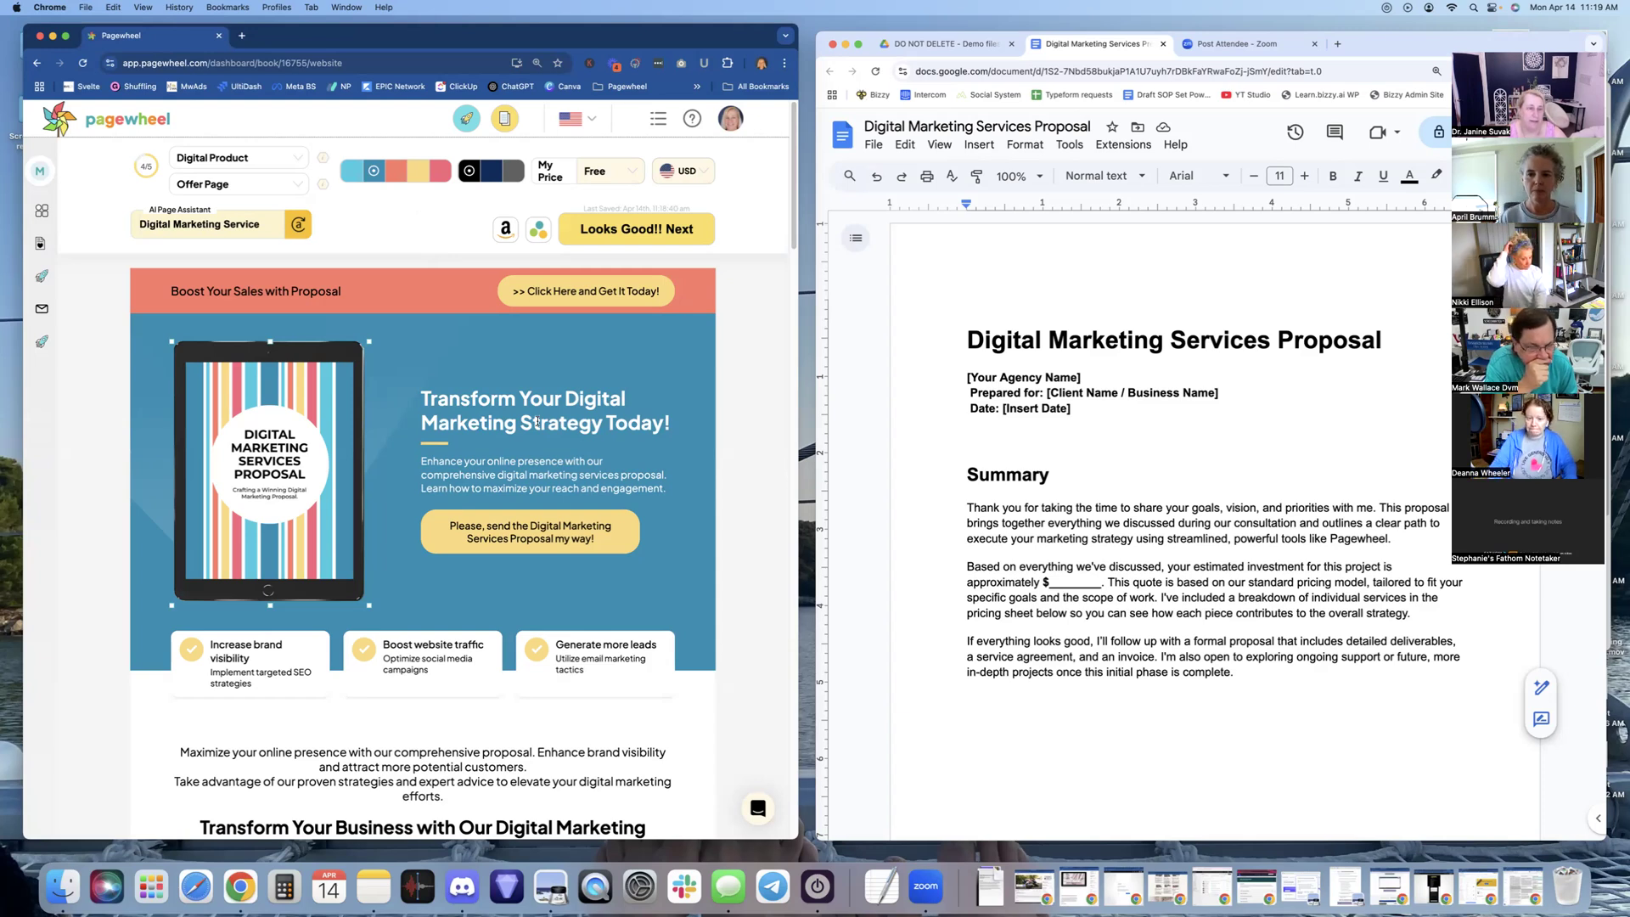
left_click(328, 292)
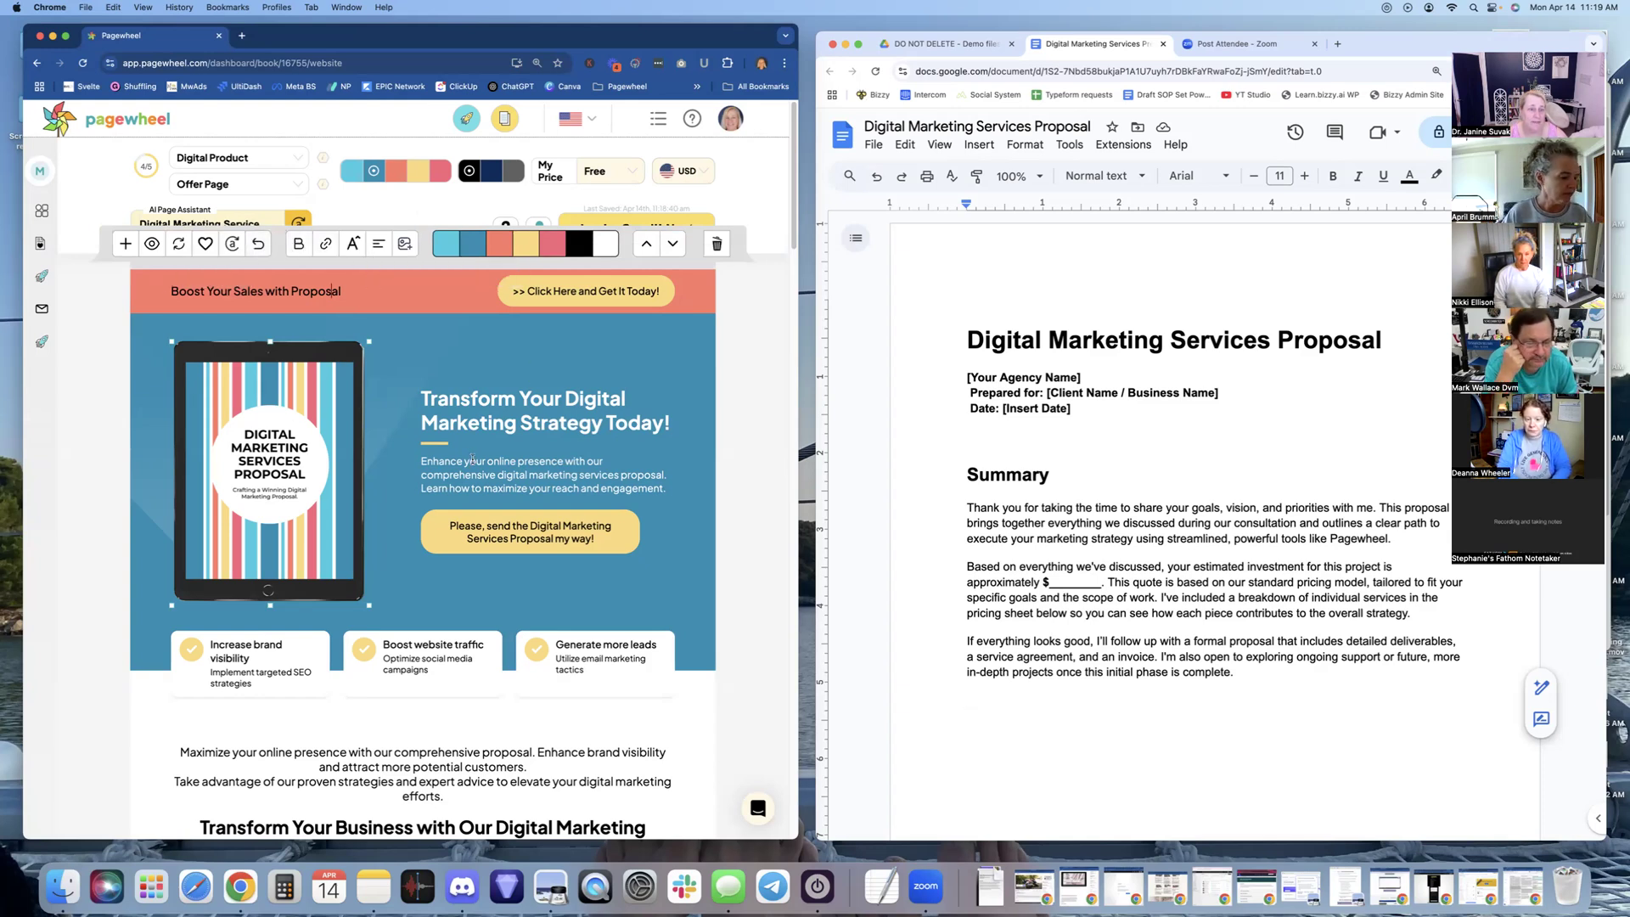
mouse_move(706, 491)
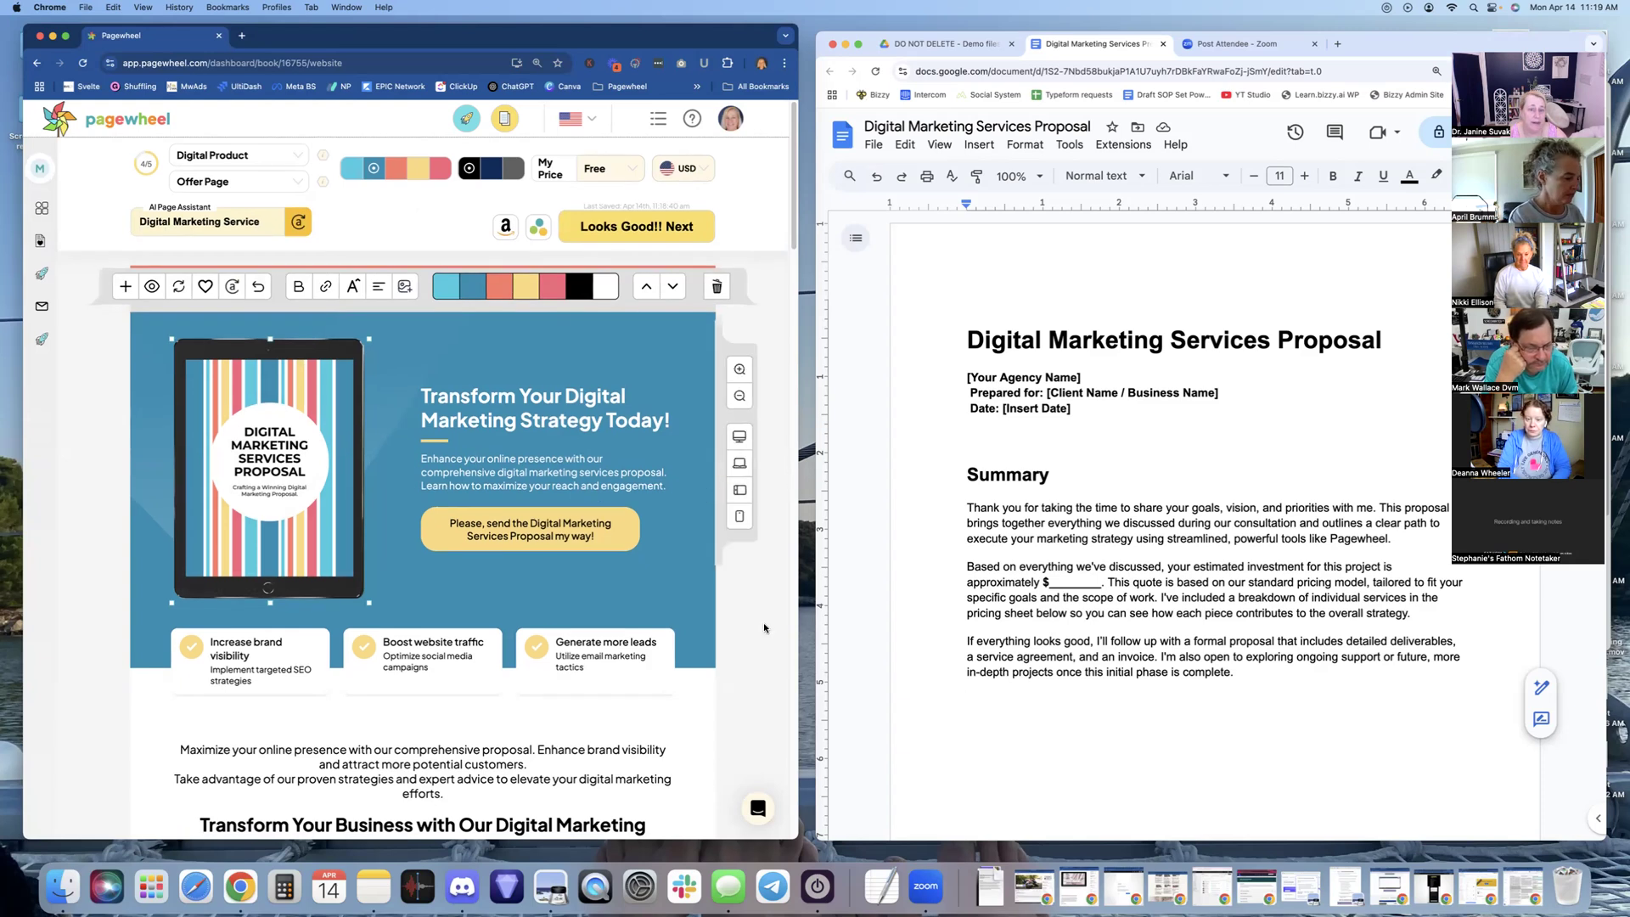
scroll(558, 520, "down", 1)
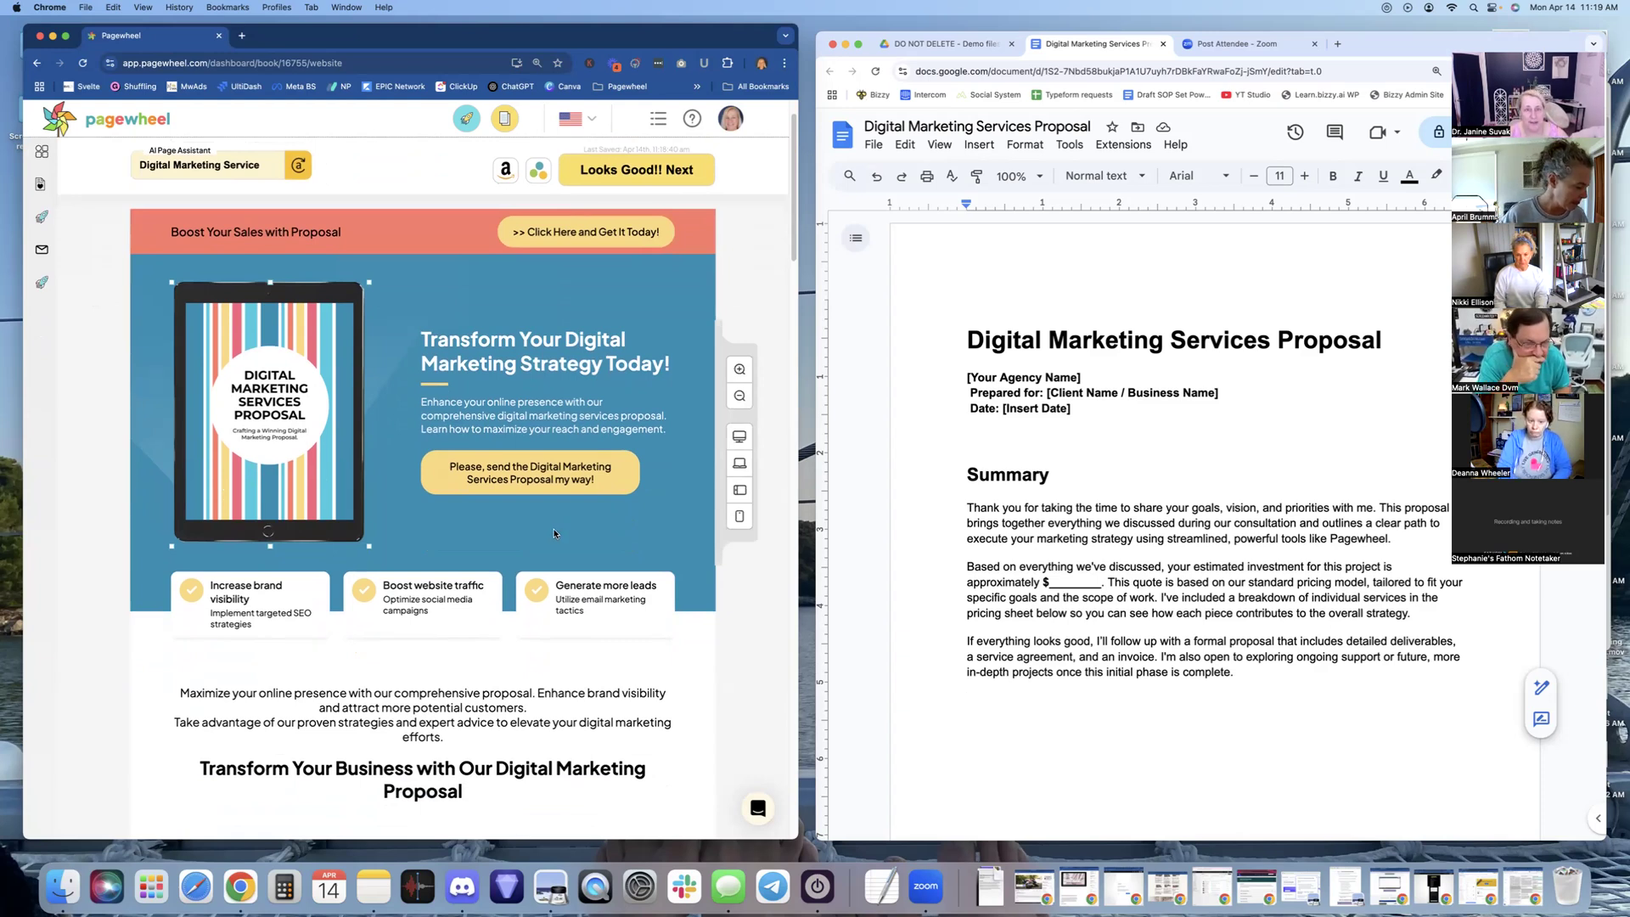
scroll(554, 533, "down", 4)
scroll(554, 533, "down", 5)
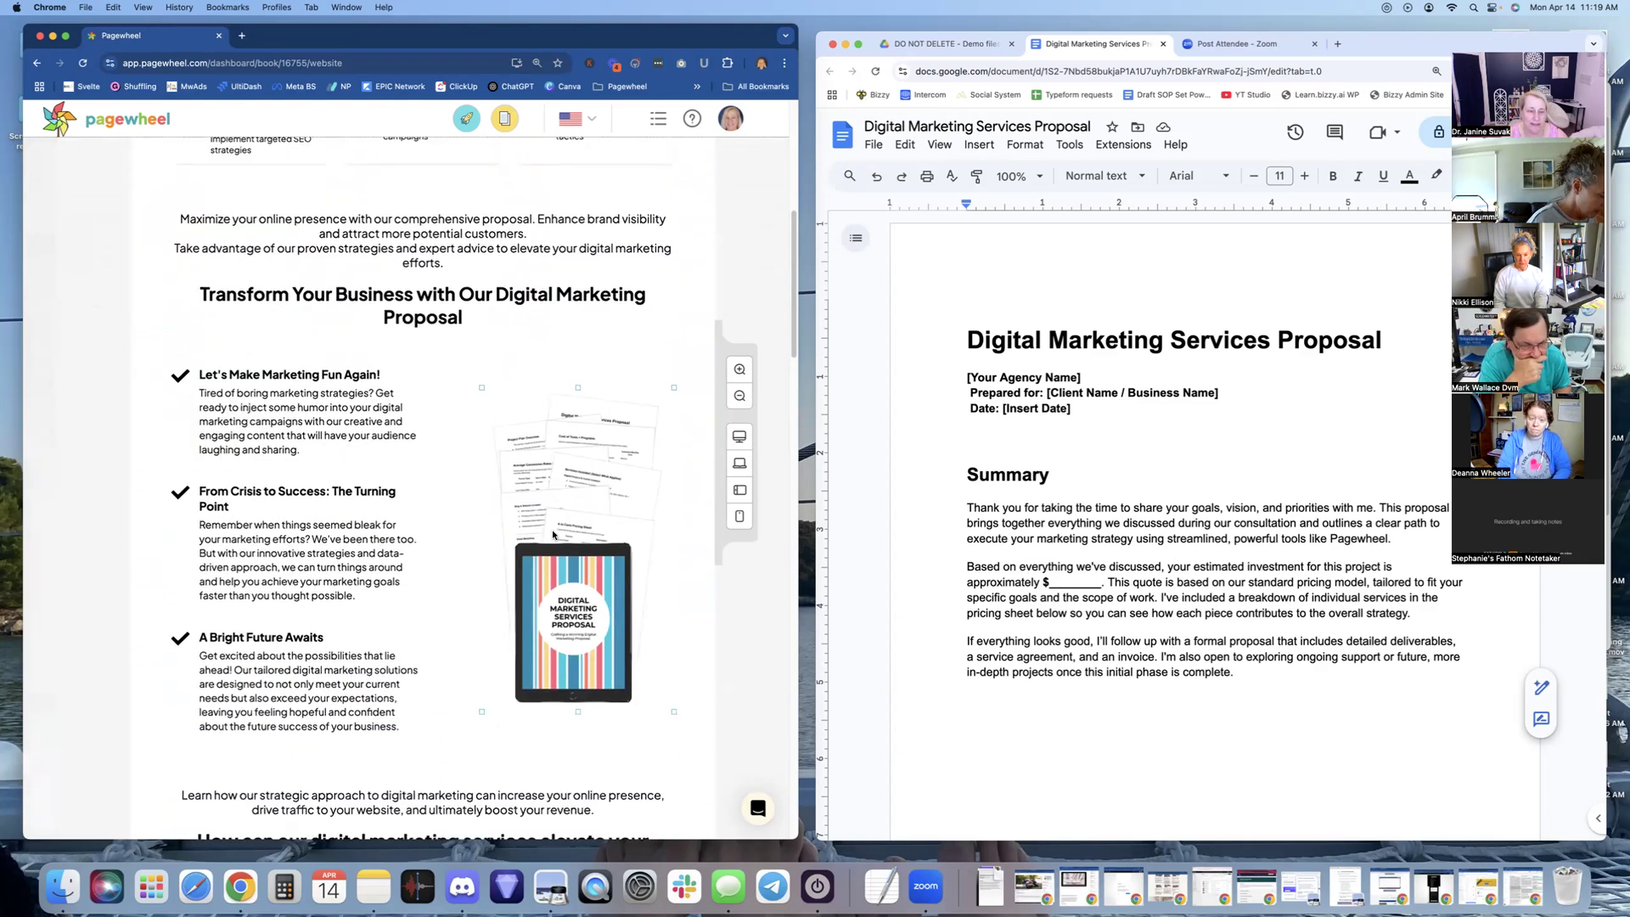
scroll(553, 535, "down", 6)
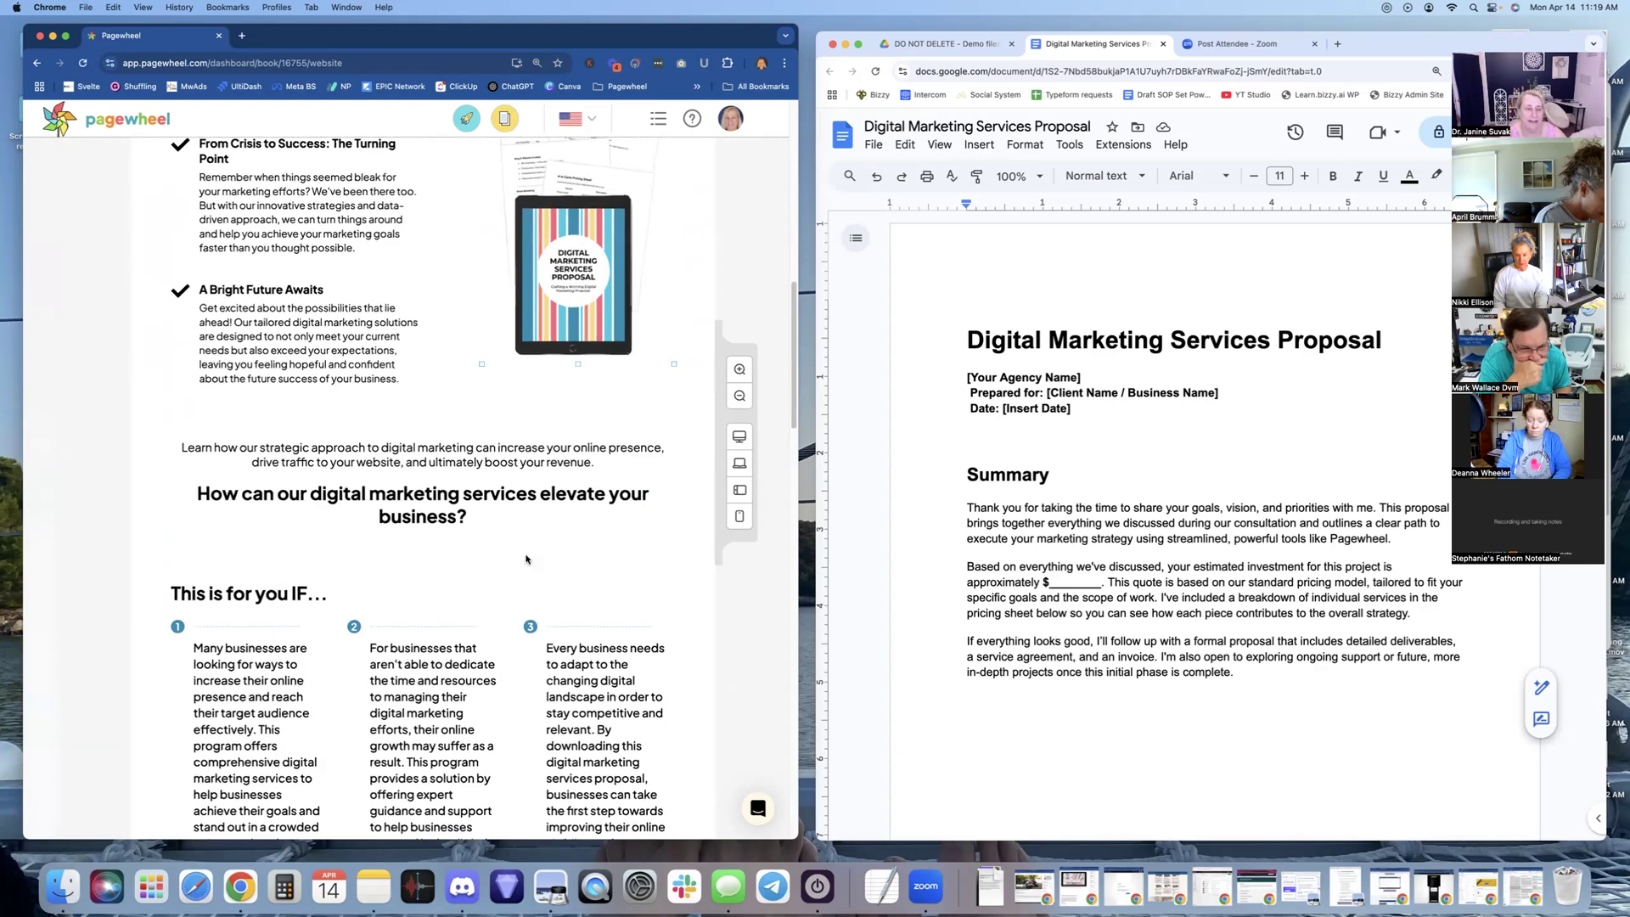
scroll(526, 558, "up", 9)
scroll(526, 558, "up", 4)
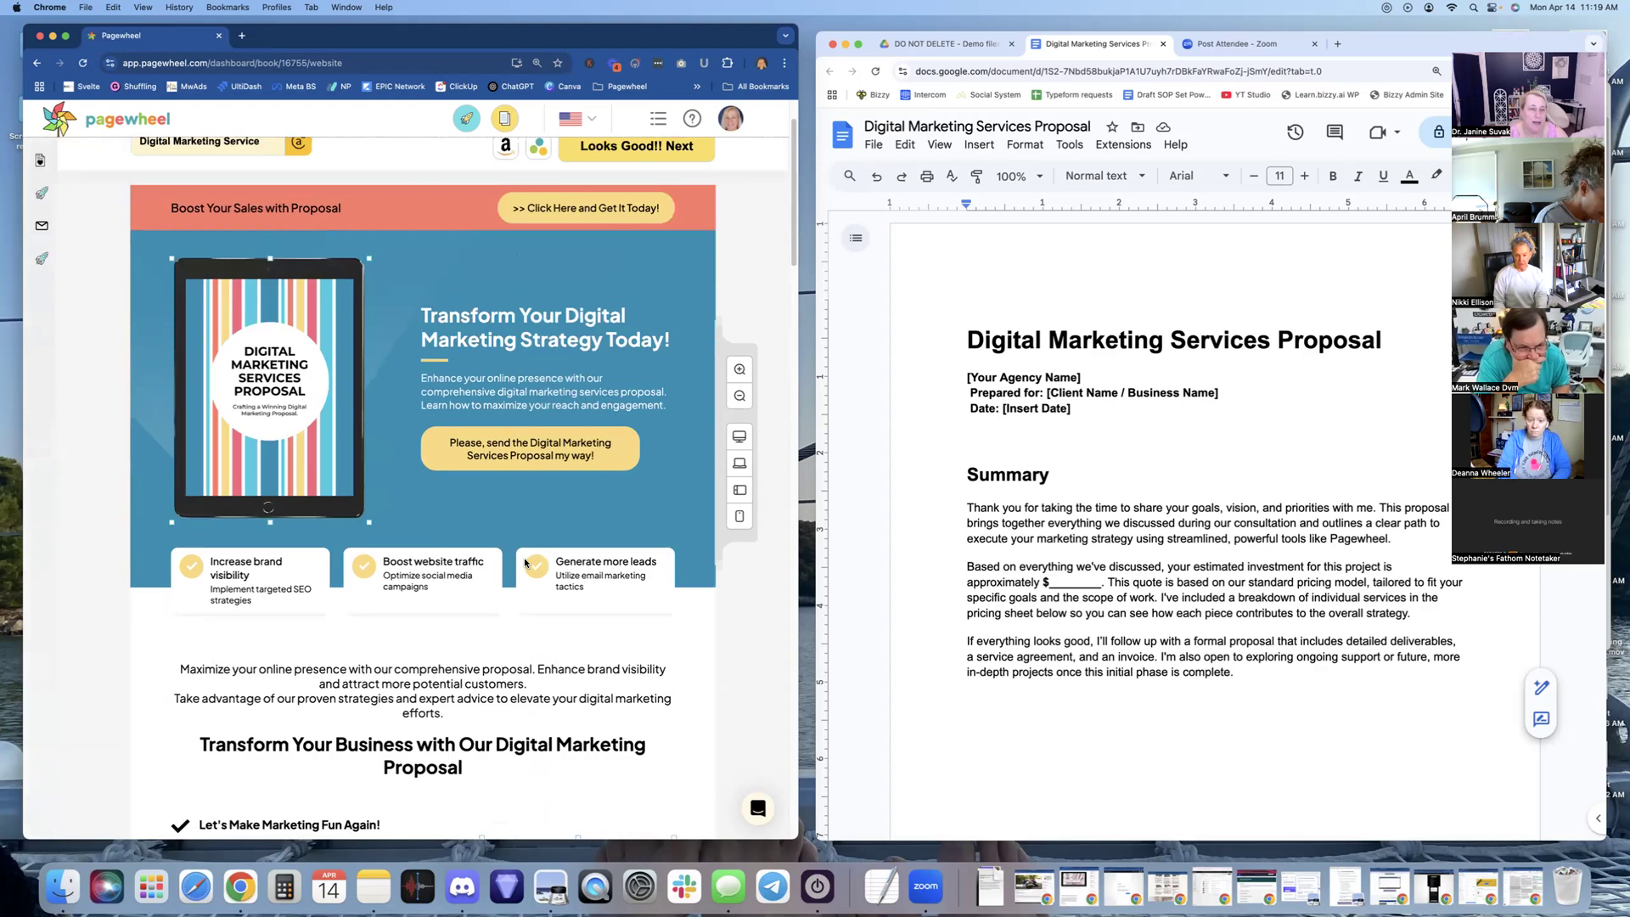
left_click(440, 671)
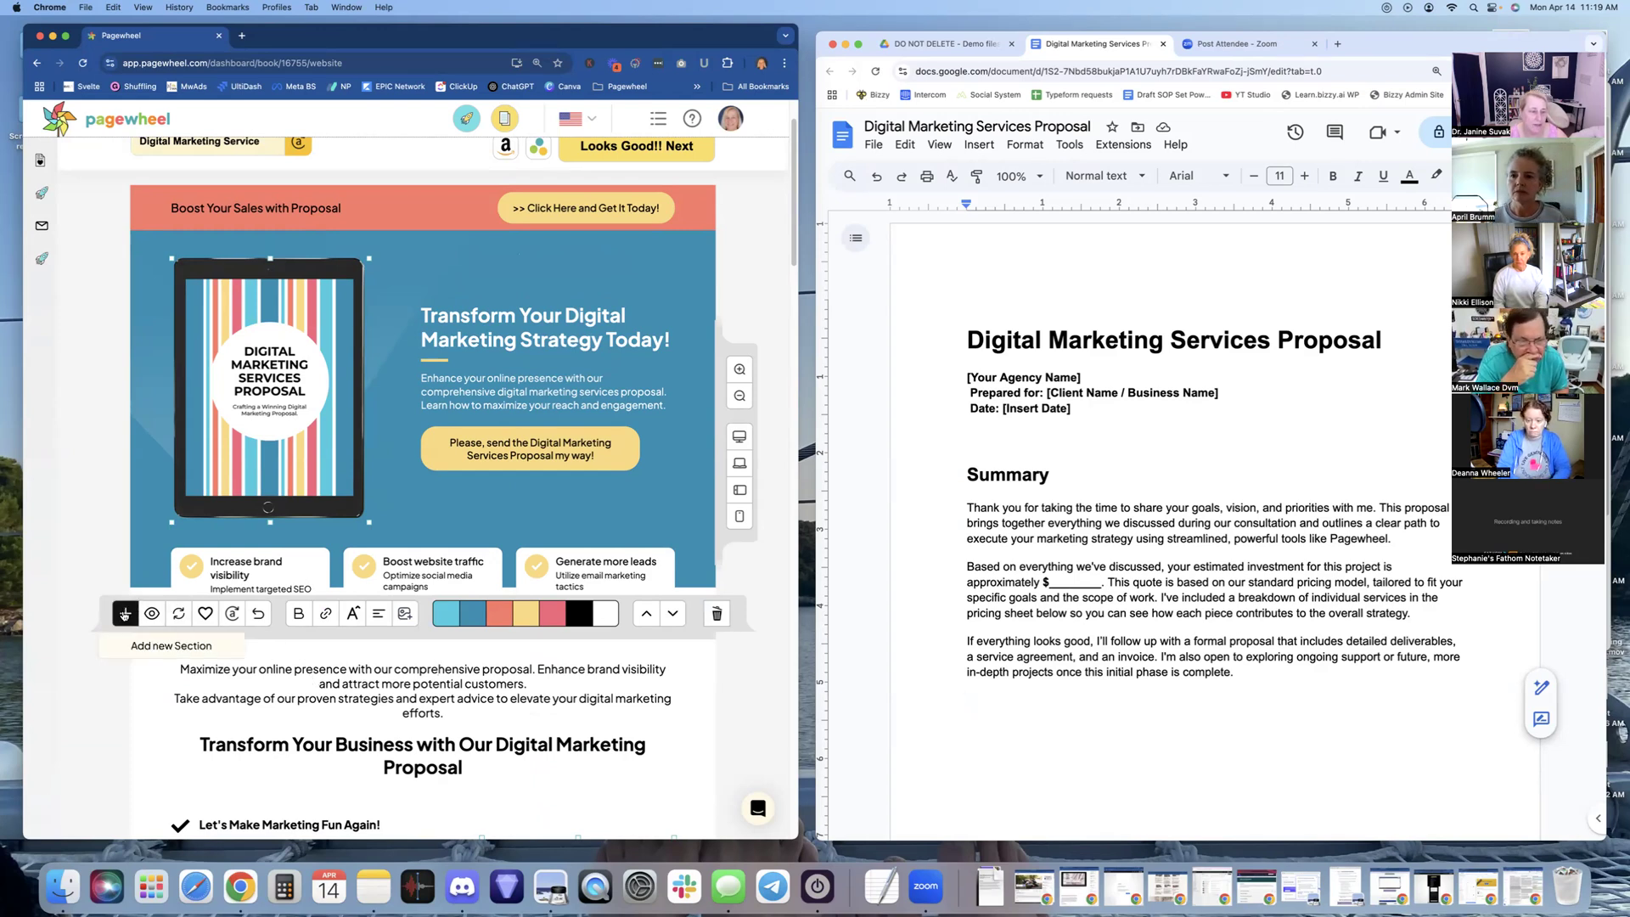
left_click(125, 613)
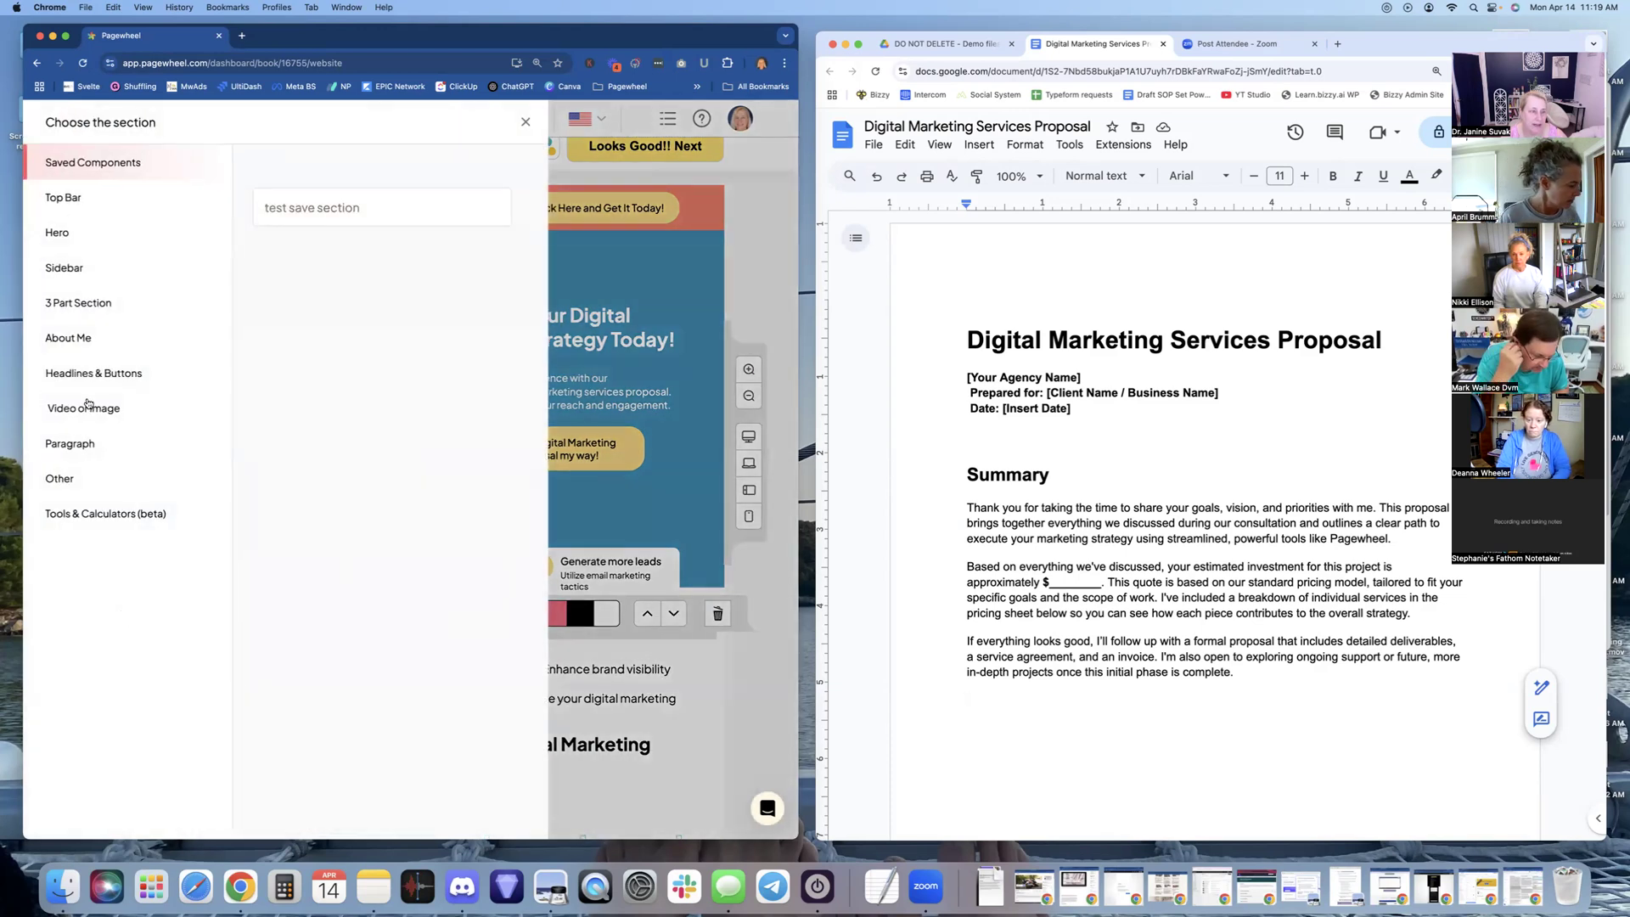
left_click(87, 408)
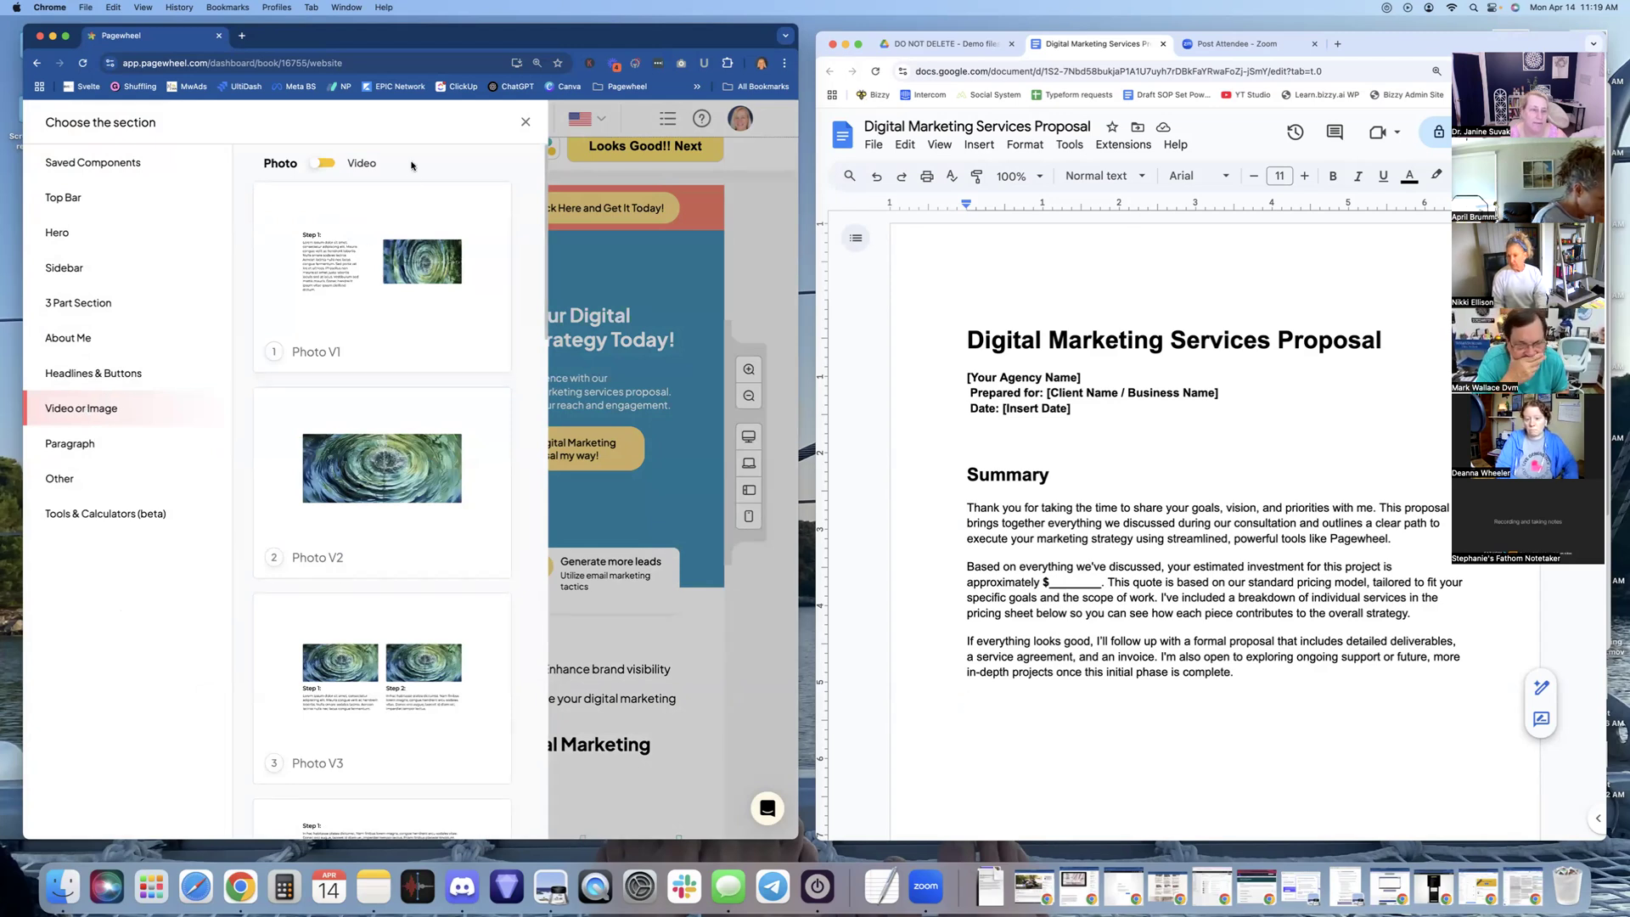
left_click(319, 166)
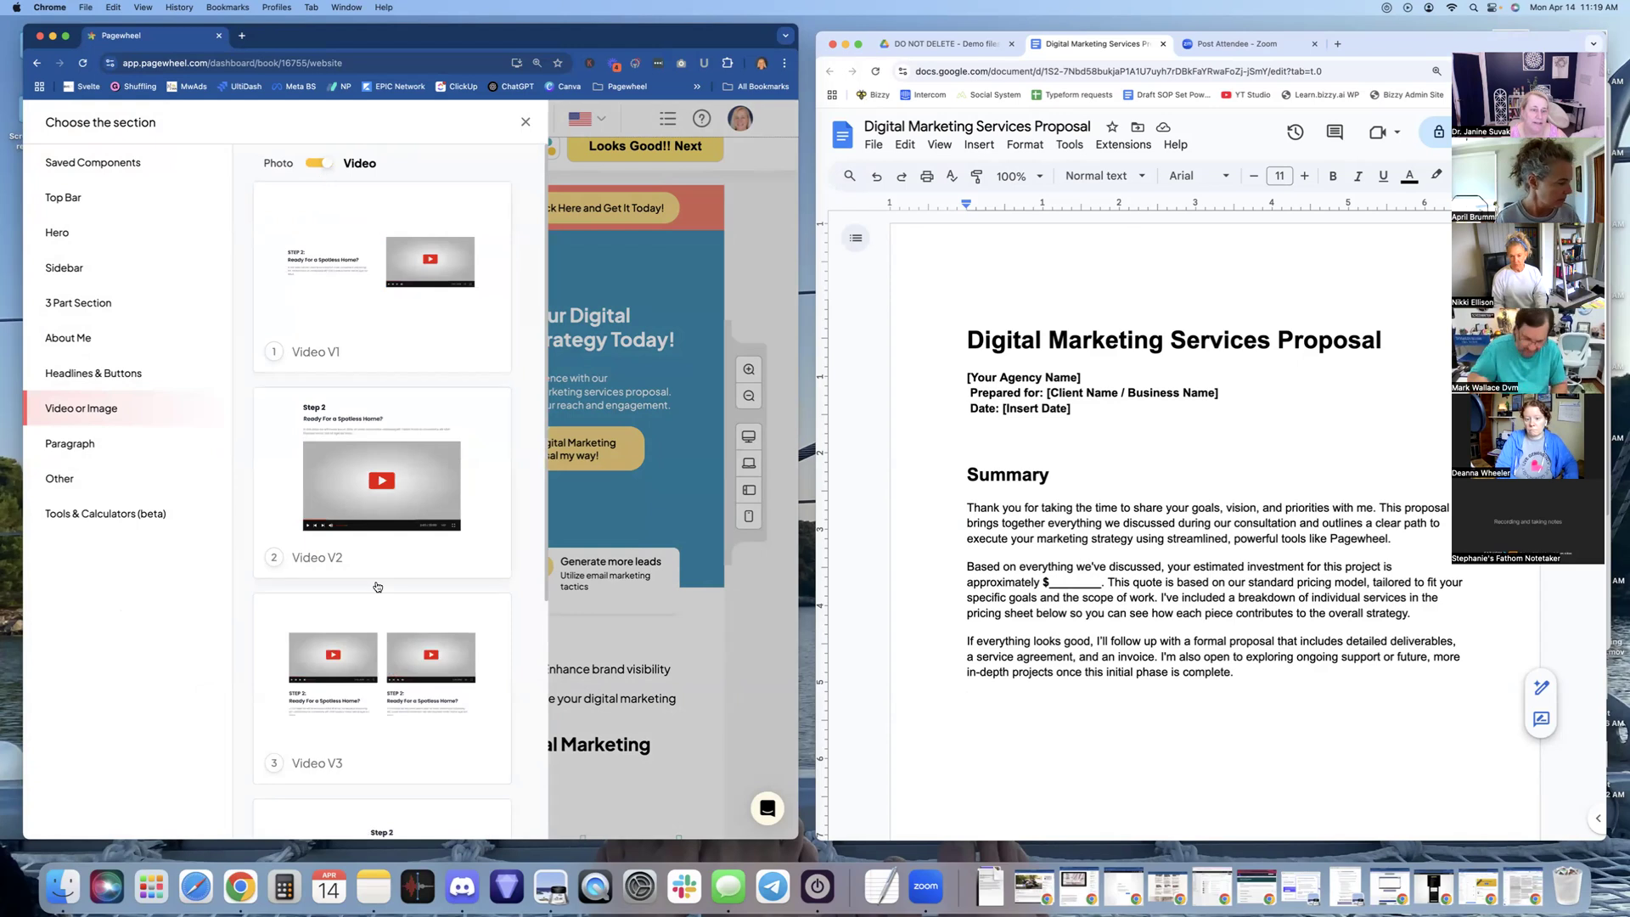
left_click(526, 125)
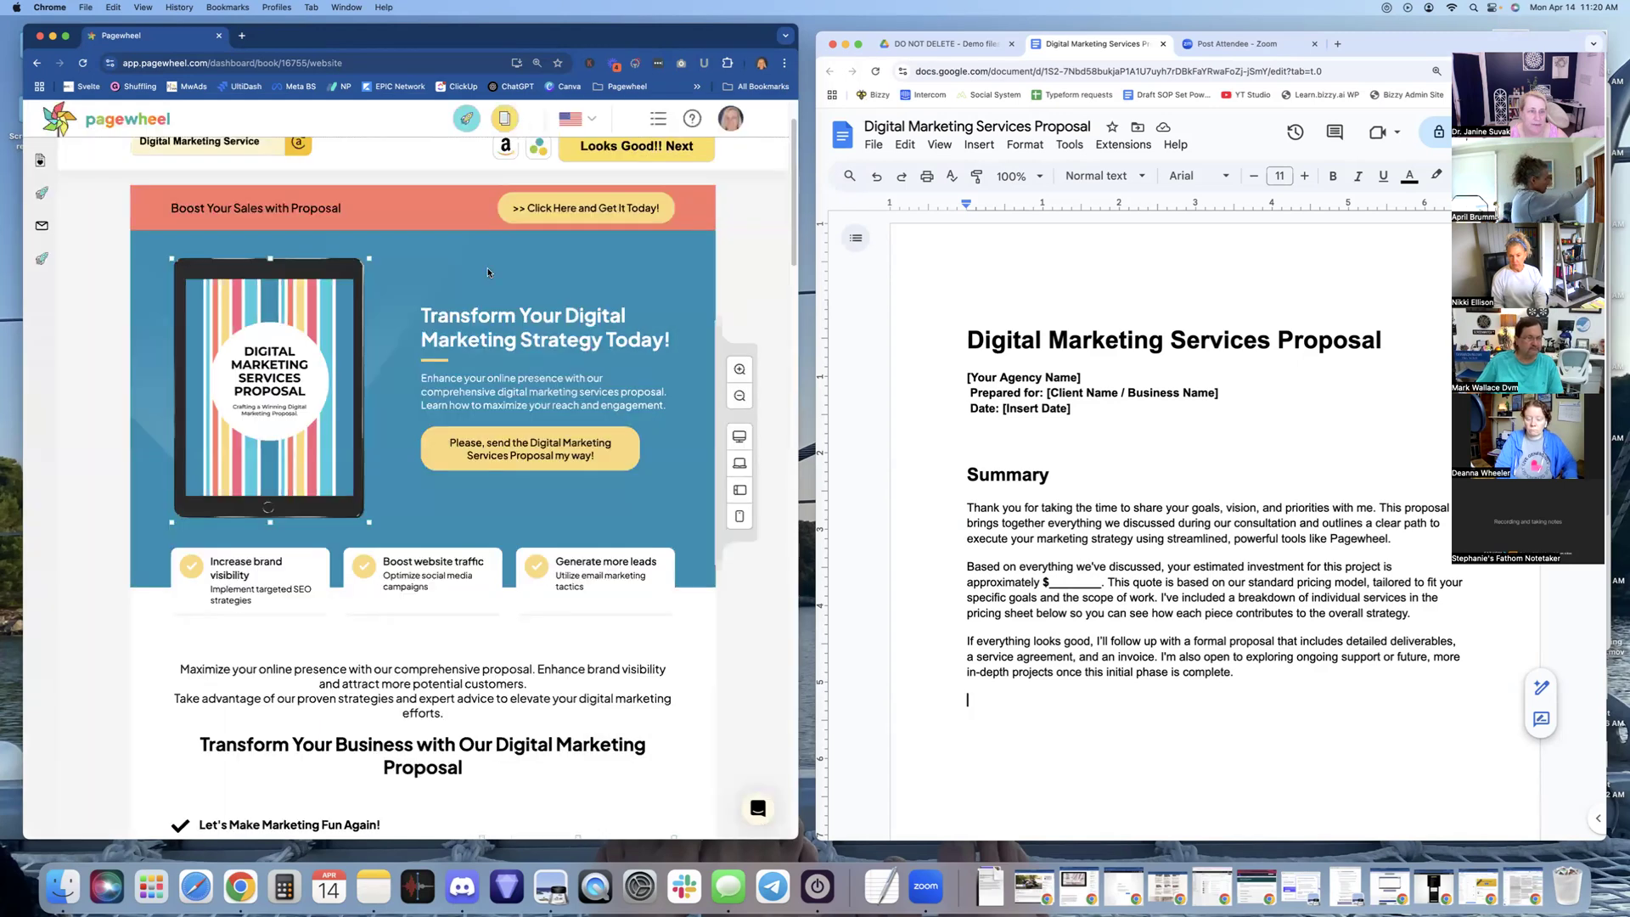
left_click(528, 379)
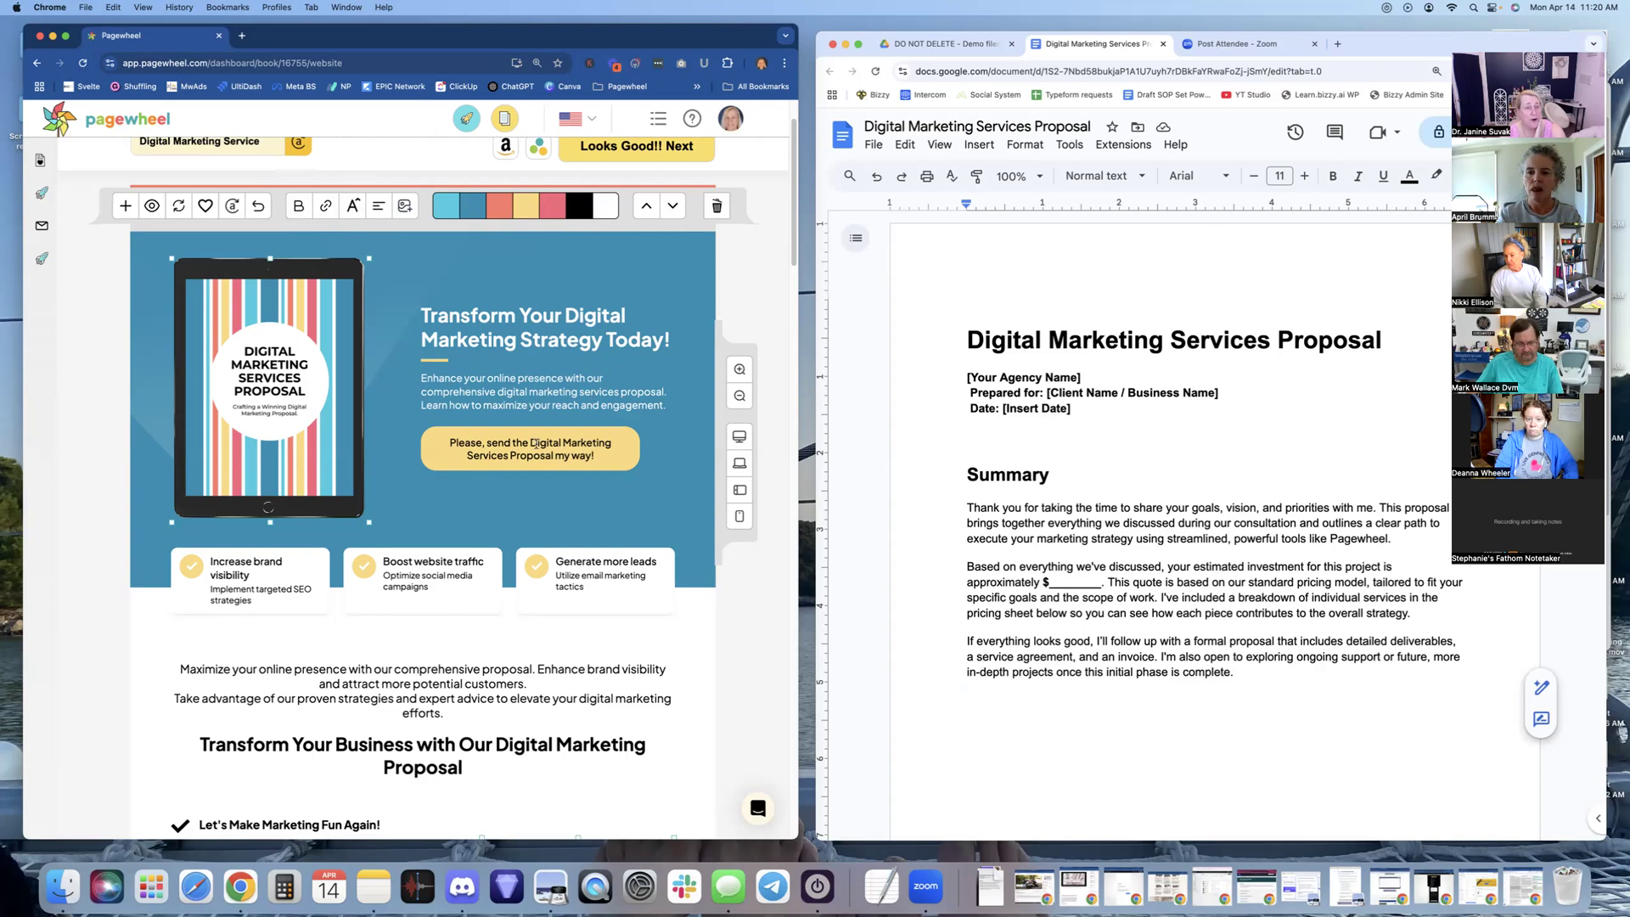
scroll(566, 450, "down", 3)
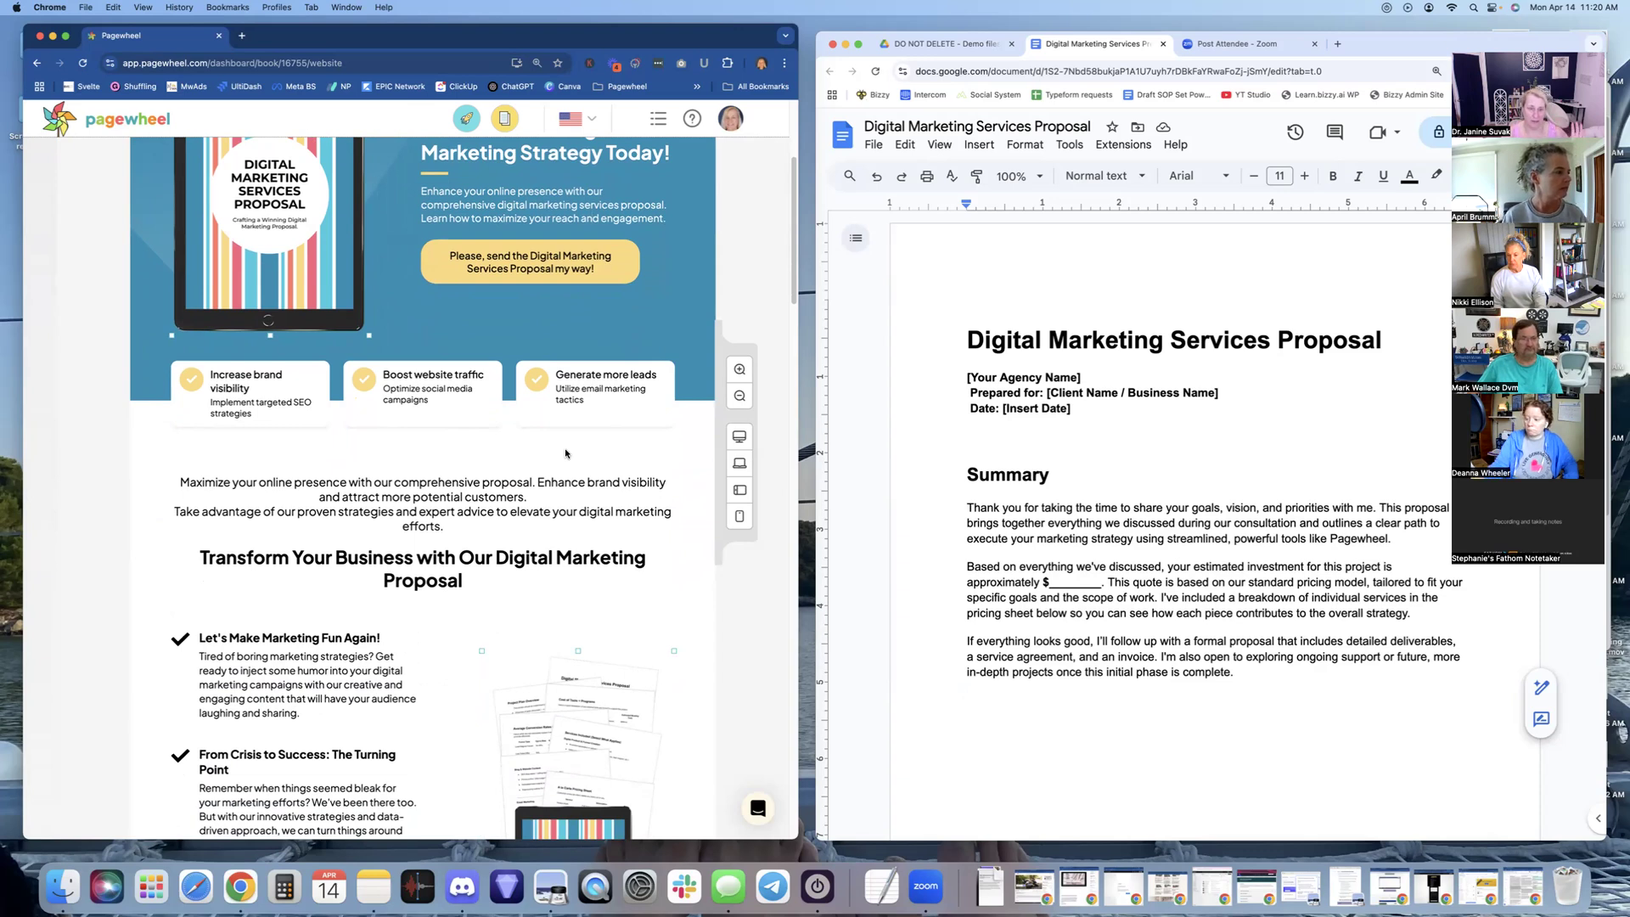
left_click(508, 496)
scroll(672, 456, "up", 5)
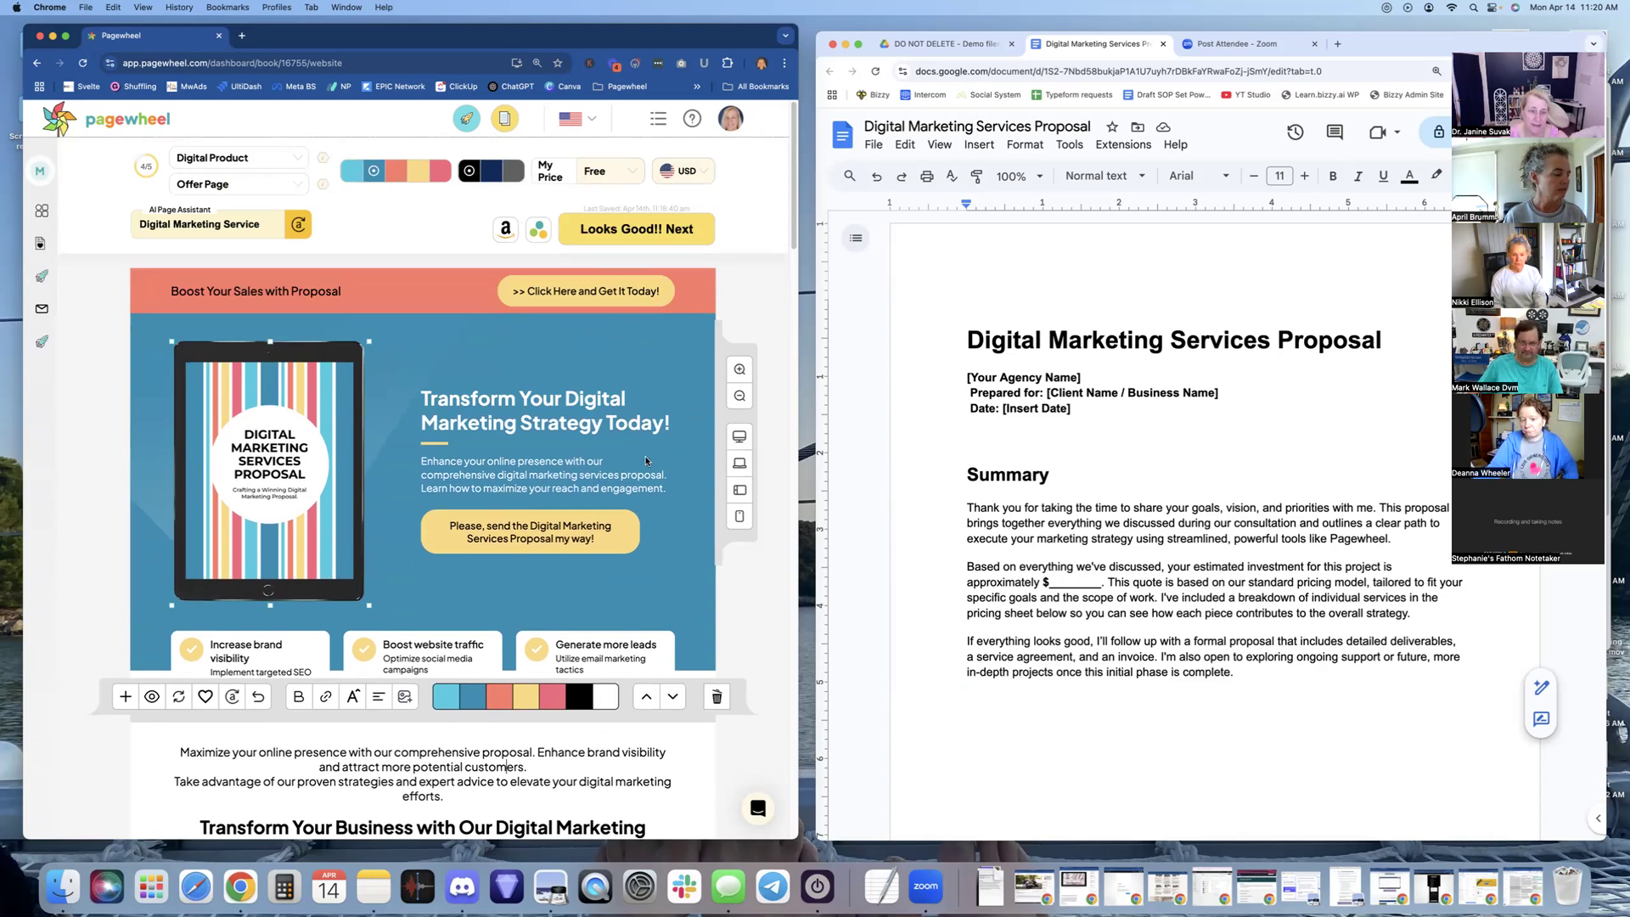
scroll(554, 541, "down", 2)
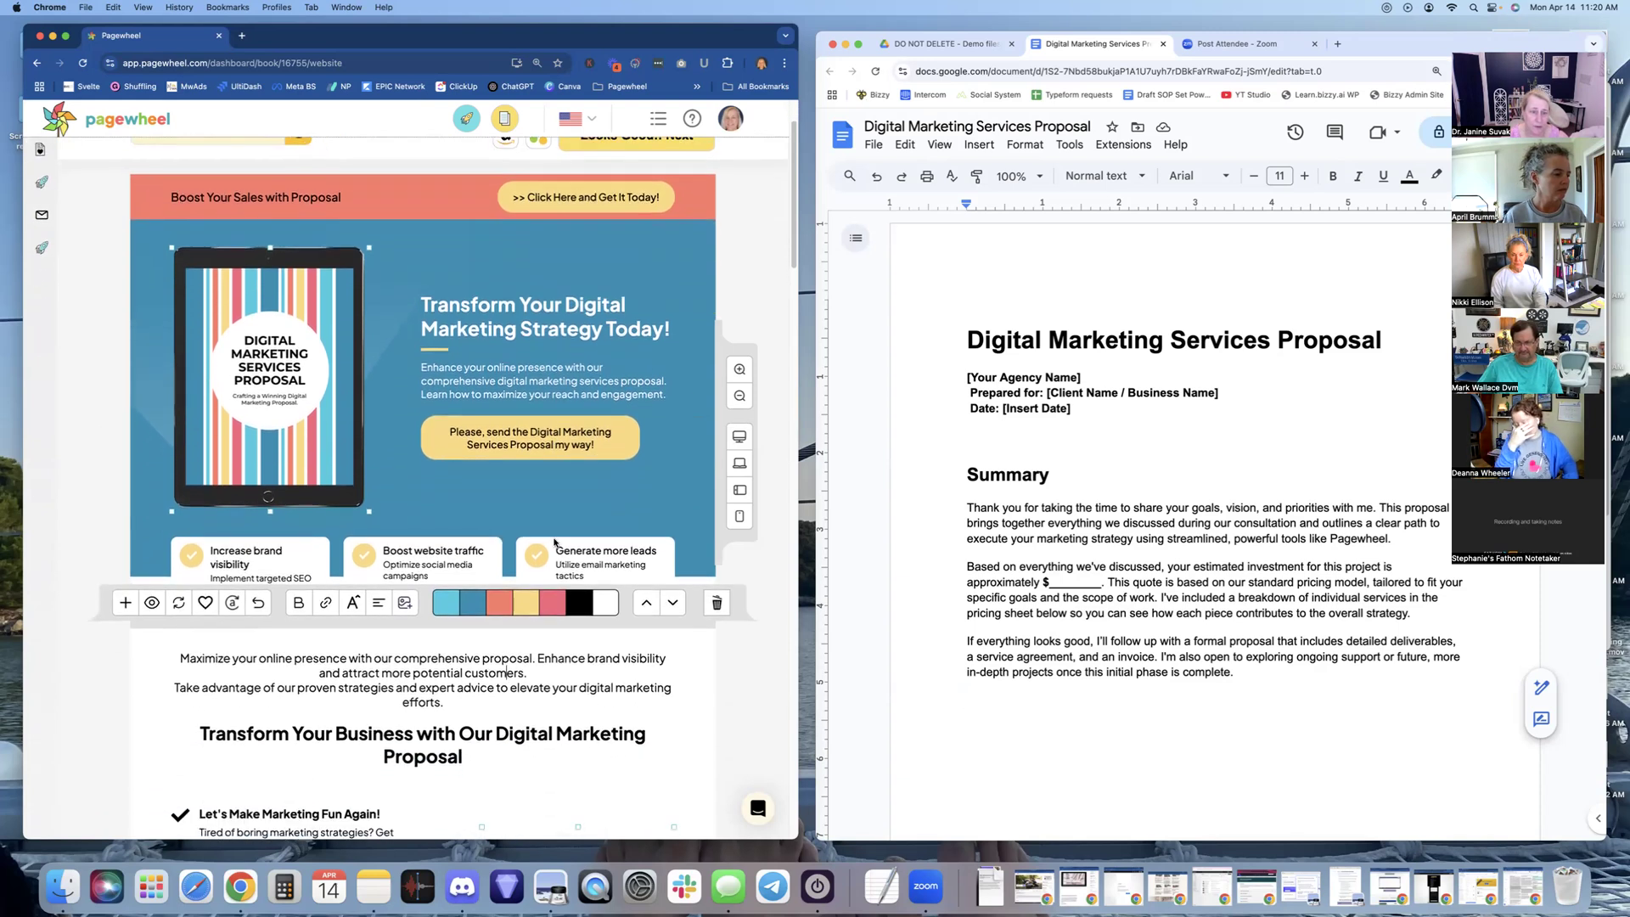
scroll(554, 542, "down", 1)
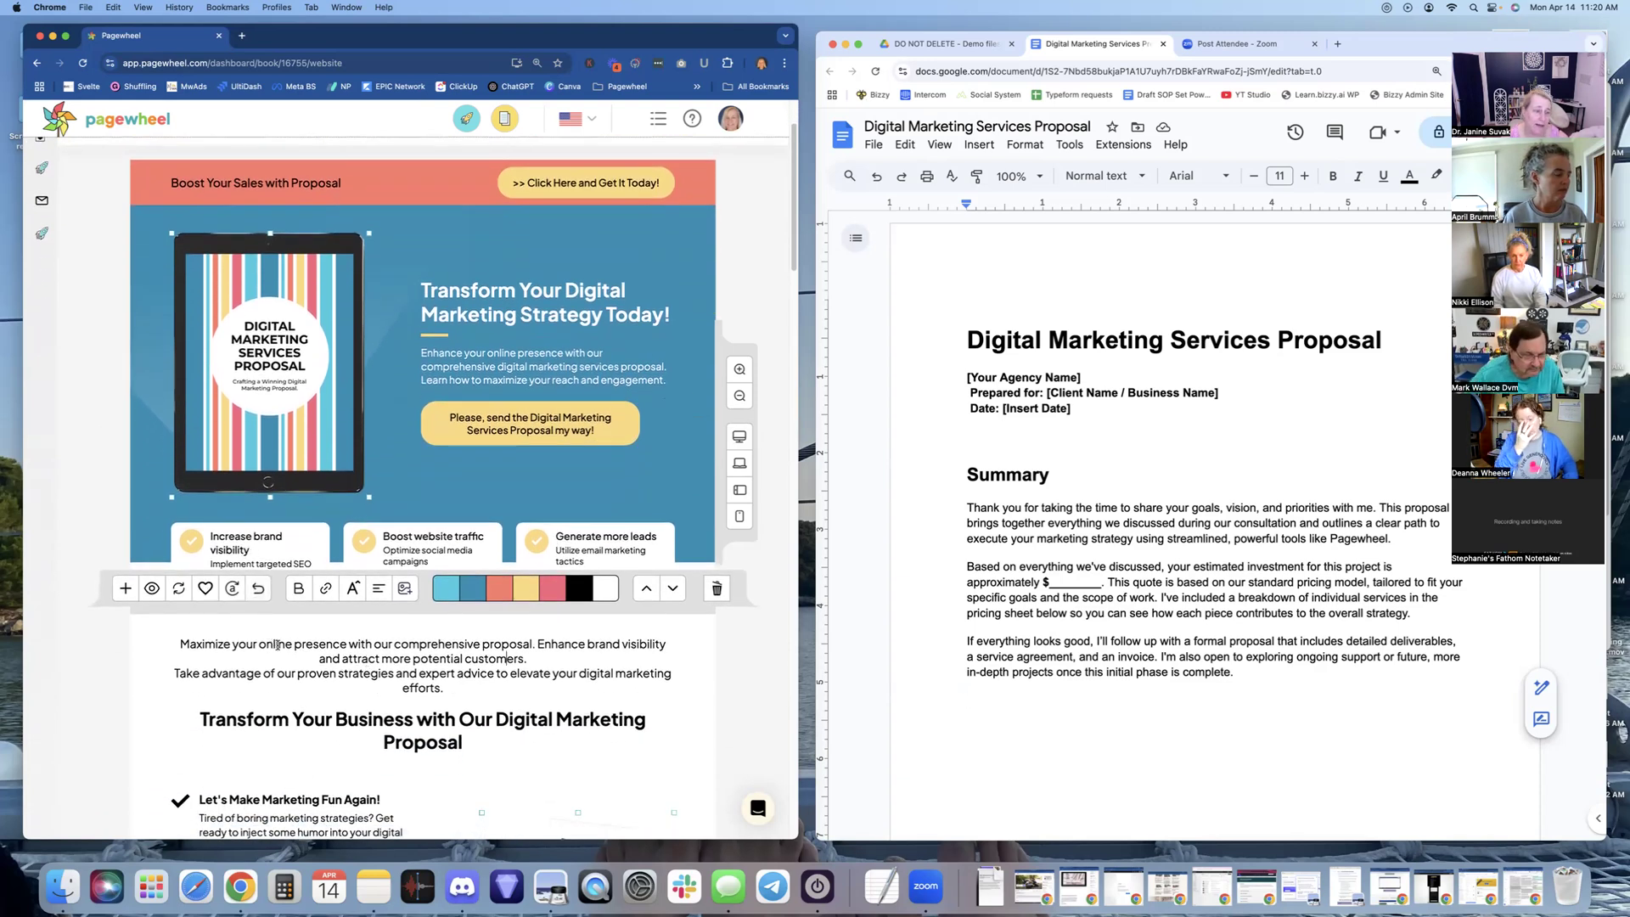
scroll(277, 645, "down", 2)
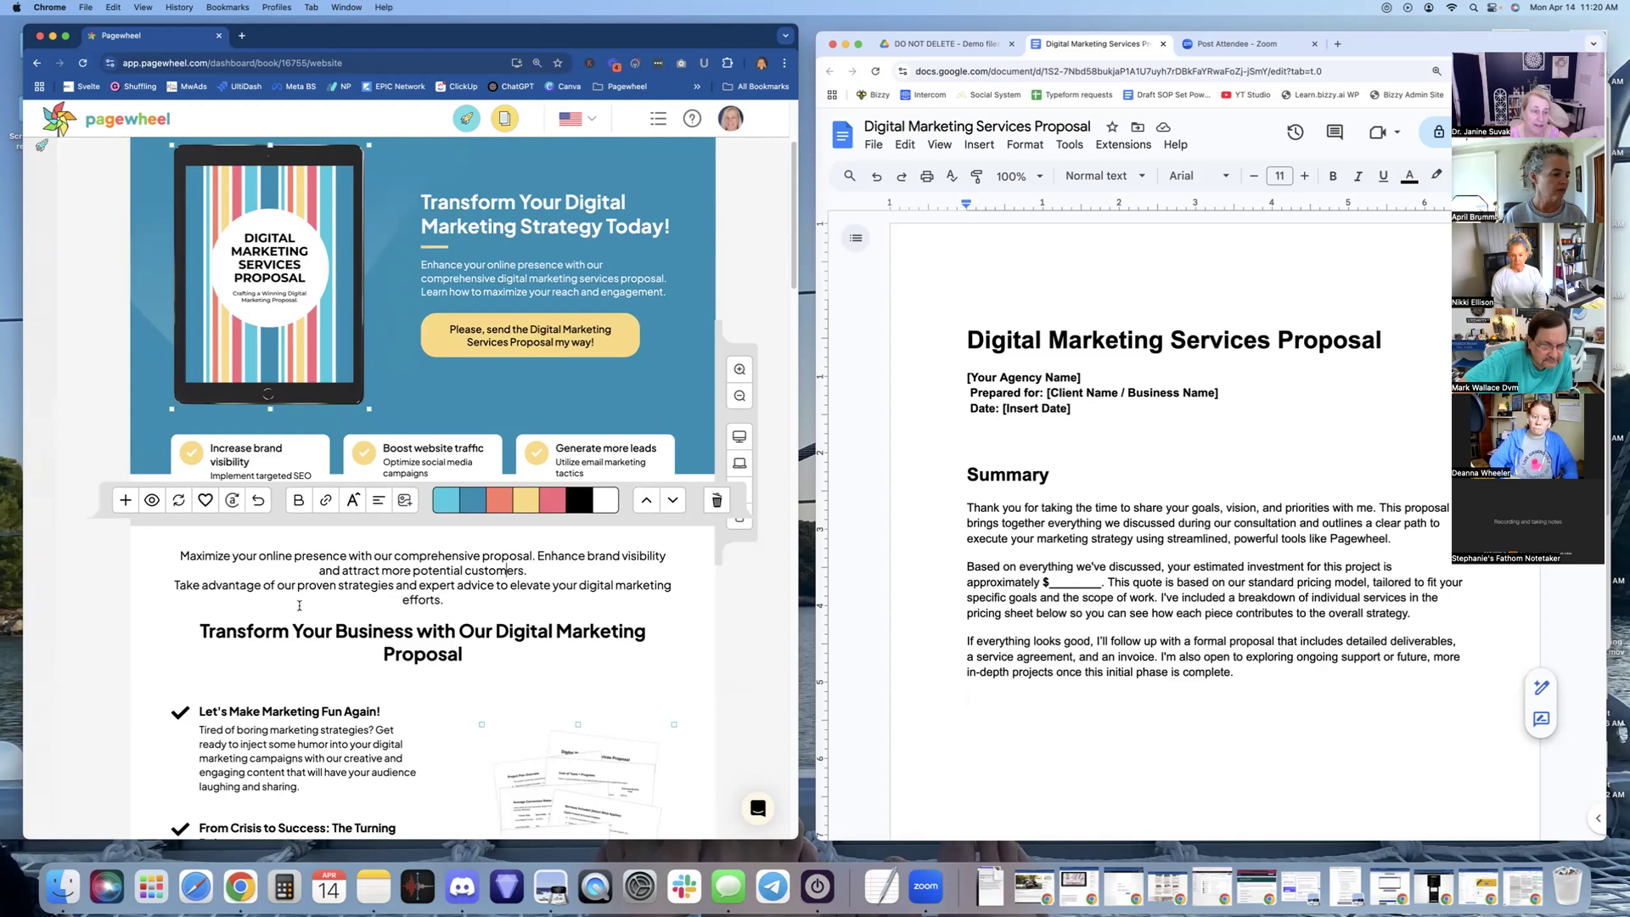
scroll(295, 609, "down", 1)
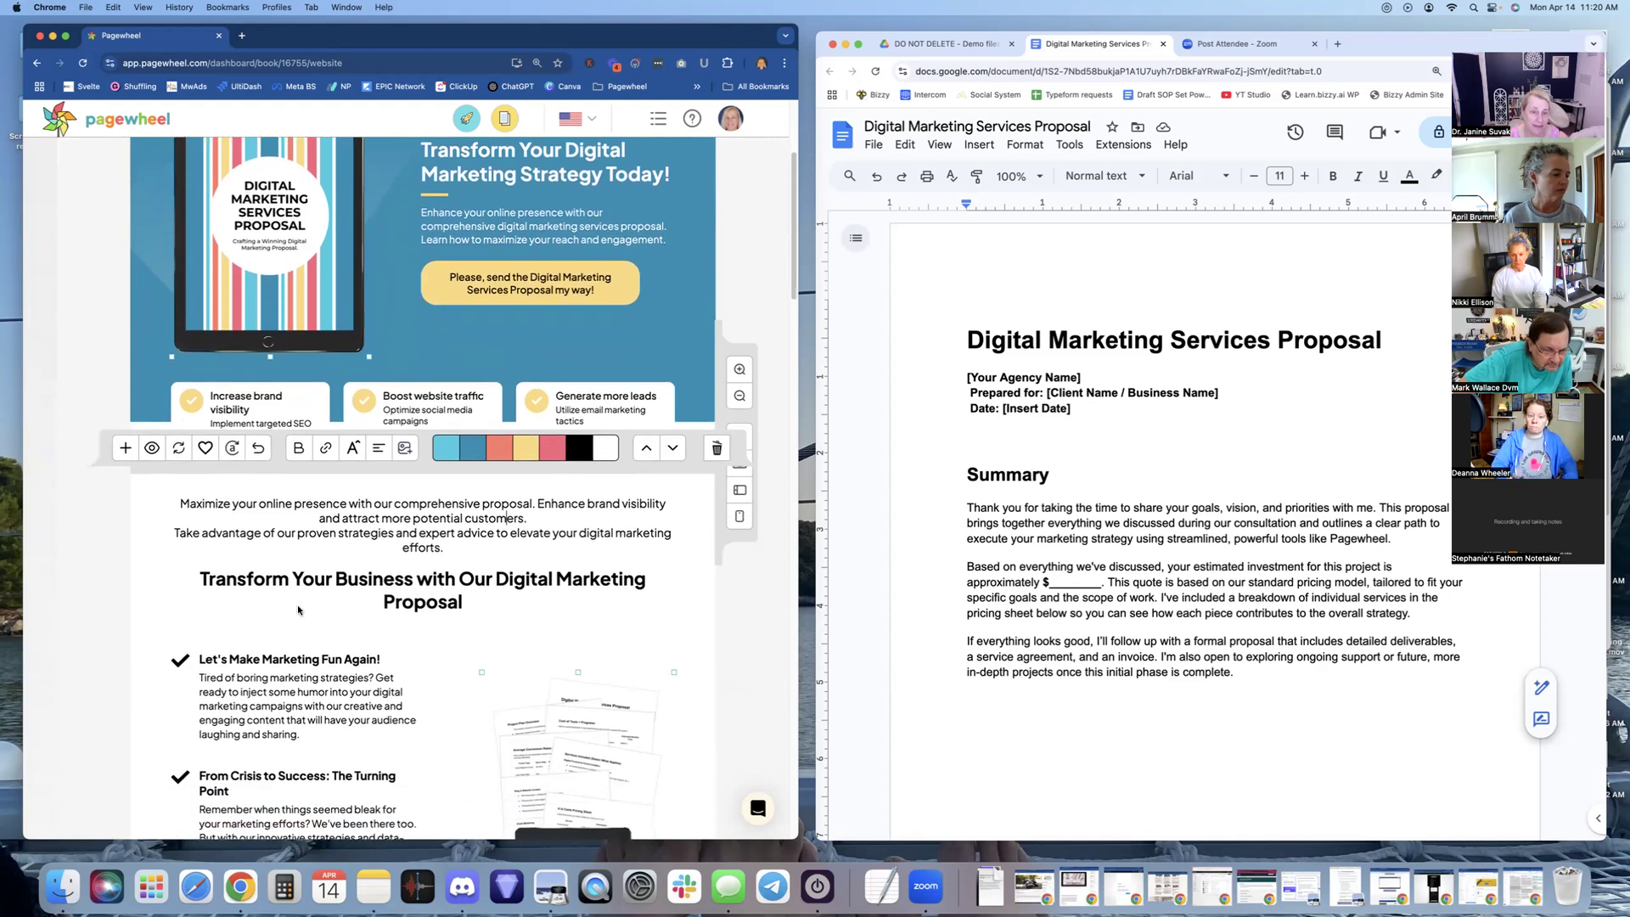
scroll(297, 604, "down", 2)
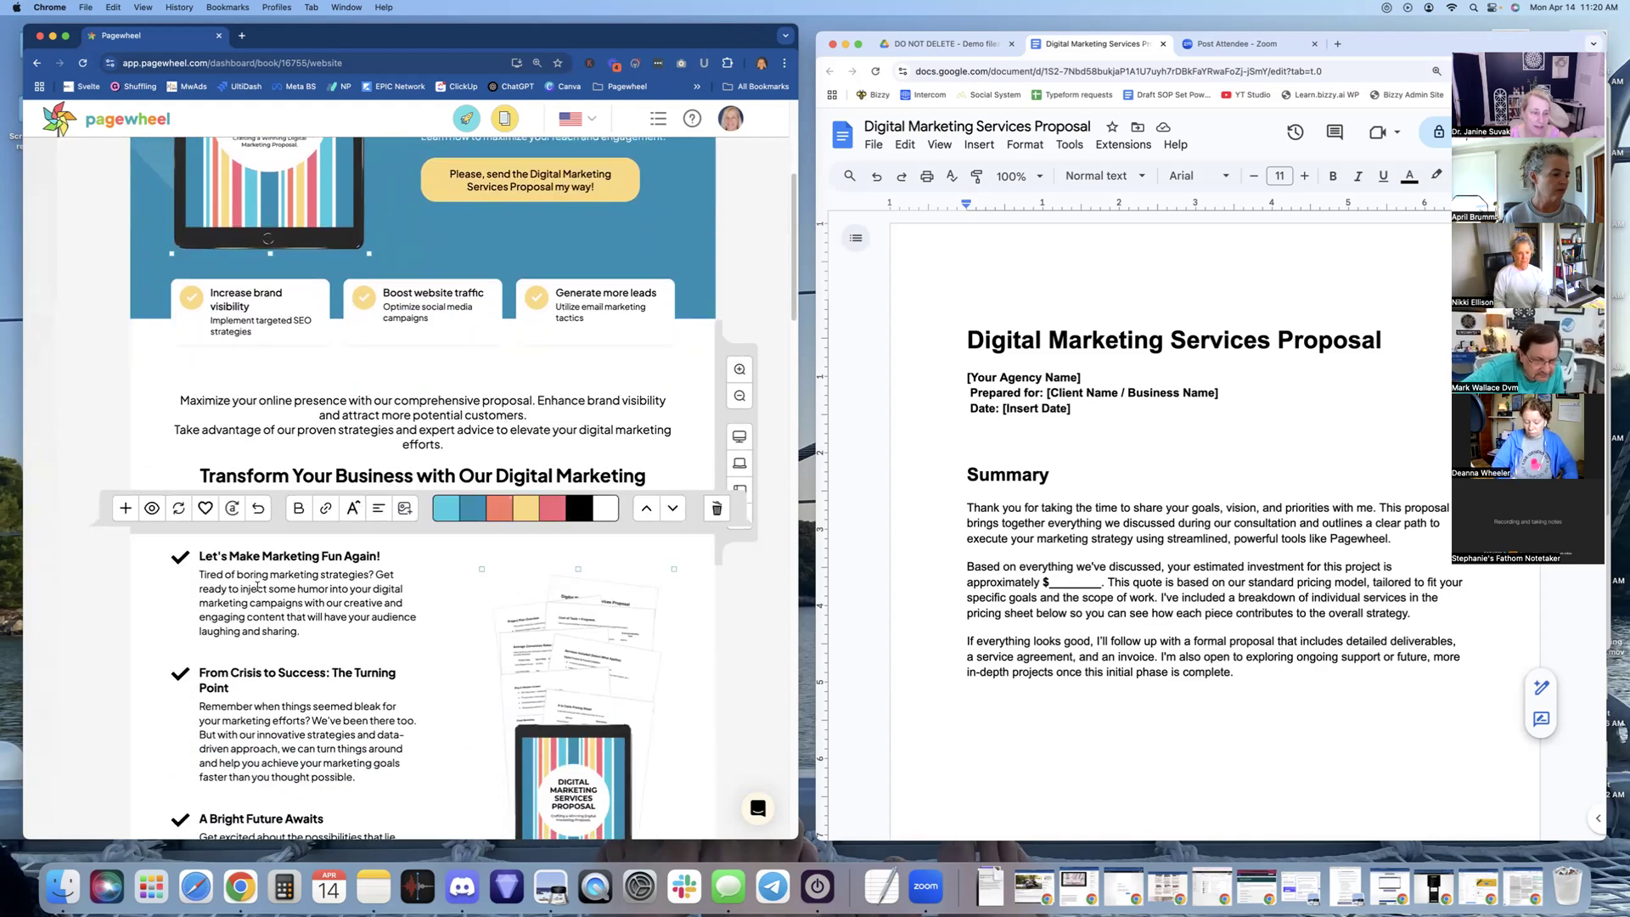
scroll(254, 588, "down", 1)
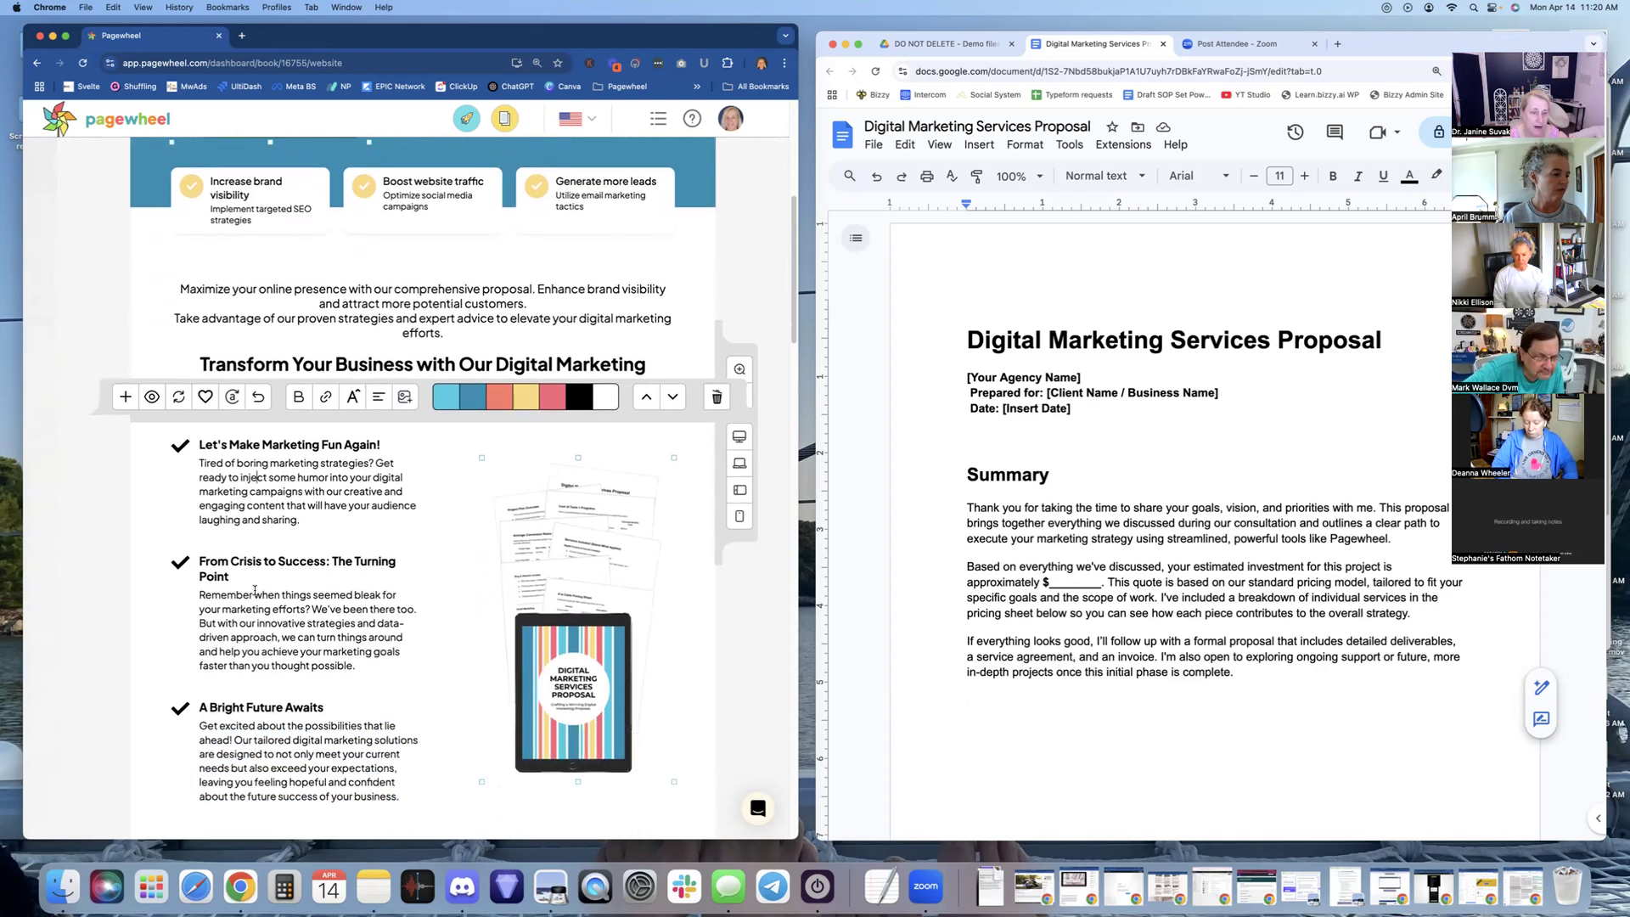
scroll(254, 604, "down", 3)
scroll(254, 603, "down", 1)
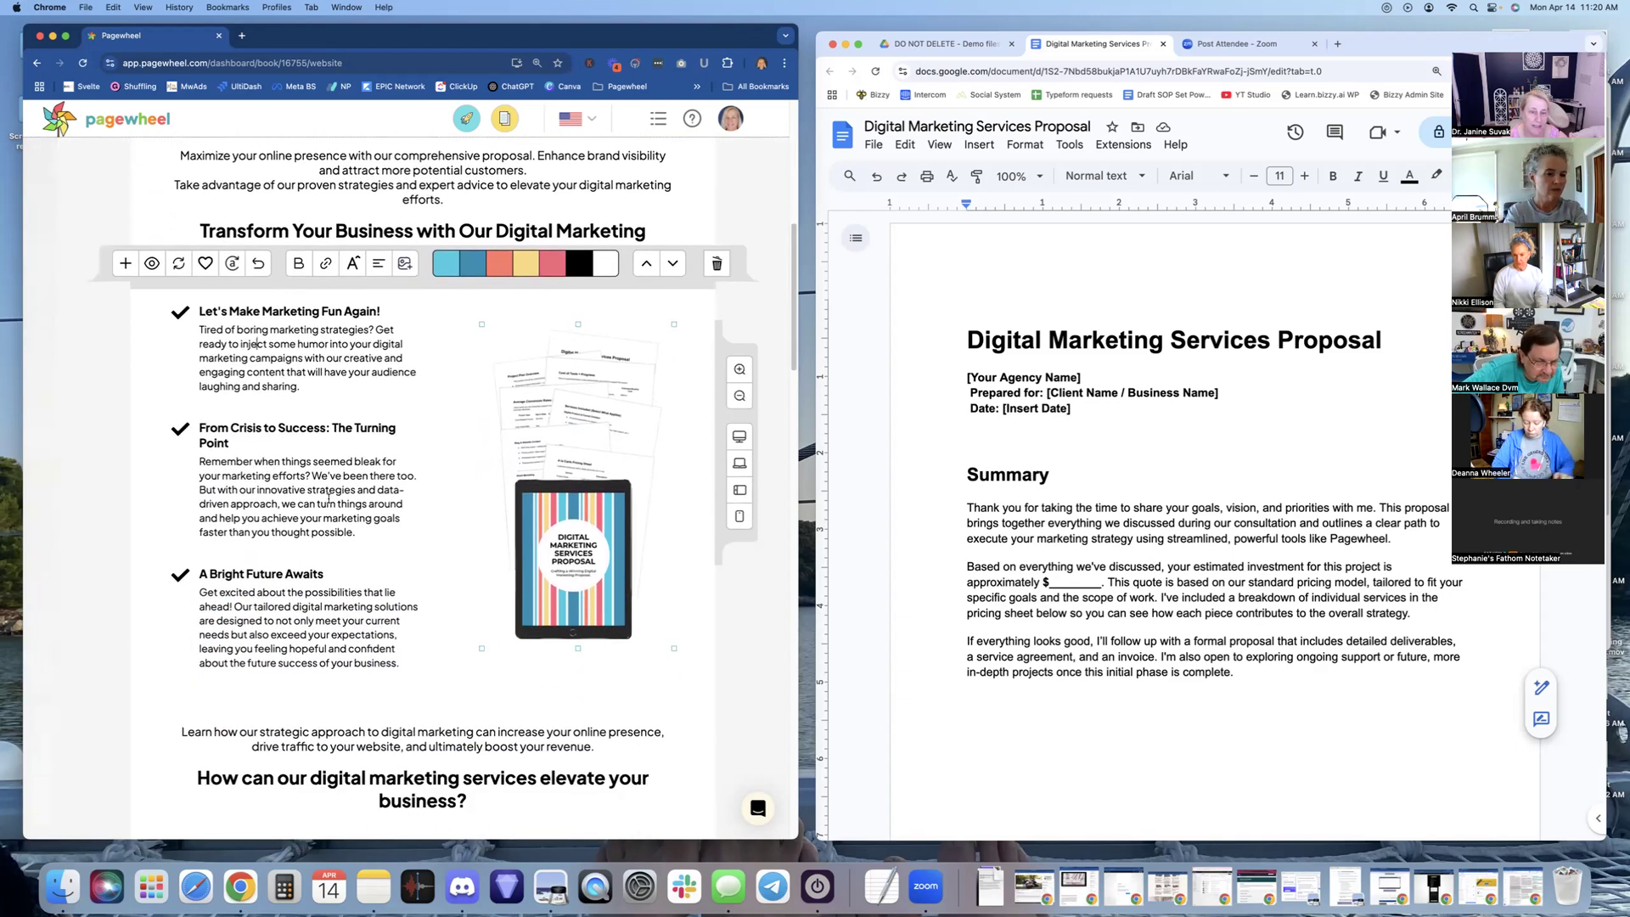
mouse_move(613, 538)
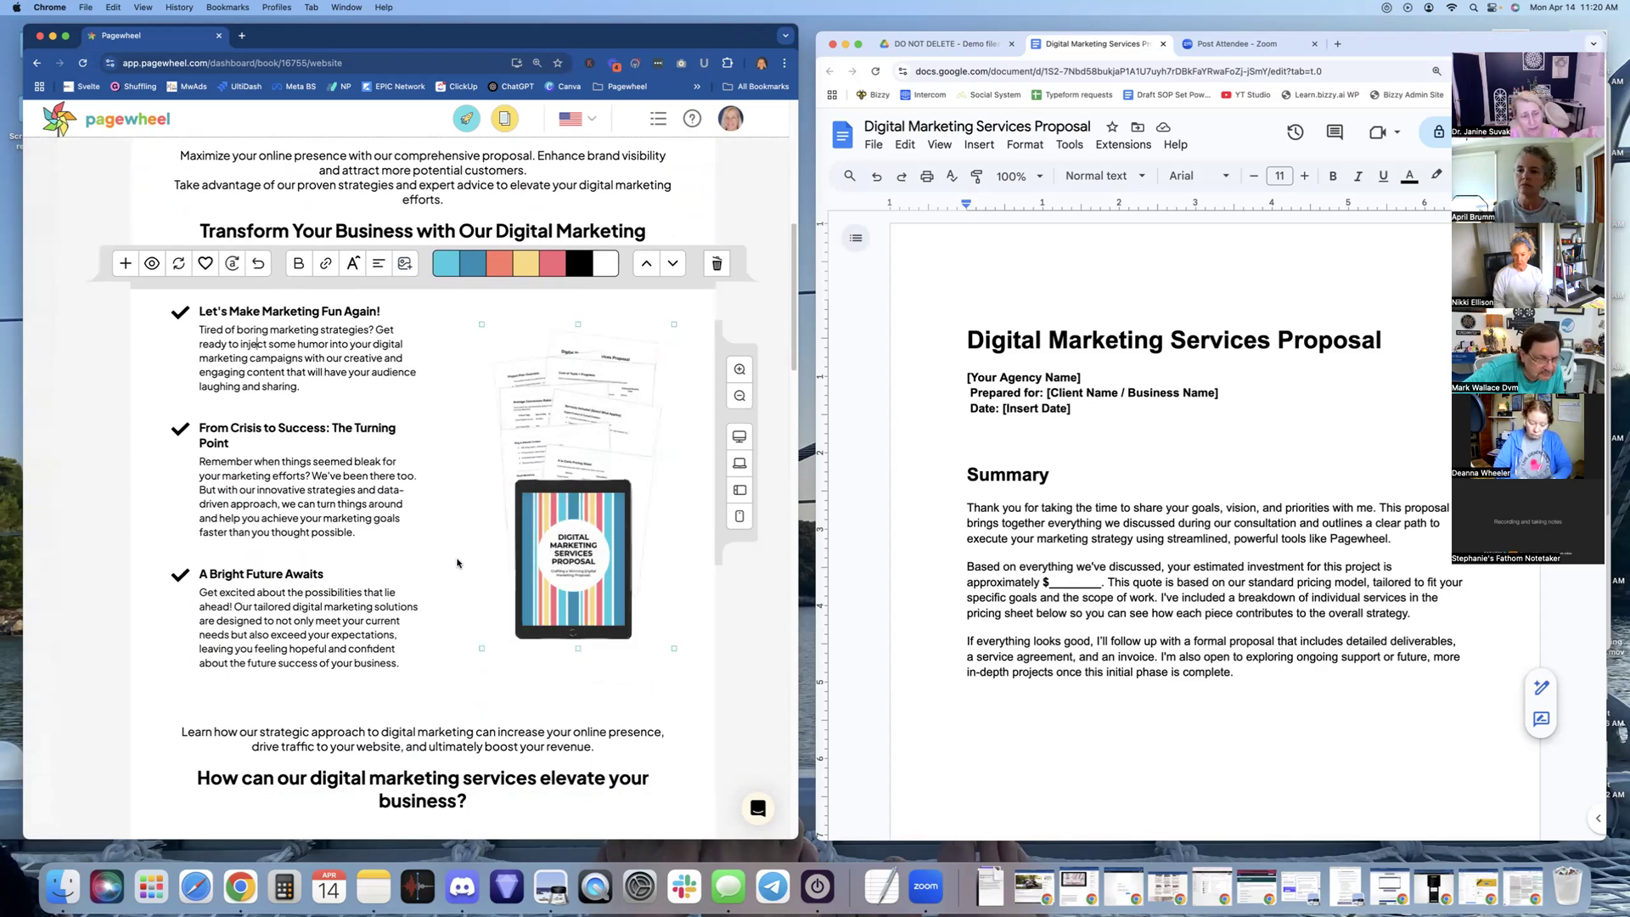
scroll(458, 563, "down", 12)
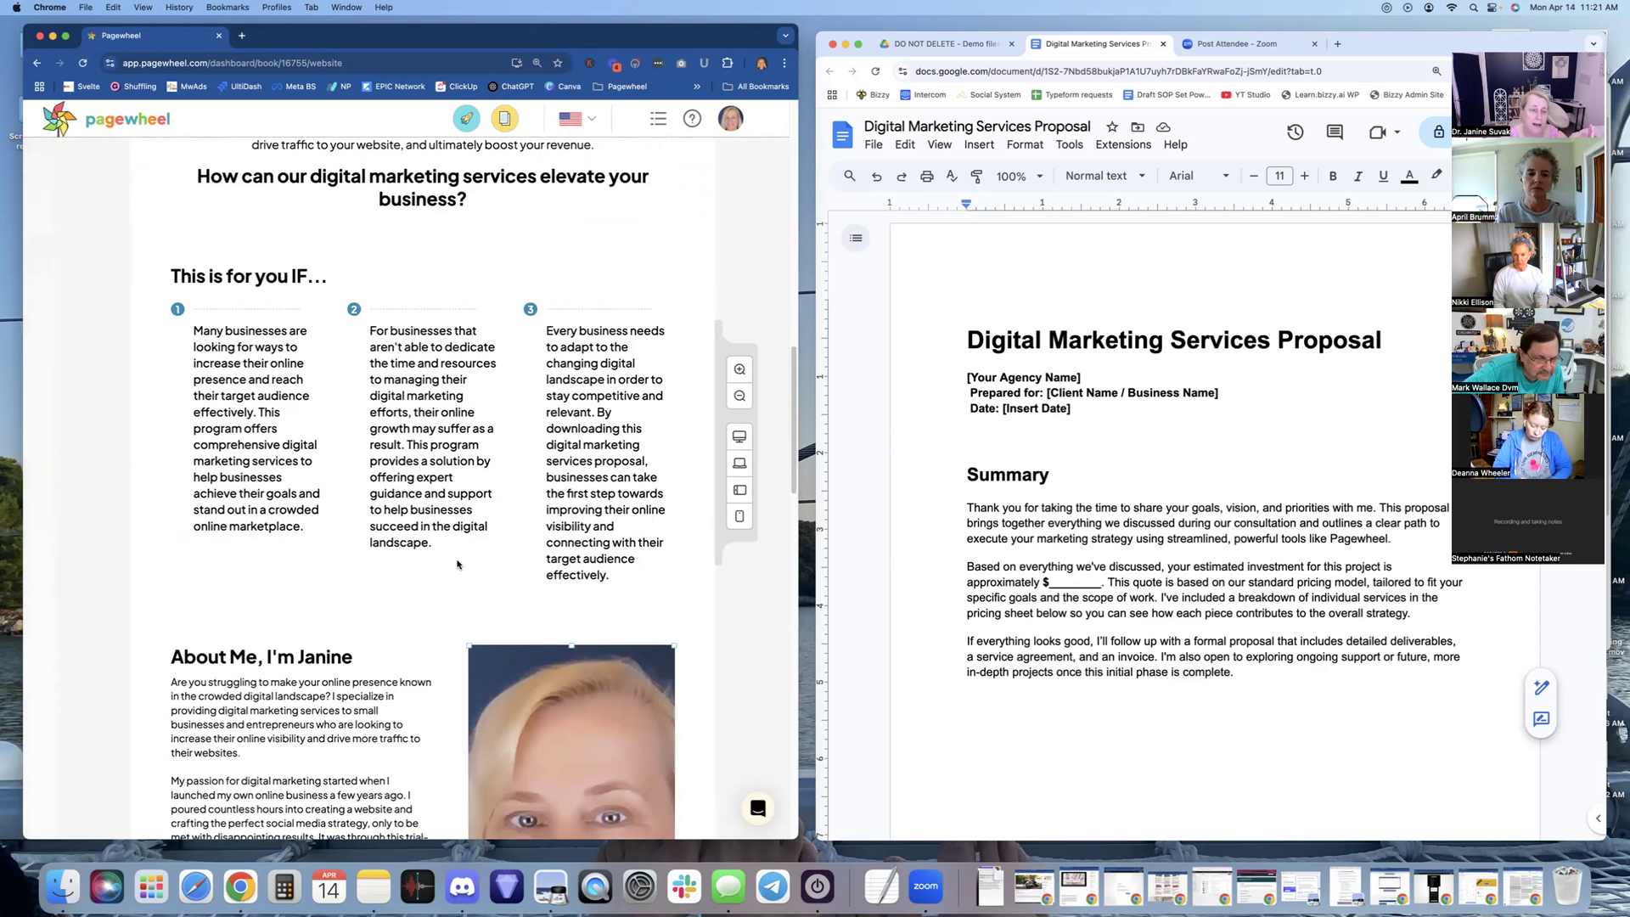
scroll(458, 564, "down", 4)
Hide the Phone Number field on the offer page's 'It's almost yours!' sign-up form
mouse_move(518, 479)
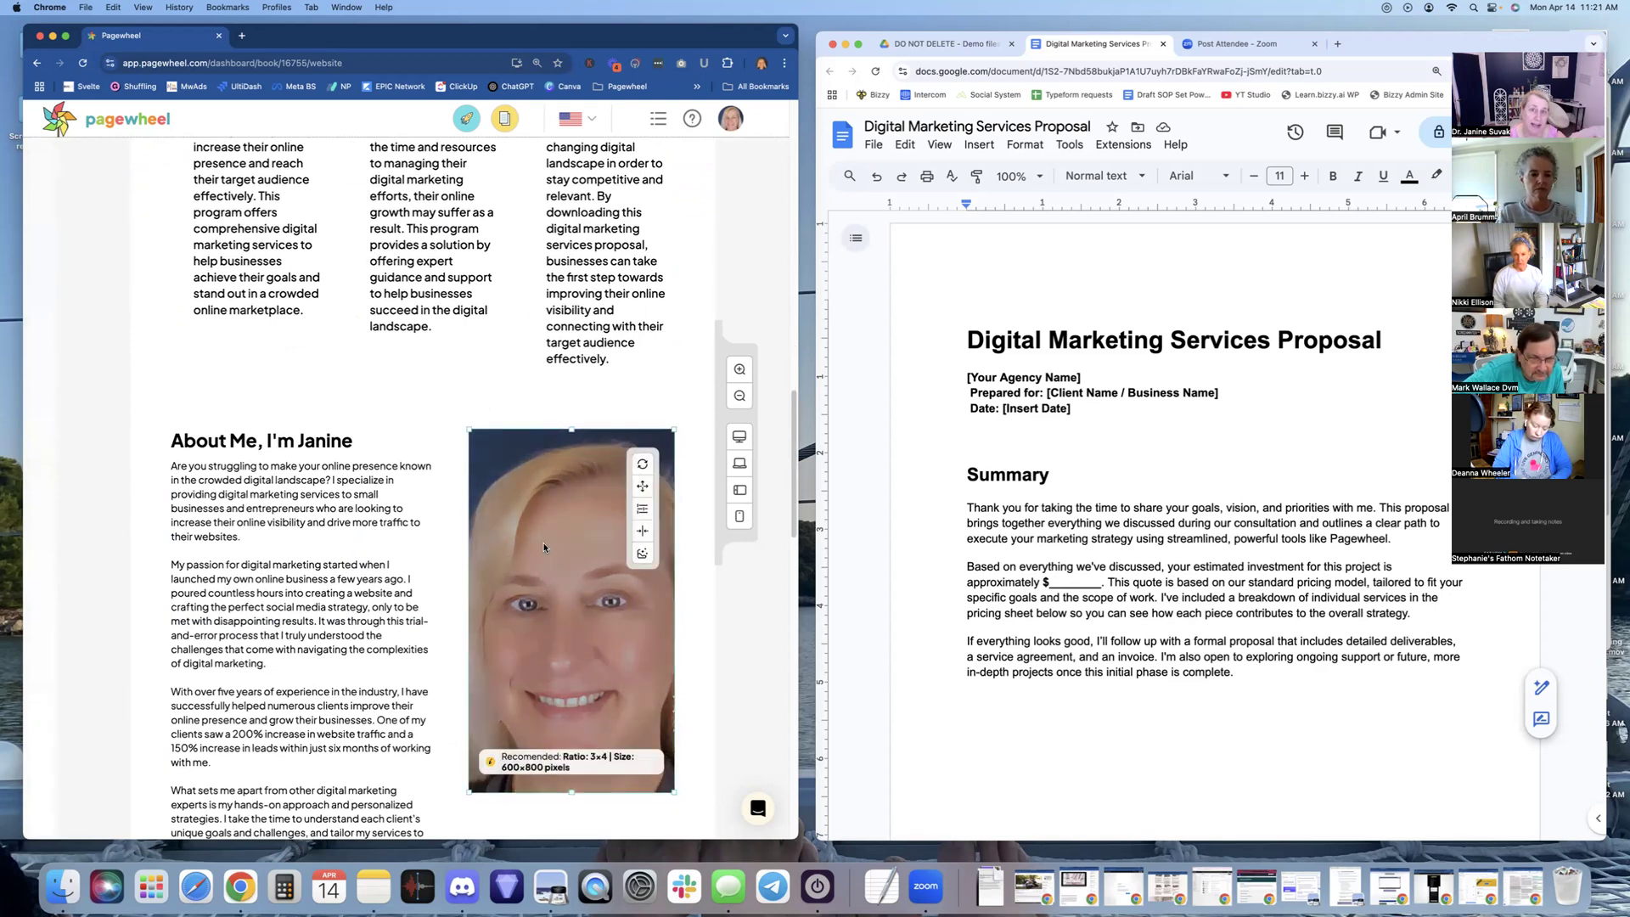
scroll(543, 547, "down", 2)
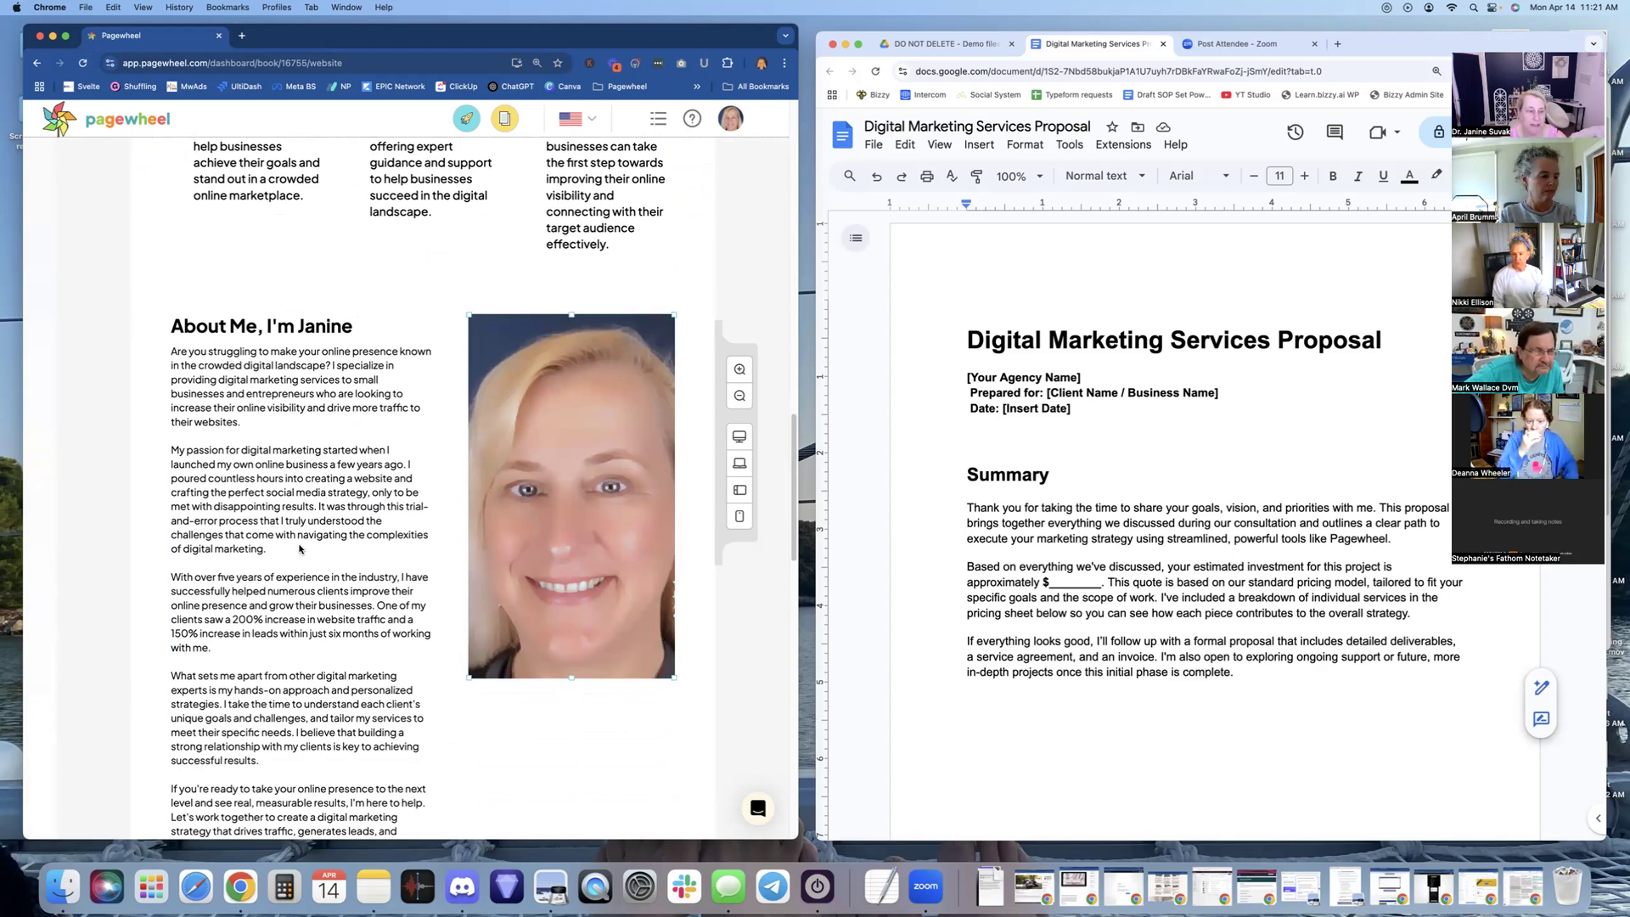
scroll(298, 550, "down", 5)
scroll(299, 550, "up", 5)
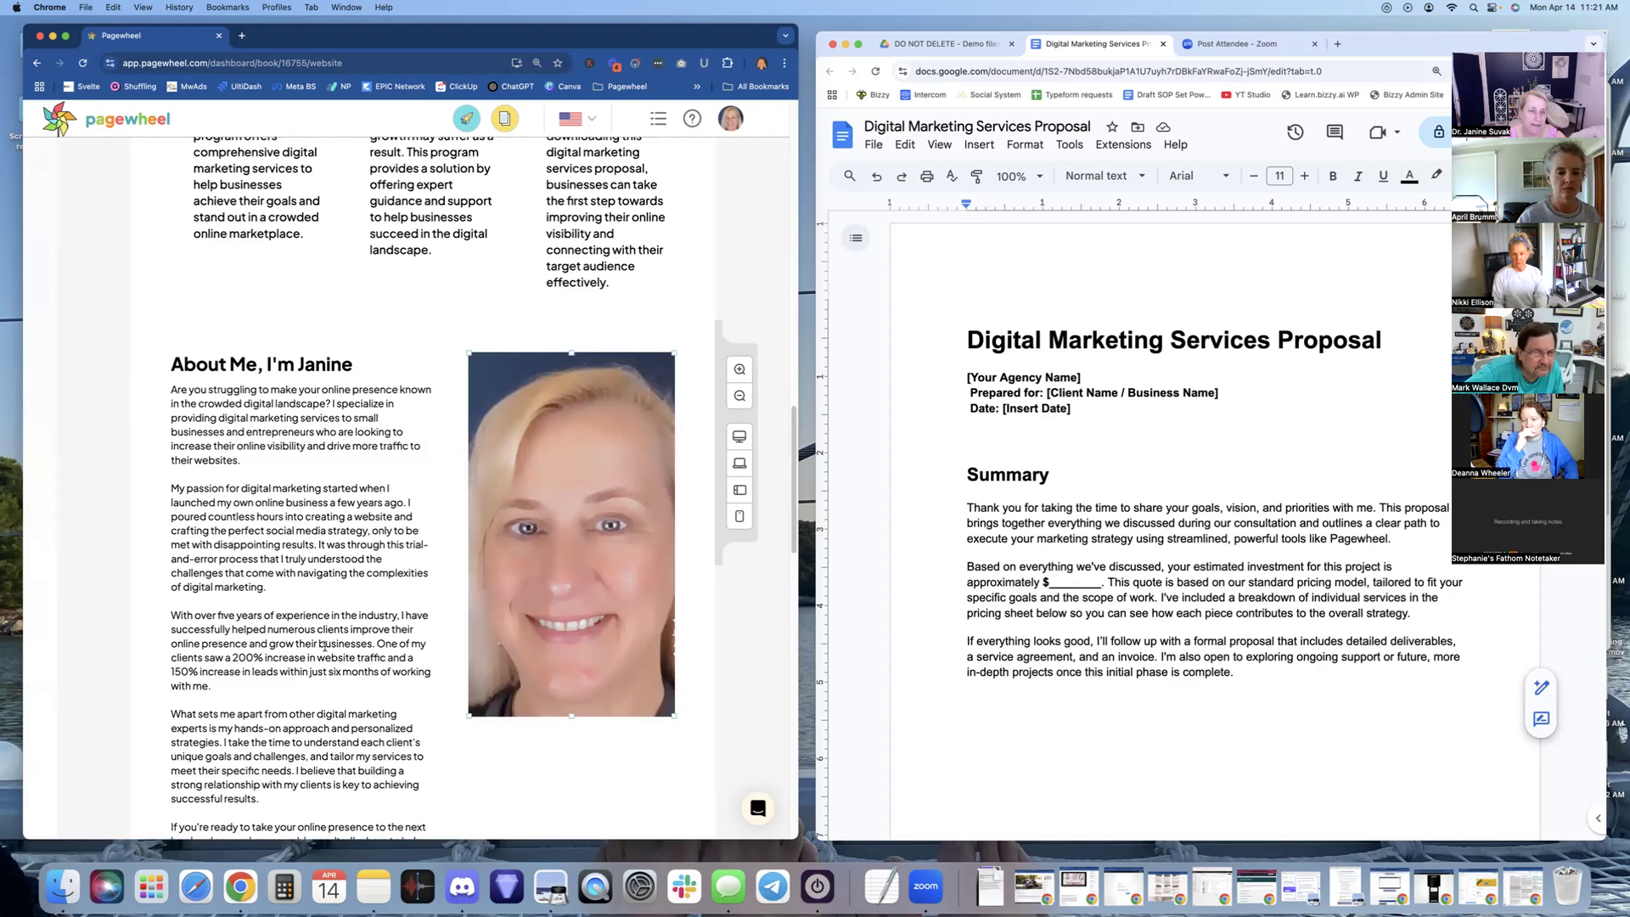
scroll(325, 647, "down", 8)
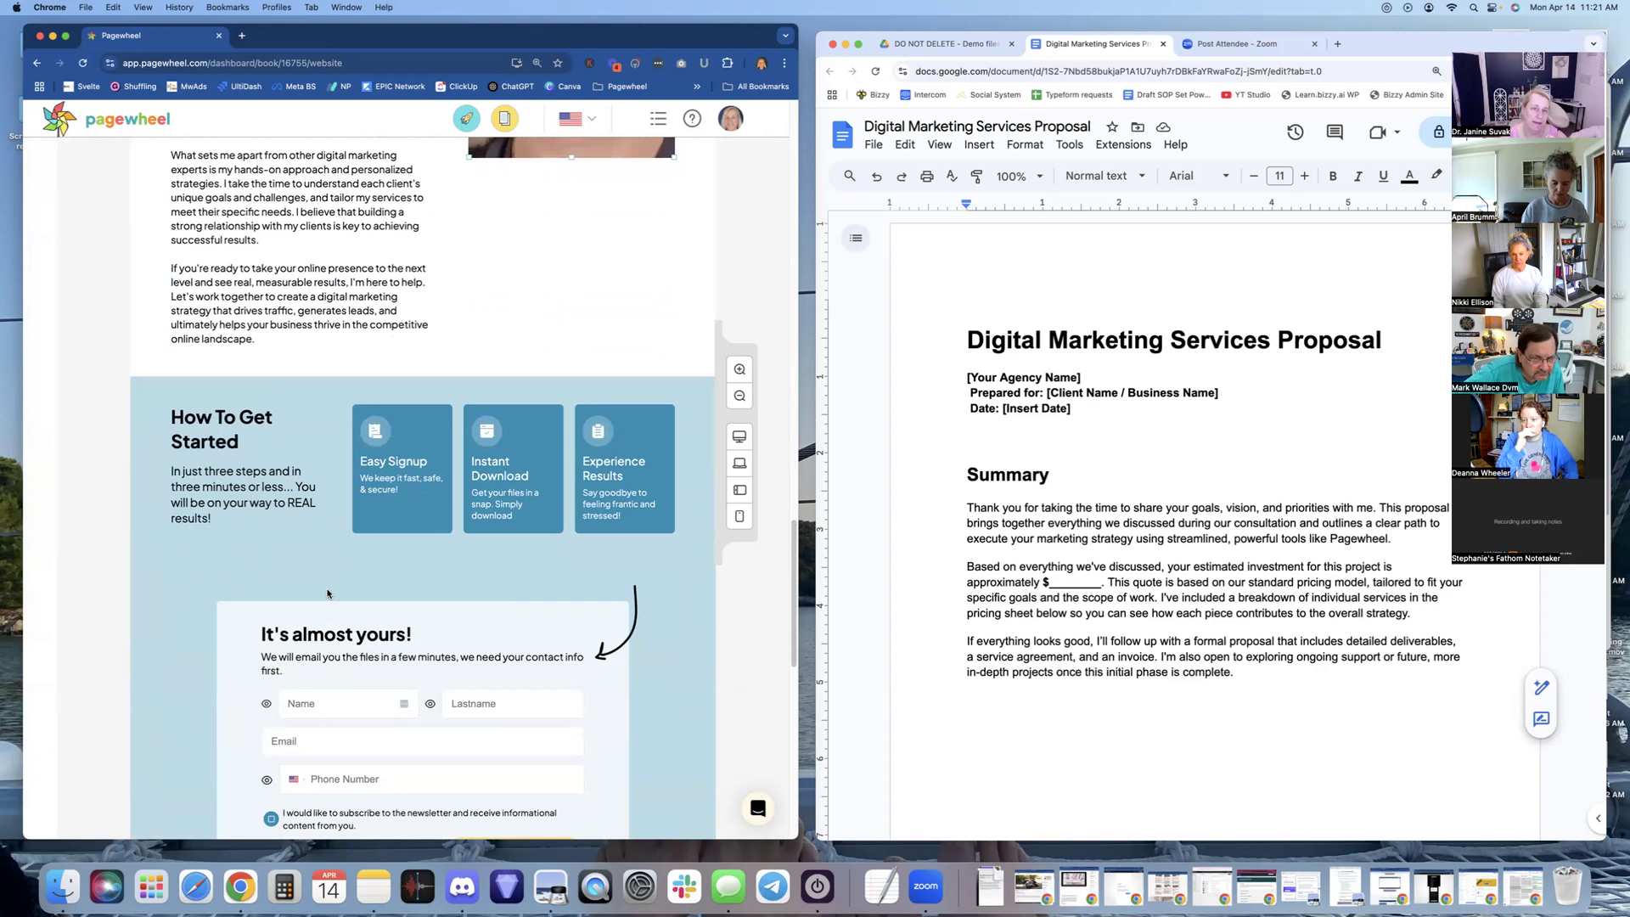
scroll(328, 593, "down", 2)
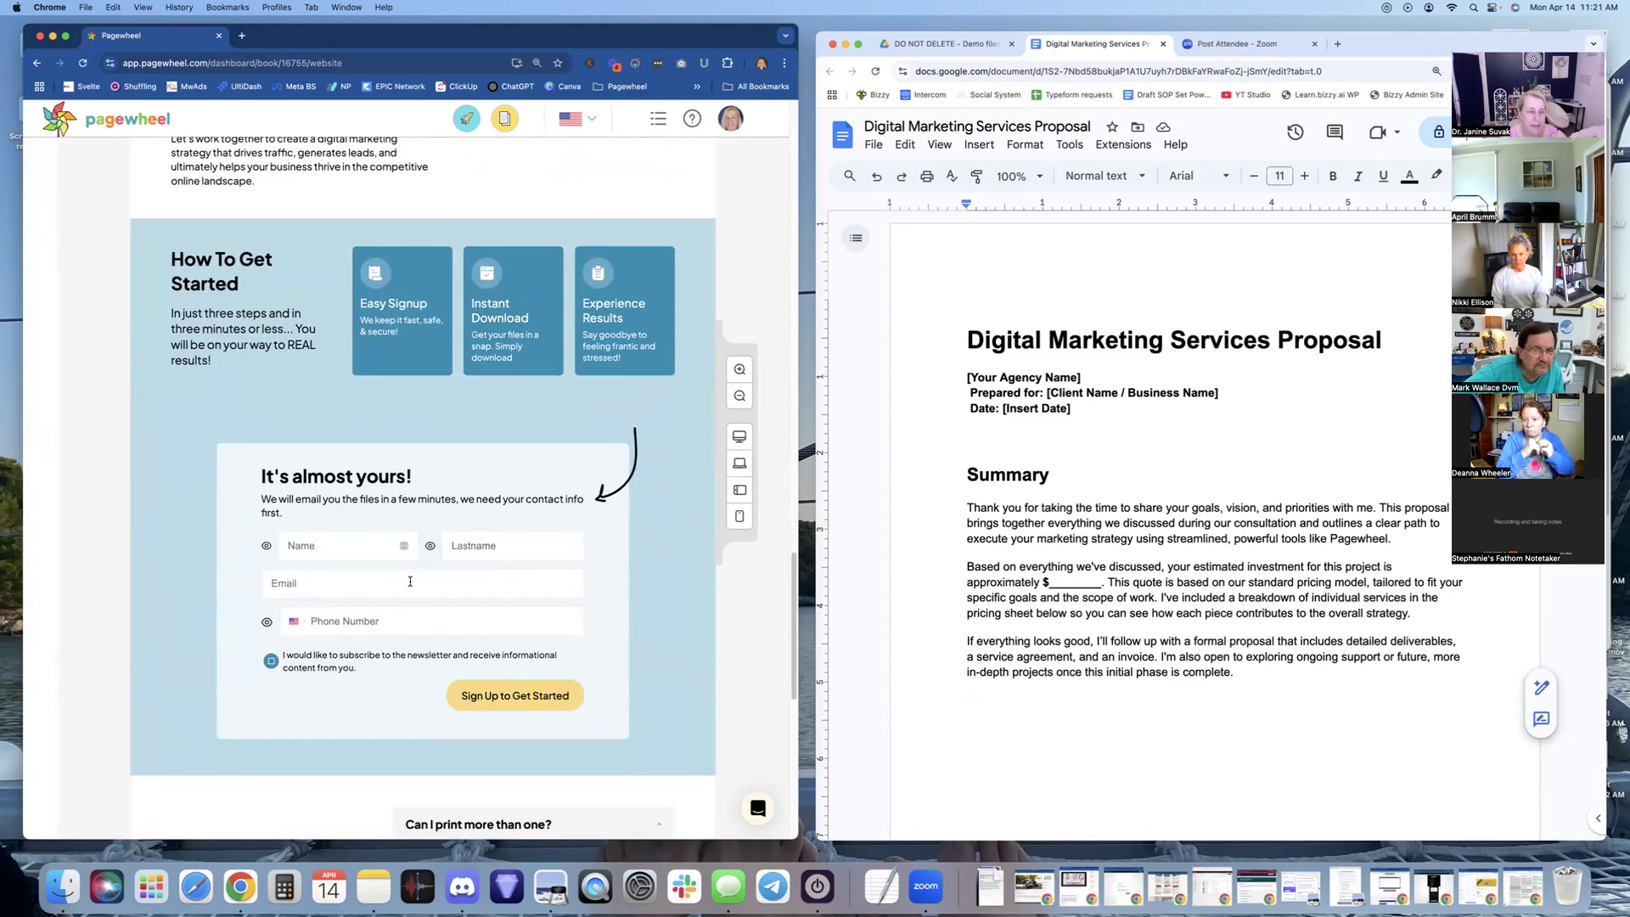
scroll(410, 581, "down", 1)
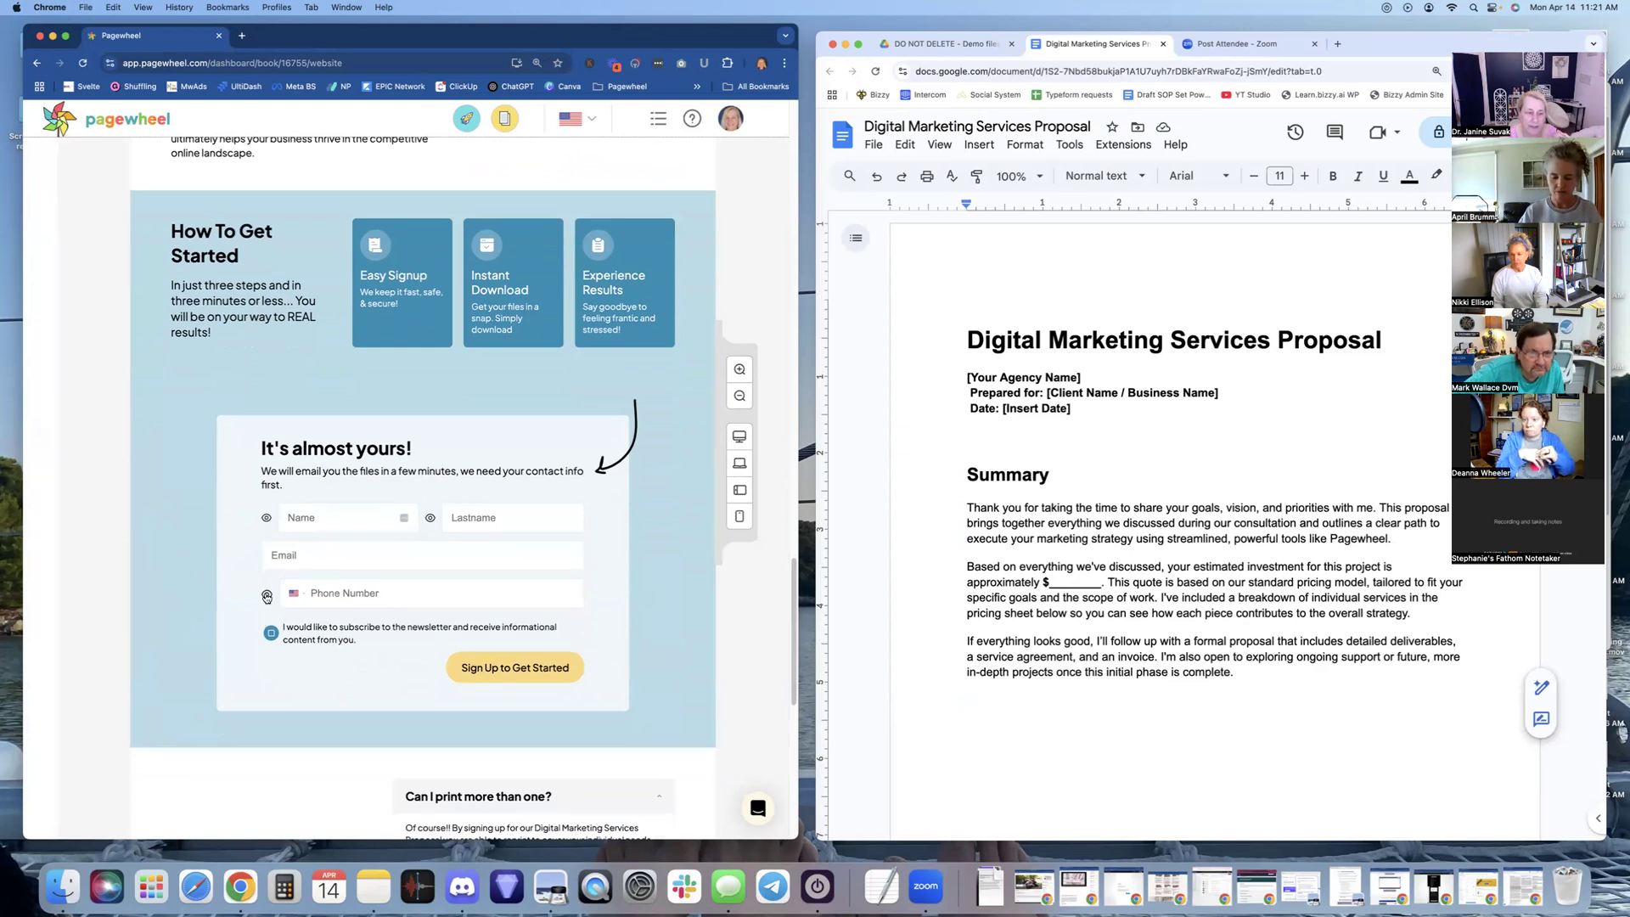
left_click(267, 597)
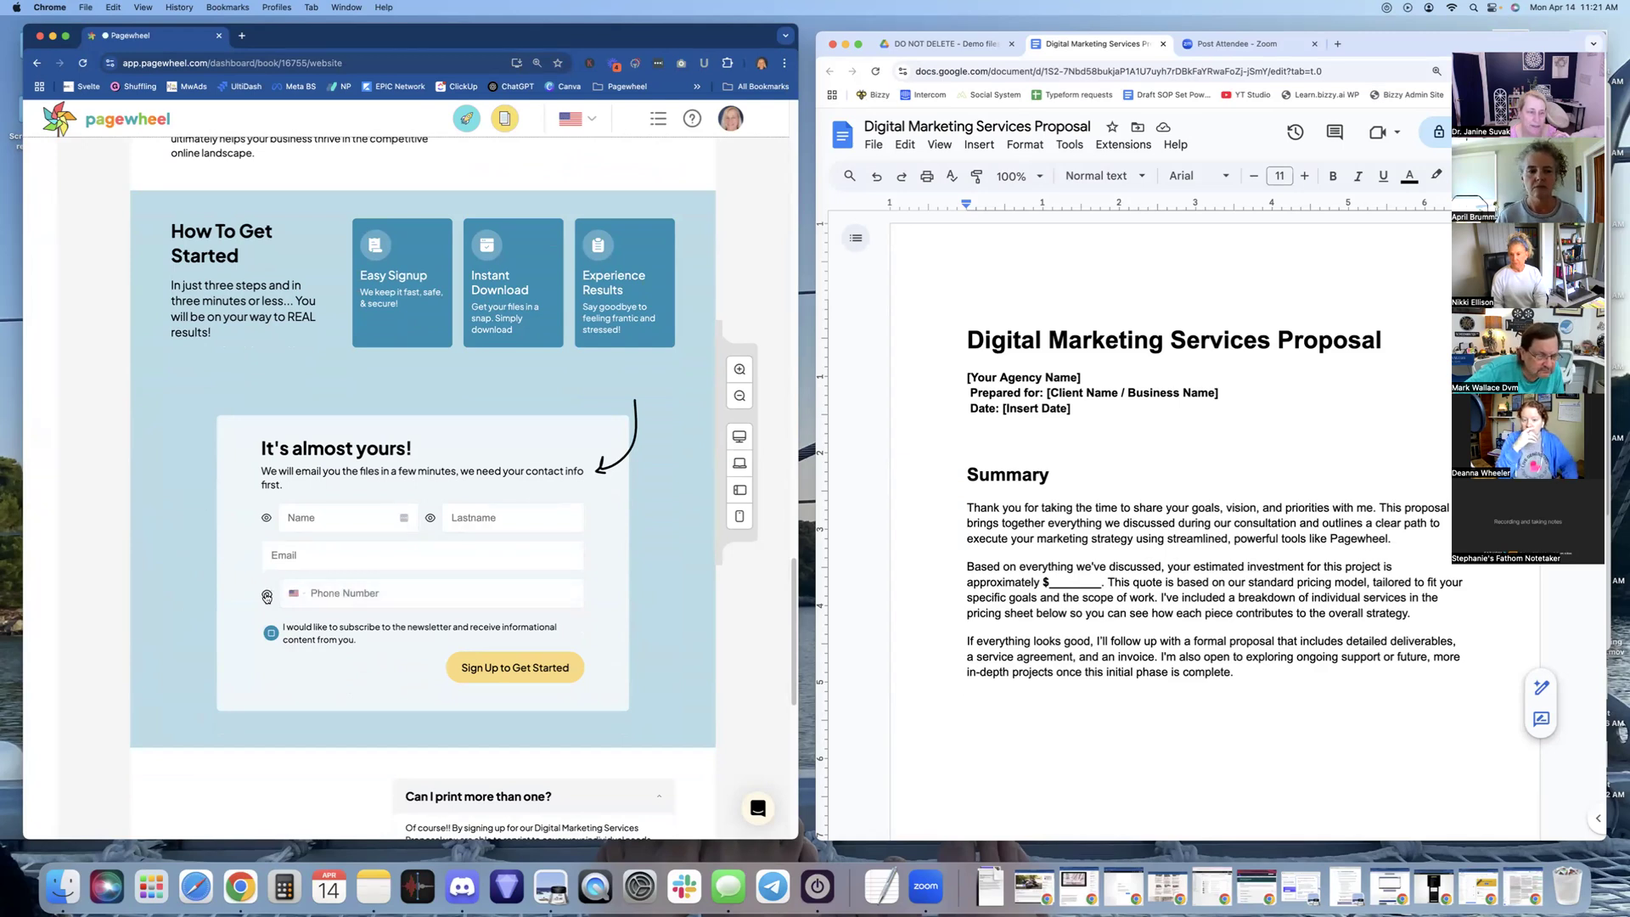
scroll(450, 586, "down", 5)
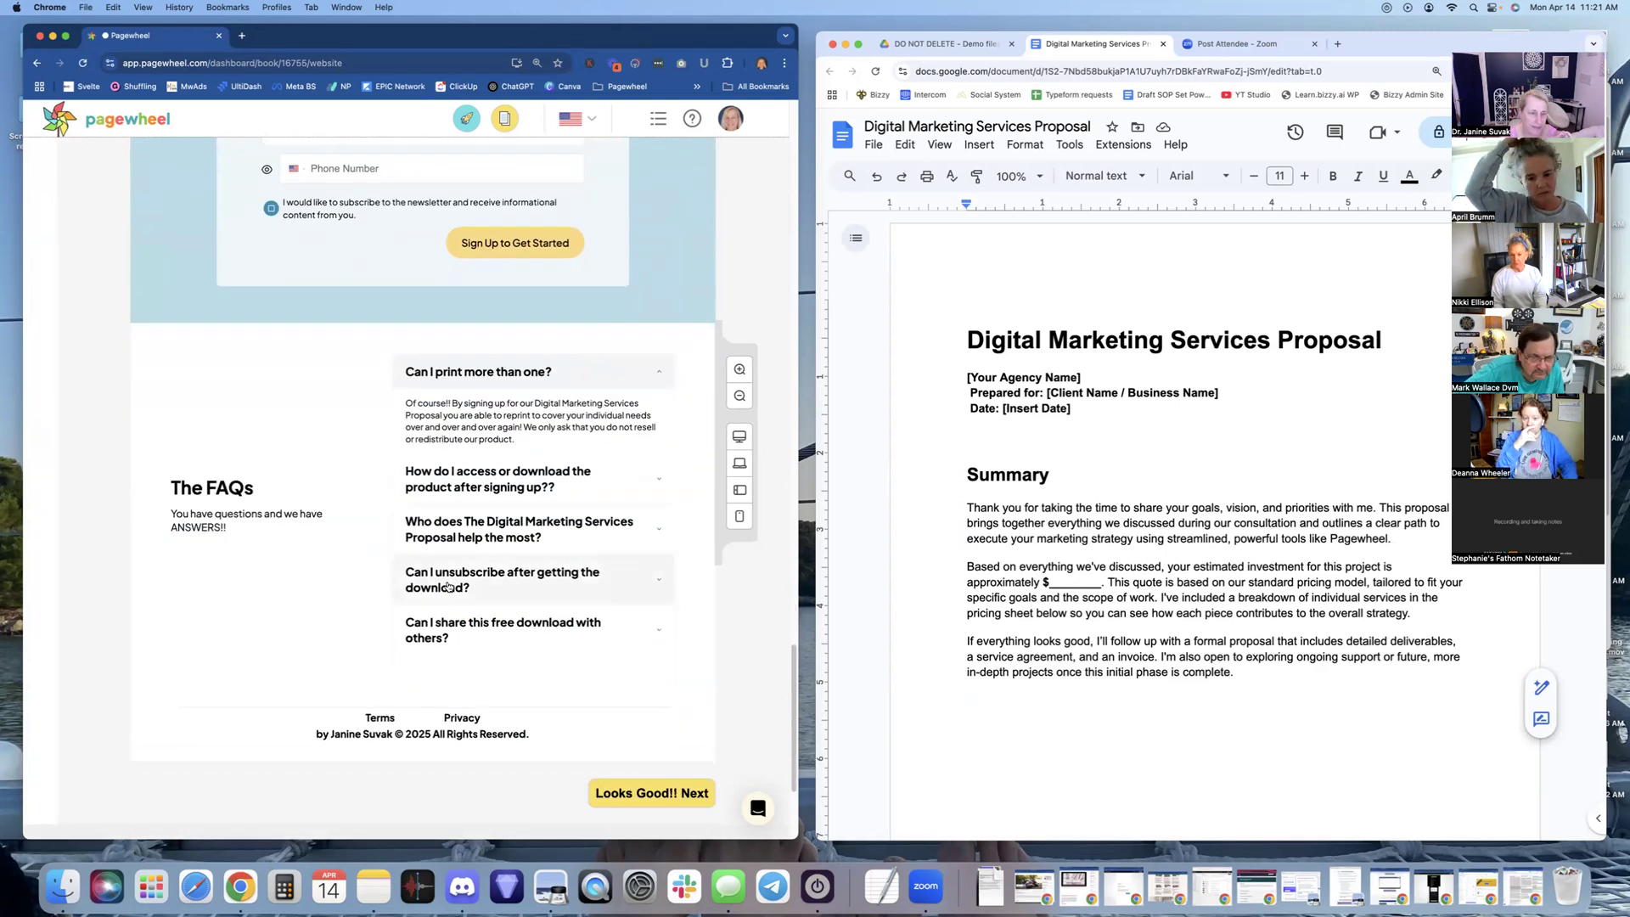
scroll(528, 556, "up", 10)
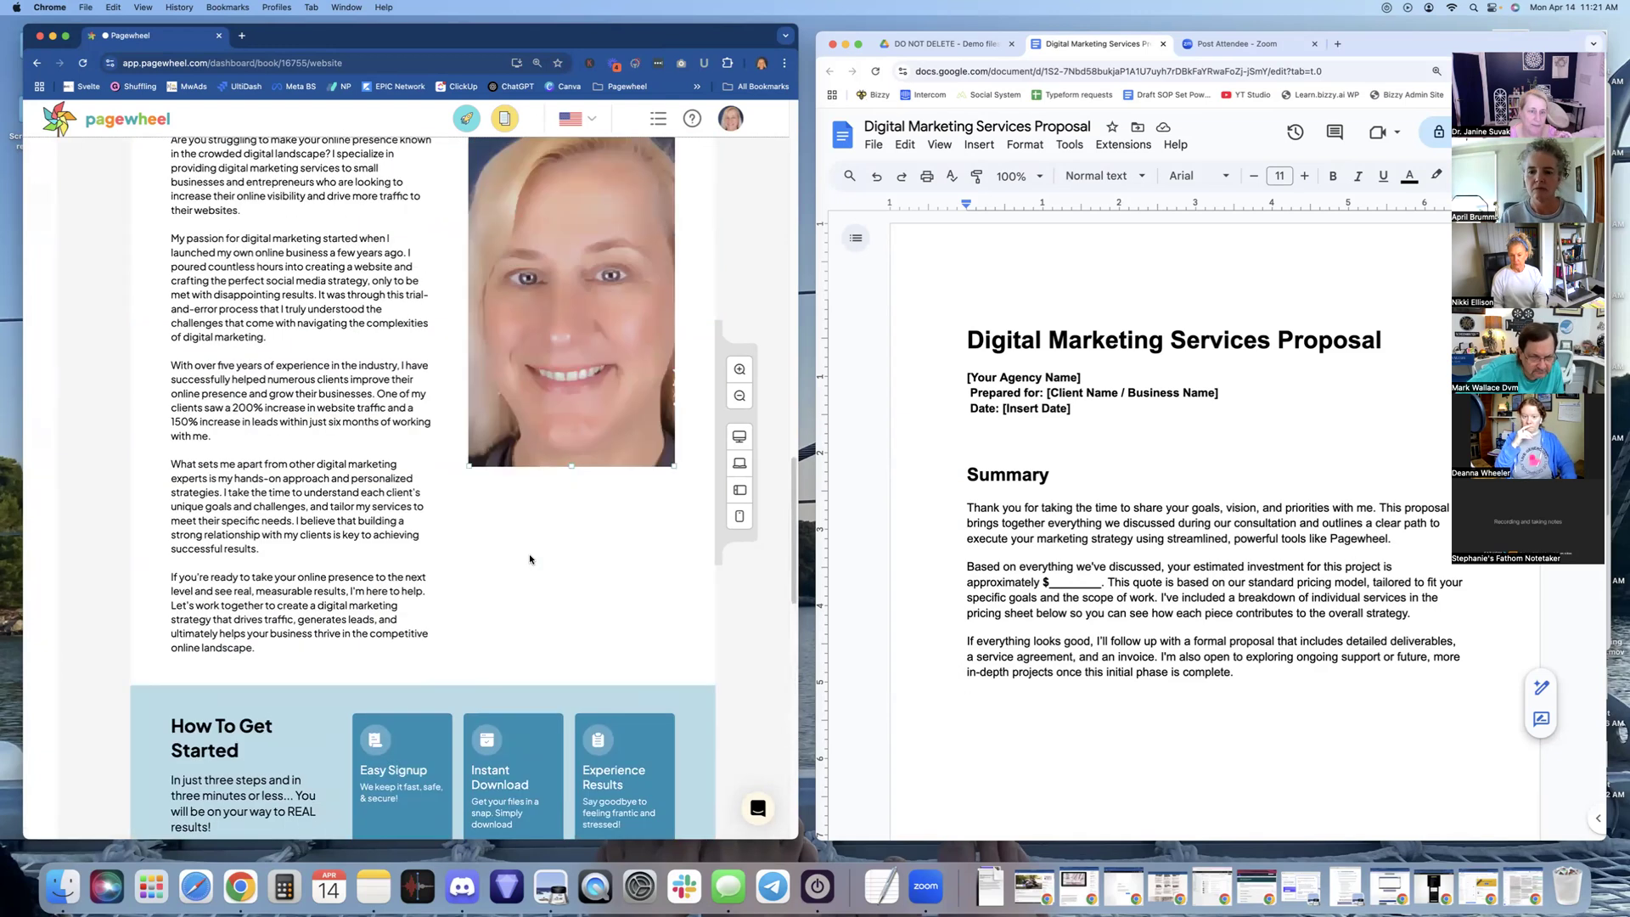
scroll(529, 558, "up", 15)
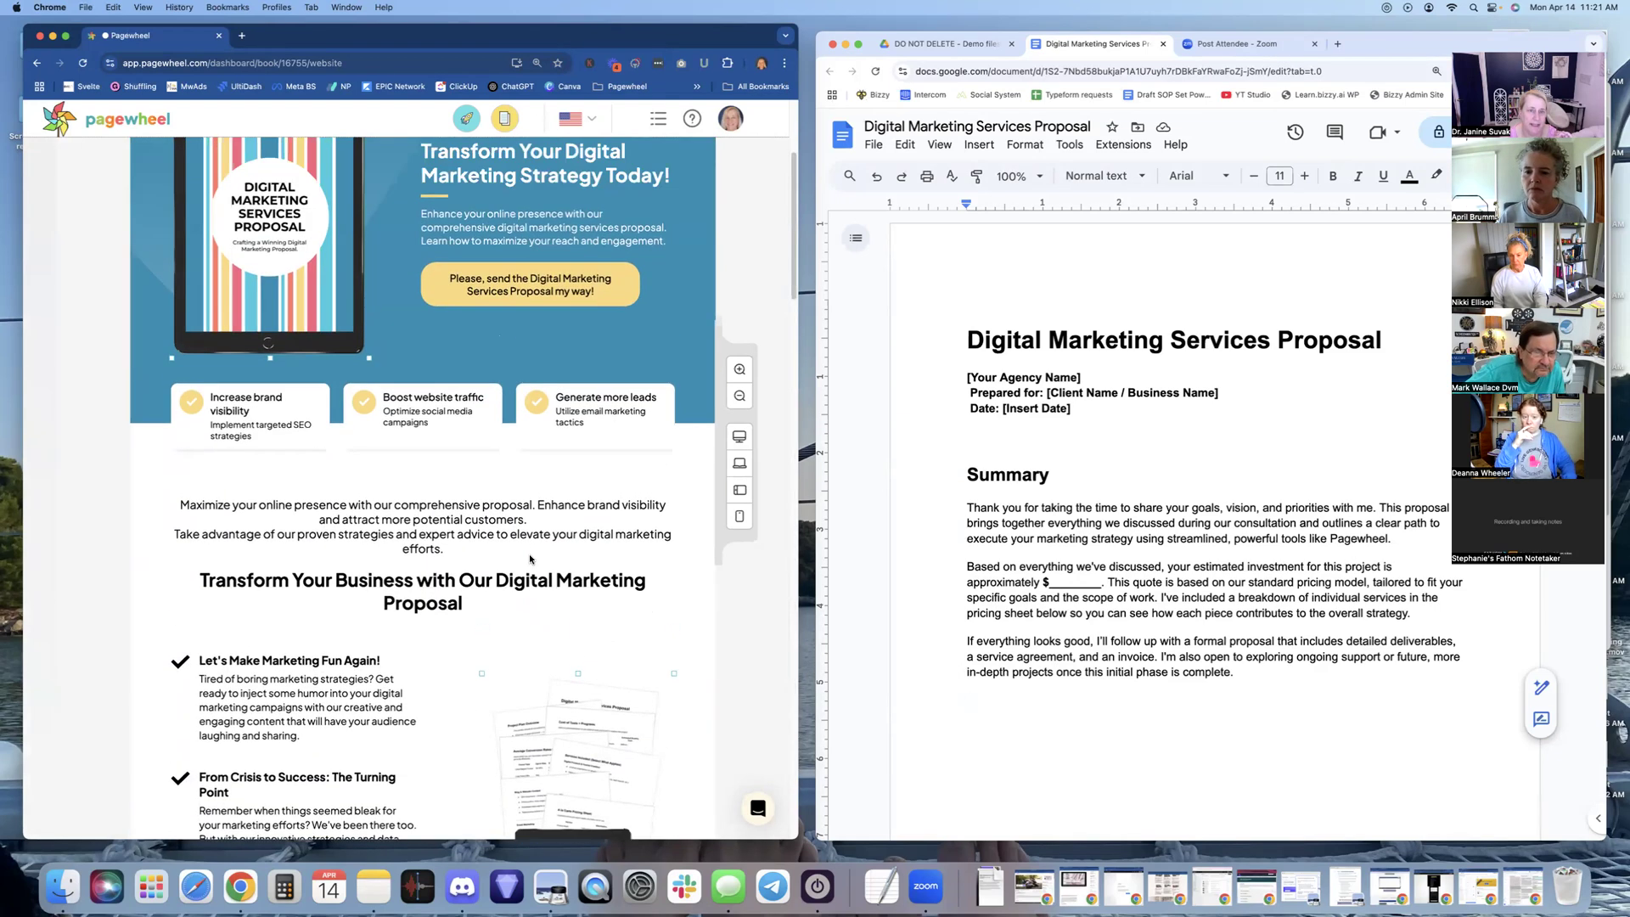
scroll(529, 559, "up", 3)
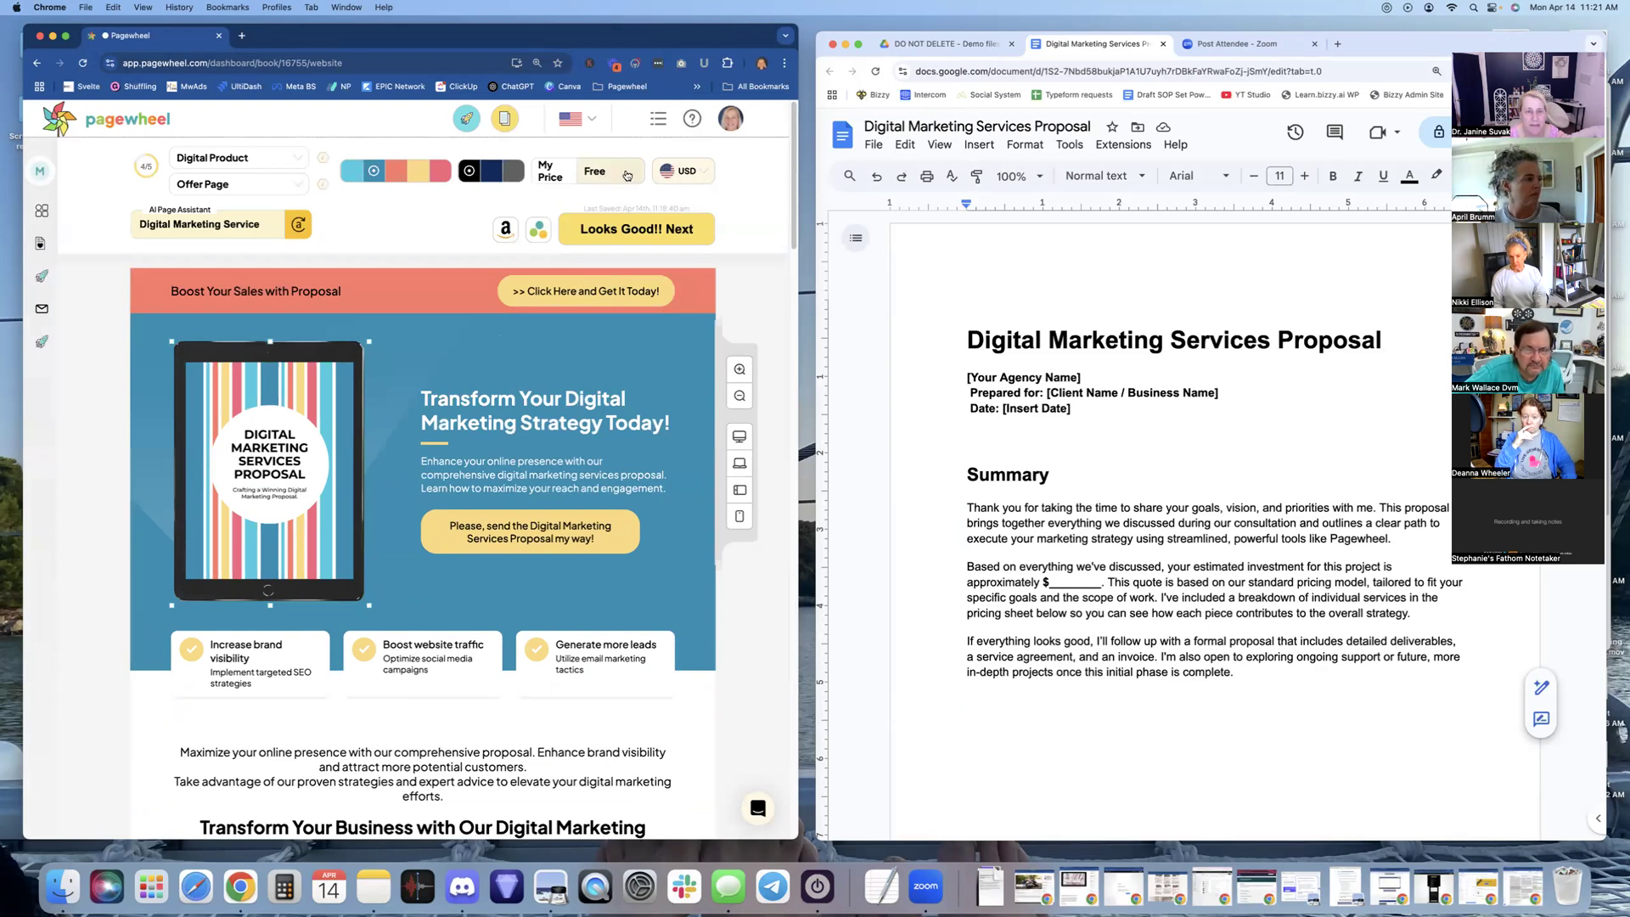
left_click(632, 174)
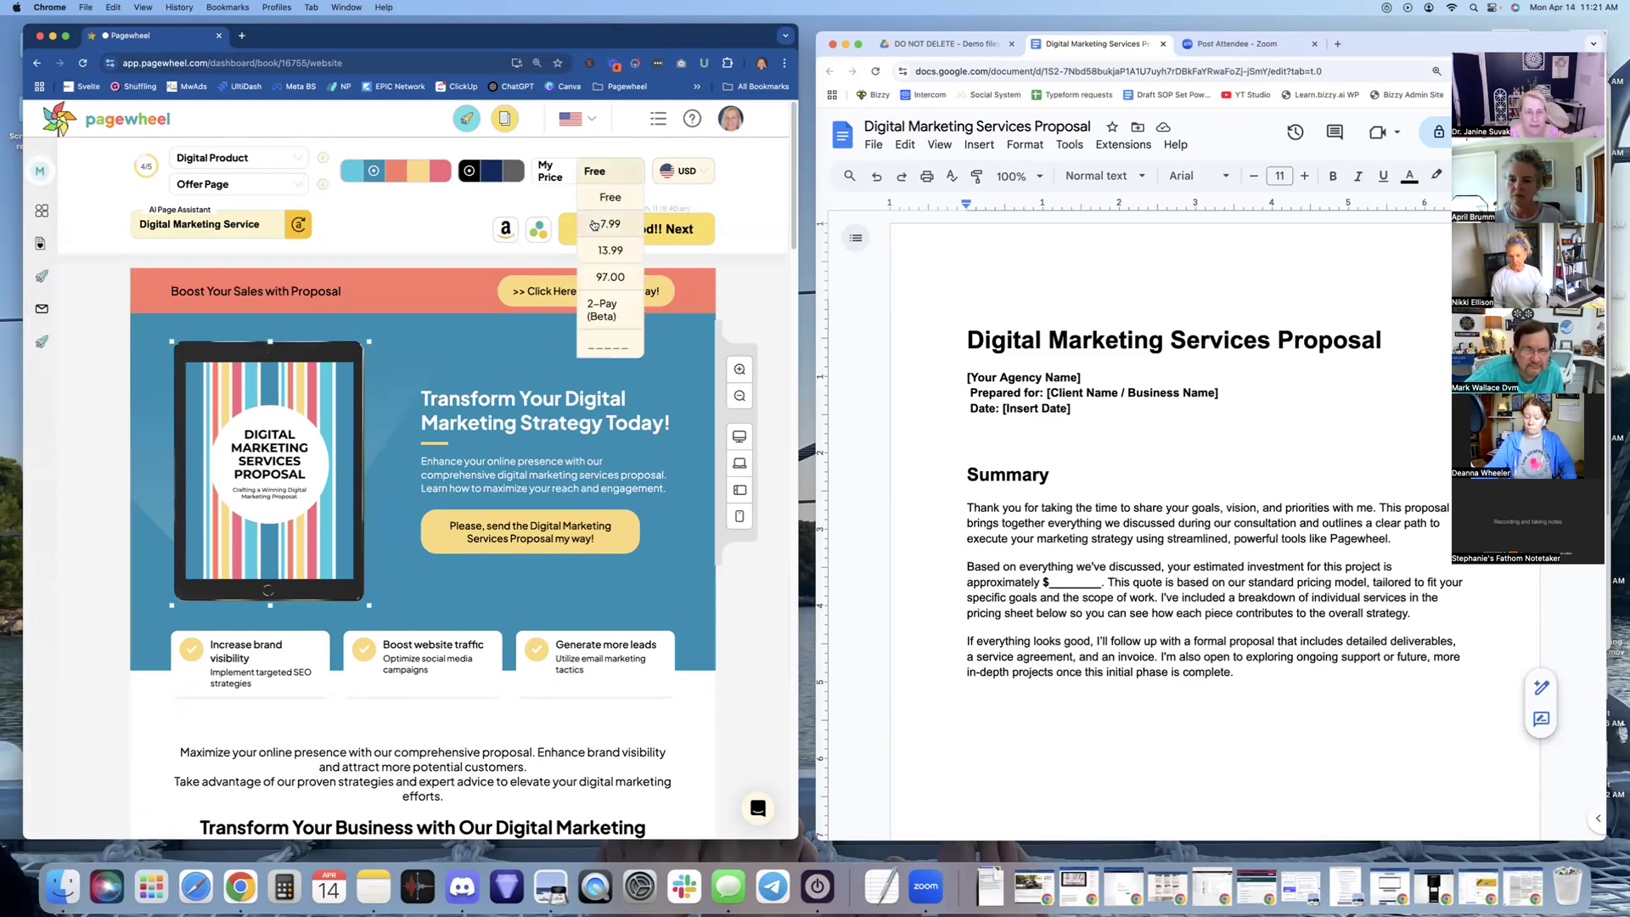
left_click(744, 226)
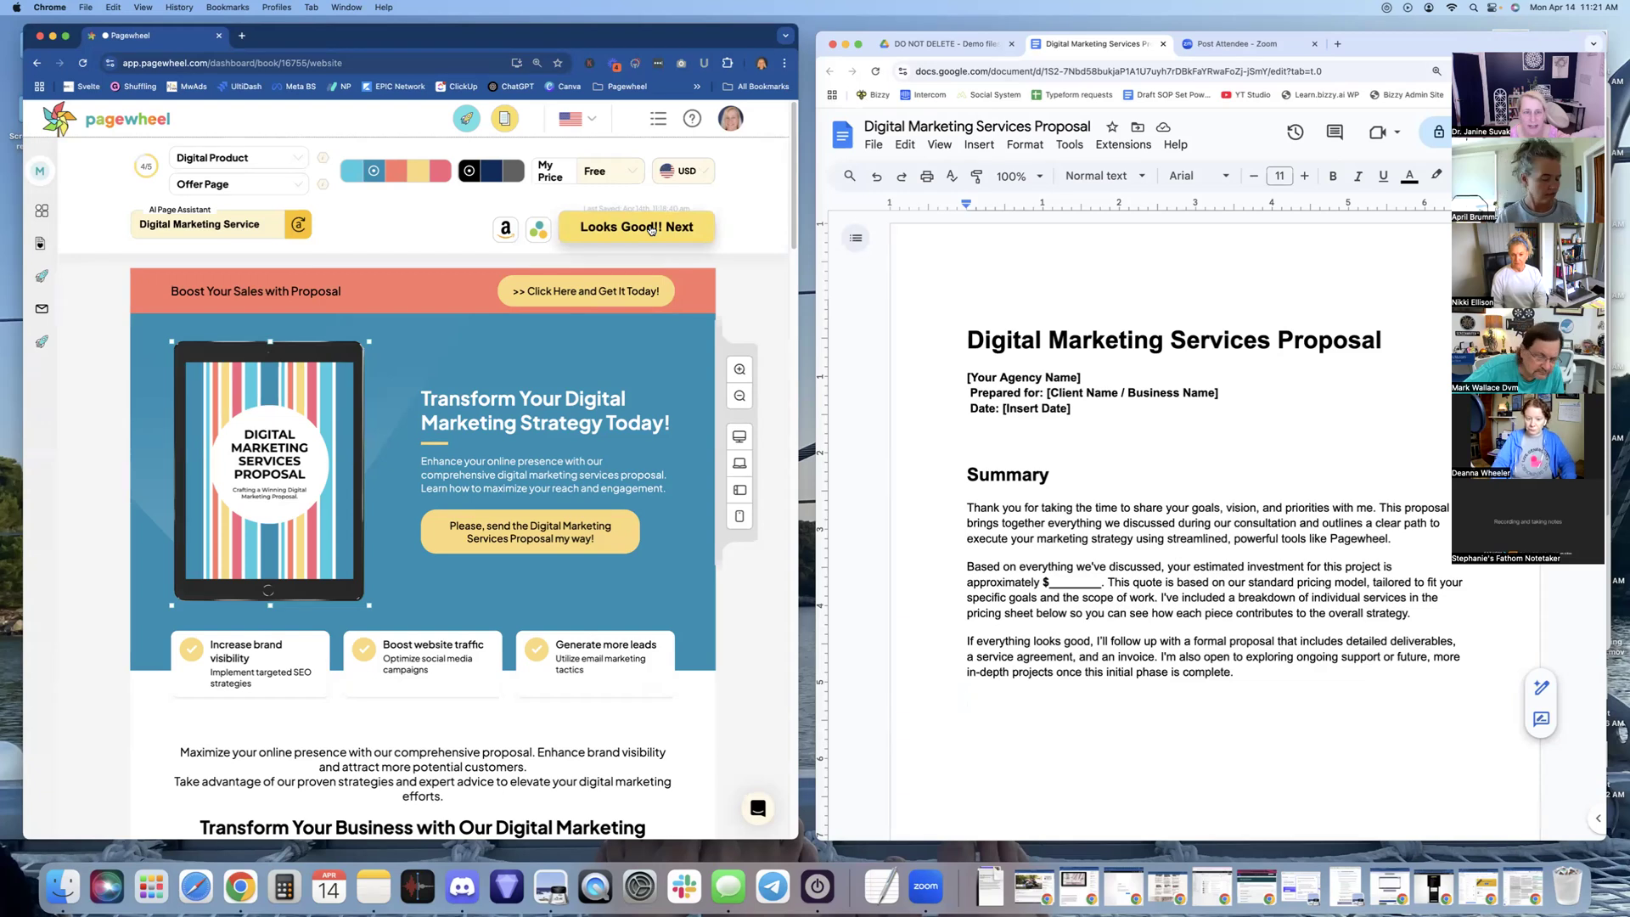
Approve the offer page and move on to editing the delivery page
left_click(651, 226)
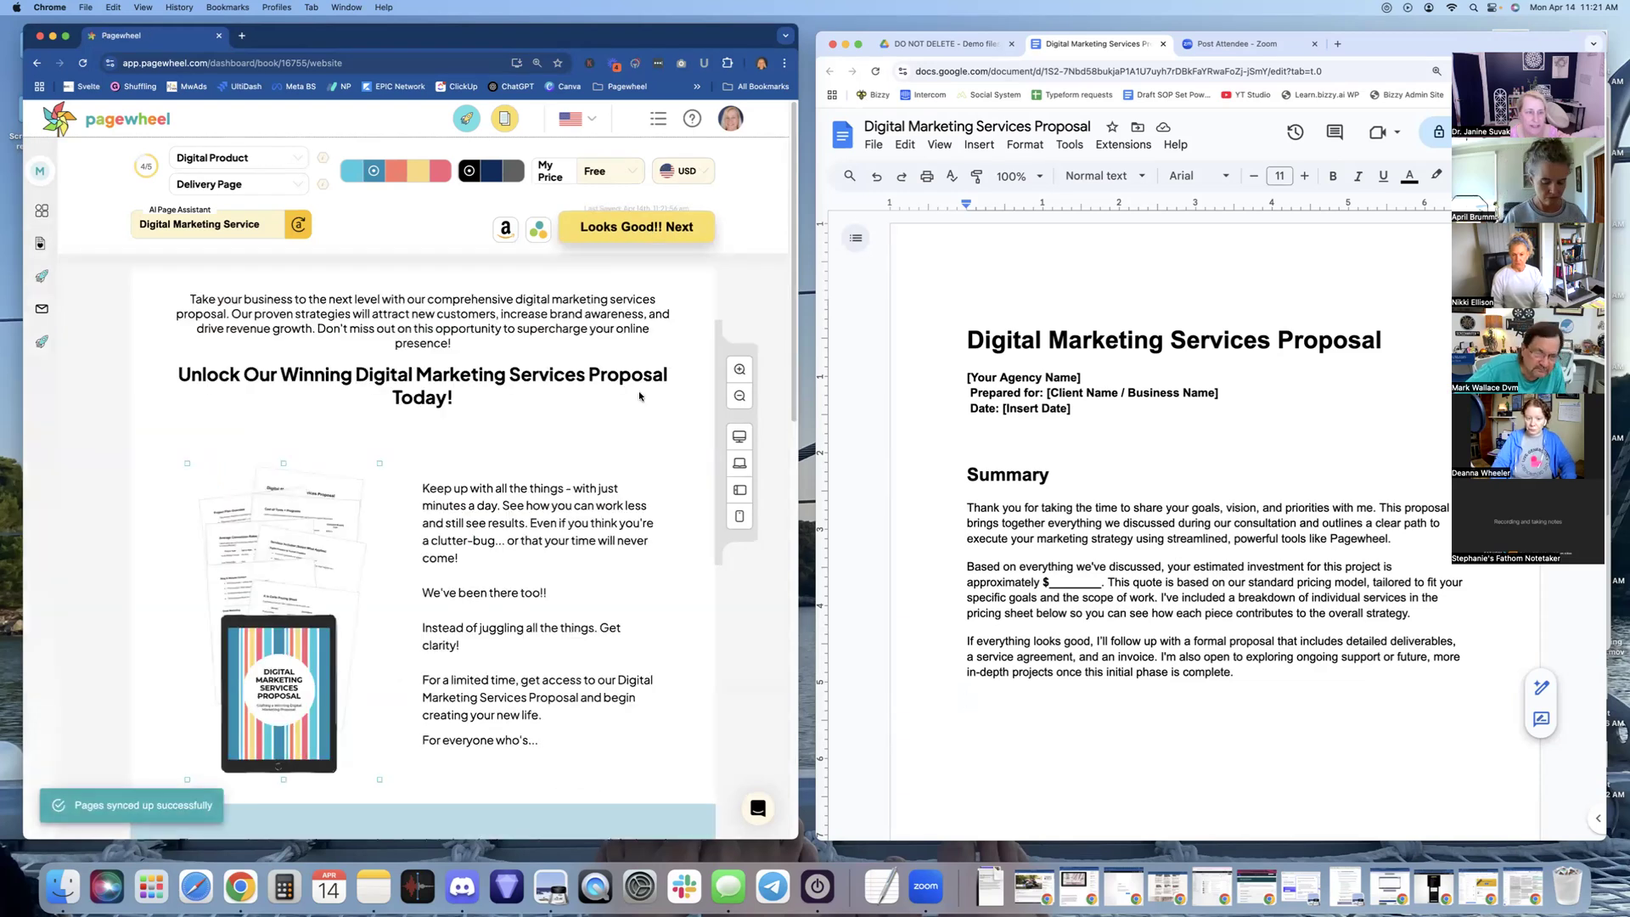
scroll(633, 498, "down", 3)
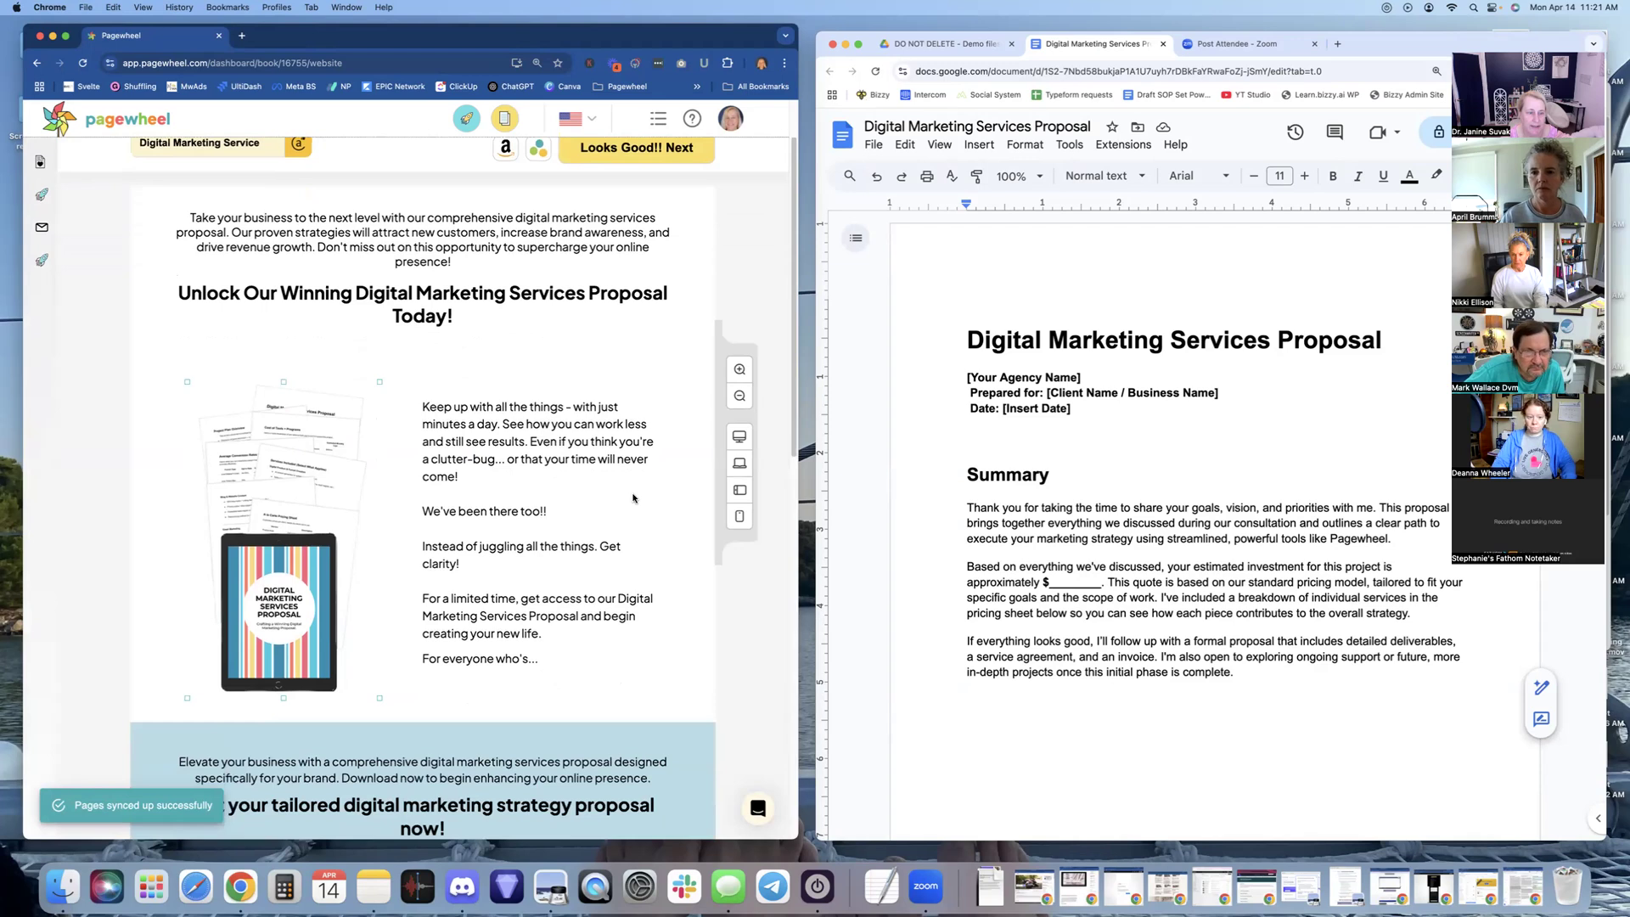
scroll(633, 498, "down", 4)
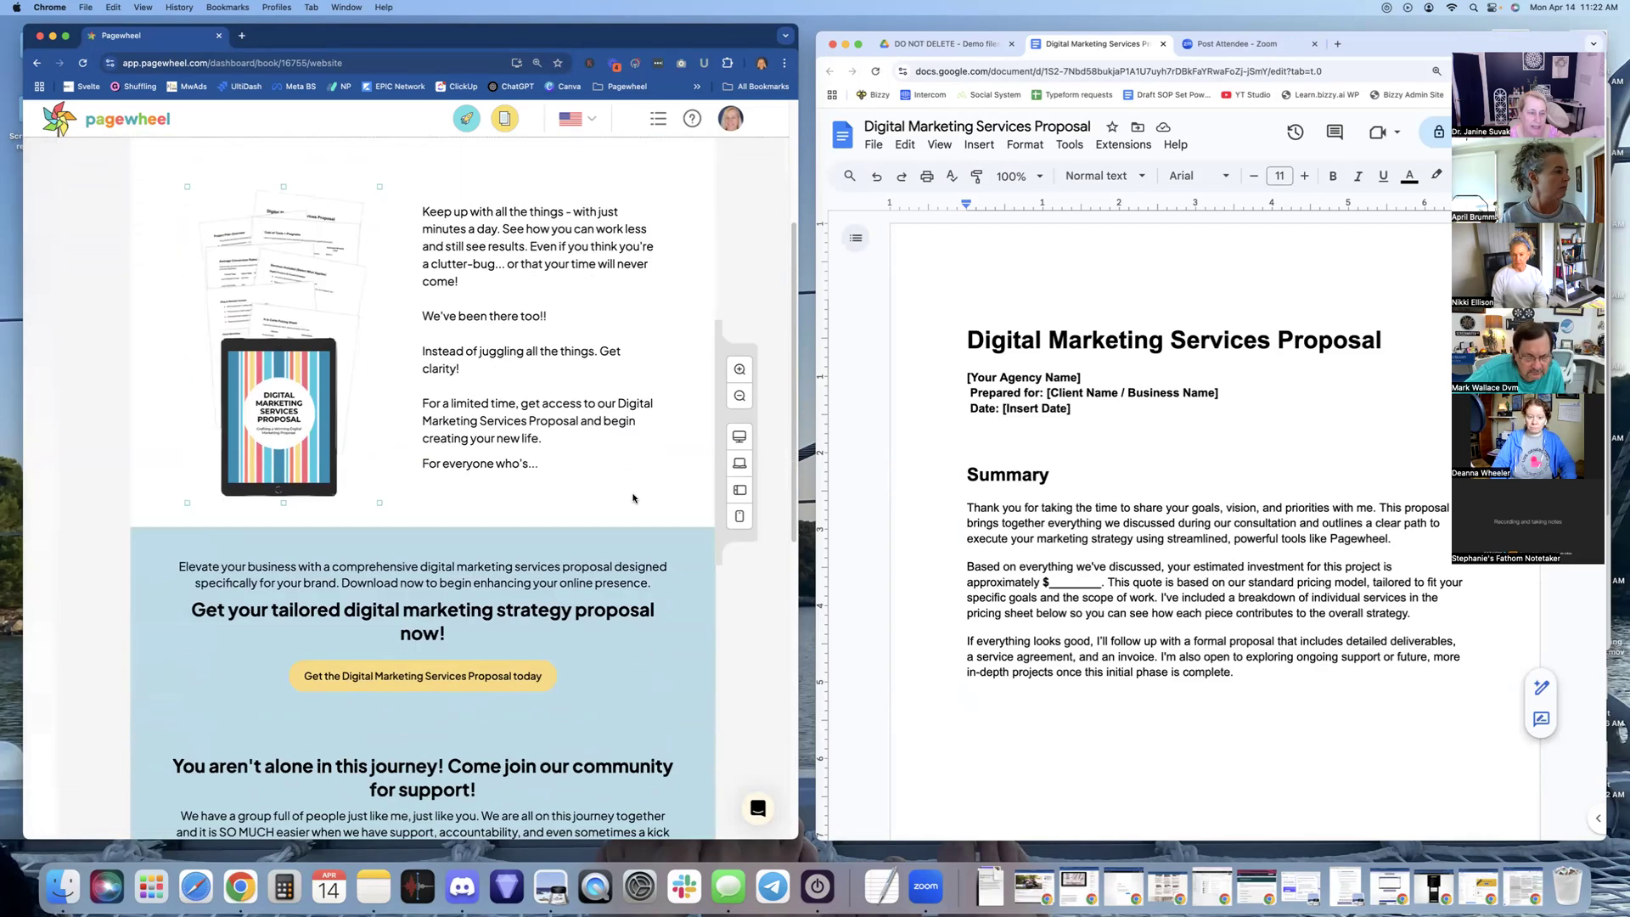
scroll(633, 498, "down", 2)
scroll(633, 498, "up", 10)
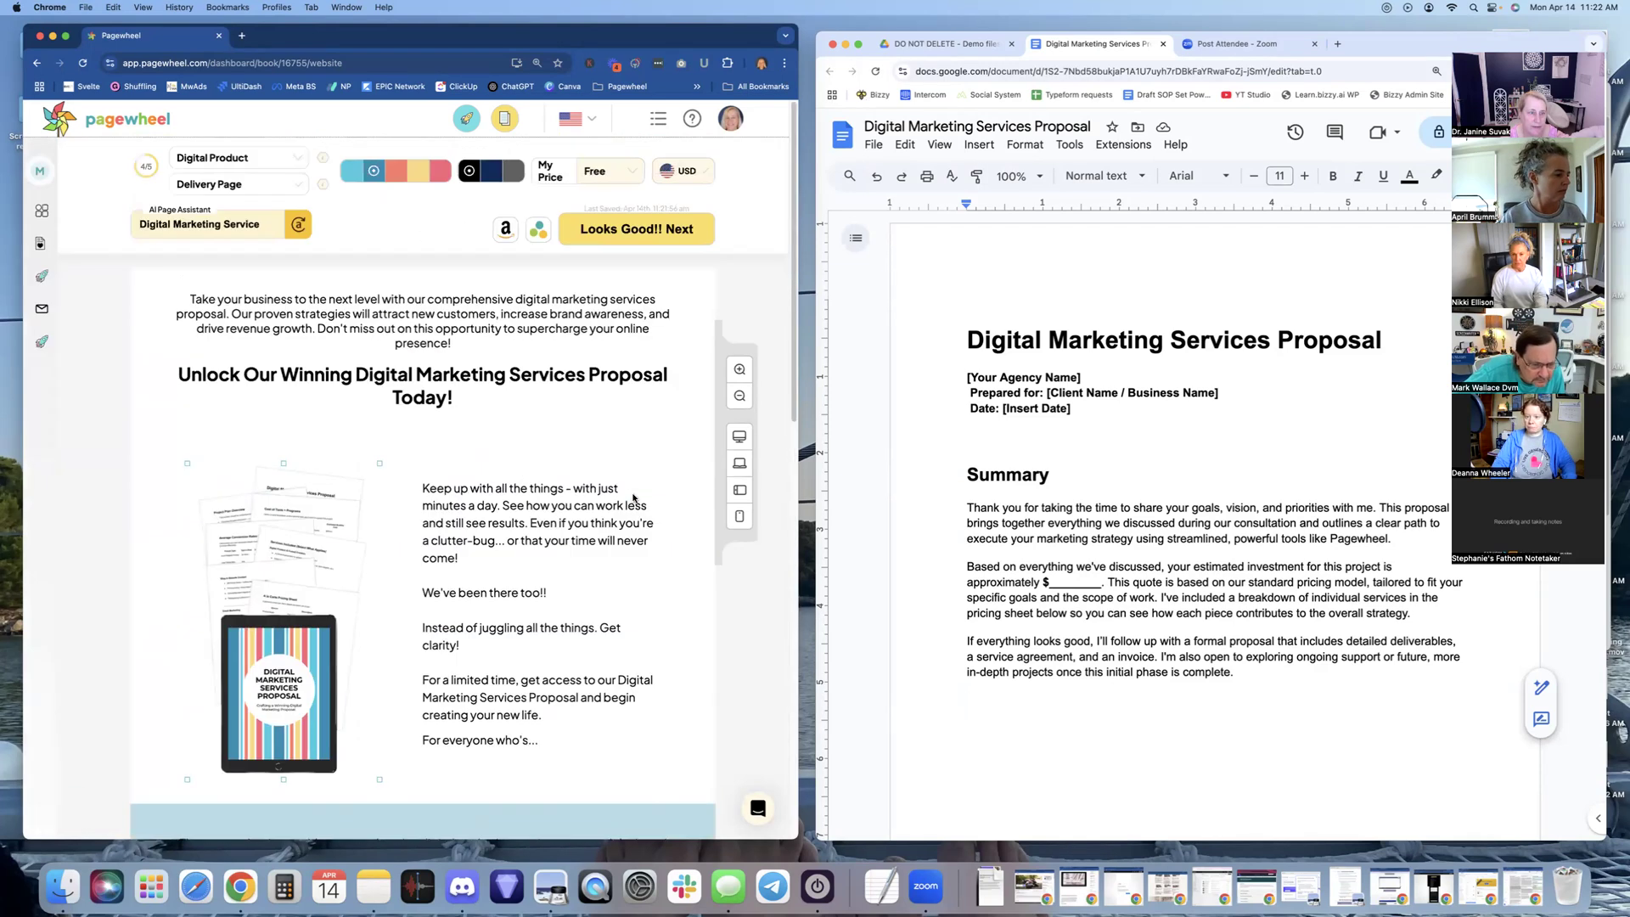
scroll(634, 498, "down", 8)
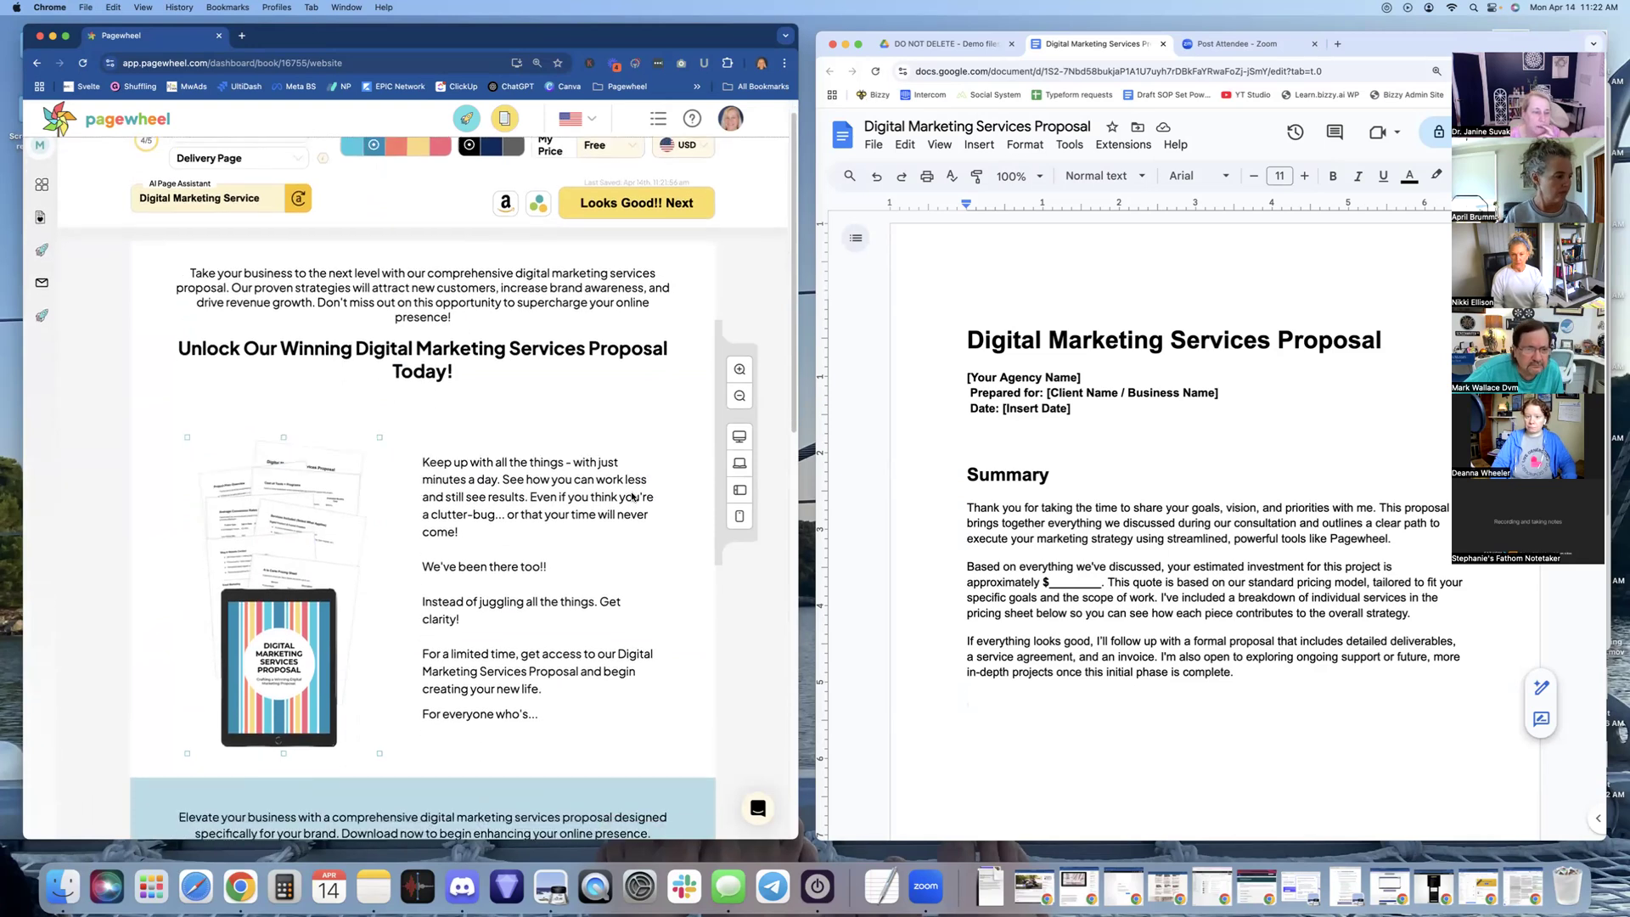
scroll(572, 574, "down", 2)
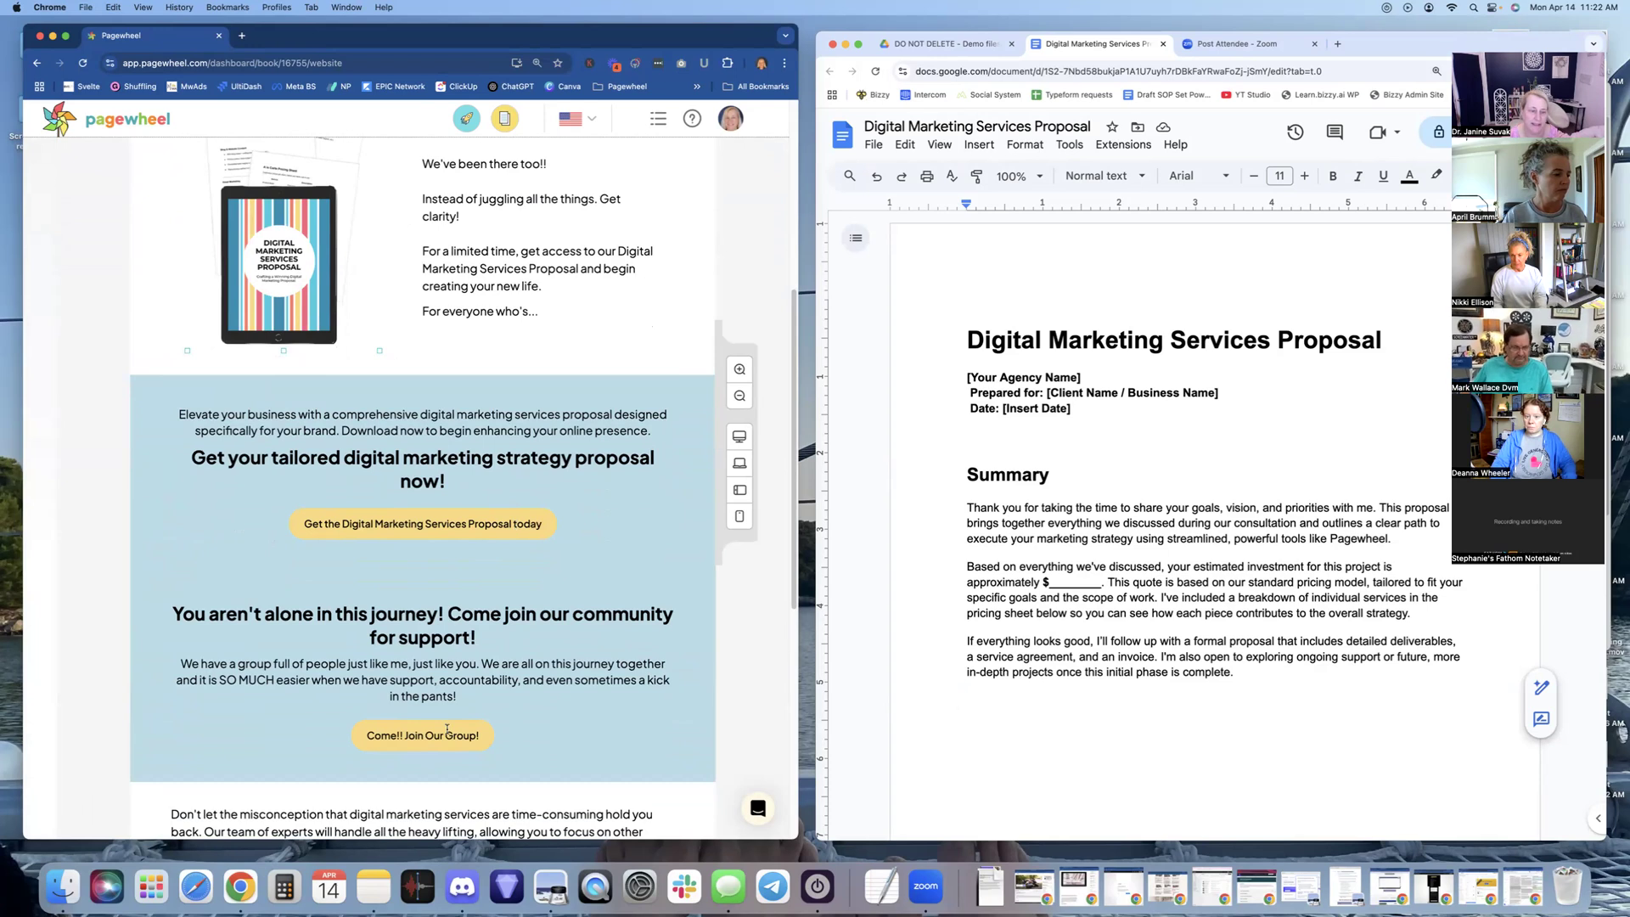
Hide the delivery page's 'You aren't alone in this journey!' community section
mouse_move(430, 738)
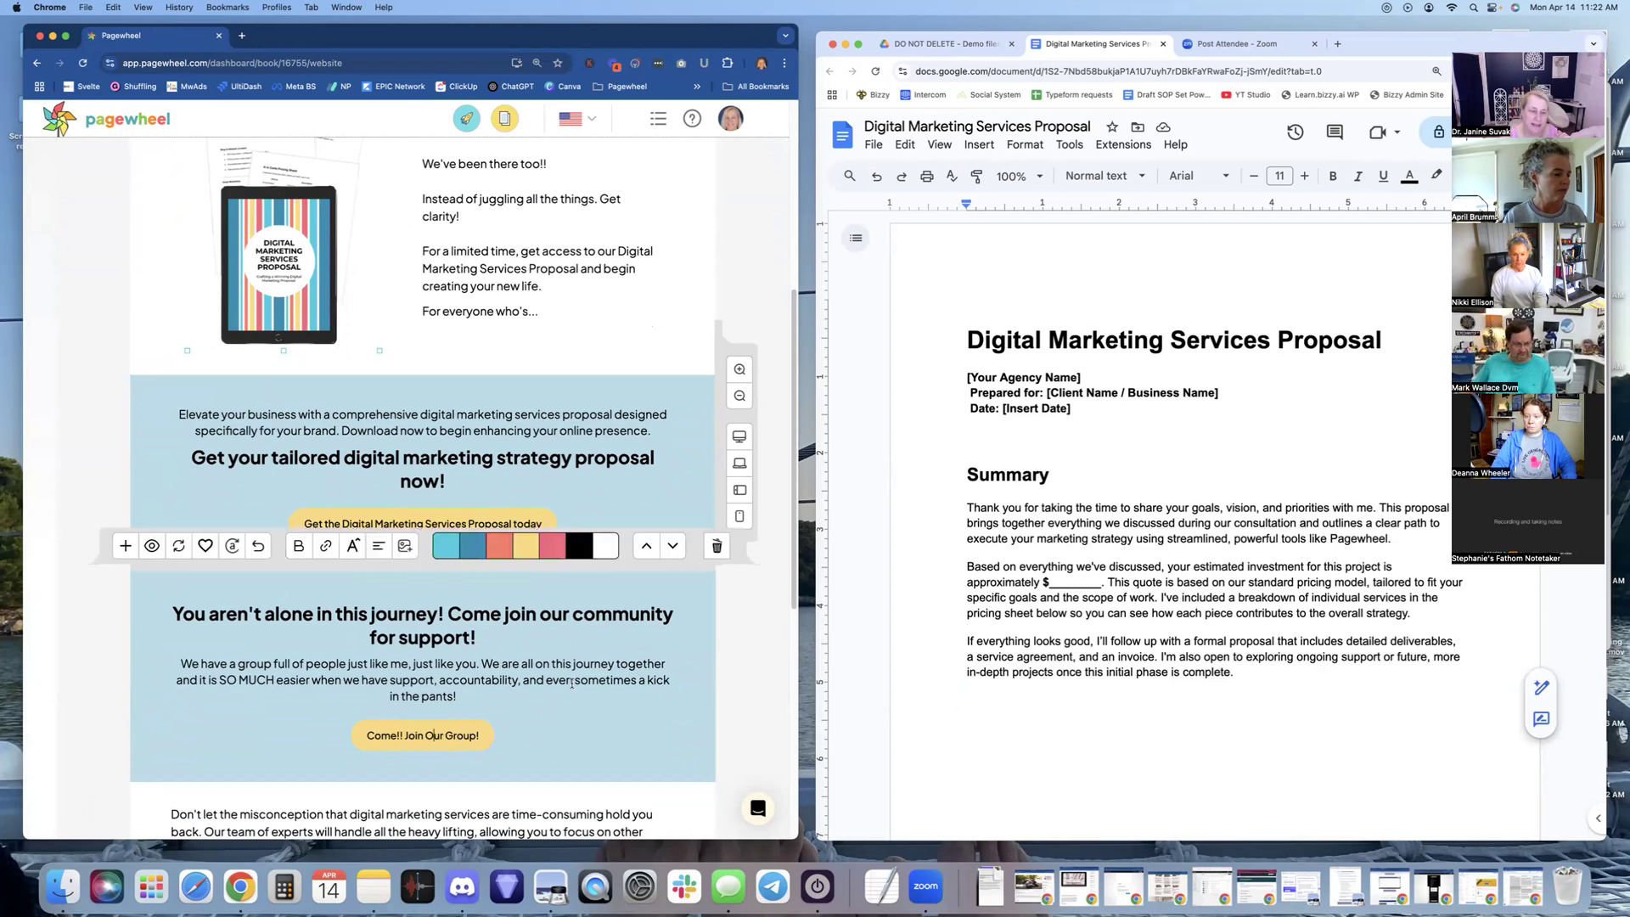
scroll(569, 681, "up", 1)
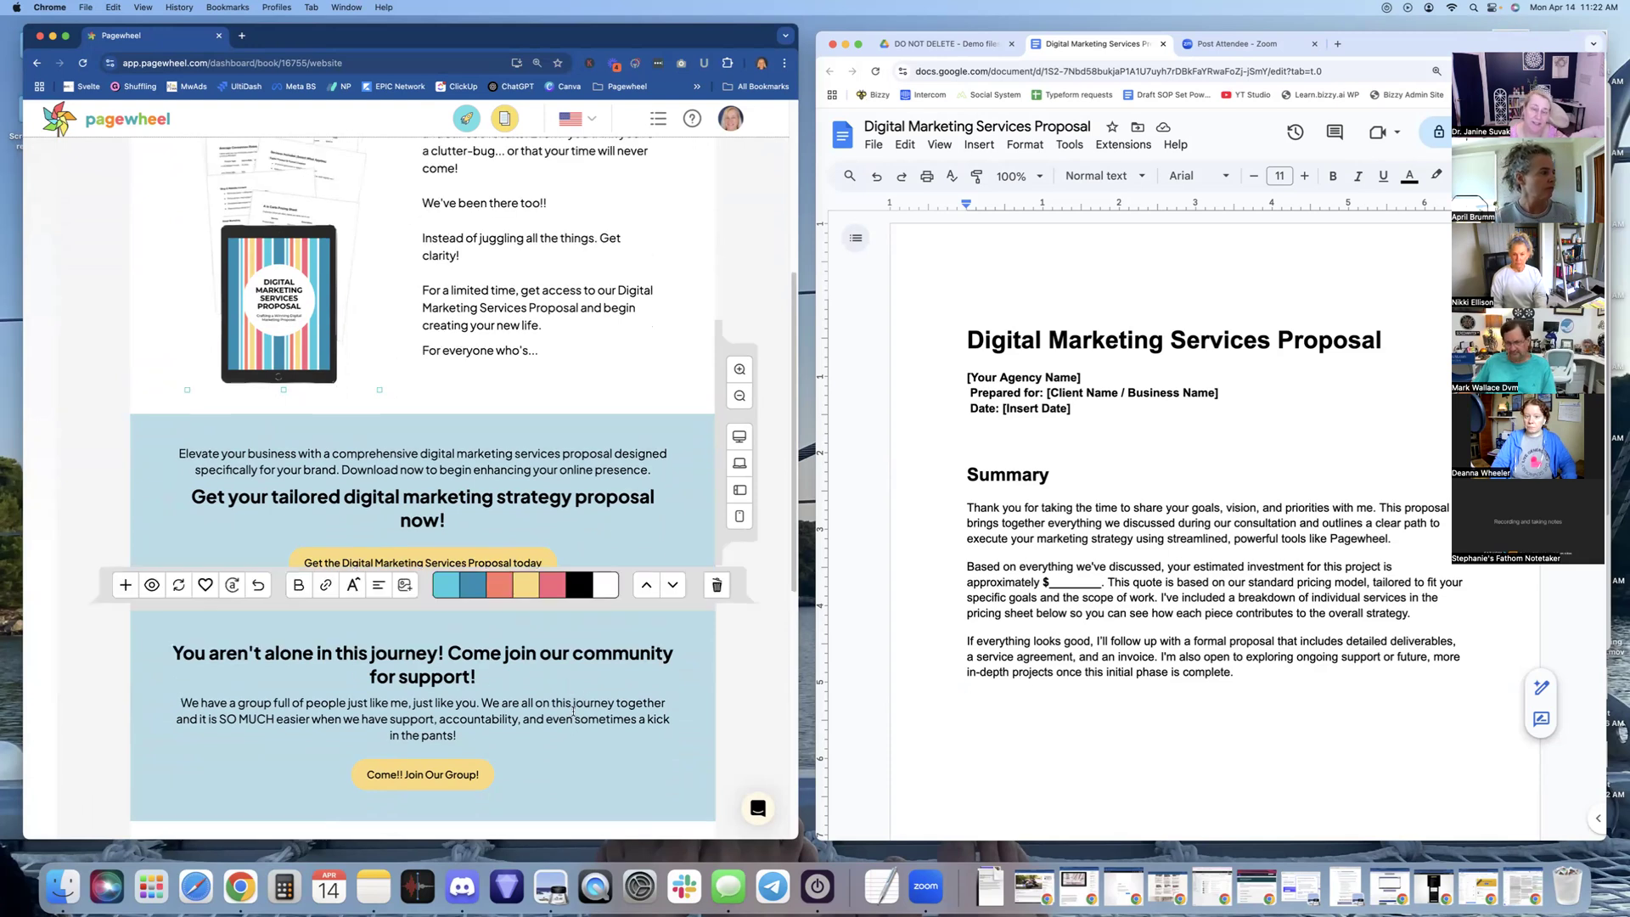
scroll(574, 708, "down", 2)
scroll(589, 690, "down", 2)
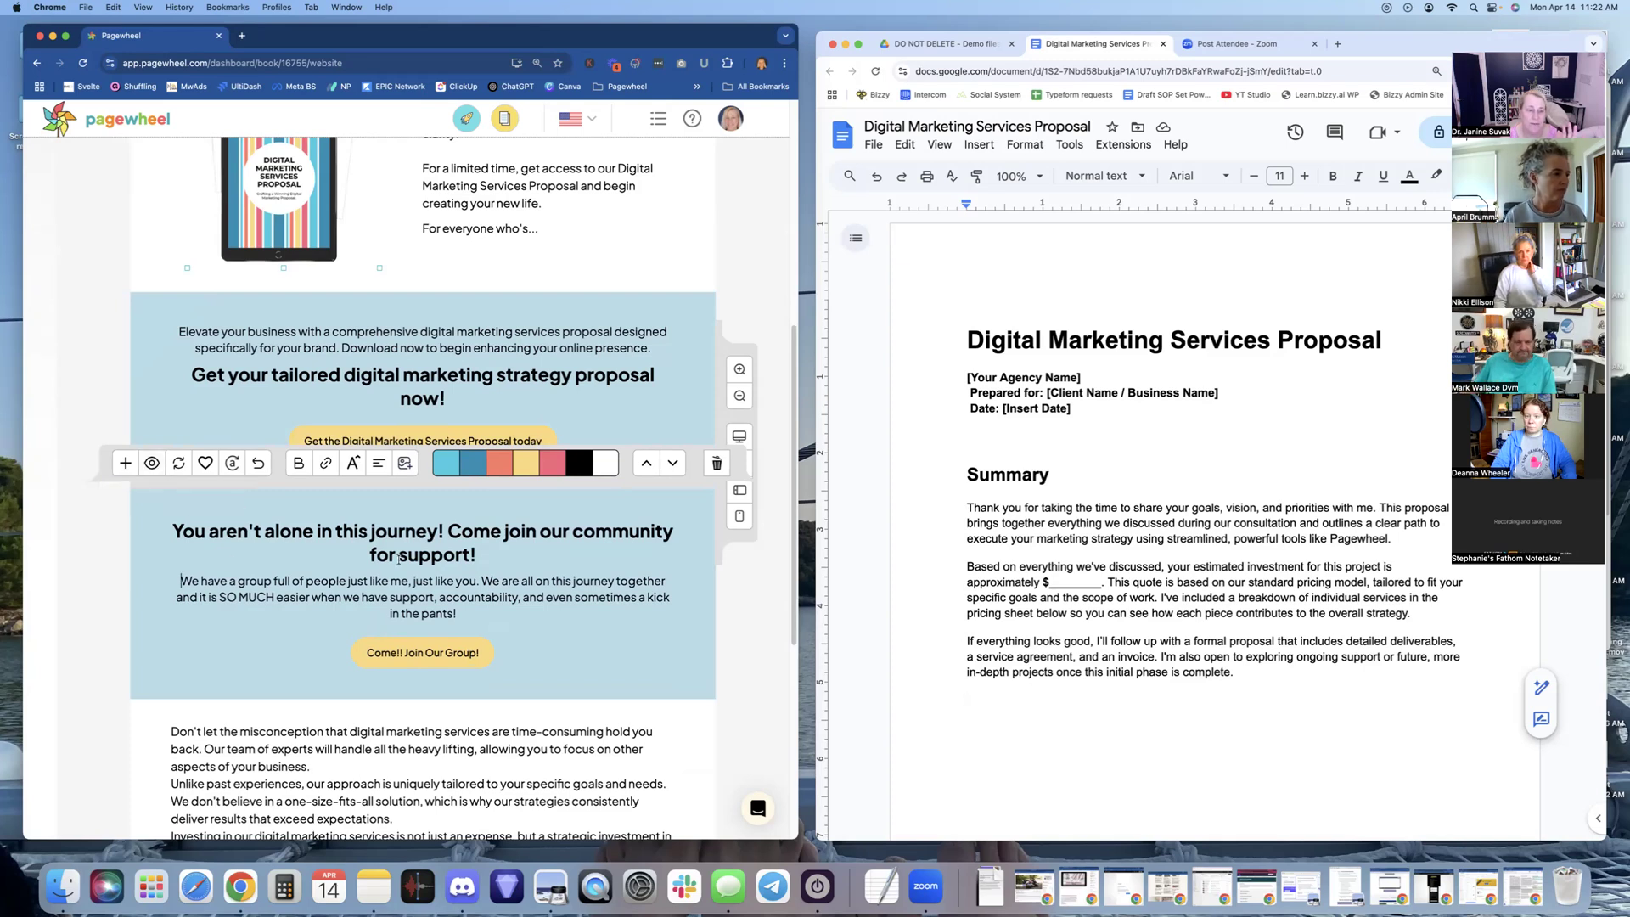
left_click(152, 464)
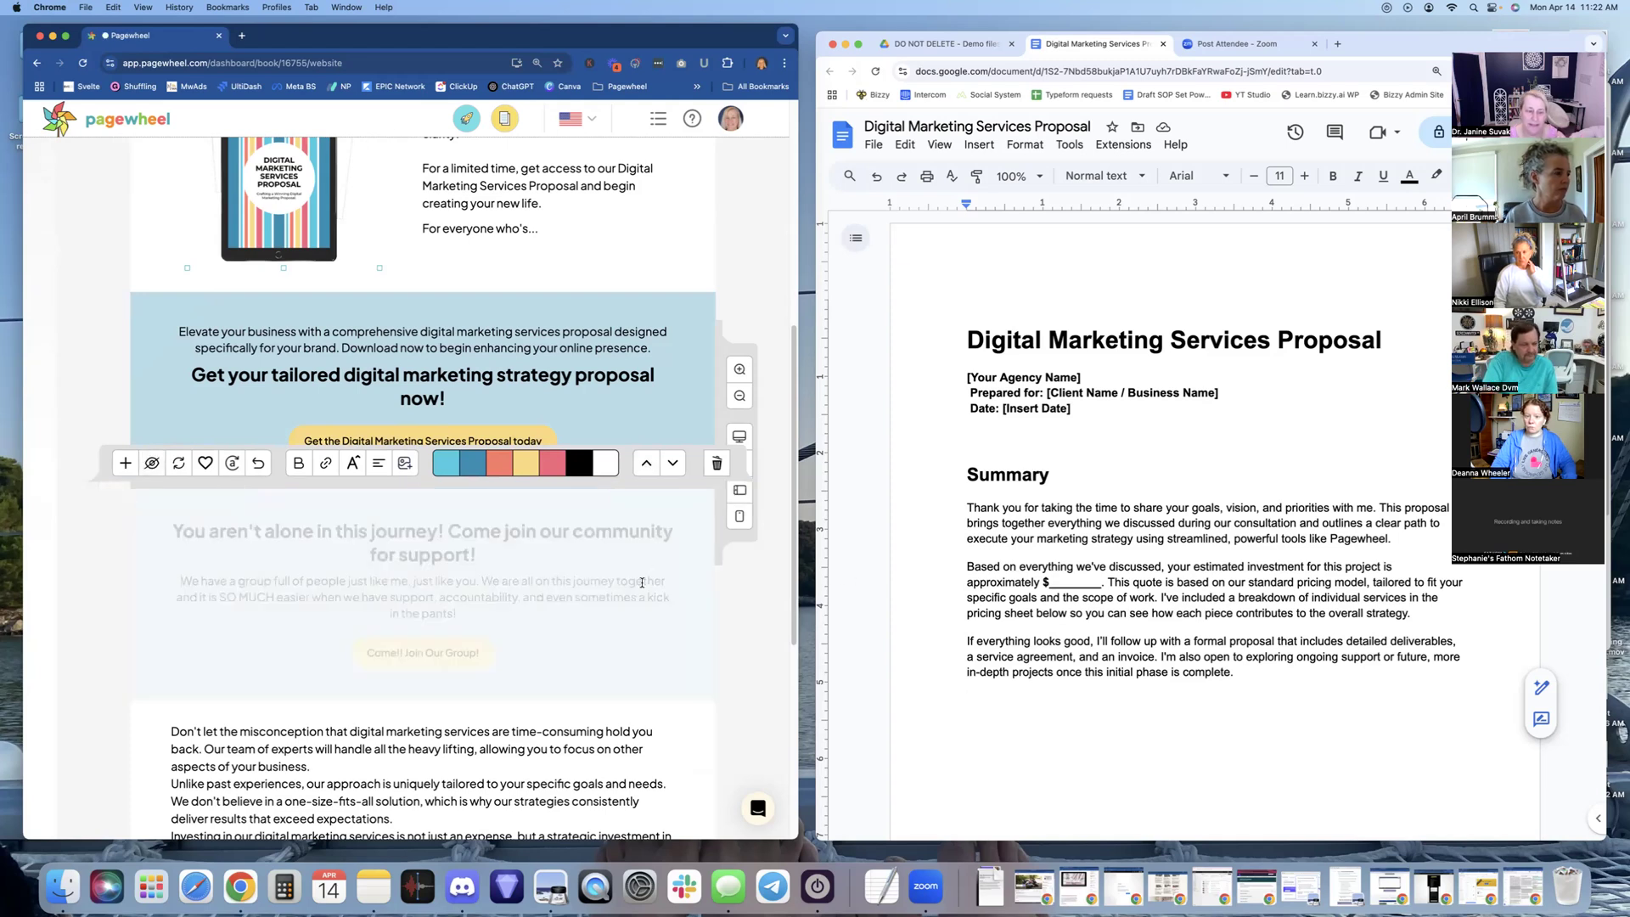
Look at the intro paragraph's alignment options and browse the section chooser without adding anything
scroll(641, 583, "down", 3)
scroll(641, 583, "up", 10)
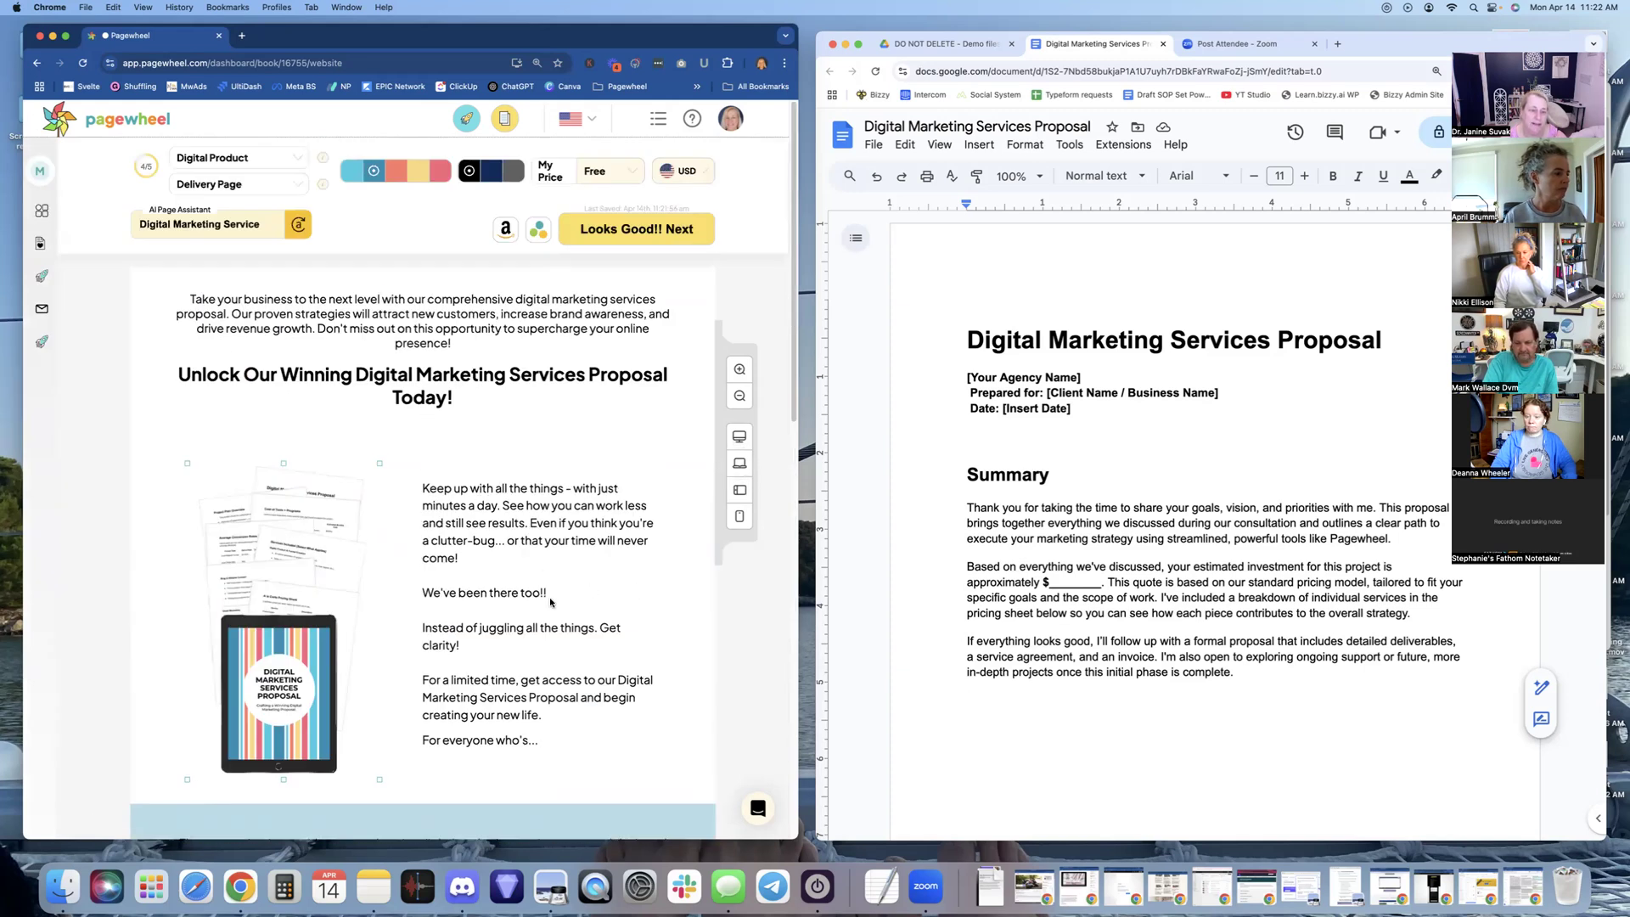
scroll(509, 599, "down", 2)
scroll(535, 458, "up", 3)
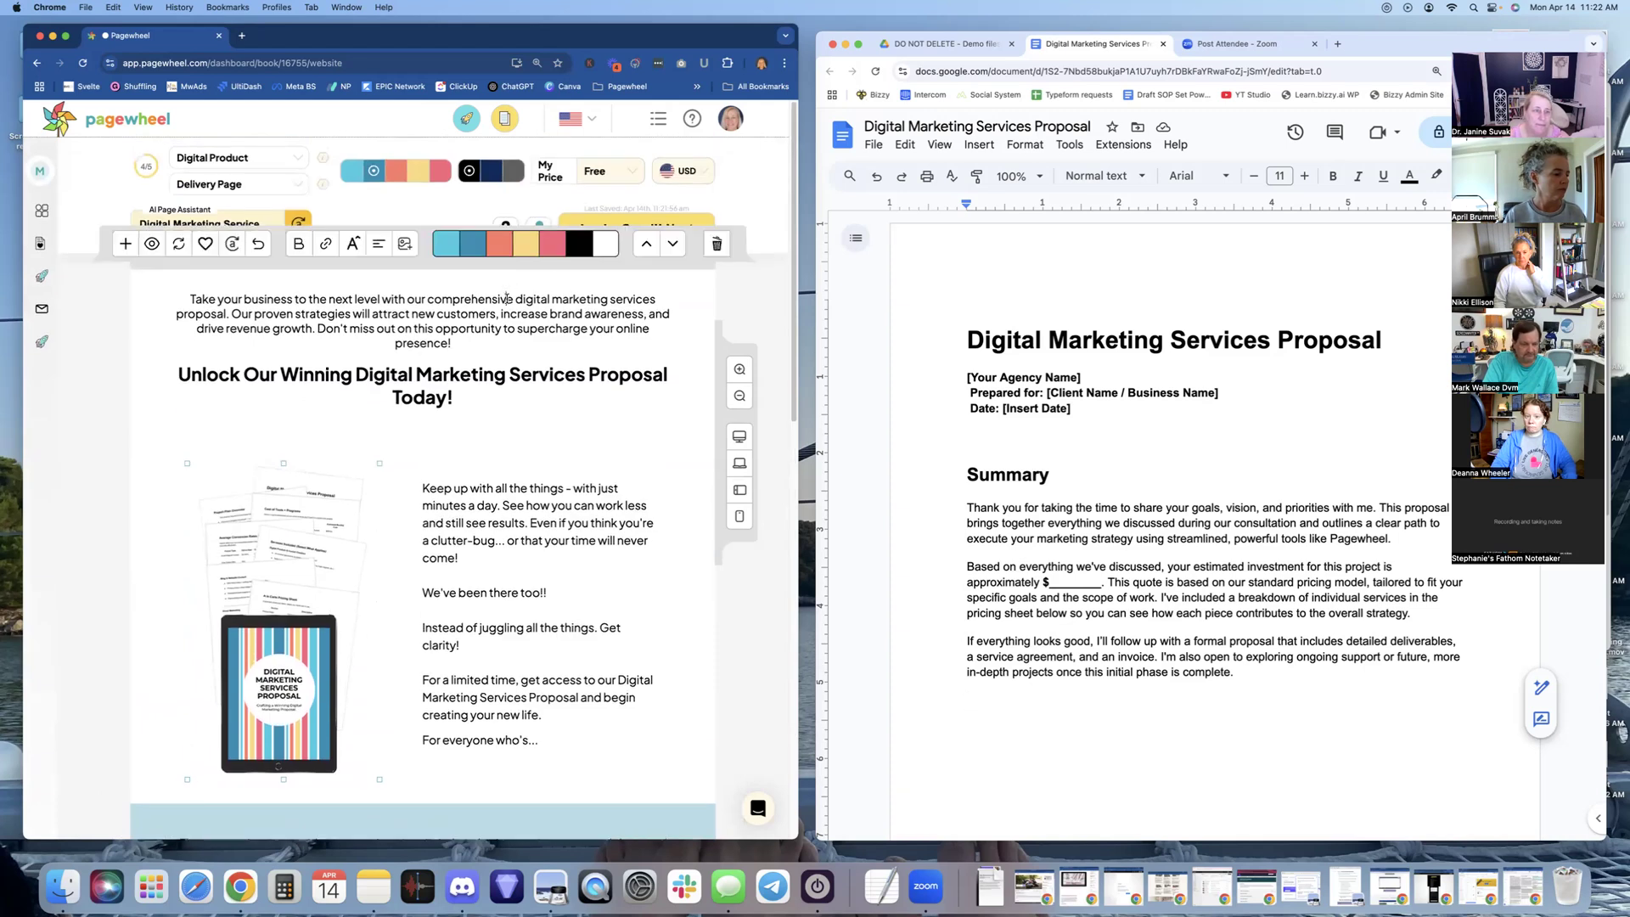
left_click(377, 241)
right_click(404, 216)
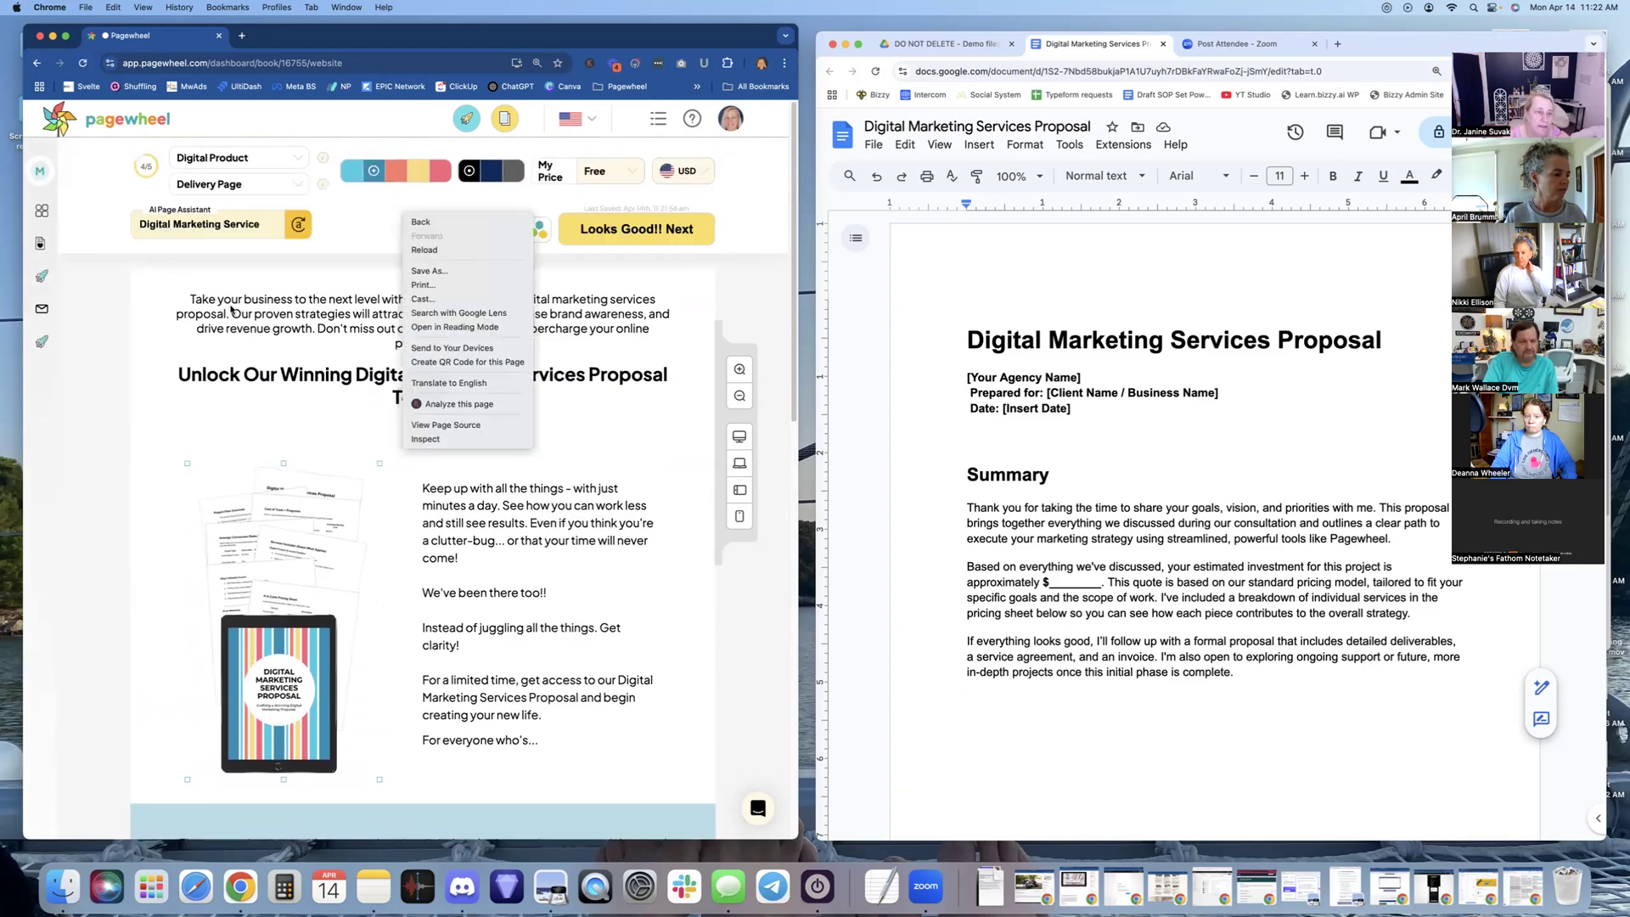
left_click(244, 301)
mouse_move(262, 303)
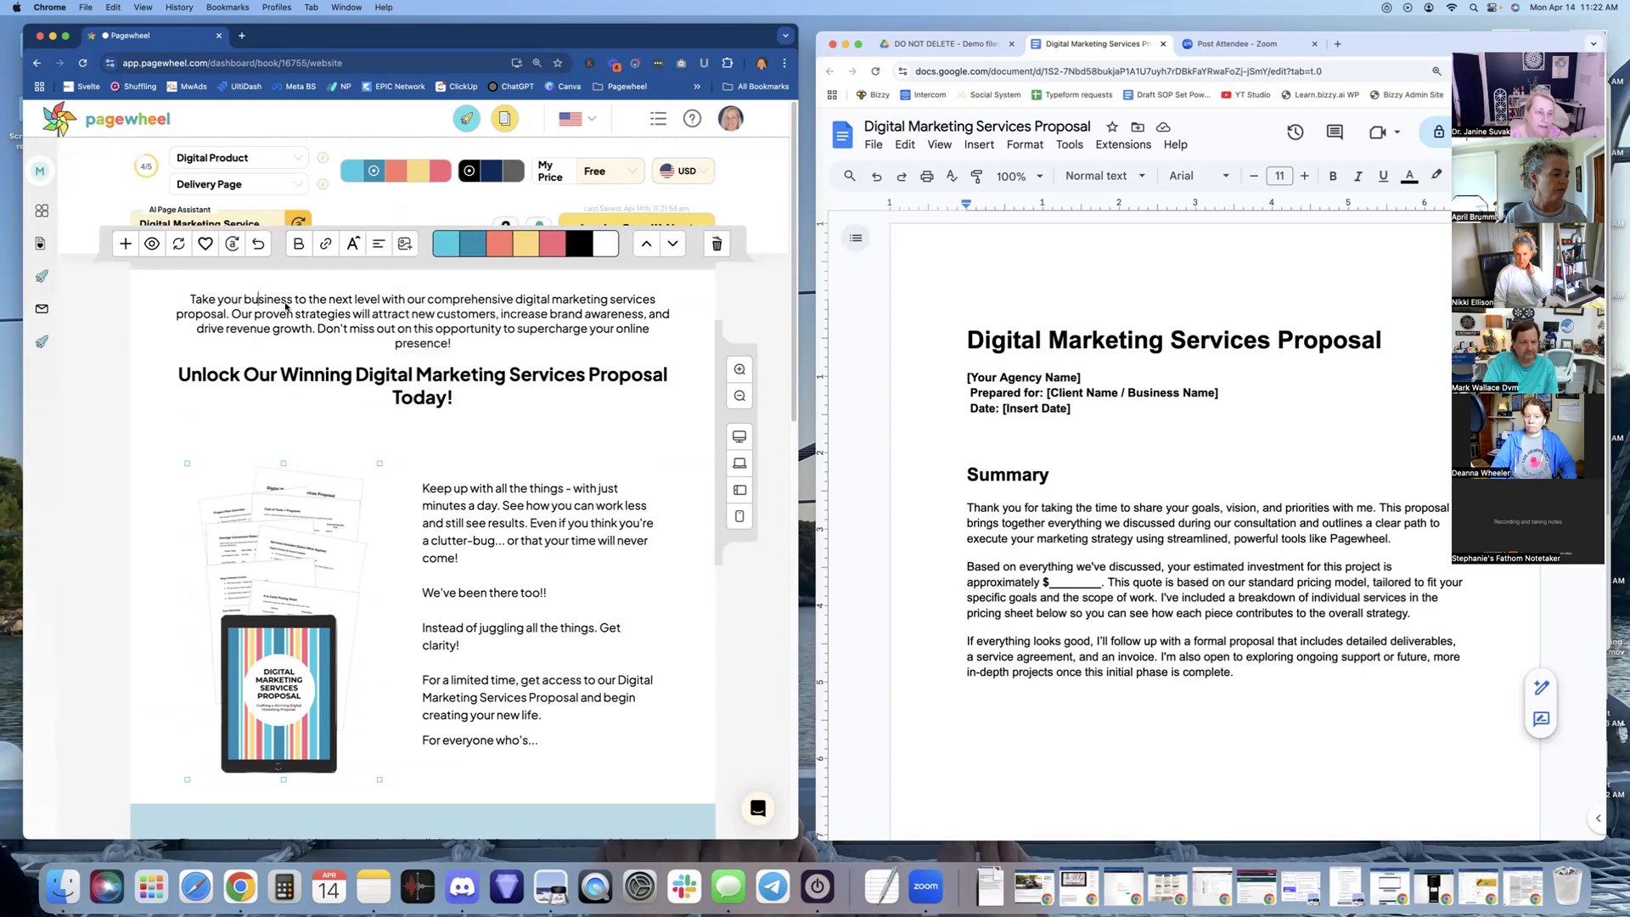
left_click(125, 246)
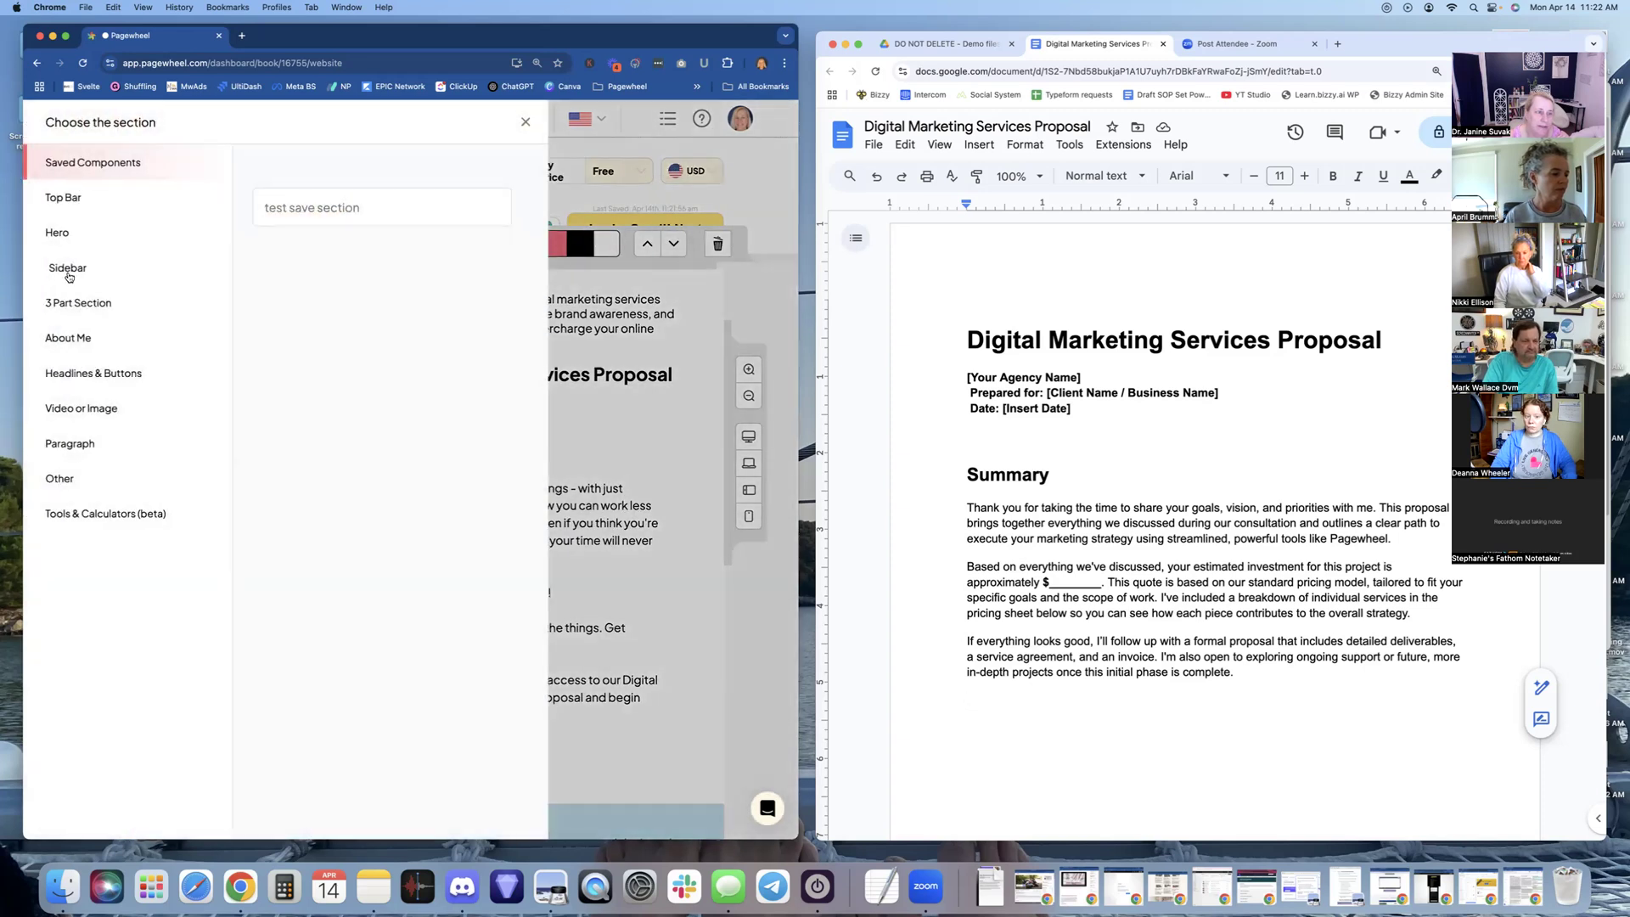
left_click(631, 330)
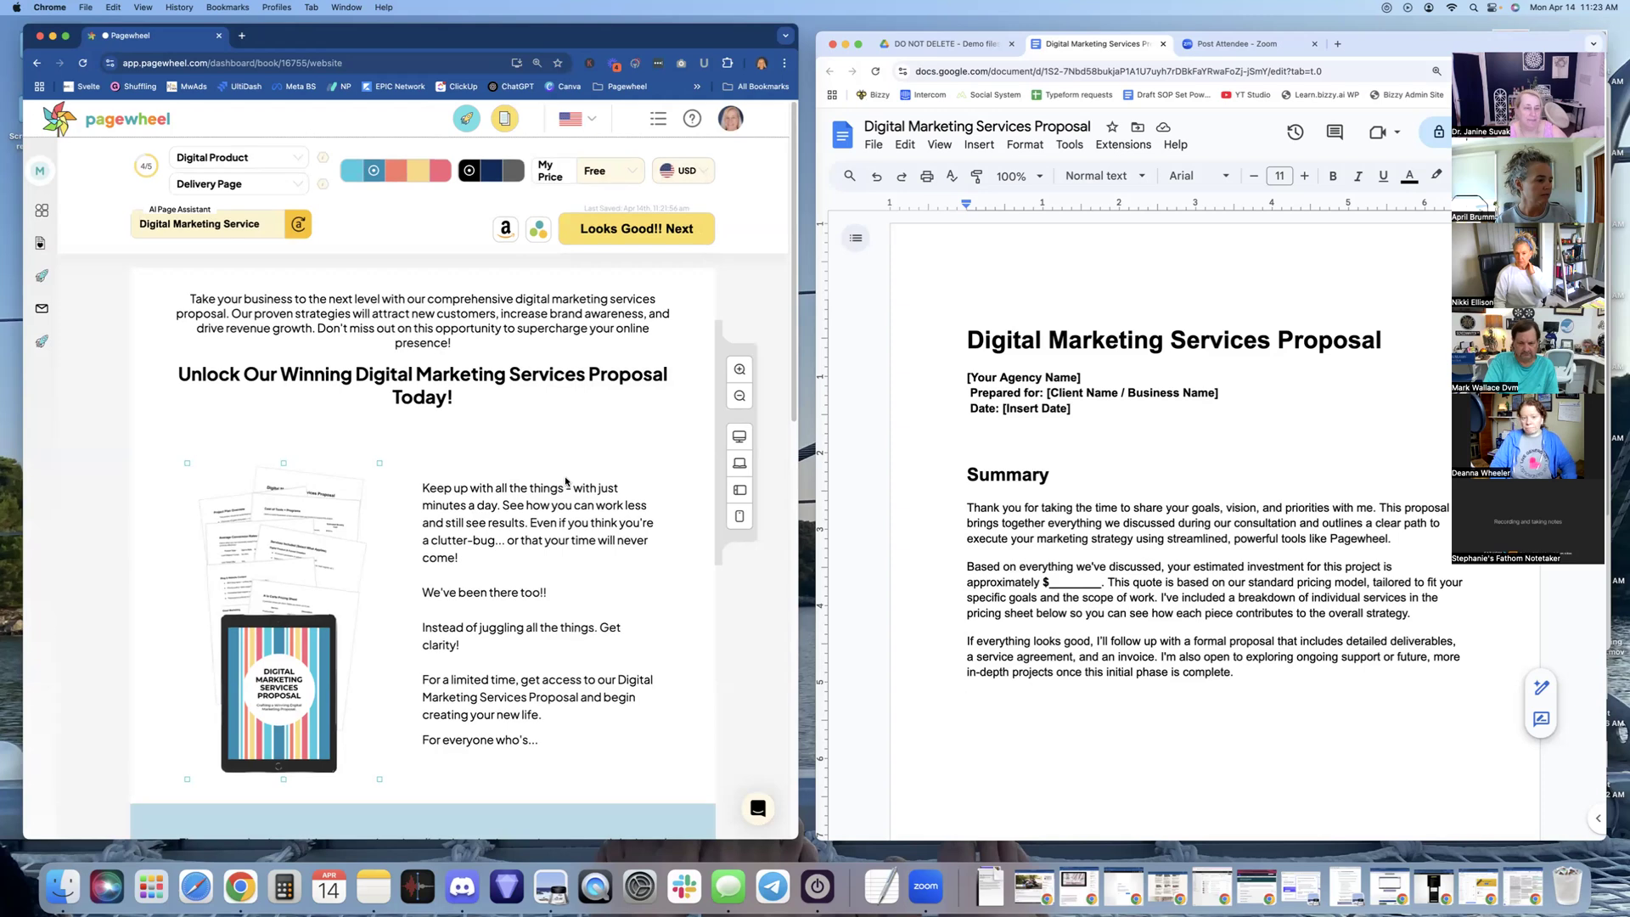
scroll(565, 479, "down", 3)
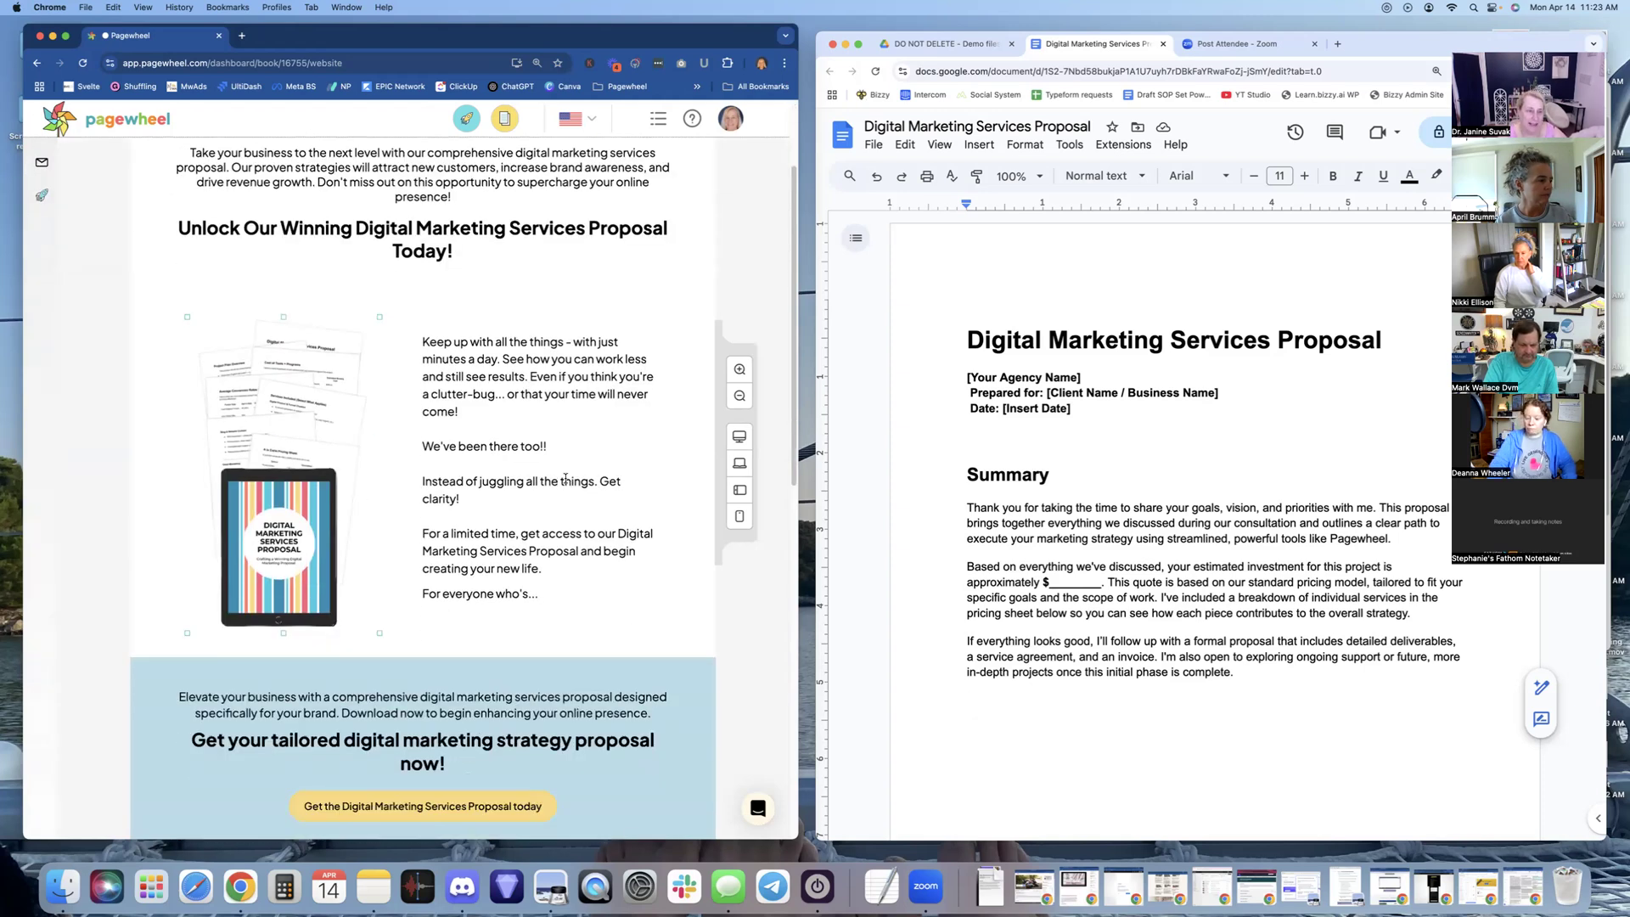
scroll(566, 480, "up", 1)
scroll(565, 483, "up", 3)
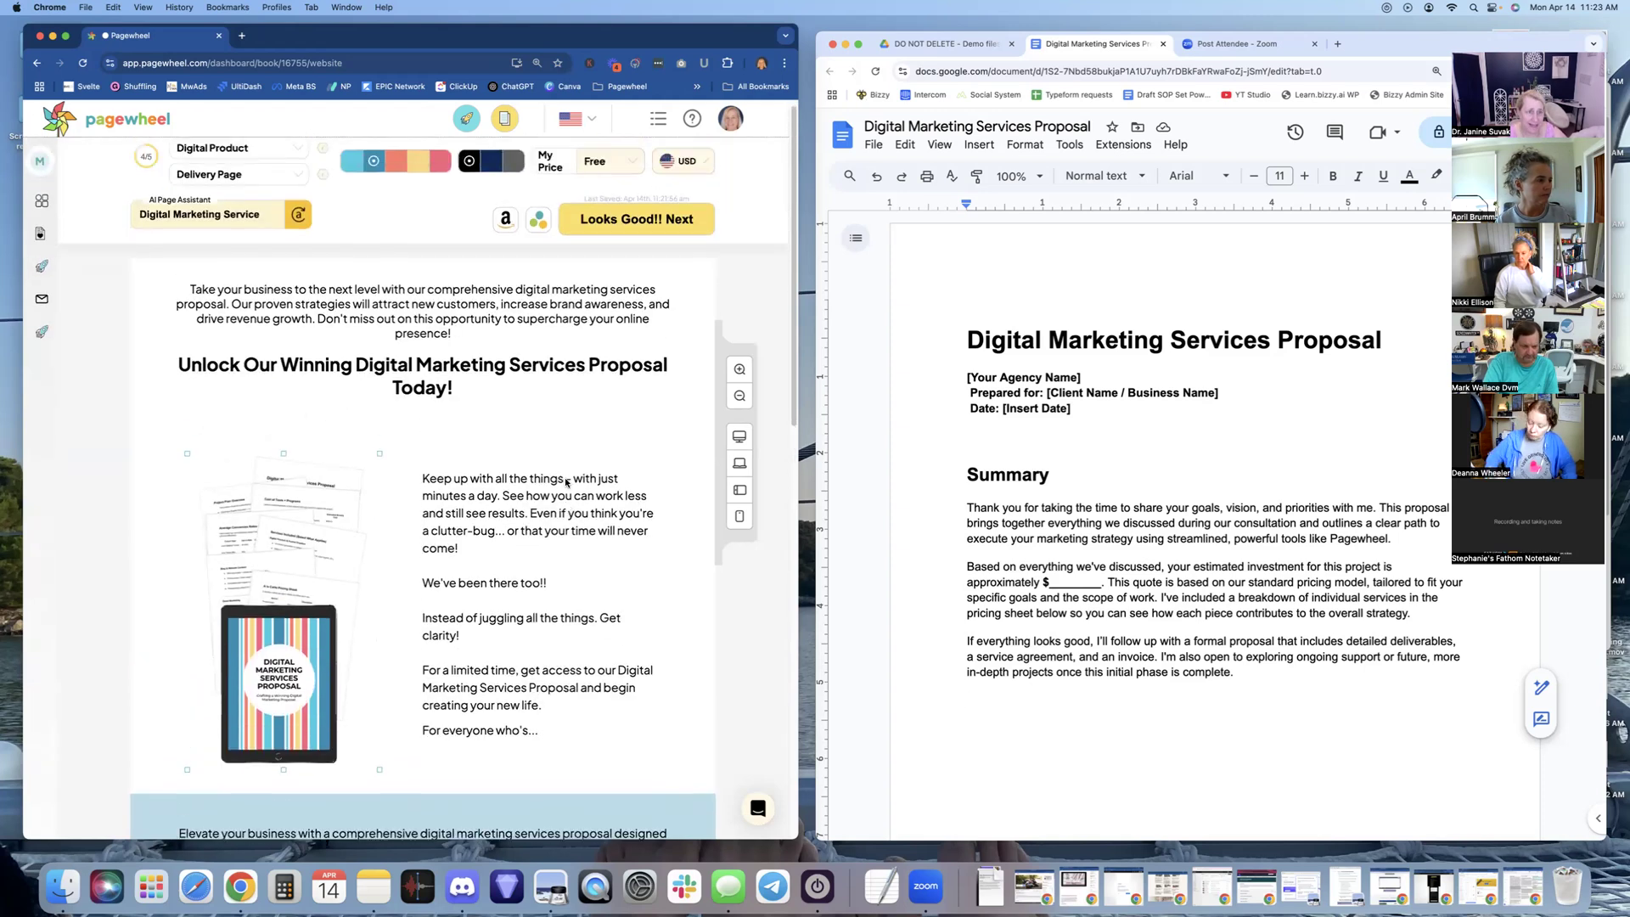
left_click(450, 339)
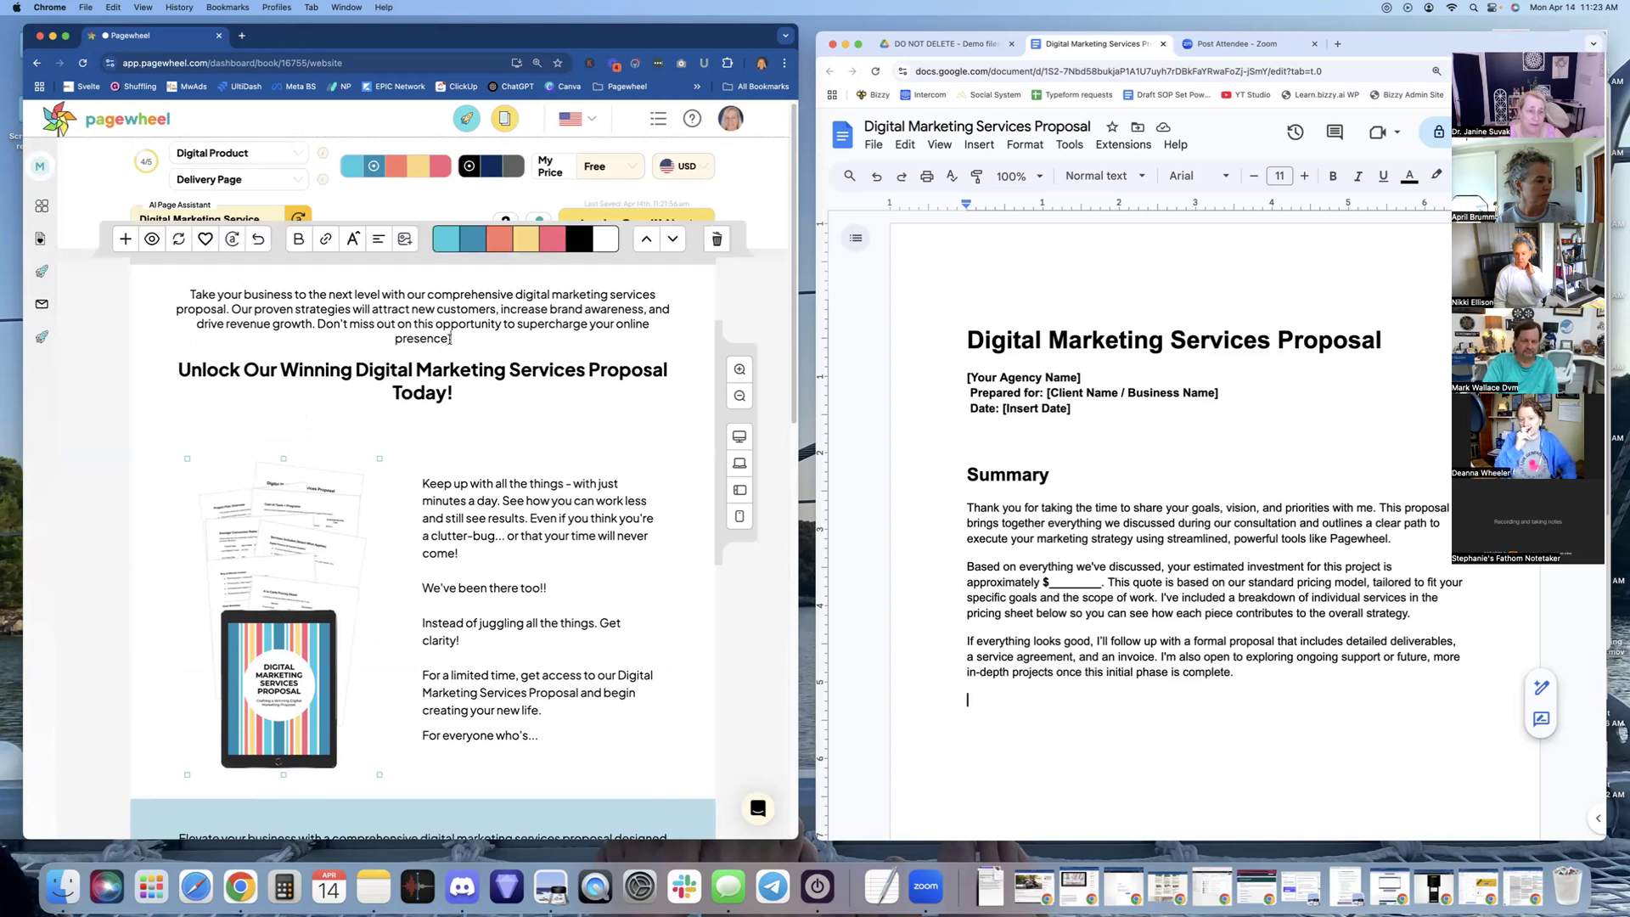
left_click(546, 537)
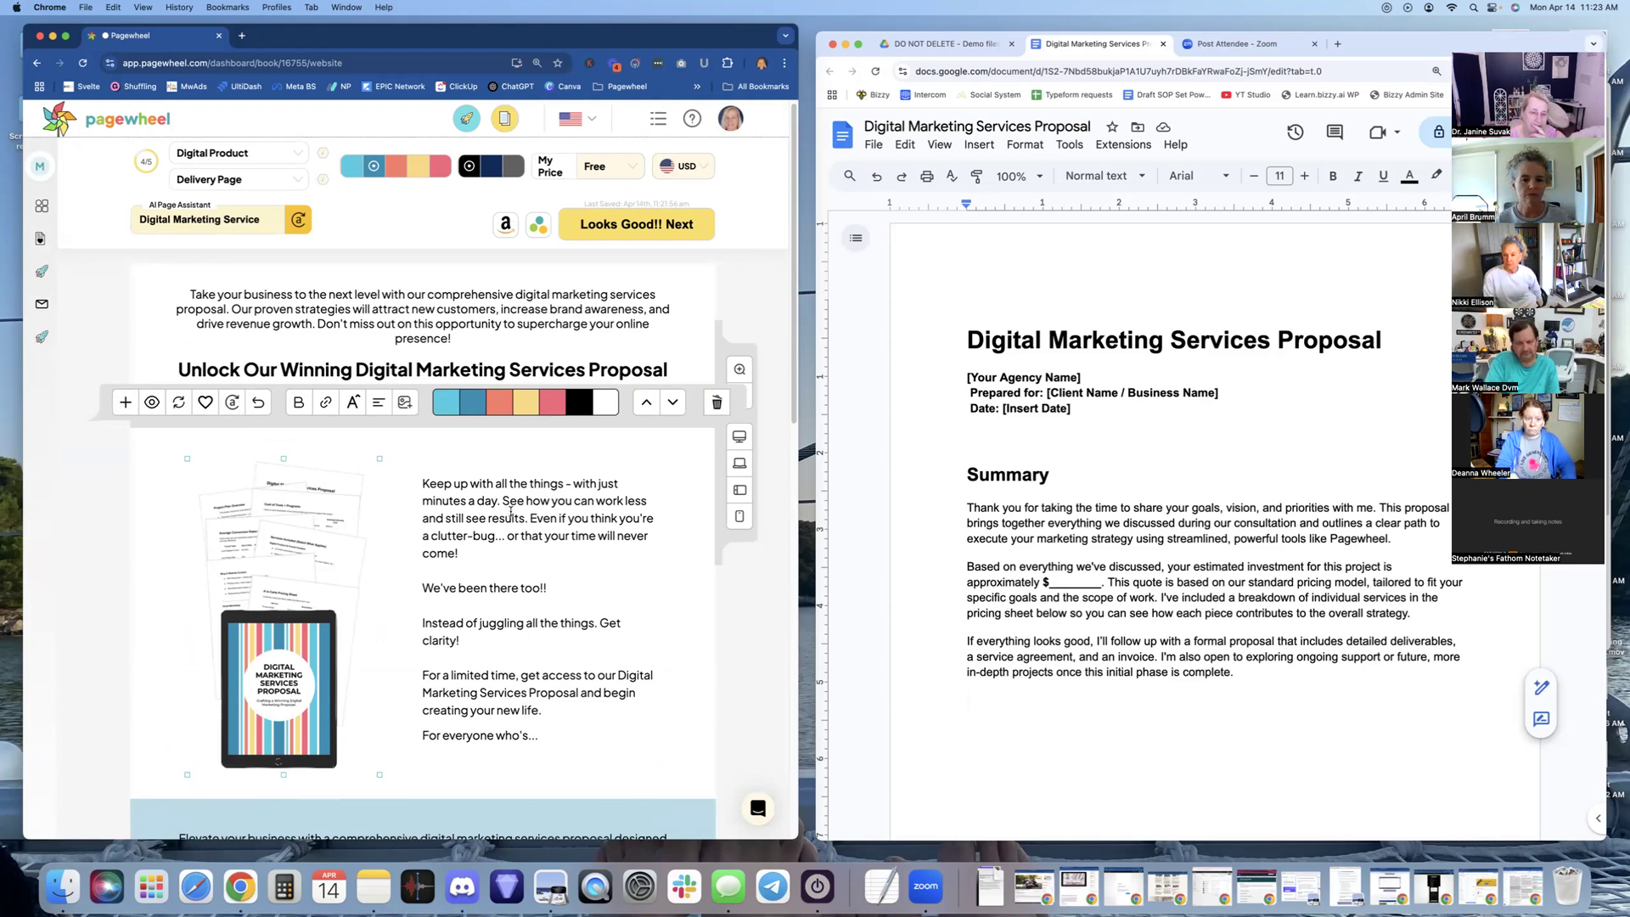
scroll(510, 510, "down", 3)
scroll(511, 512, "up", 1)
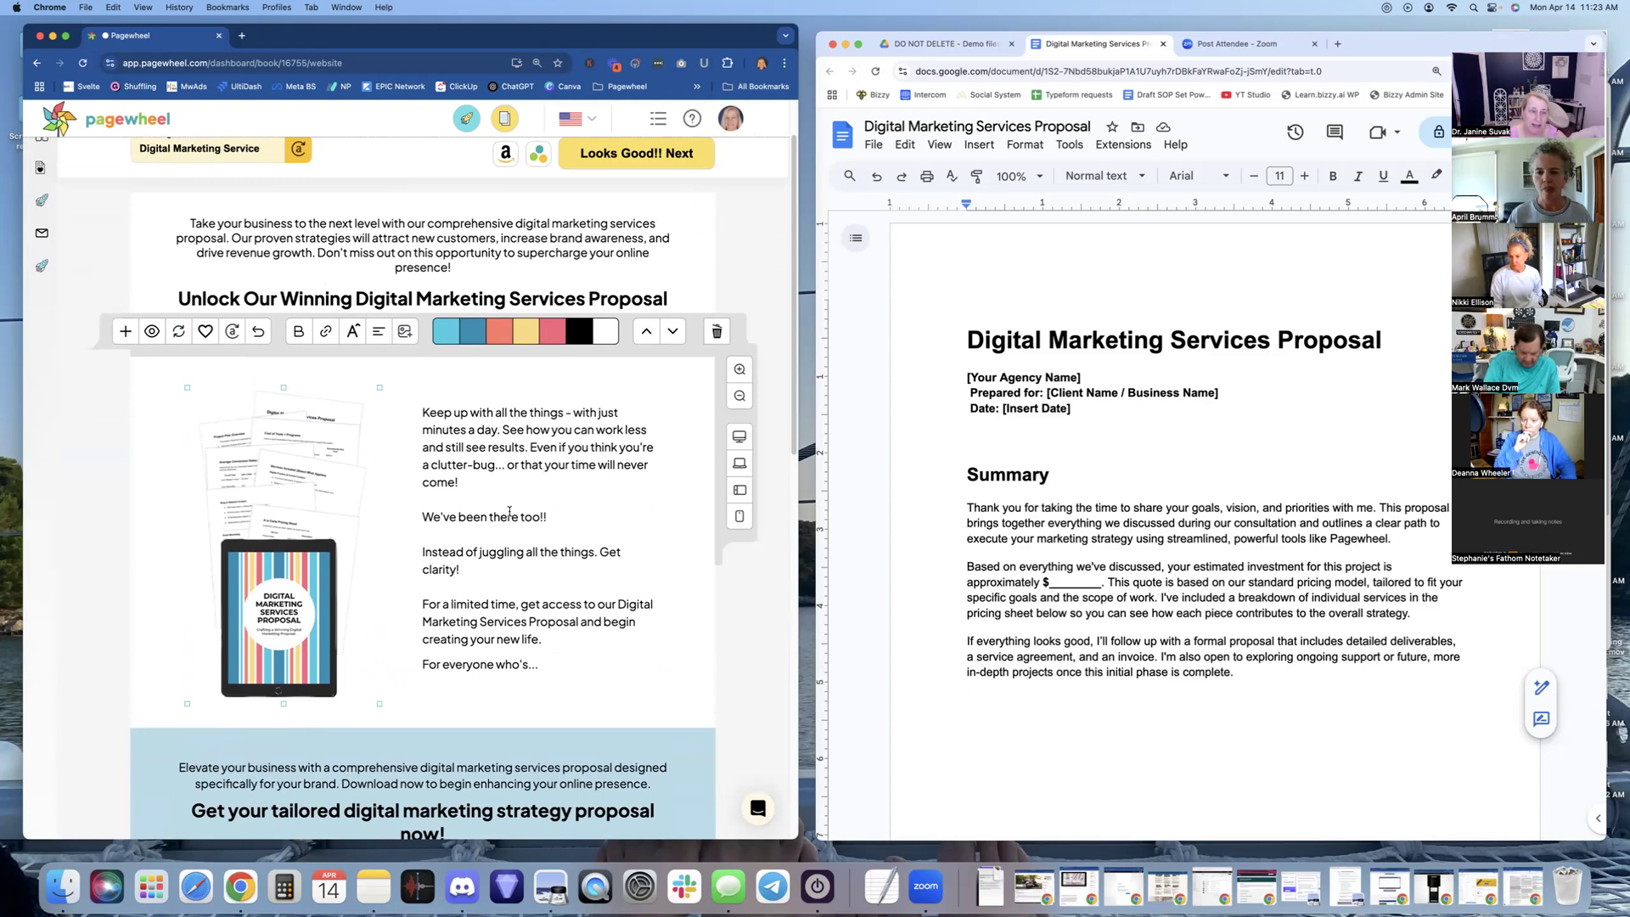
left_click(1222, 398)
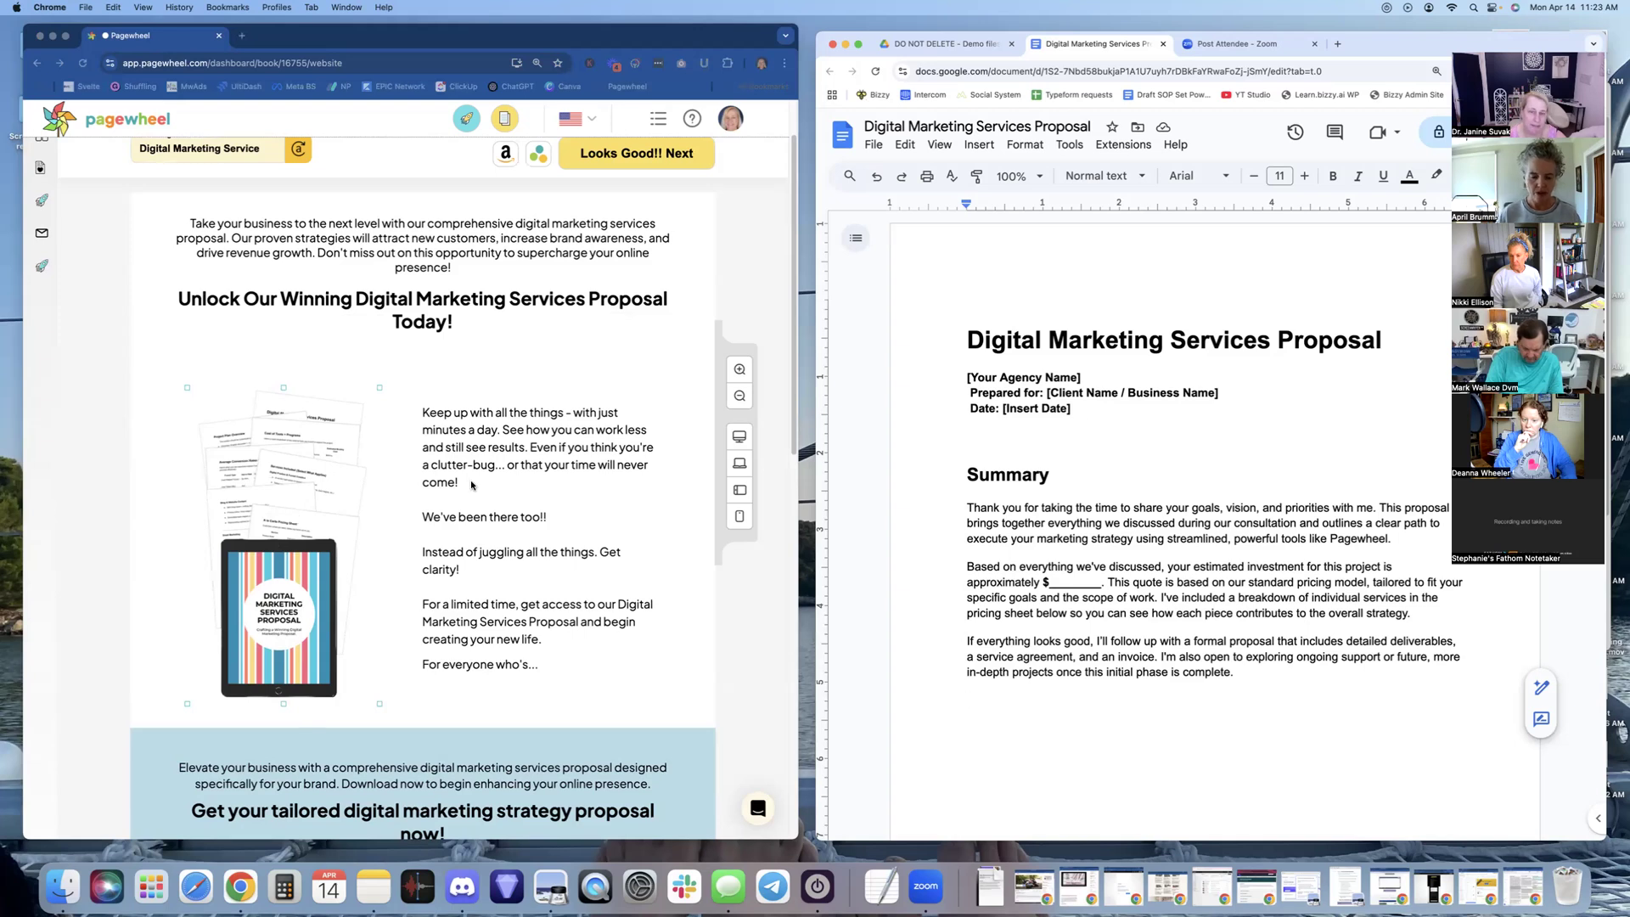
Set the proposal Doc's General access to Anyone with the link as Viewer and copy the link
left_click(1095, 415)
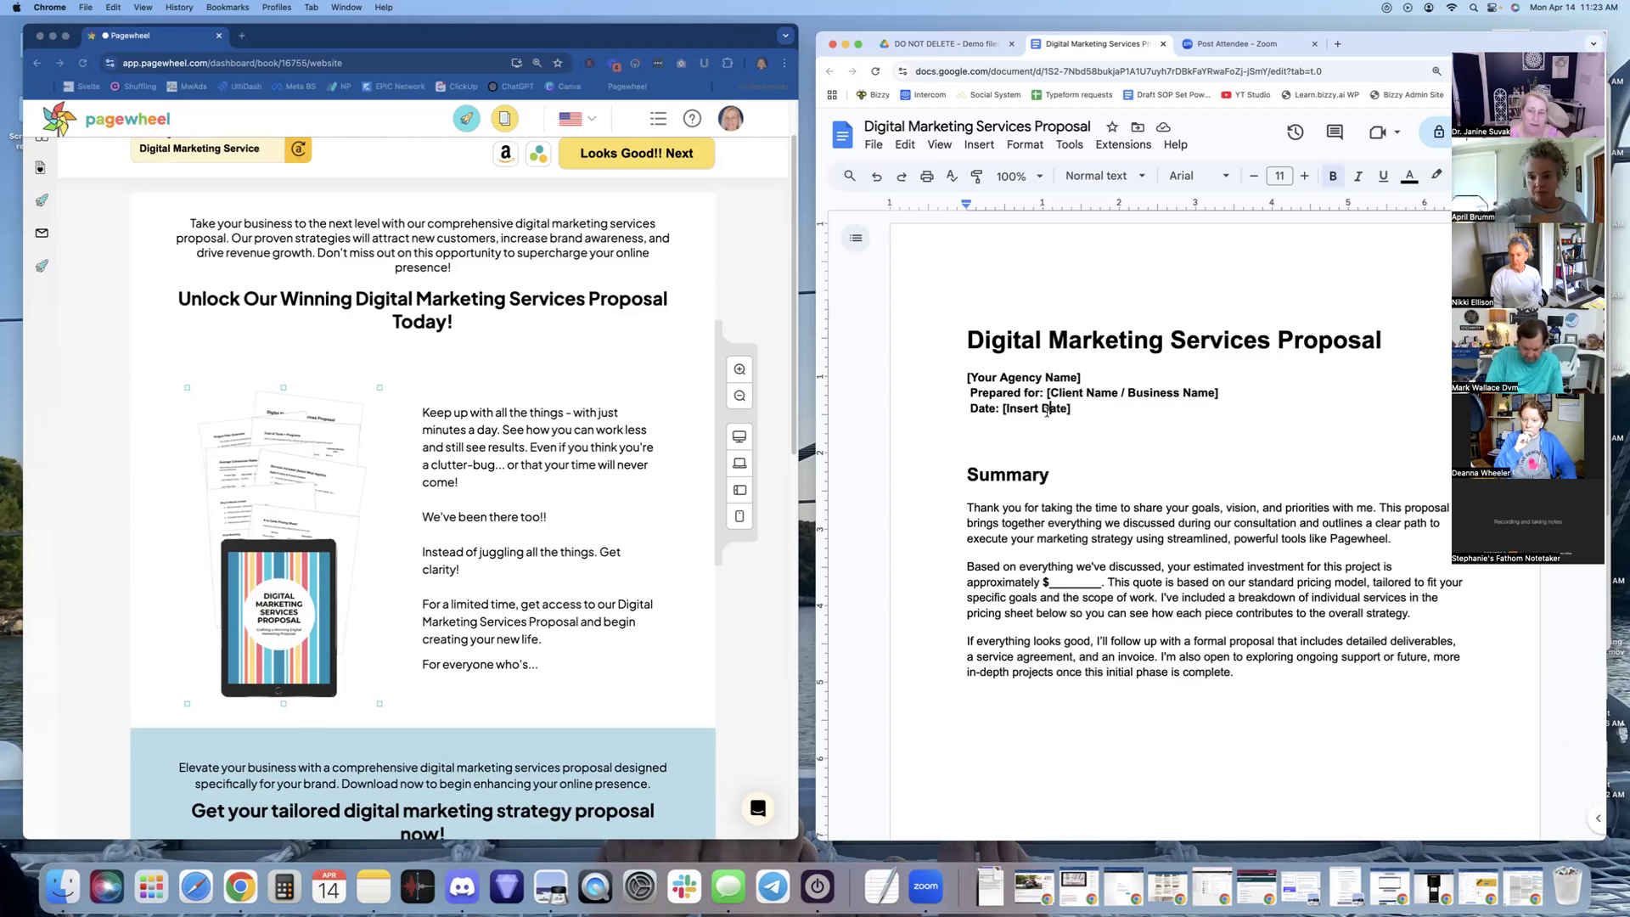
left_click_drag(1024, 411, 1065, 410)
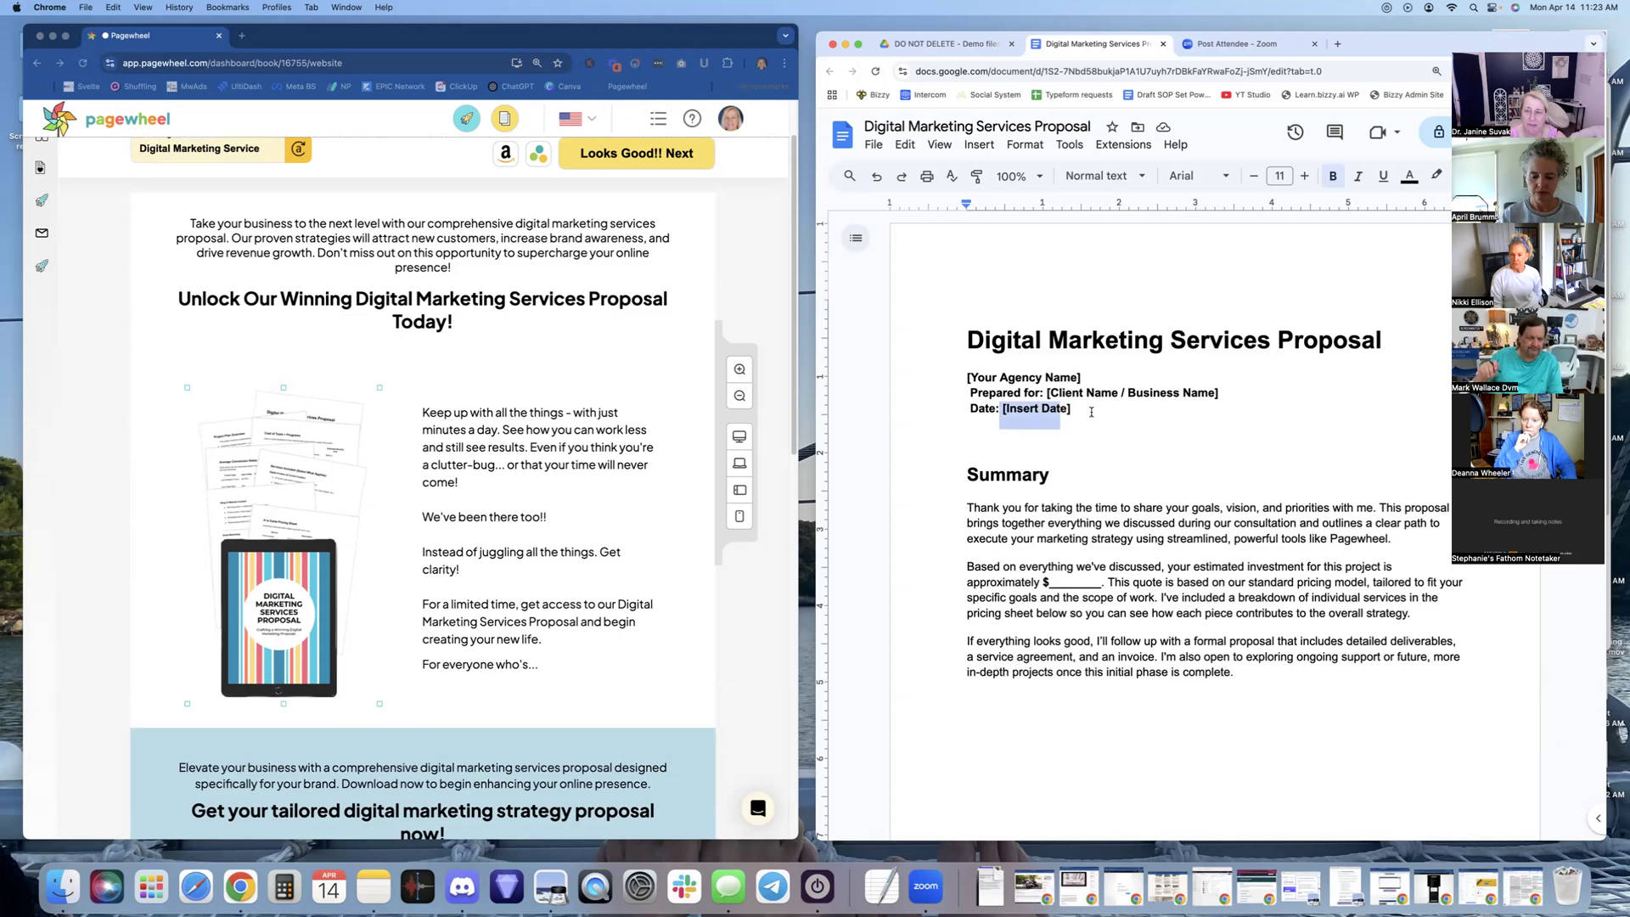
left_click(1089, 412)
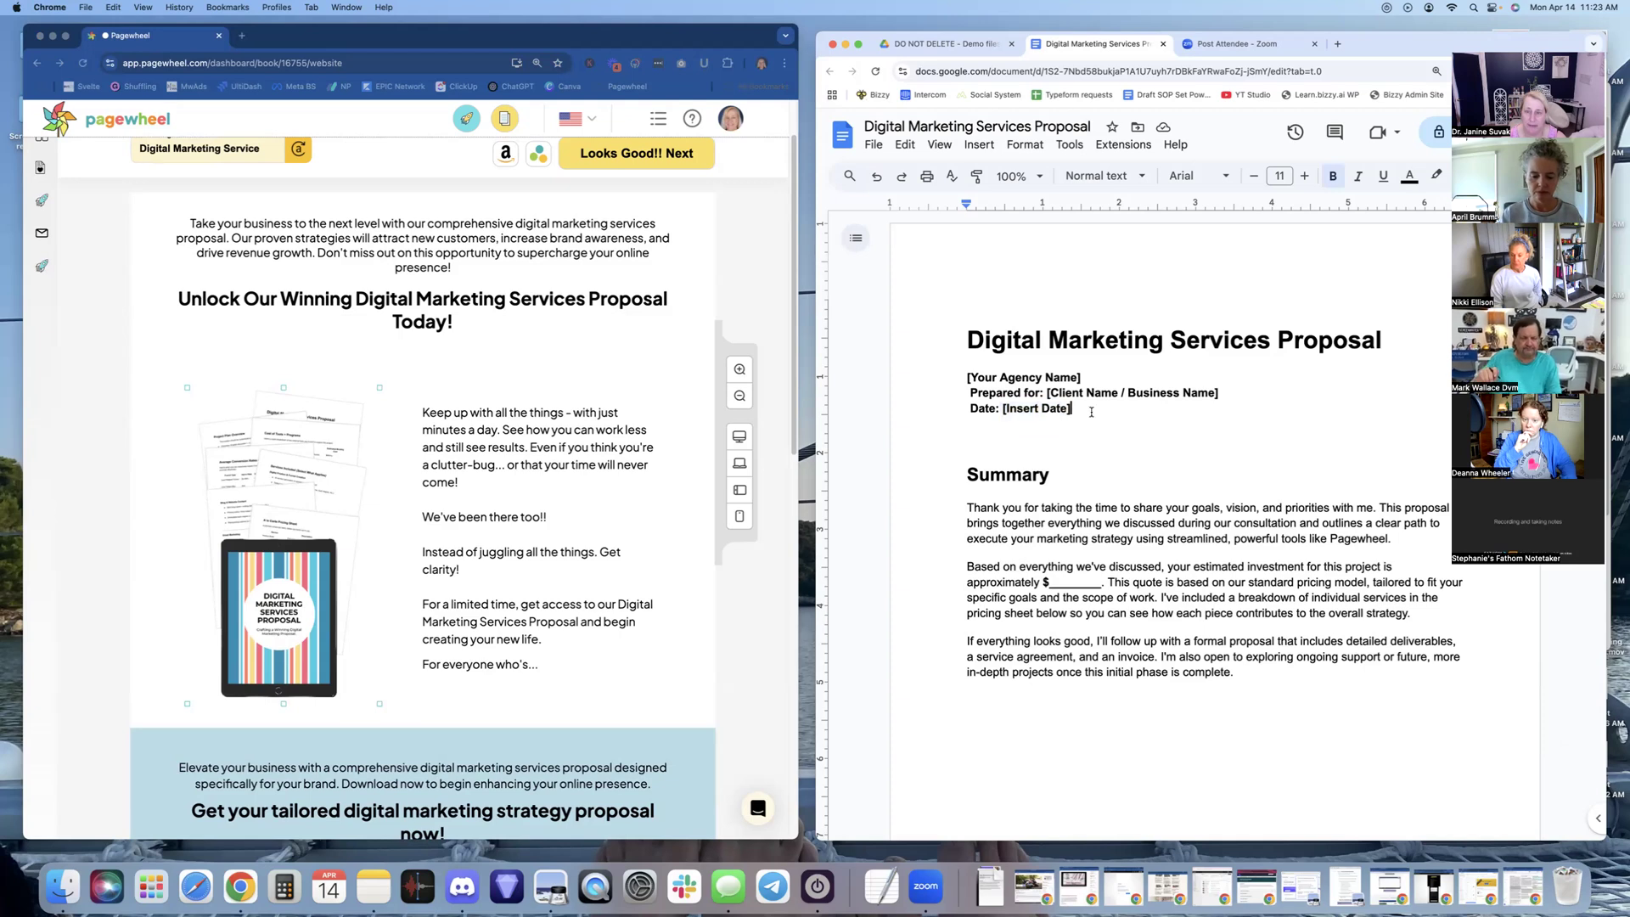
left_click(874, 146)
mouse_move(951, 269)
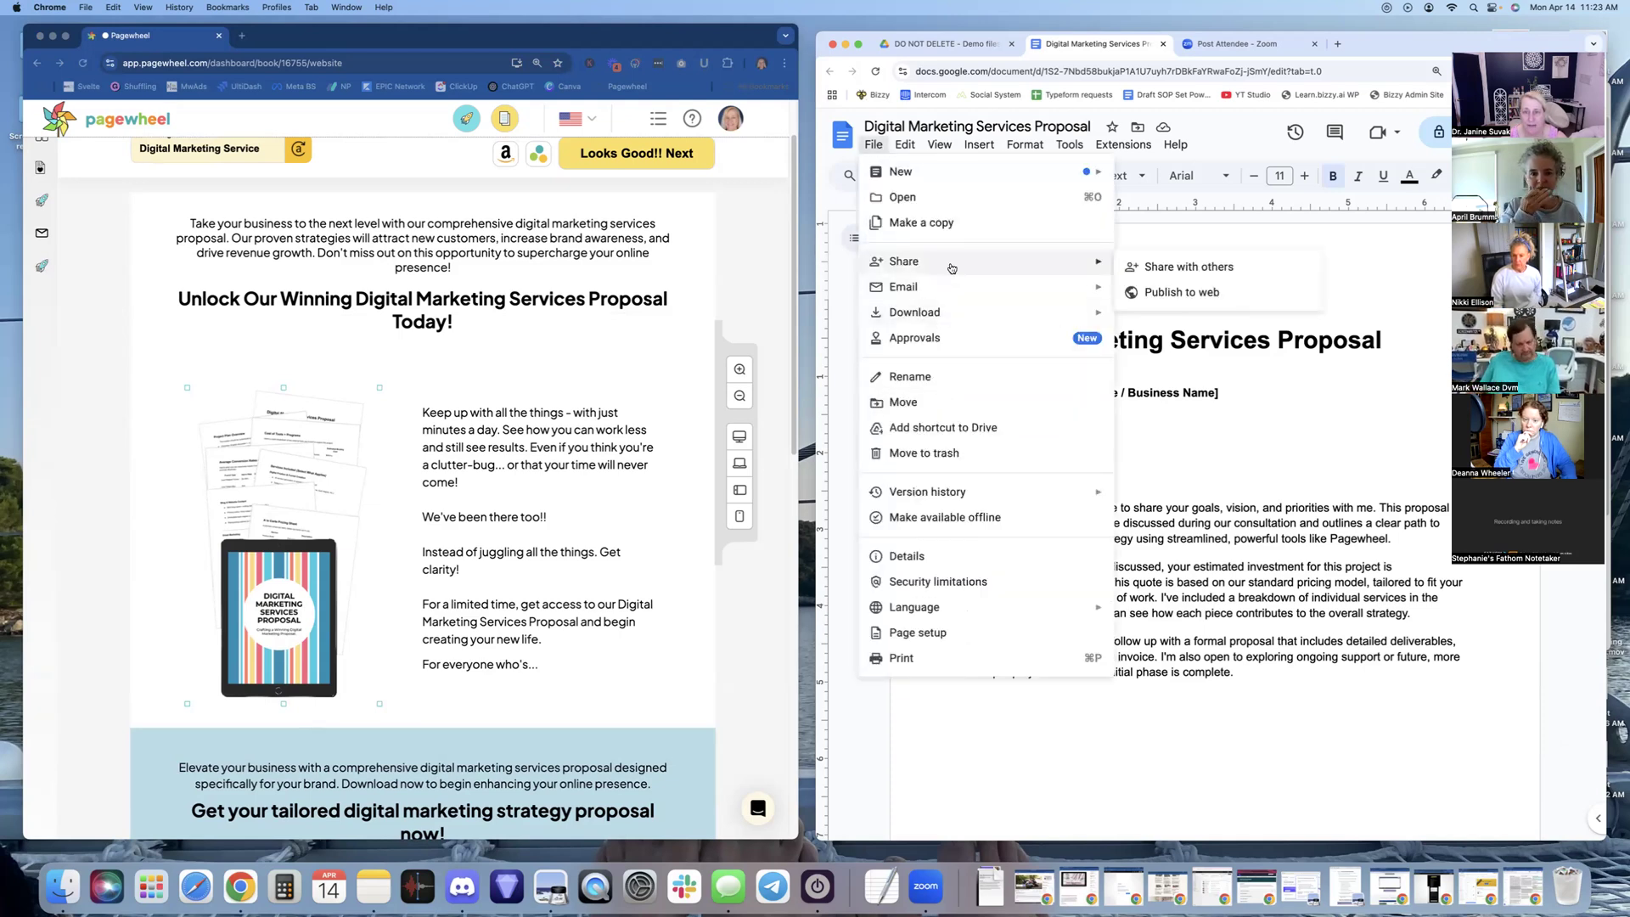
left_click(1179, 266)
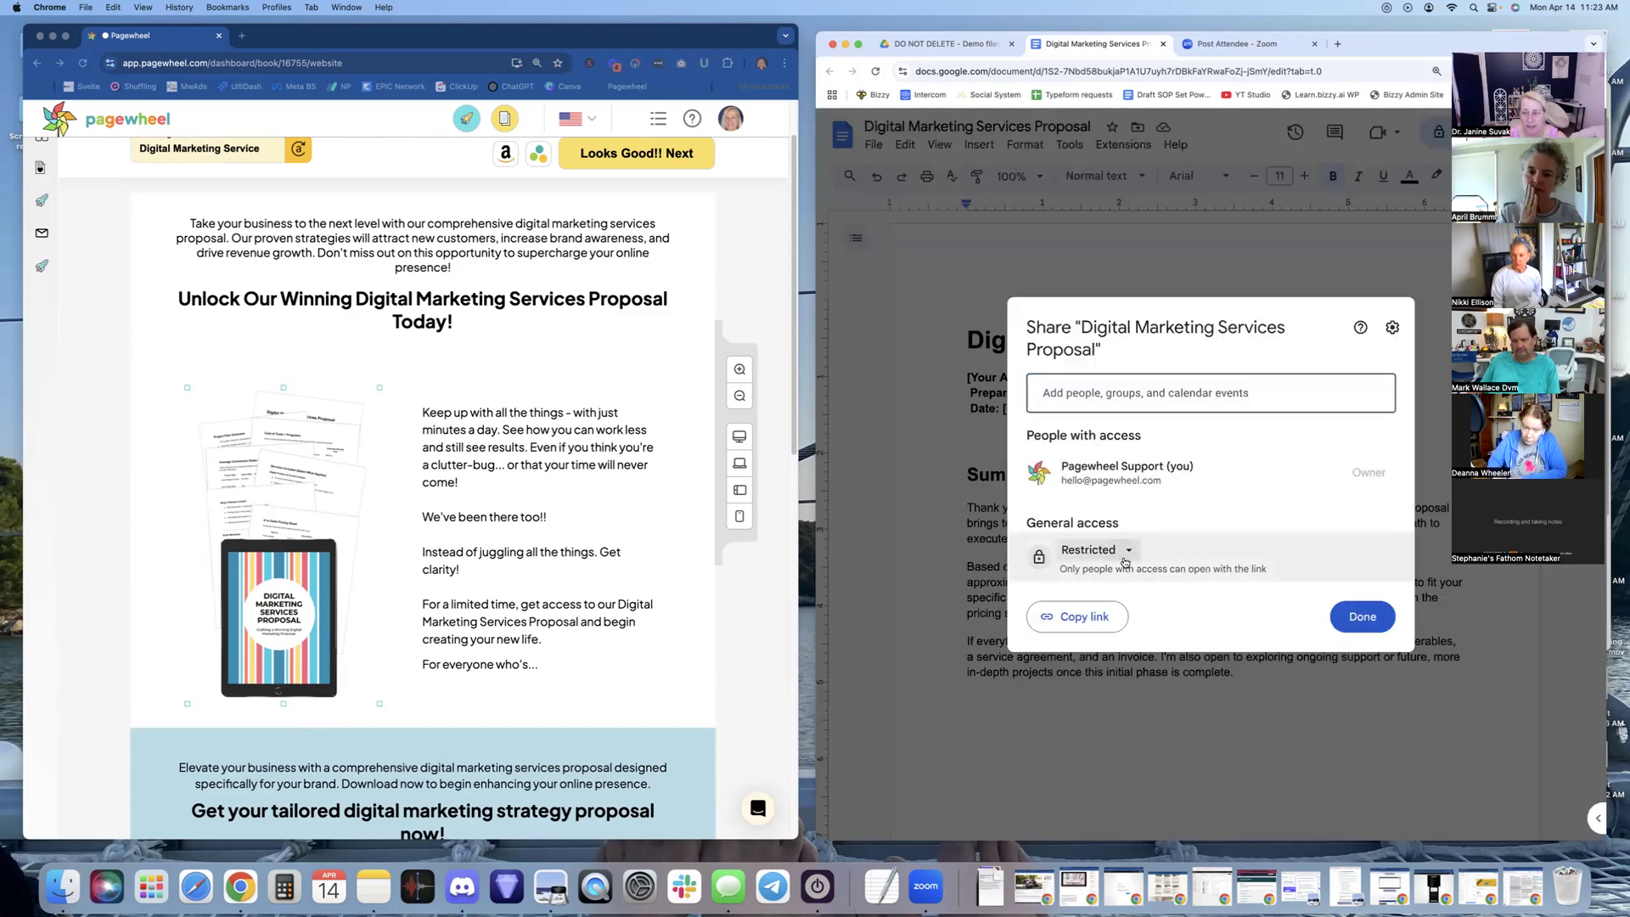
left_click(1125, 558)
left_click(1156, 687)
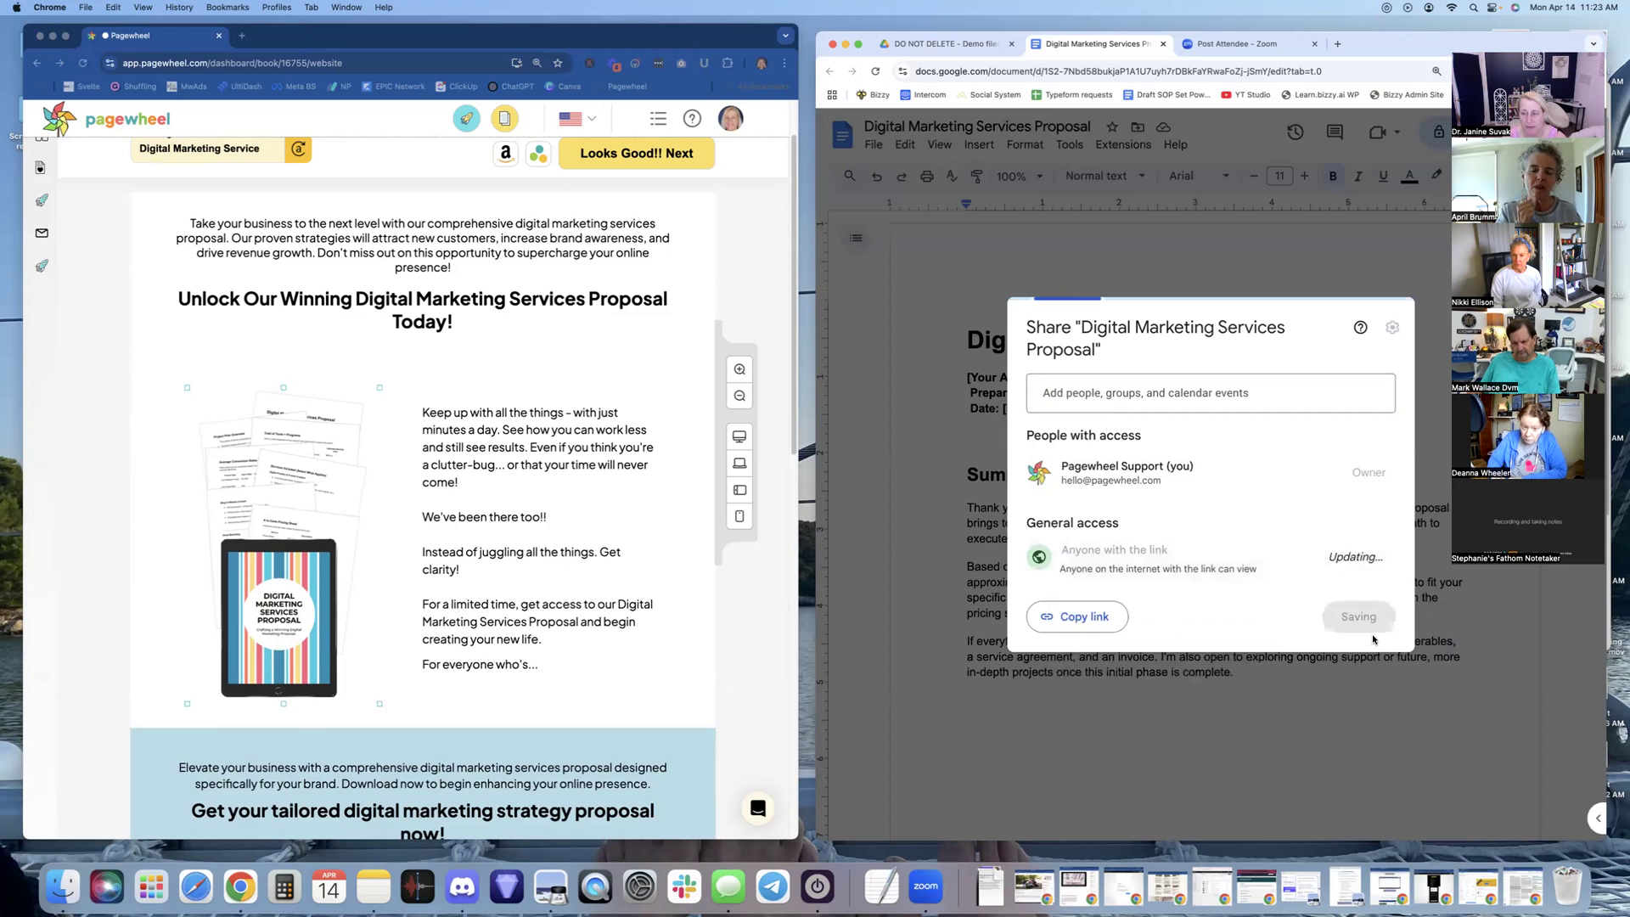
left_click(1107, 620)
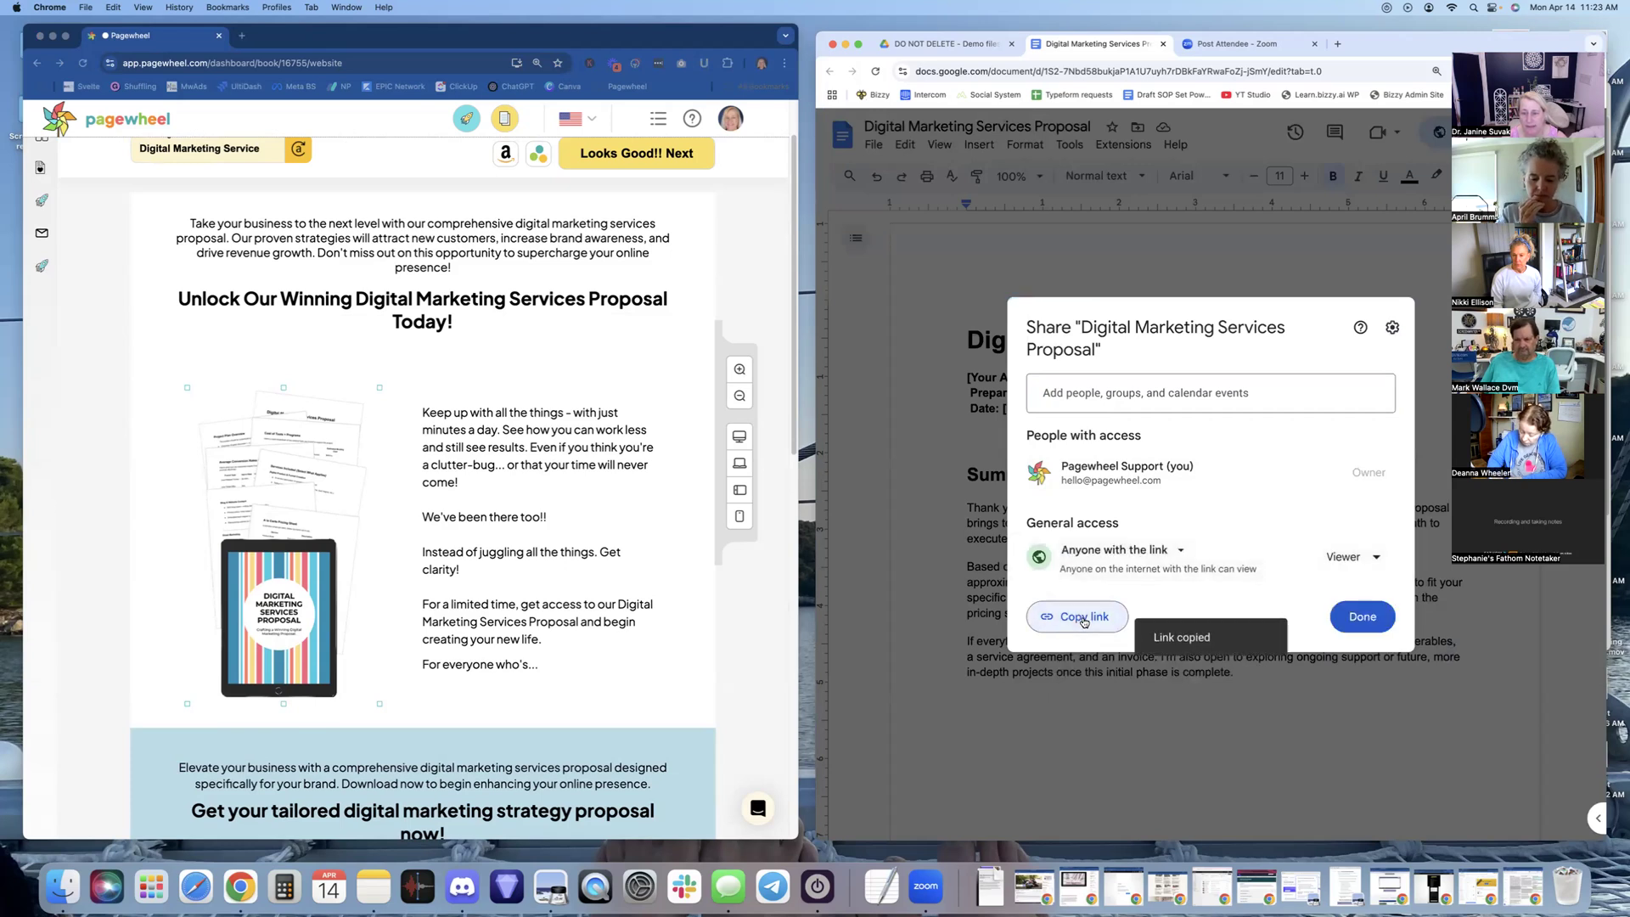
left_click(508, 504)
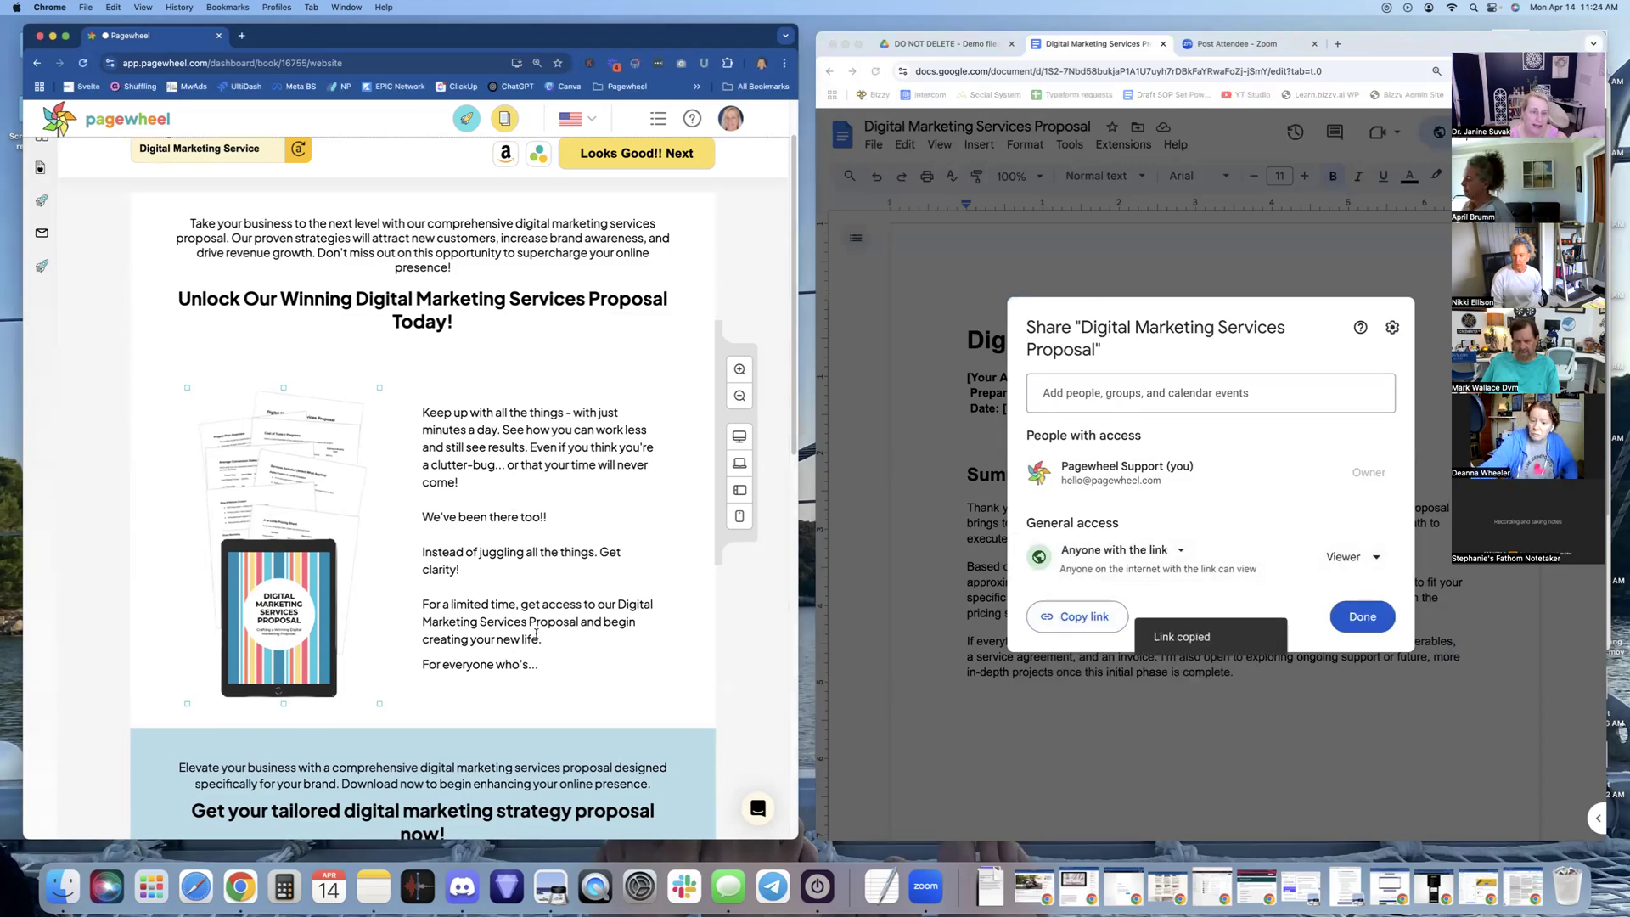
Add a Headline with Button V3 section from Headlines & Buttons below the blue download block
scroll(509, 504, "down", 2)
scroll(530, 639, "up", 4)
scroll(530, 639, "down", 5)
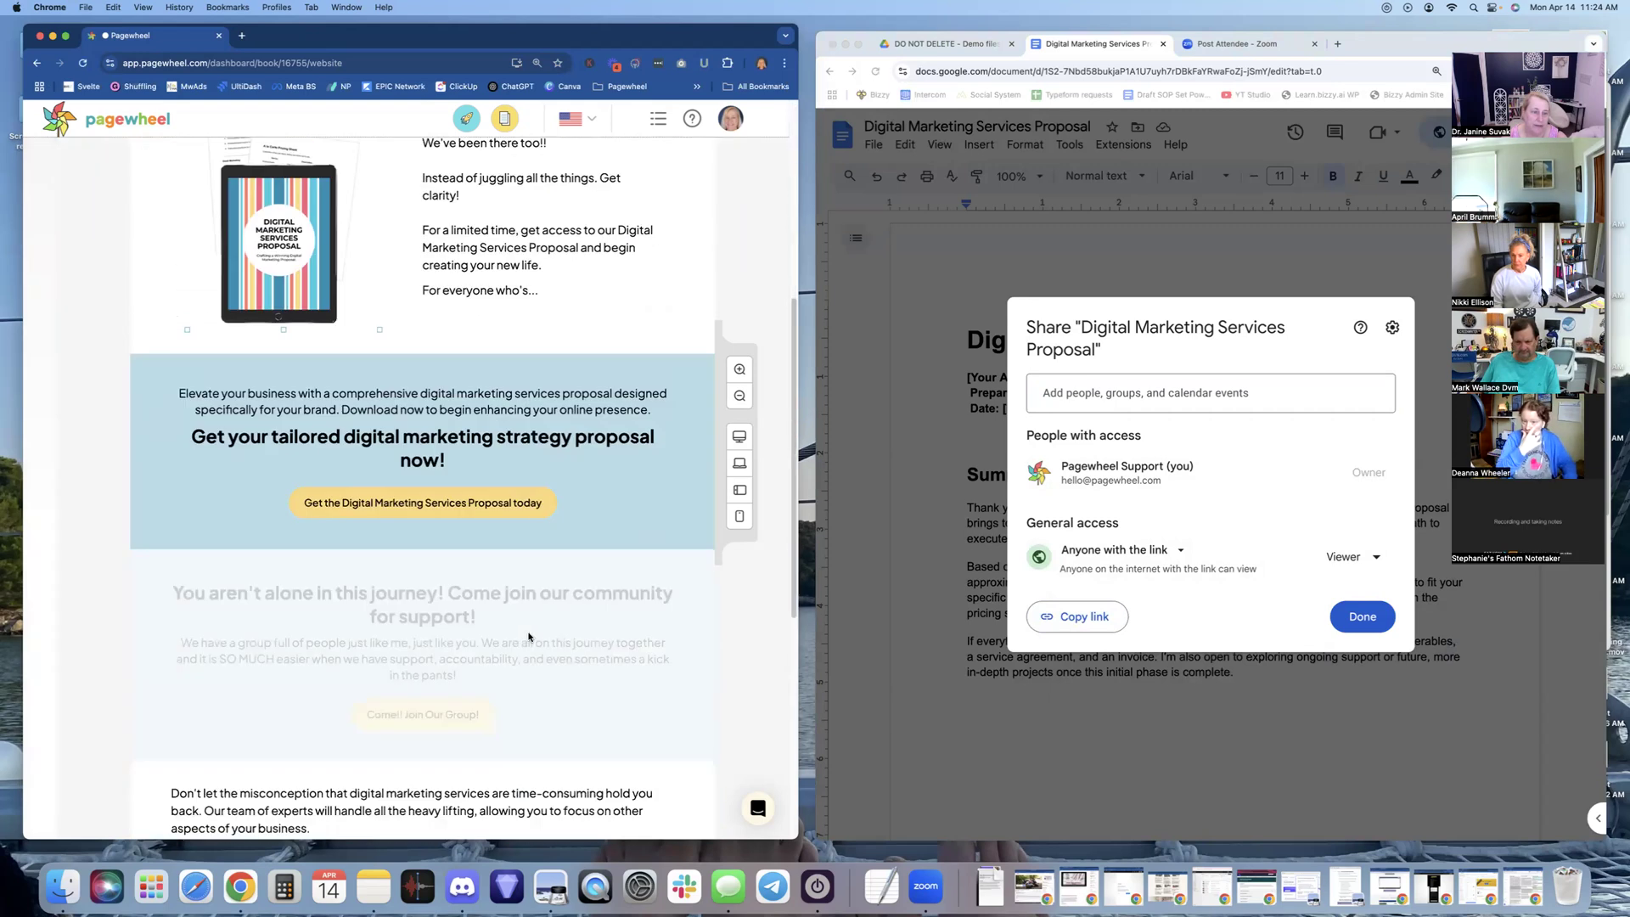
scroll(438, 493, "up", 3)
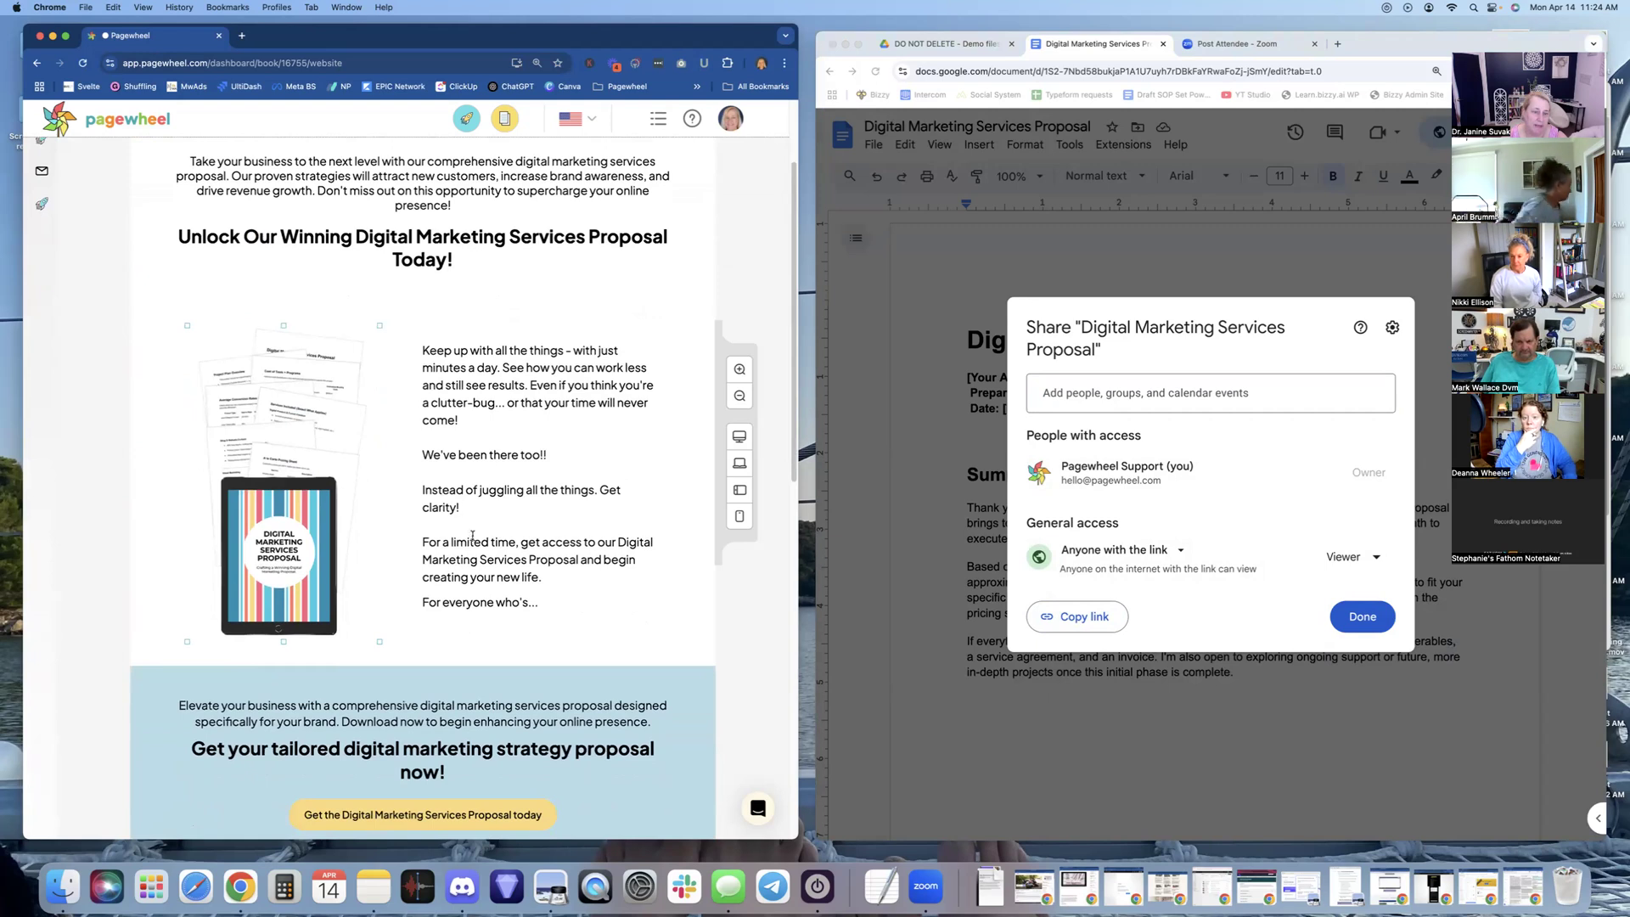
scroll(494, 637, "down", 2)
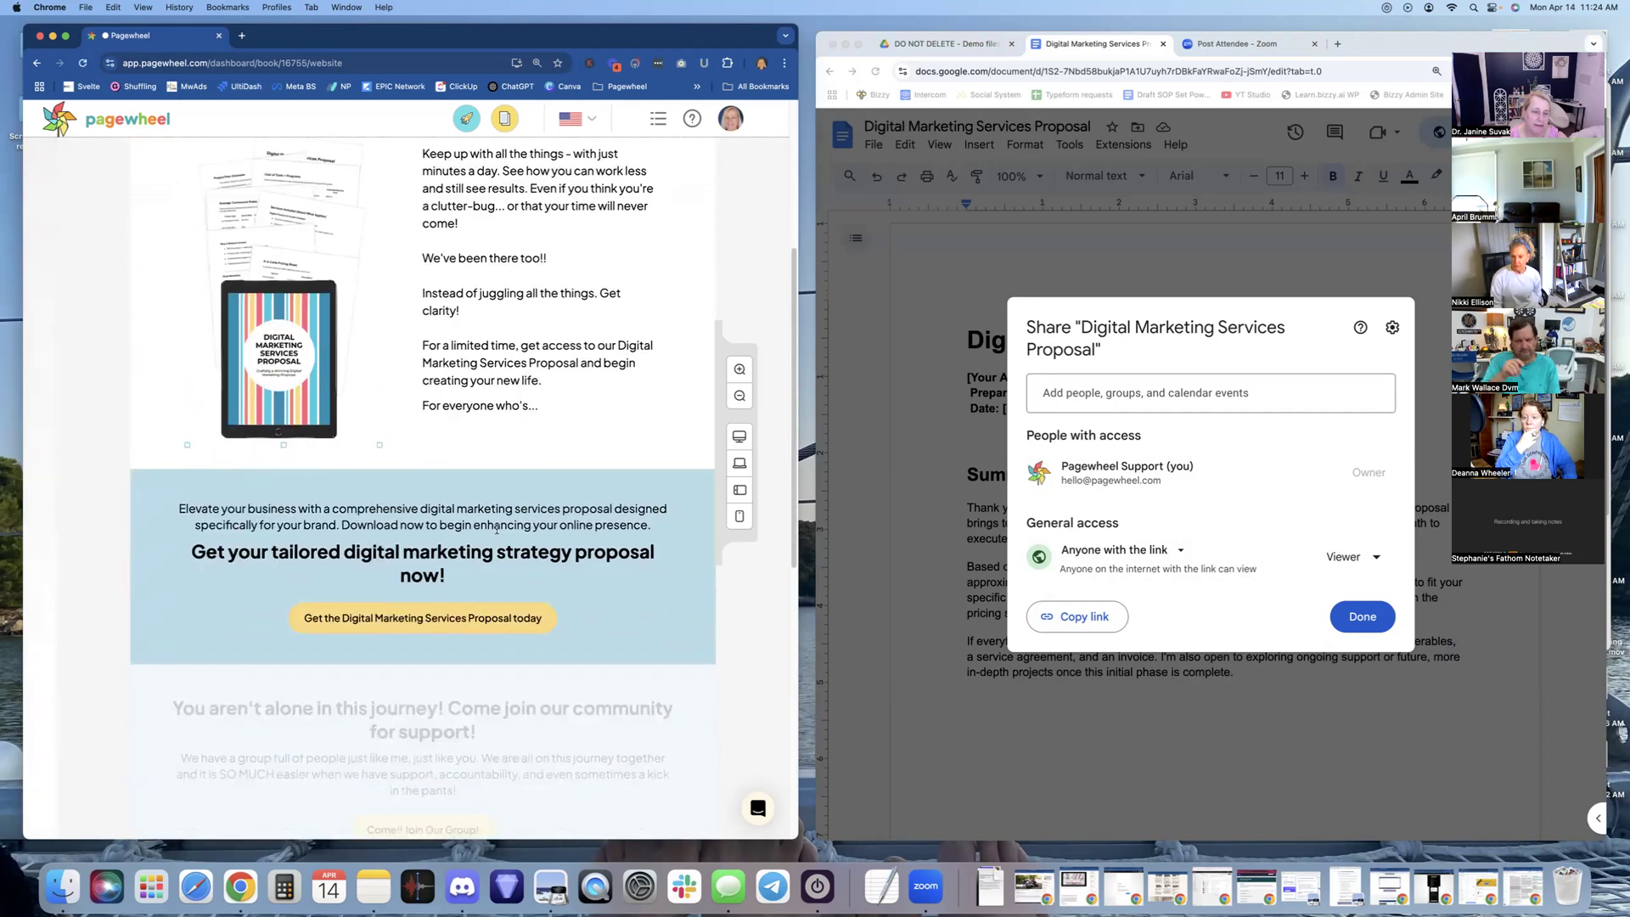
mouse_move(126, 446)
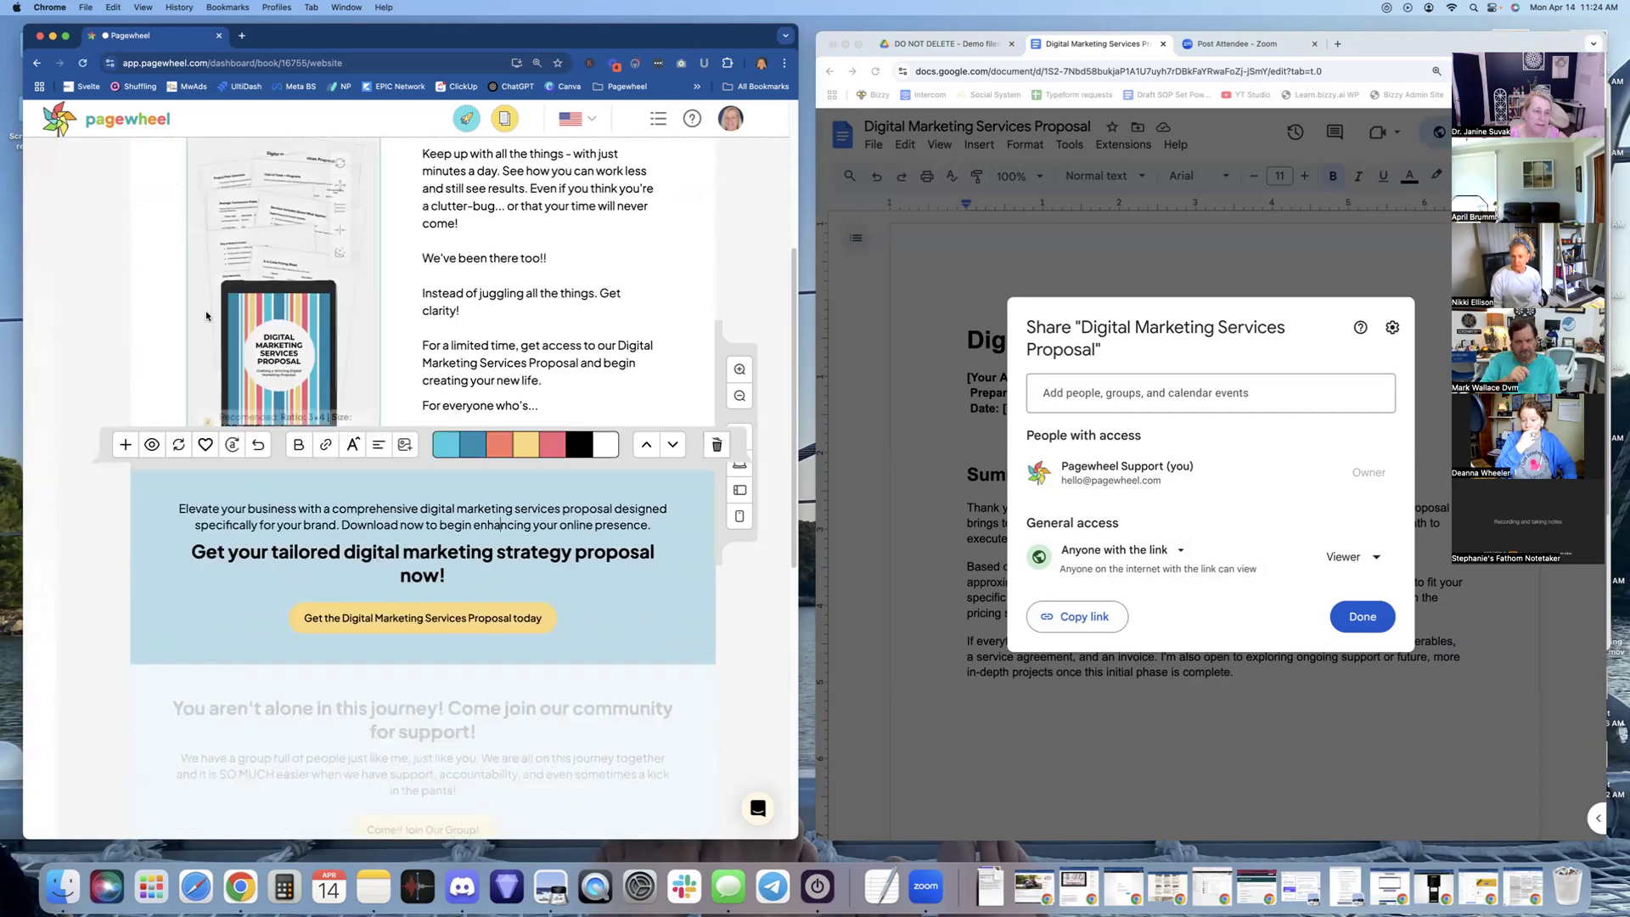
left_click(126, 445)
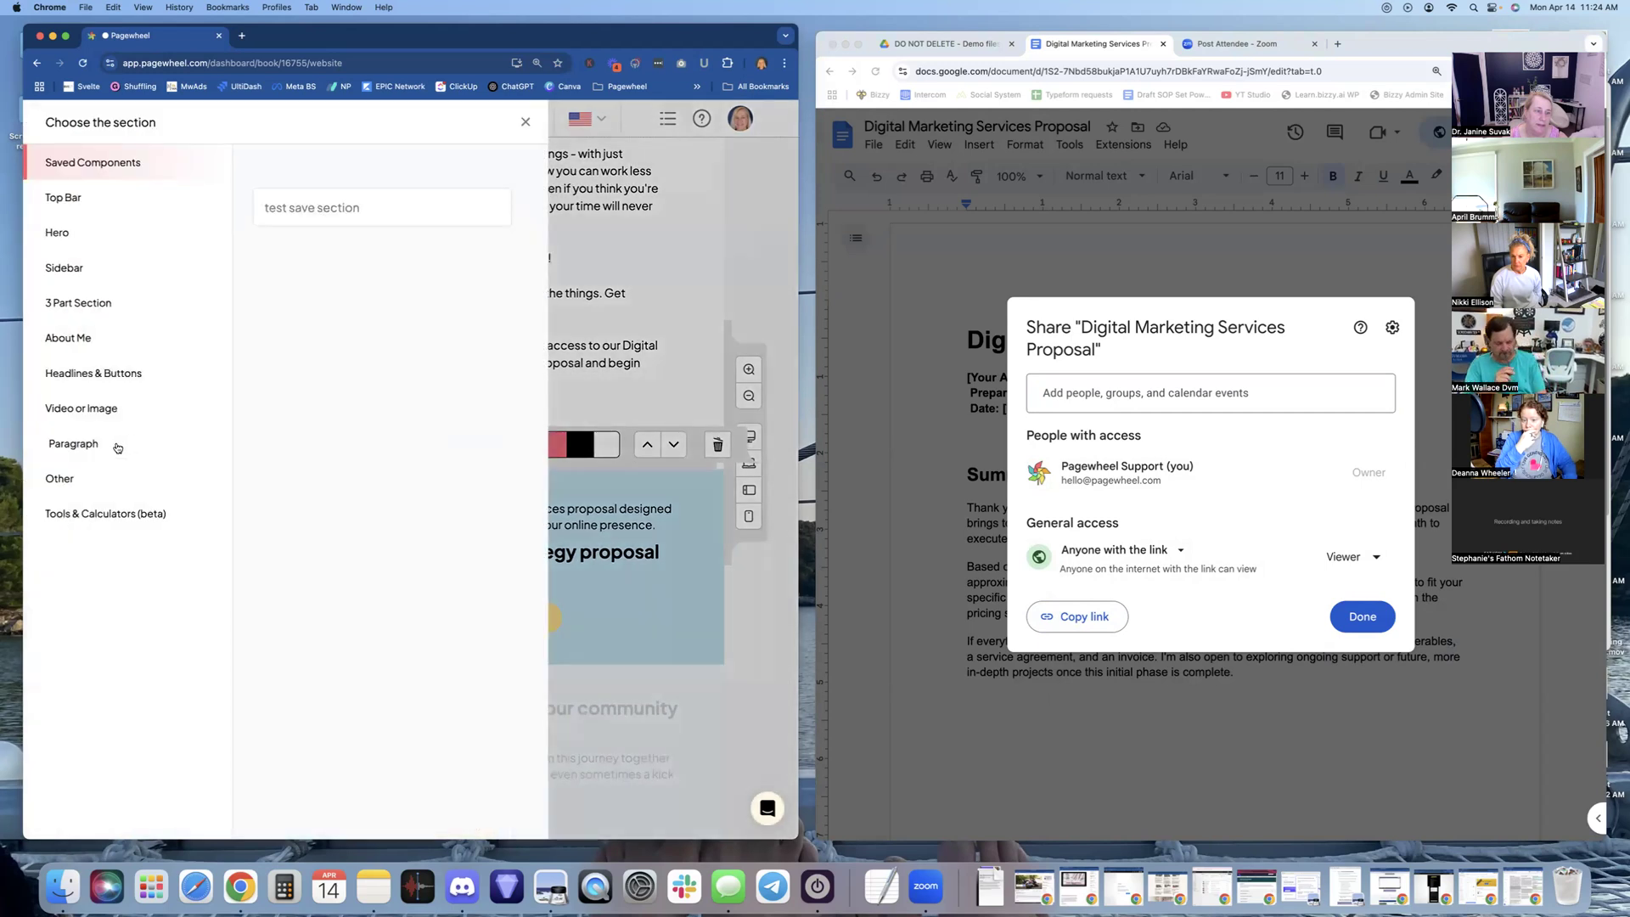
left_click(100, 375)
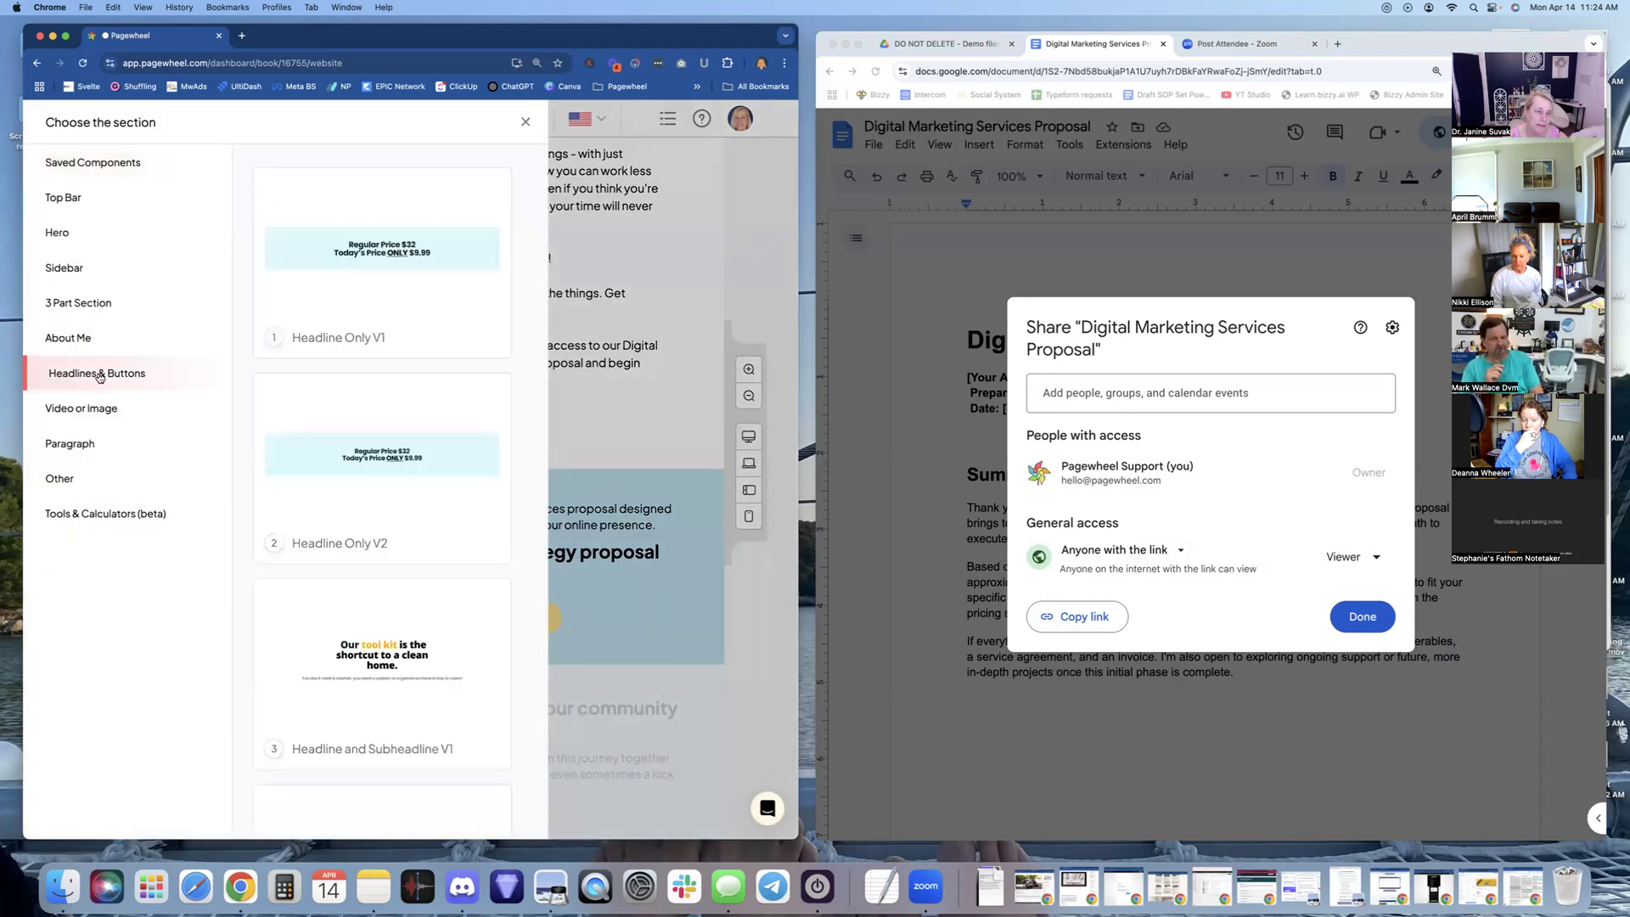
scroll(328, 509, "down", 5)
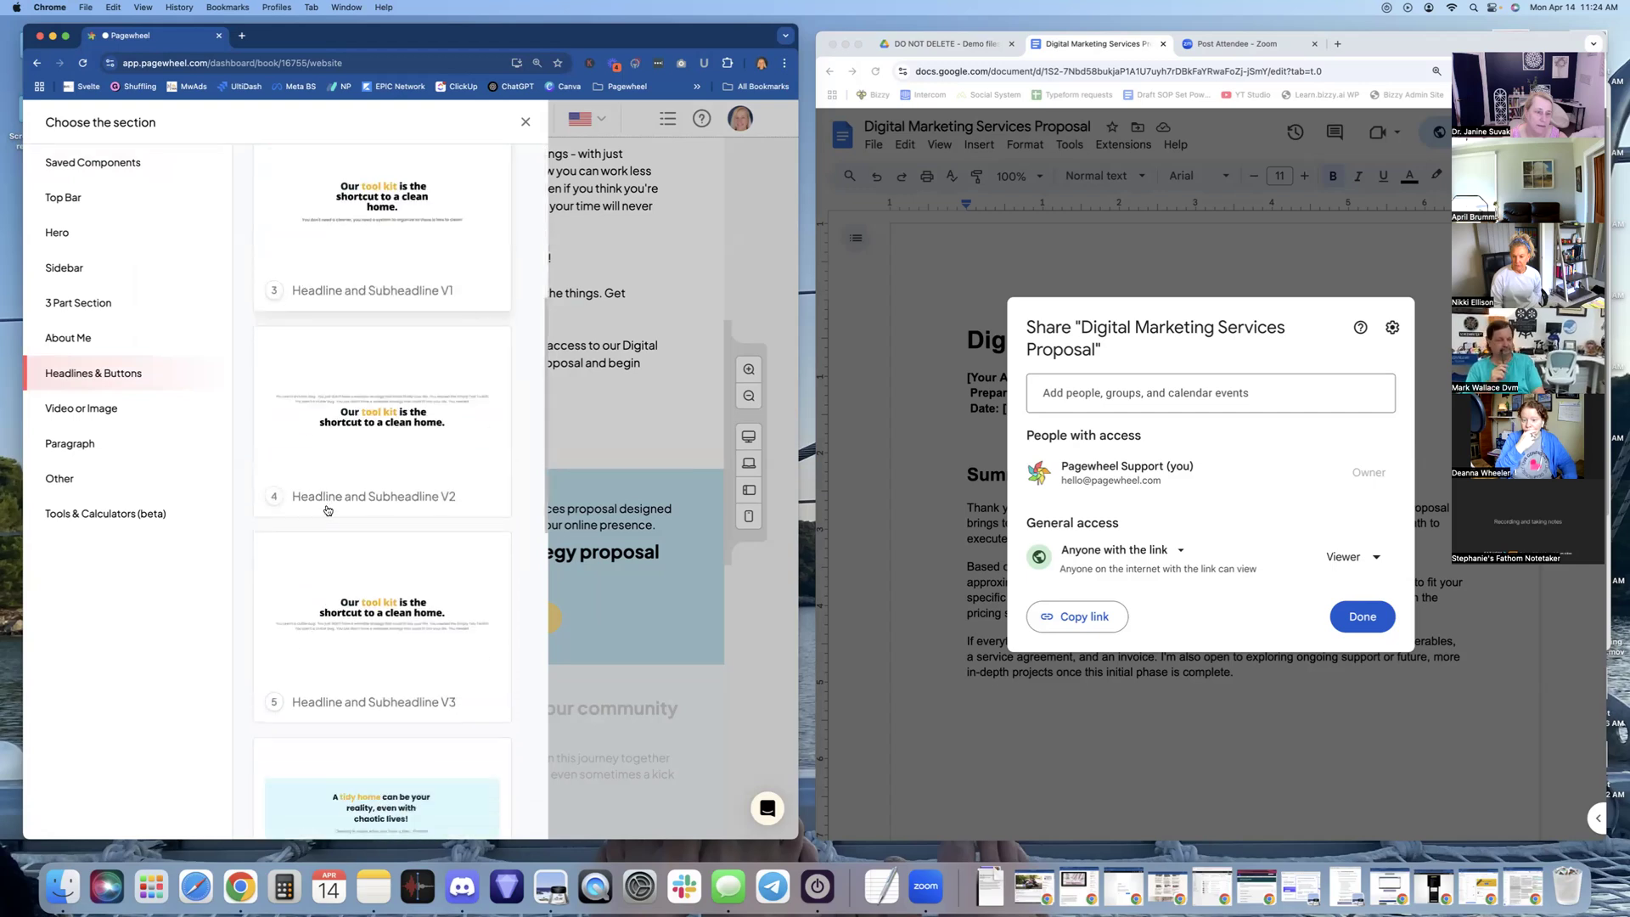
scroll(328, 509, "down", 10)
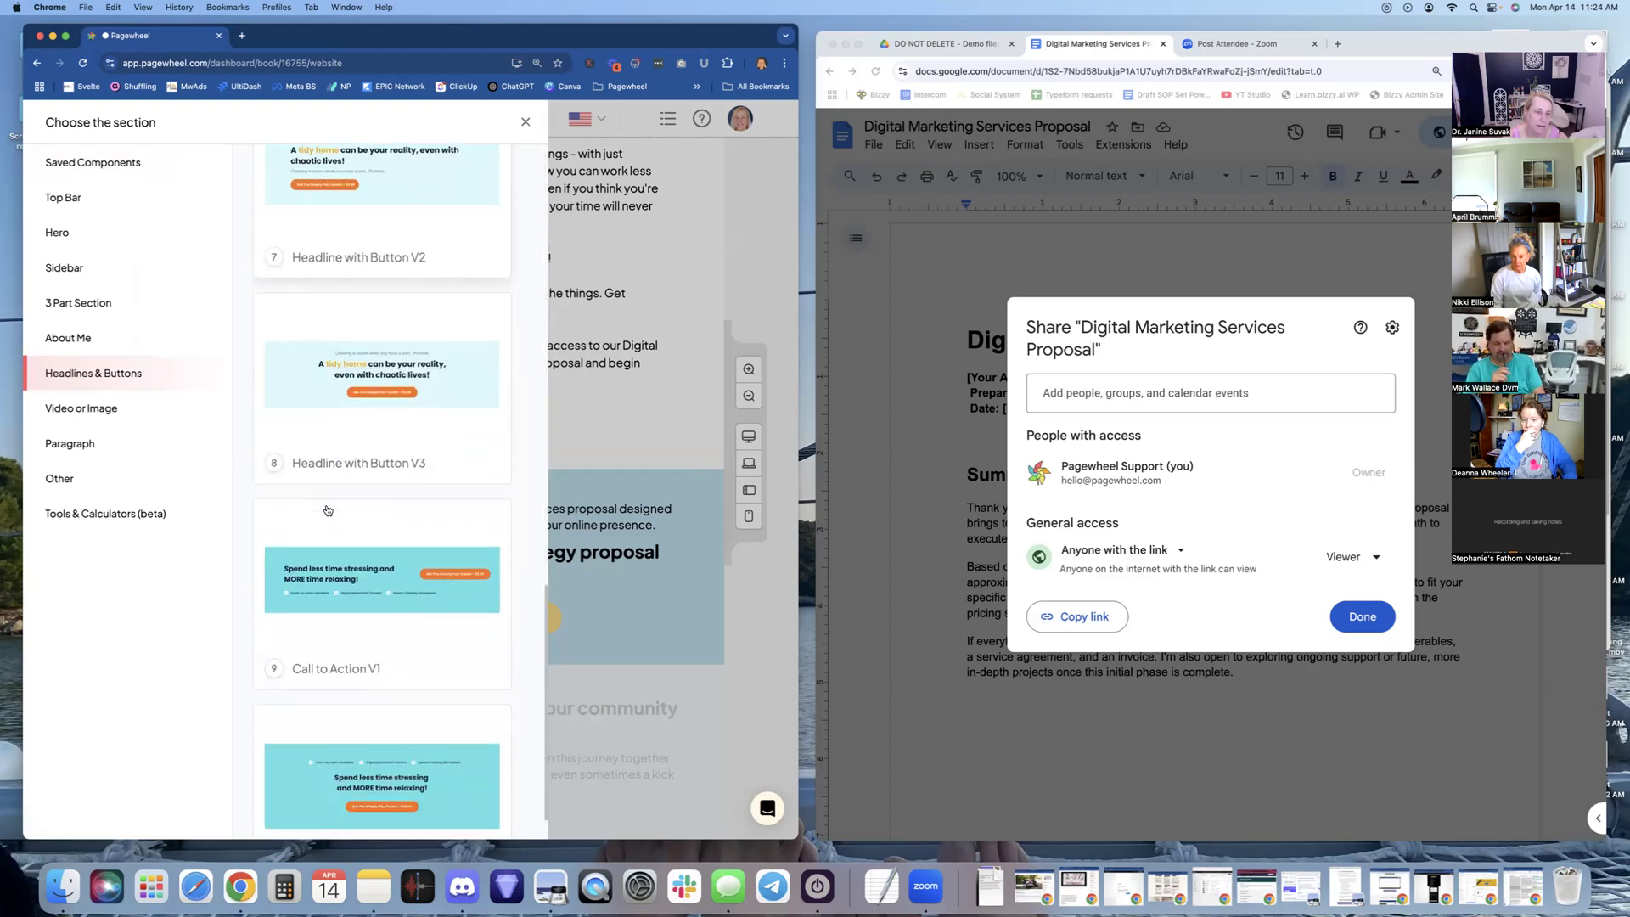
scroll(327, 509, "down", 2)
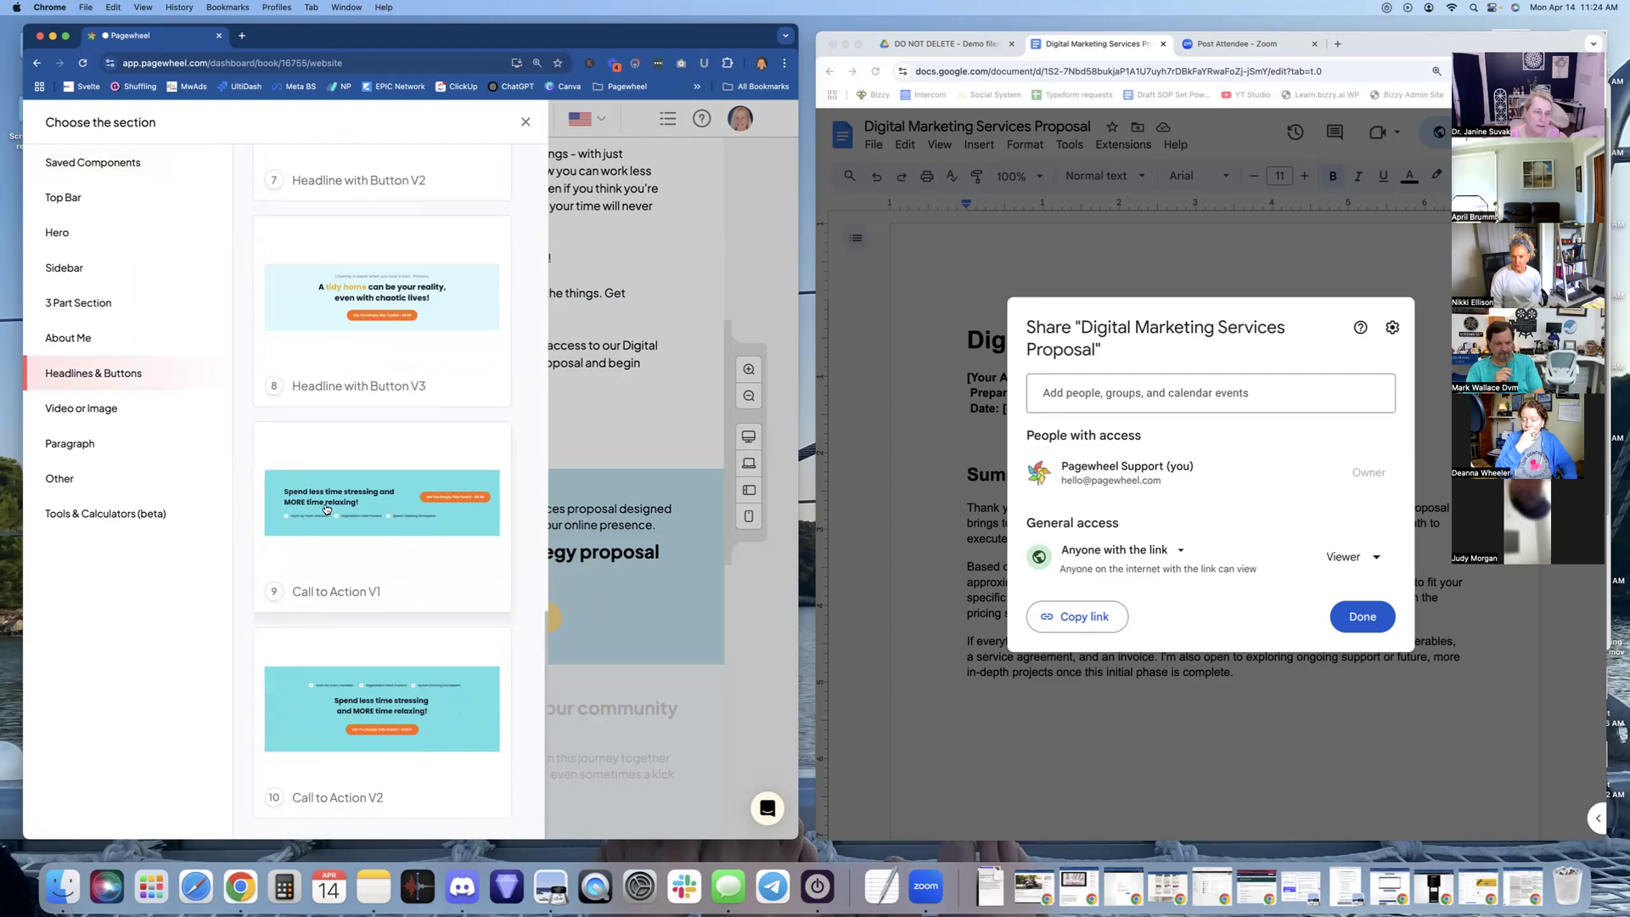
scroll(327, 510, "up", 12)
scroll(312, 519, "down", 8)
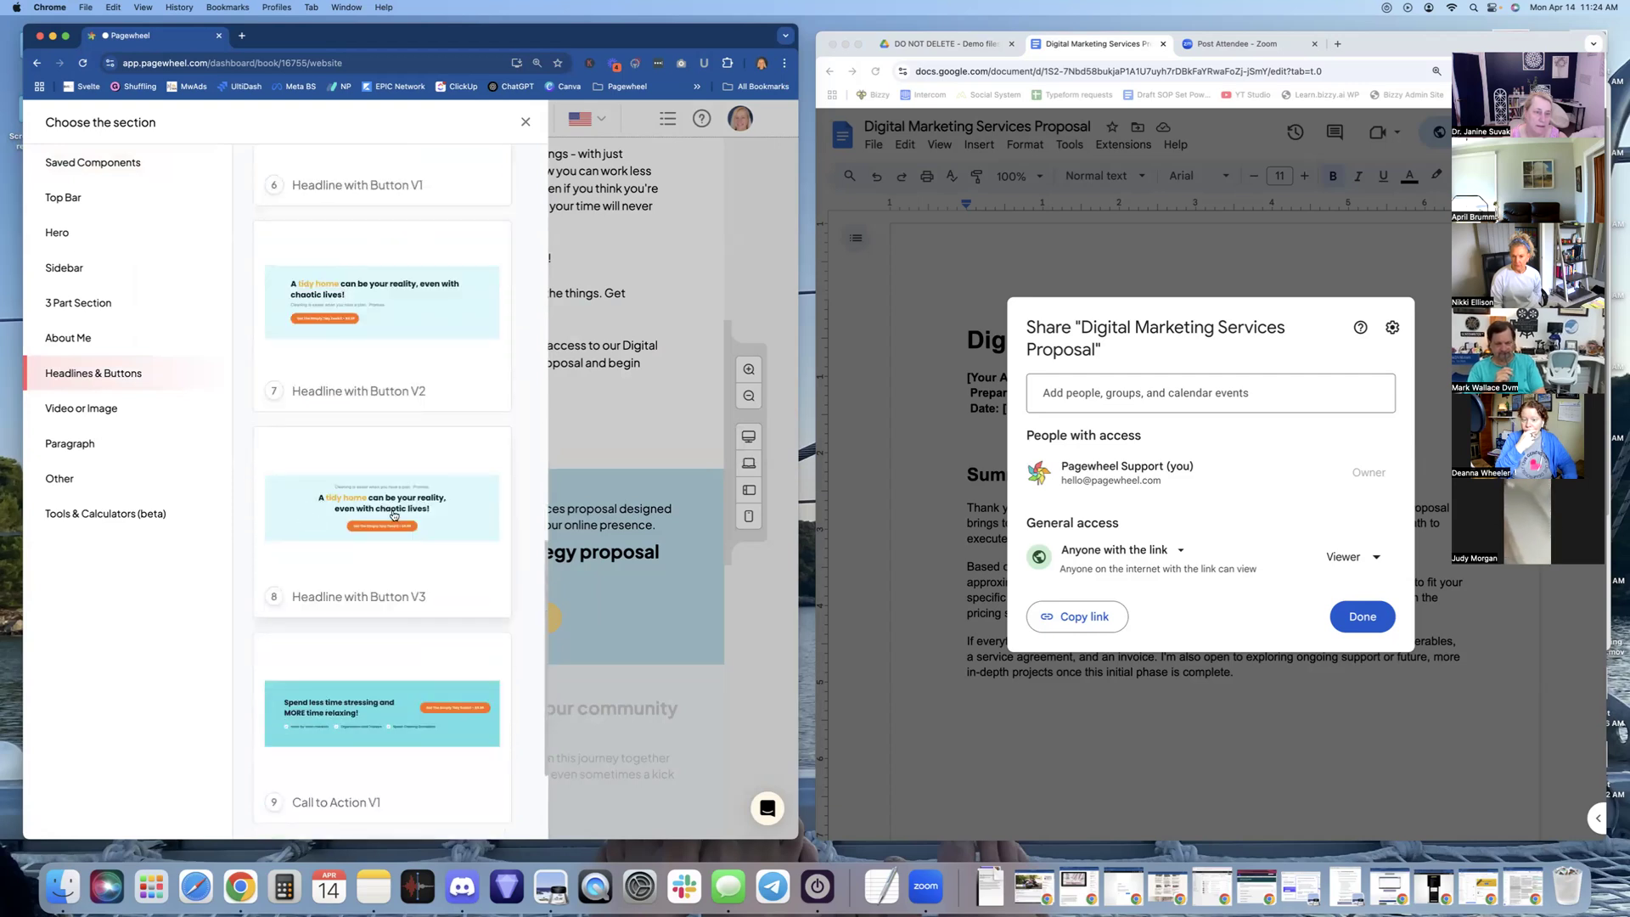
left_click(394, 514)
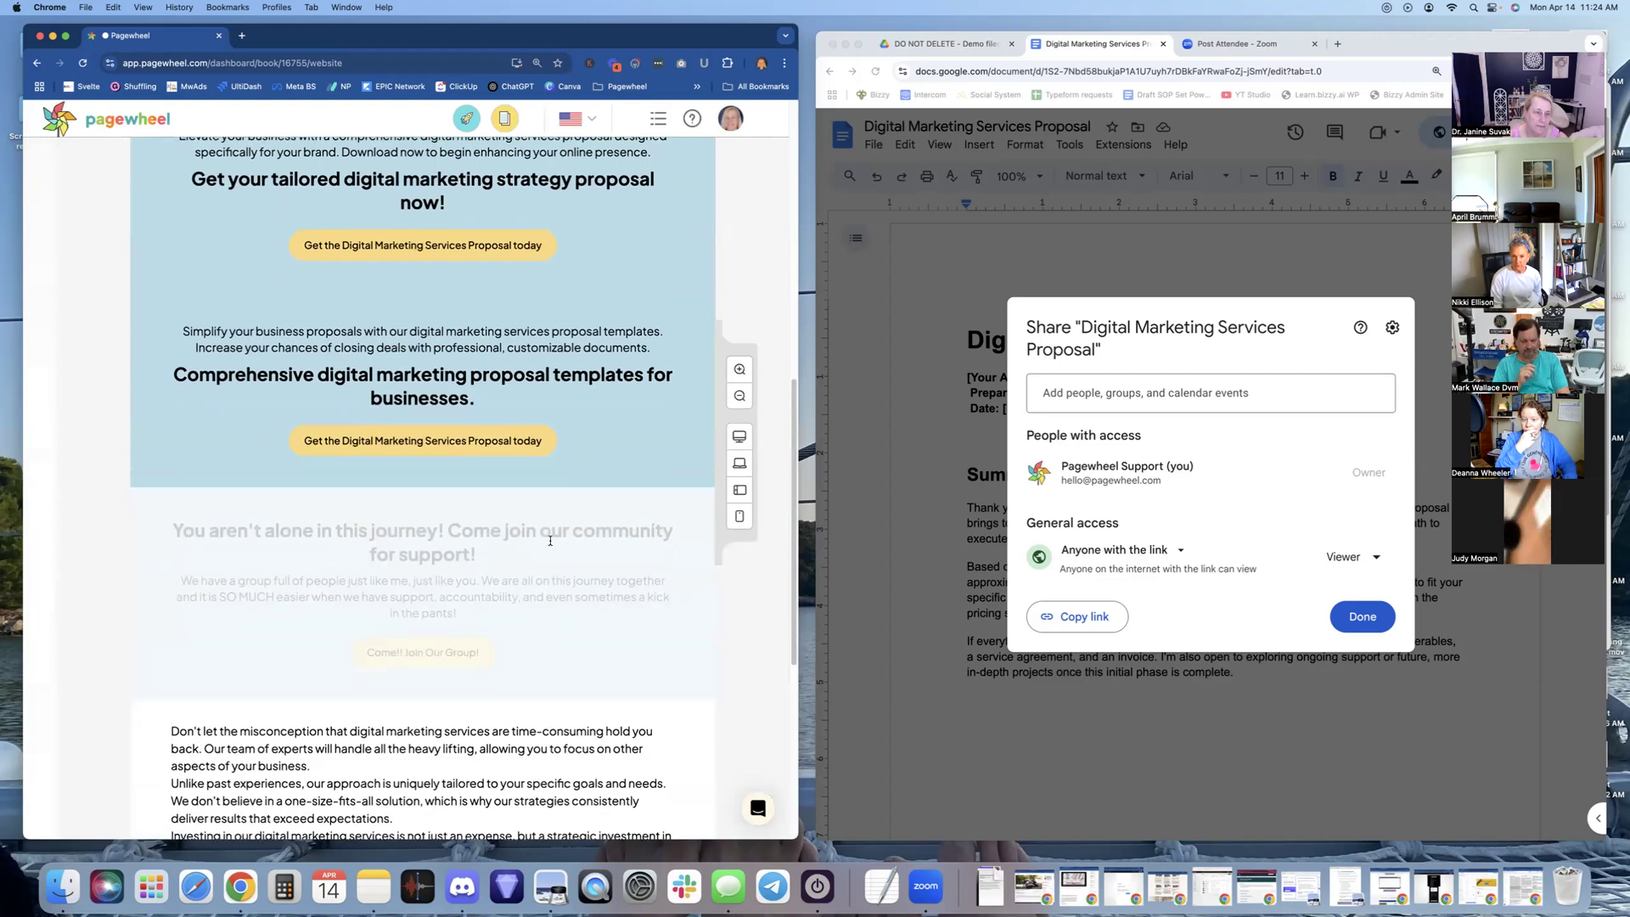
Move the blue 'Get your tailored digital marketing strategy proposal now!' section up one place
scroll(550, 540, "up", 5)
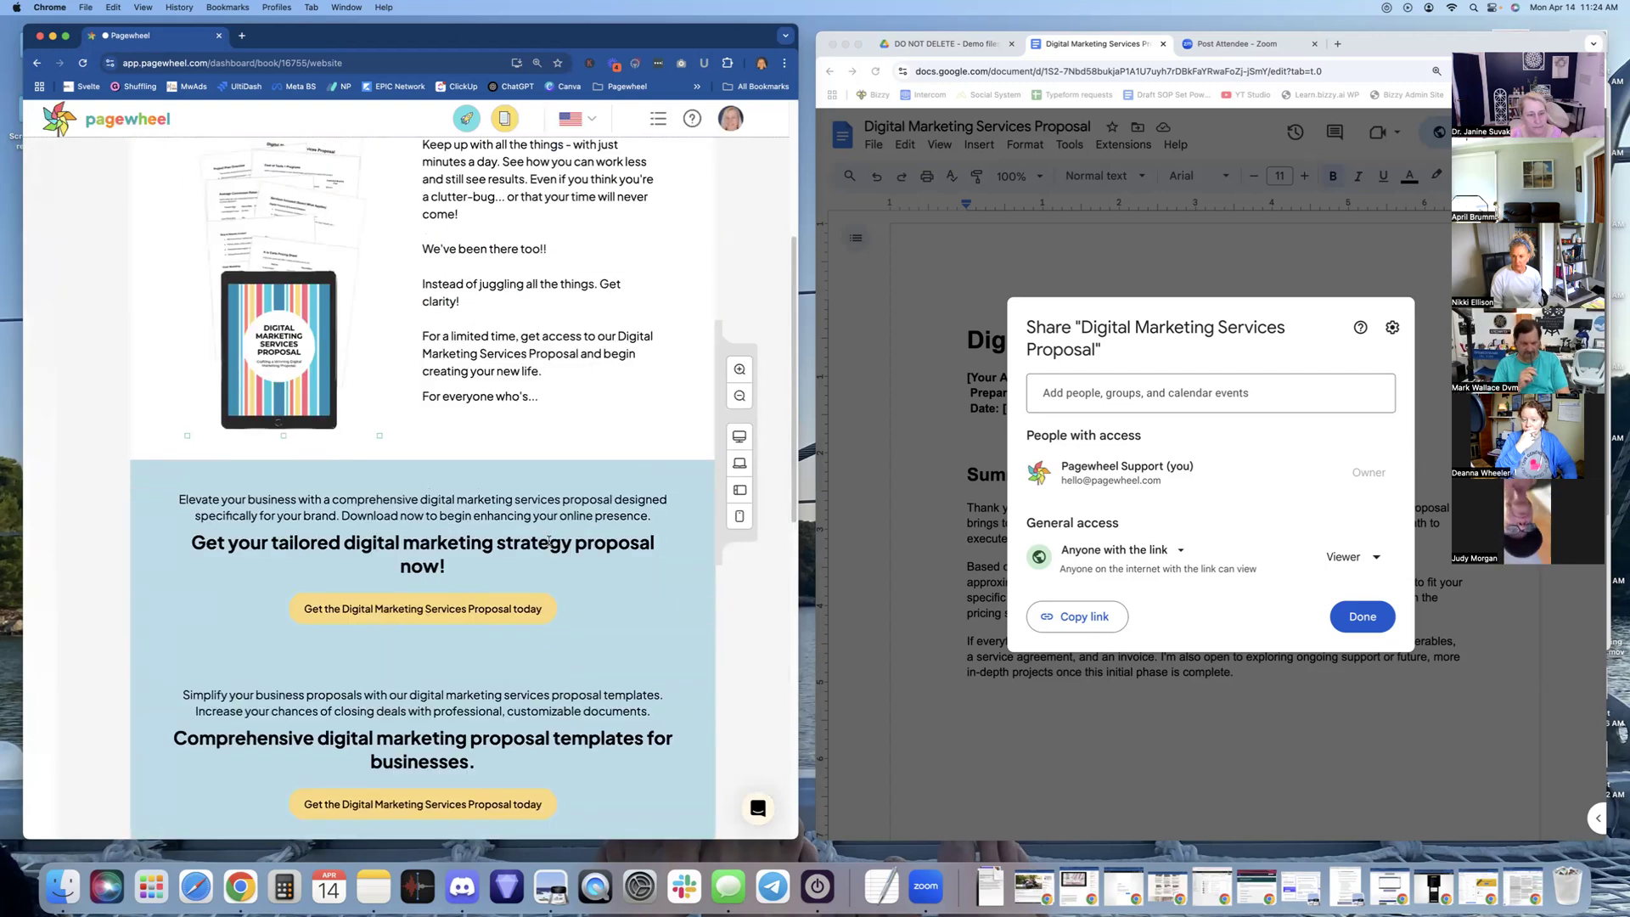
scroll(549, 539, "down", 3)
scroll(547, 542, "down", 2)
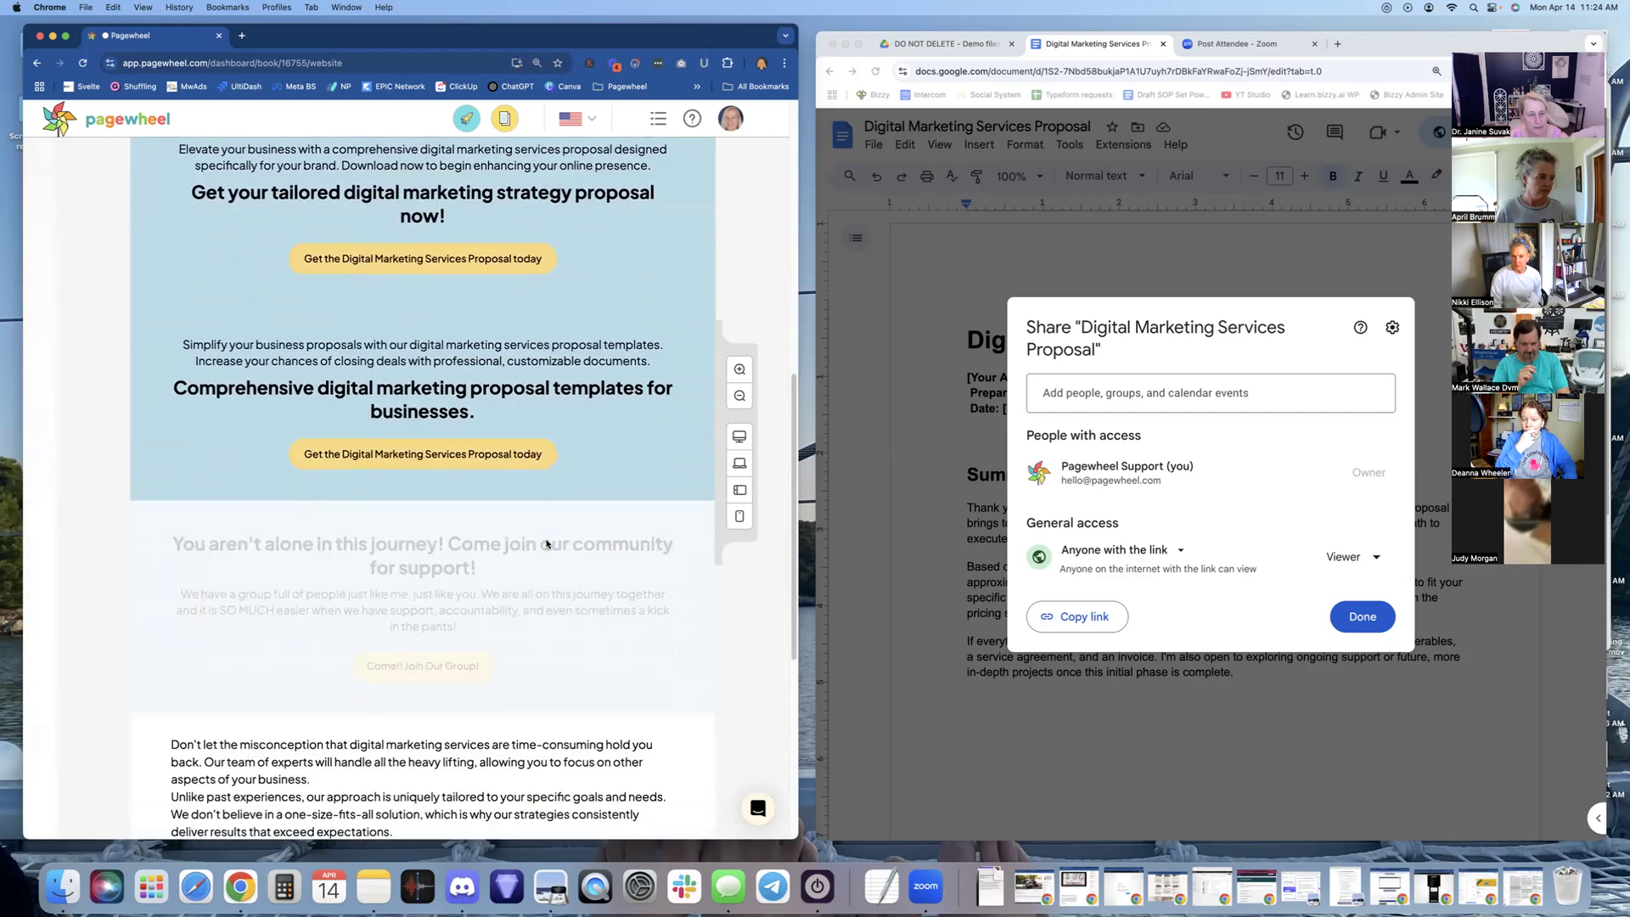
scroll(545, 542, "up", 1)
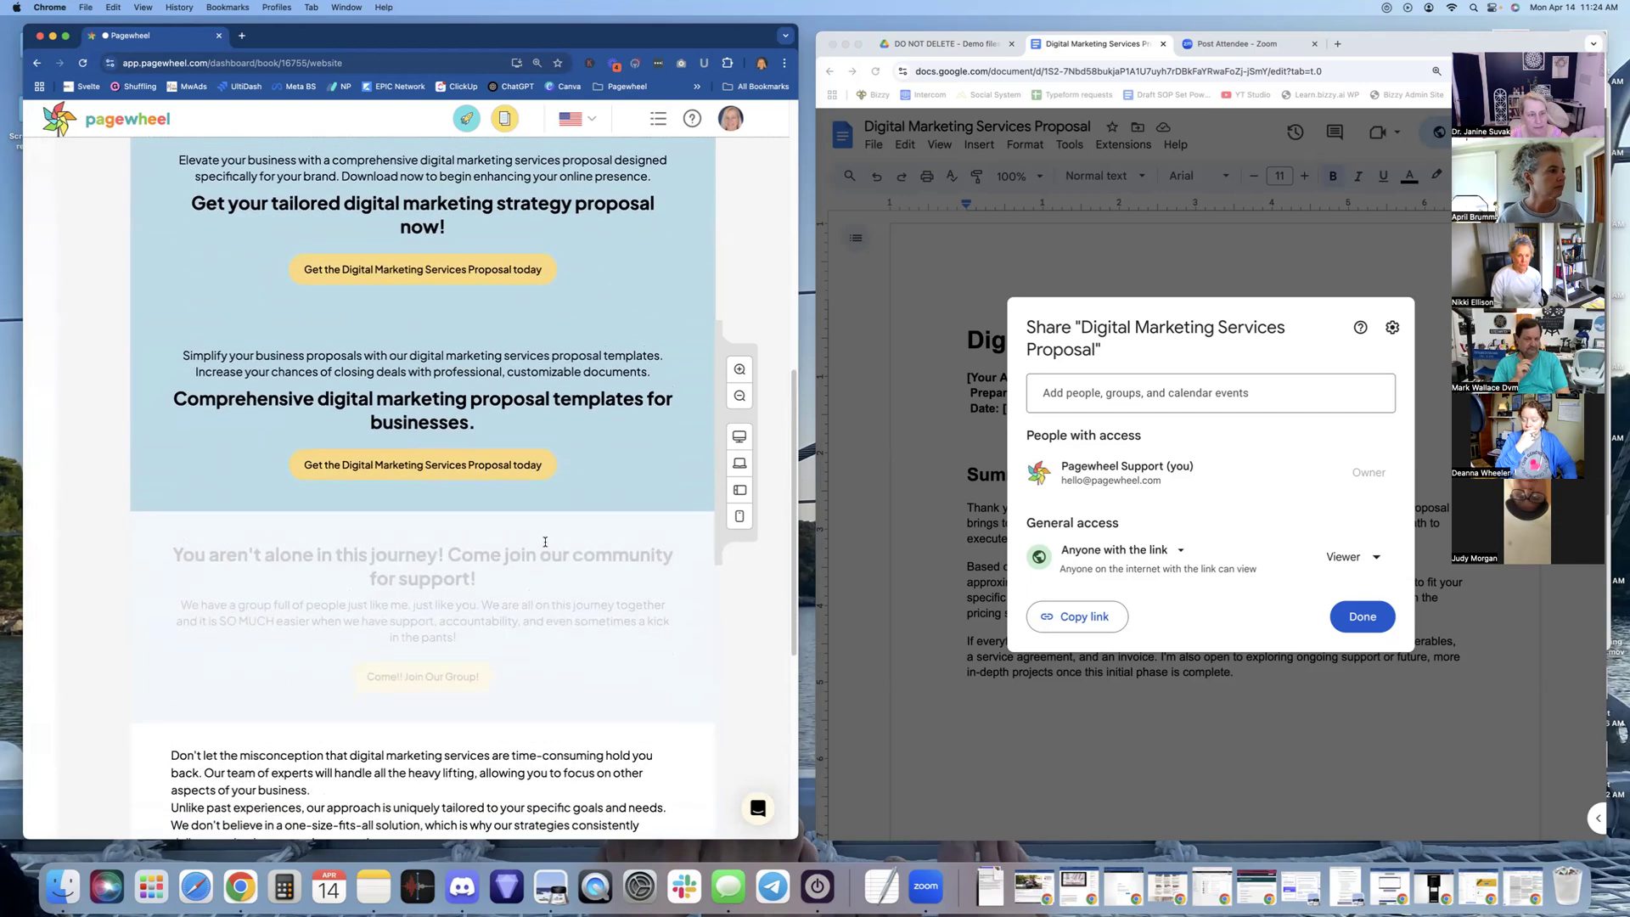
scroll(545, 542, "up", 1)
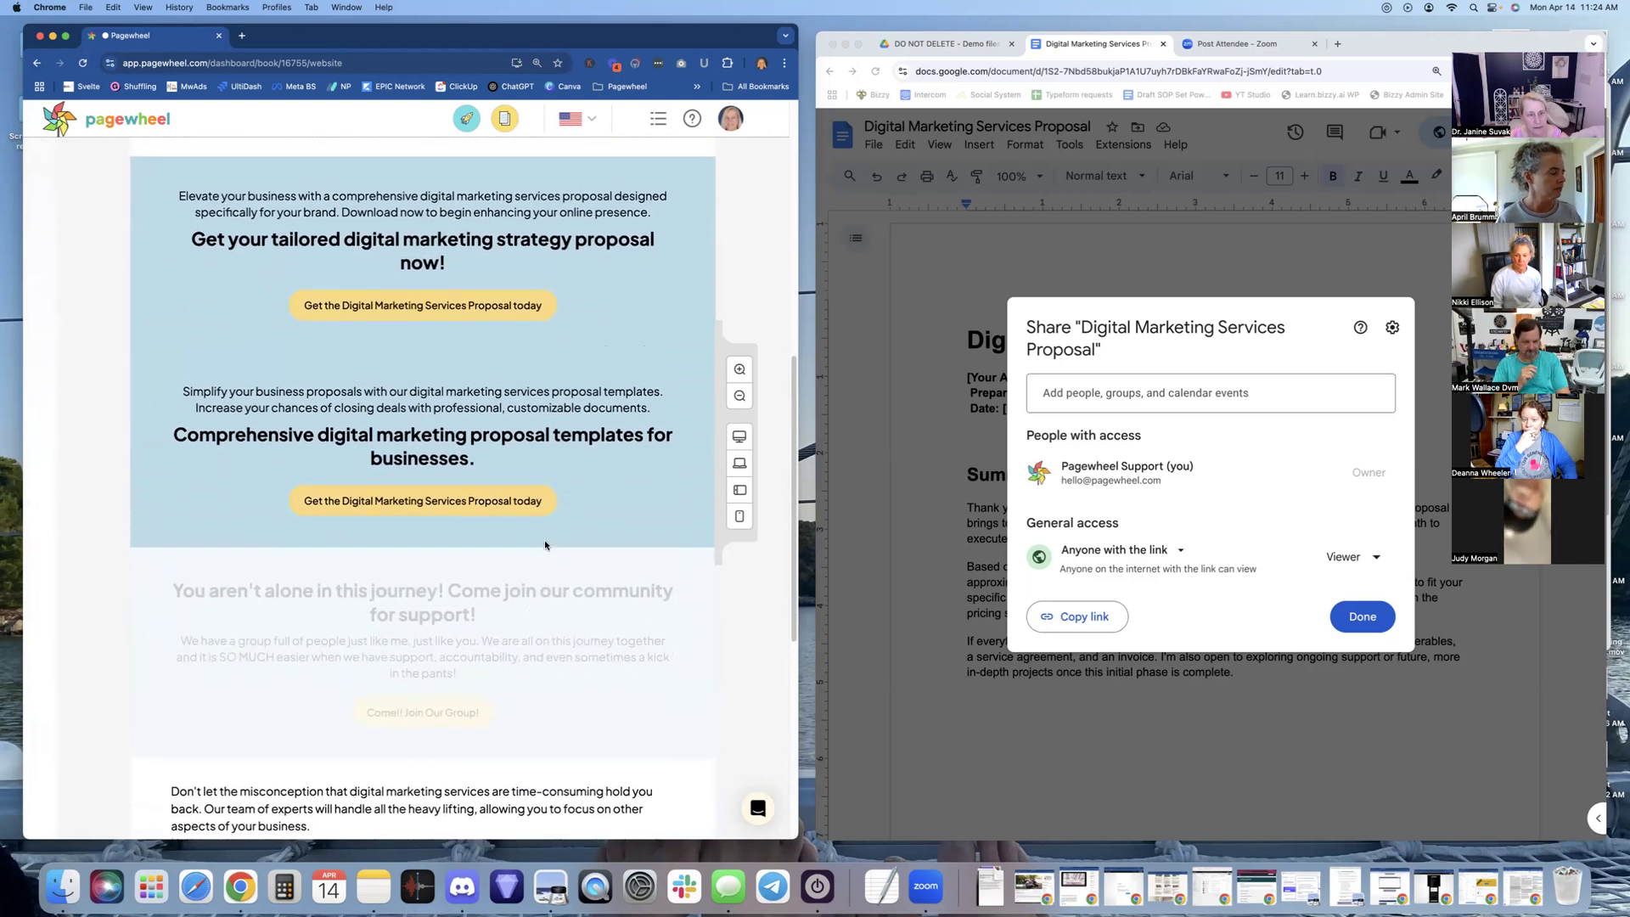
scroll(544, 545, "up", 2)
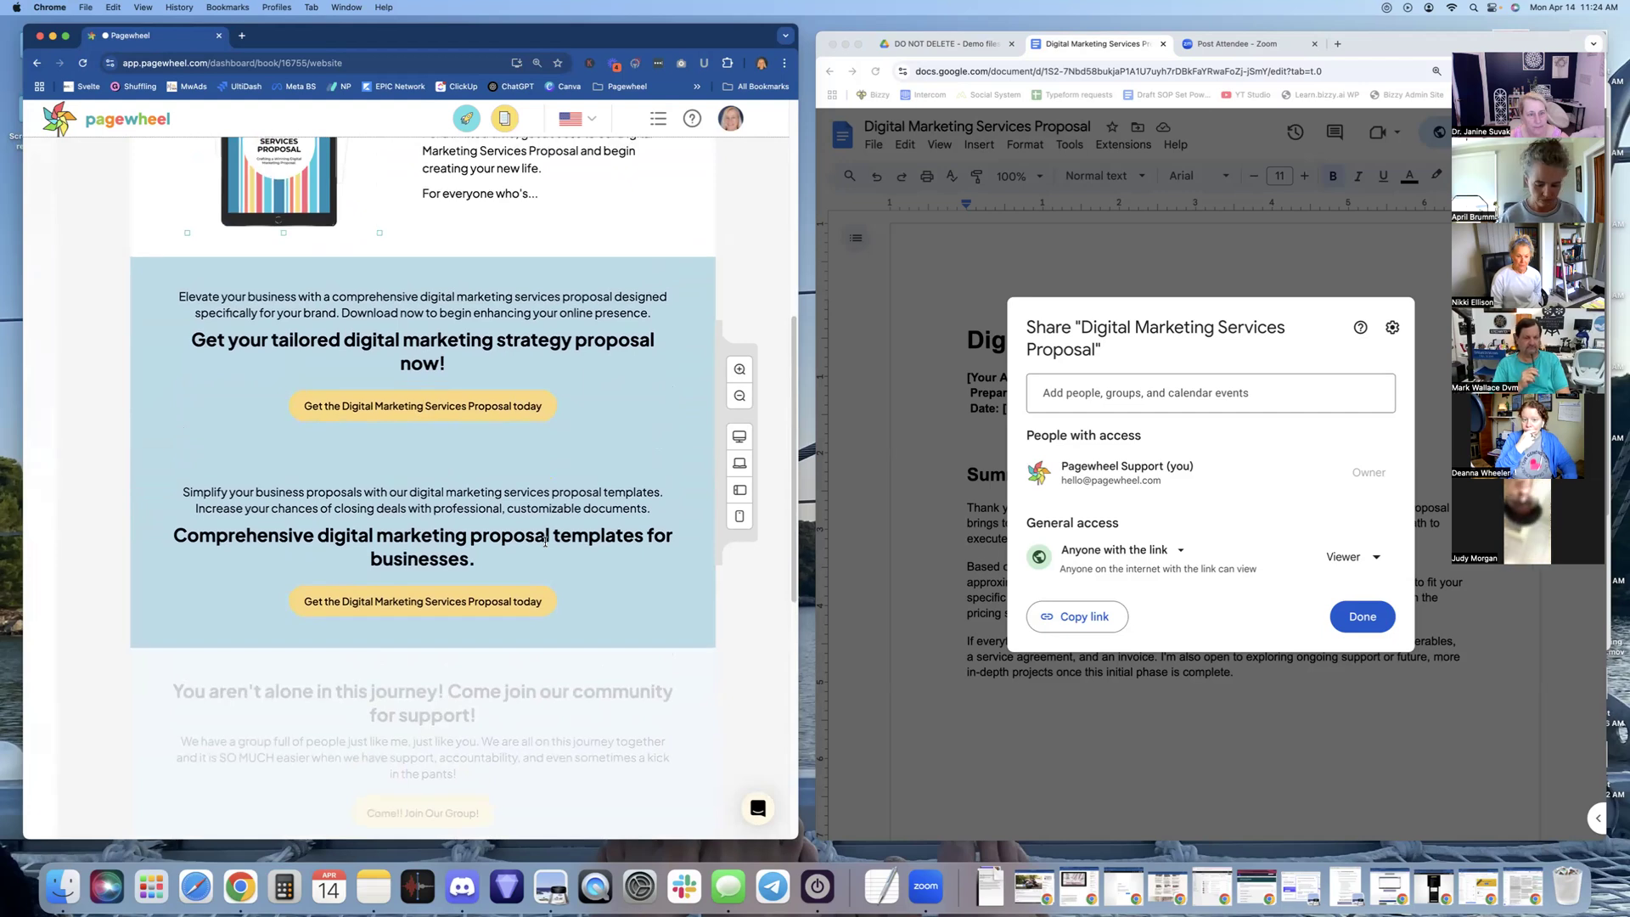
scroll(545, 542, "up", 4)
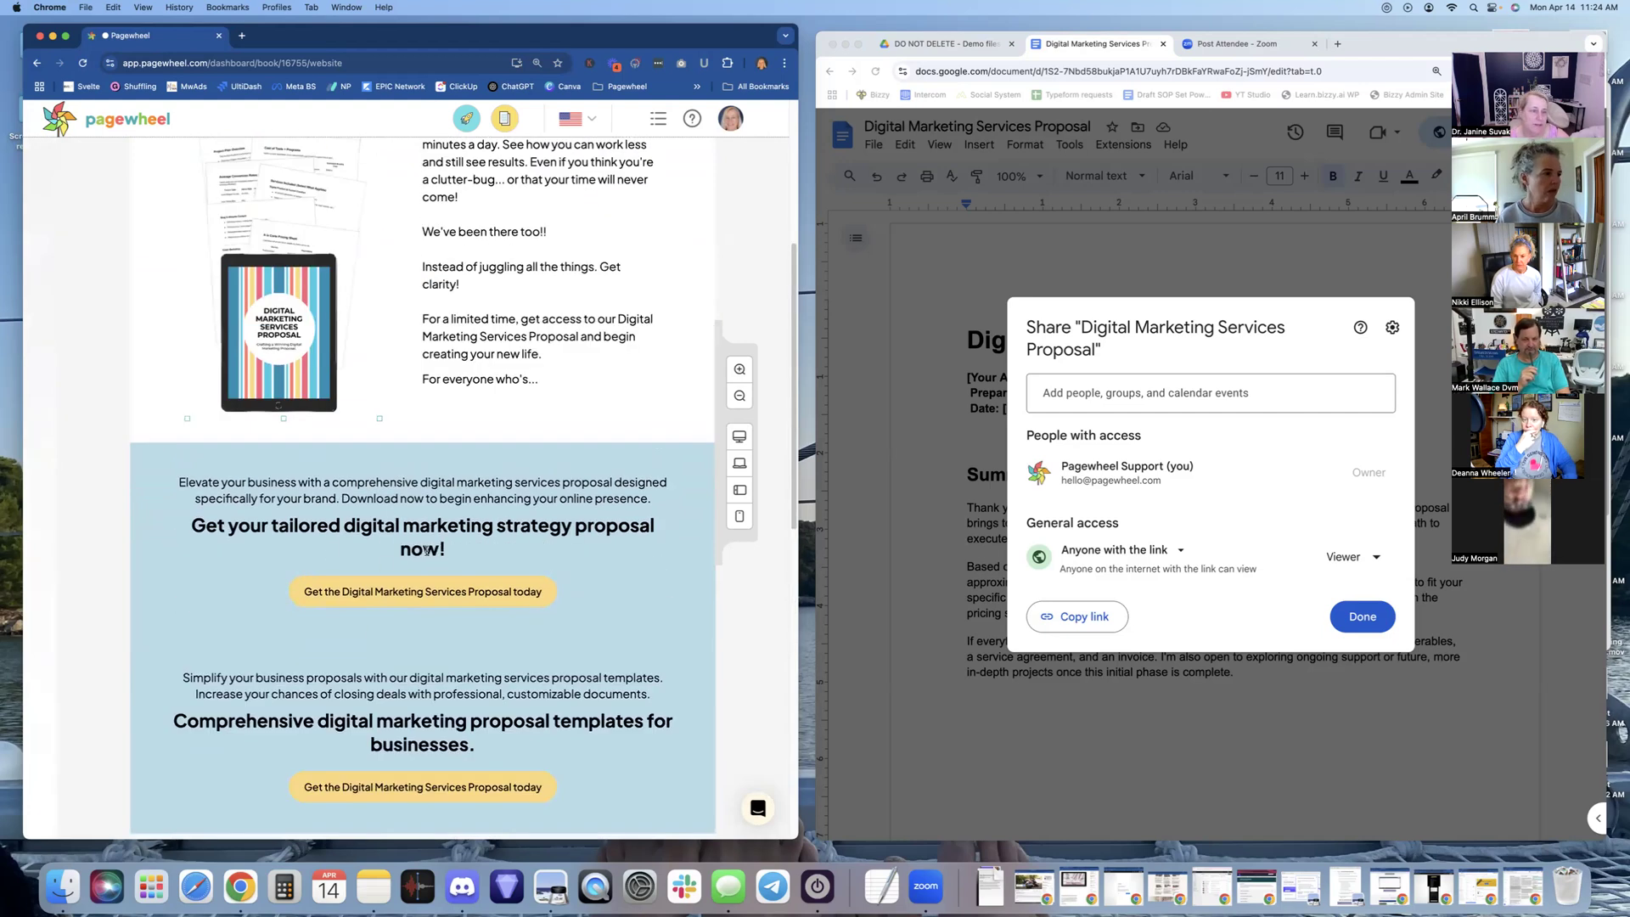
scroll(430, 546, "up", 3)
scroll(430, 546, "up", 6)
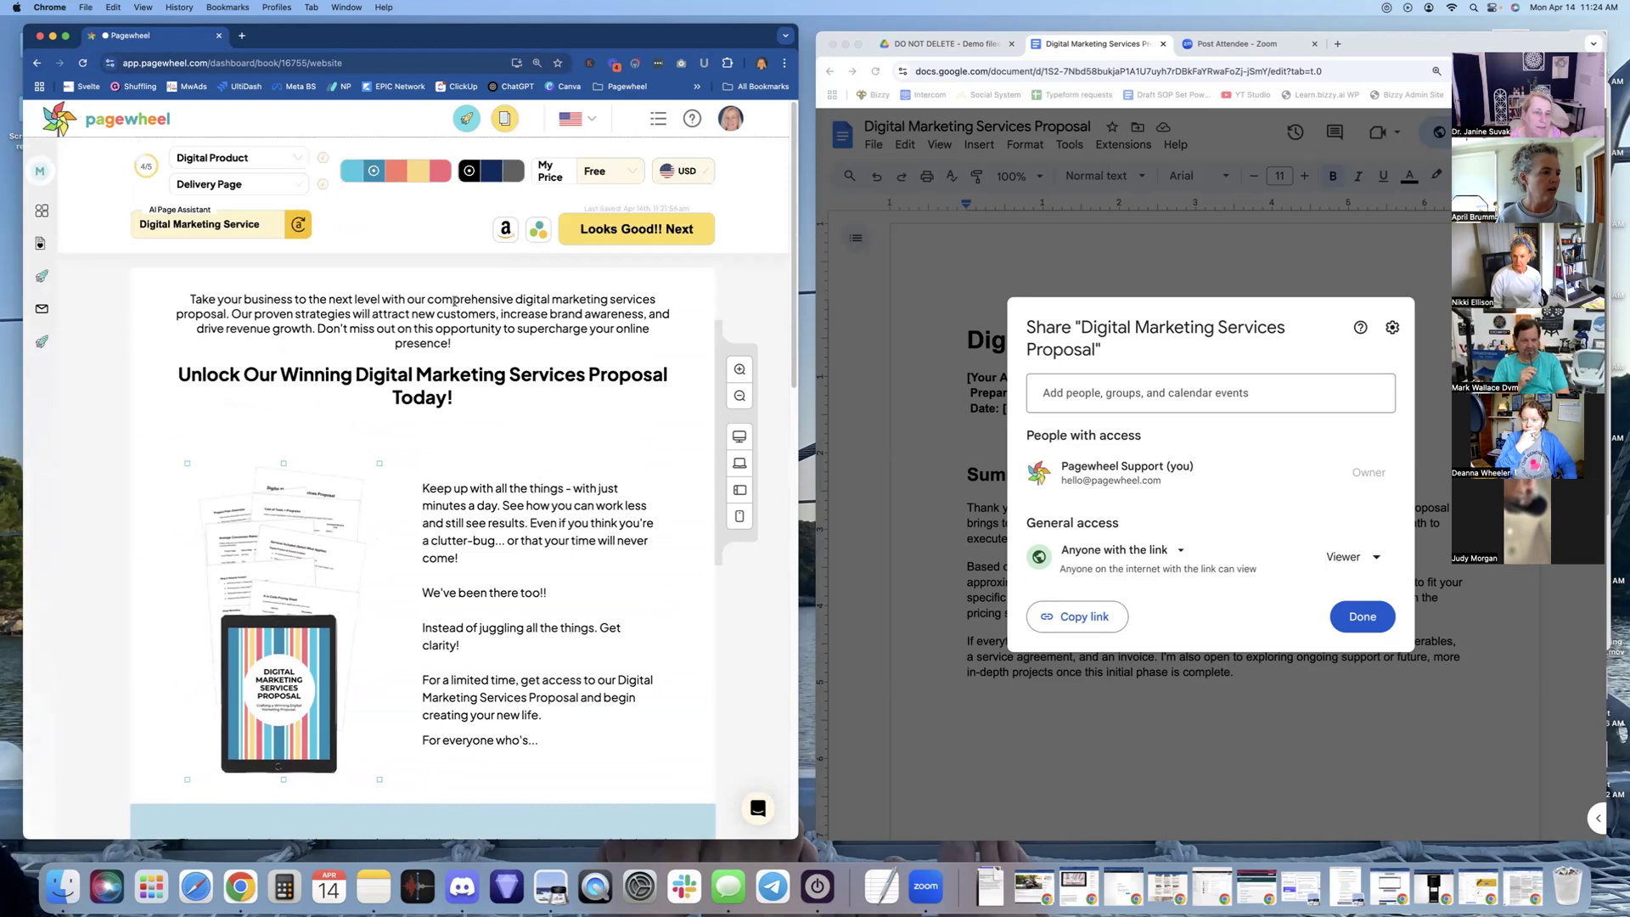
scroll(507, 525, "down", 20)
scroll(507, 525, "up", 10)
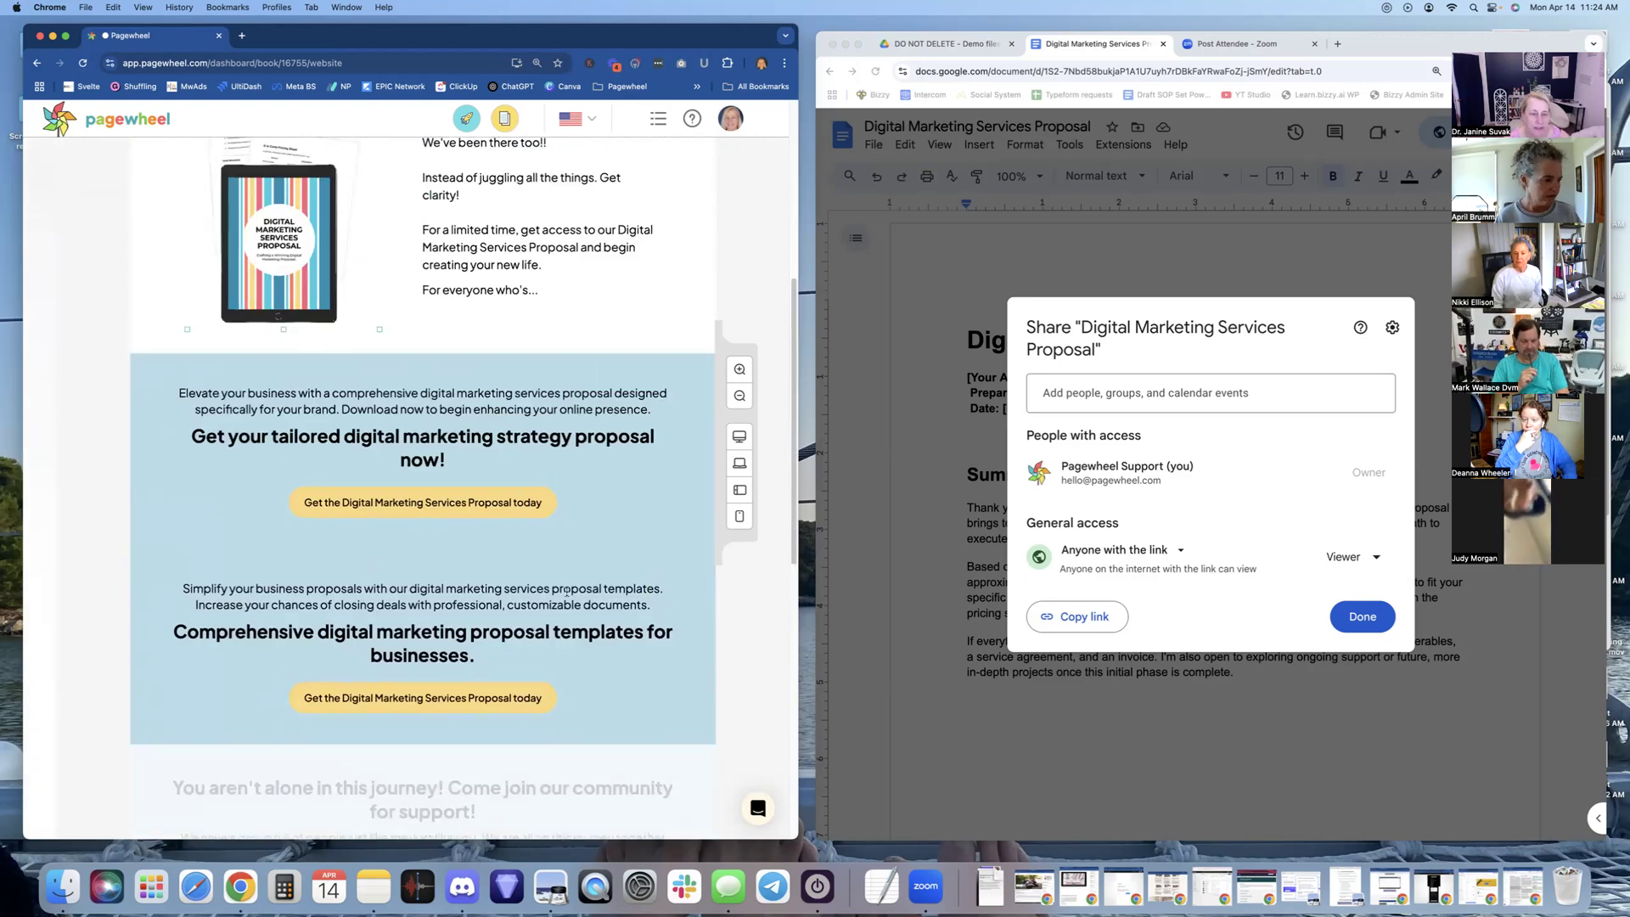
left_click(587, 396)
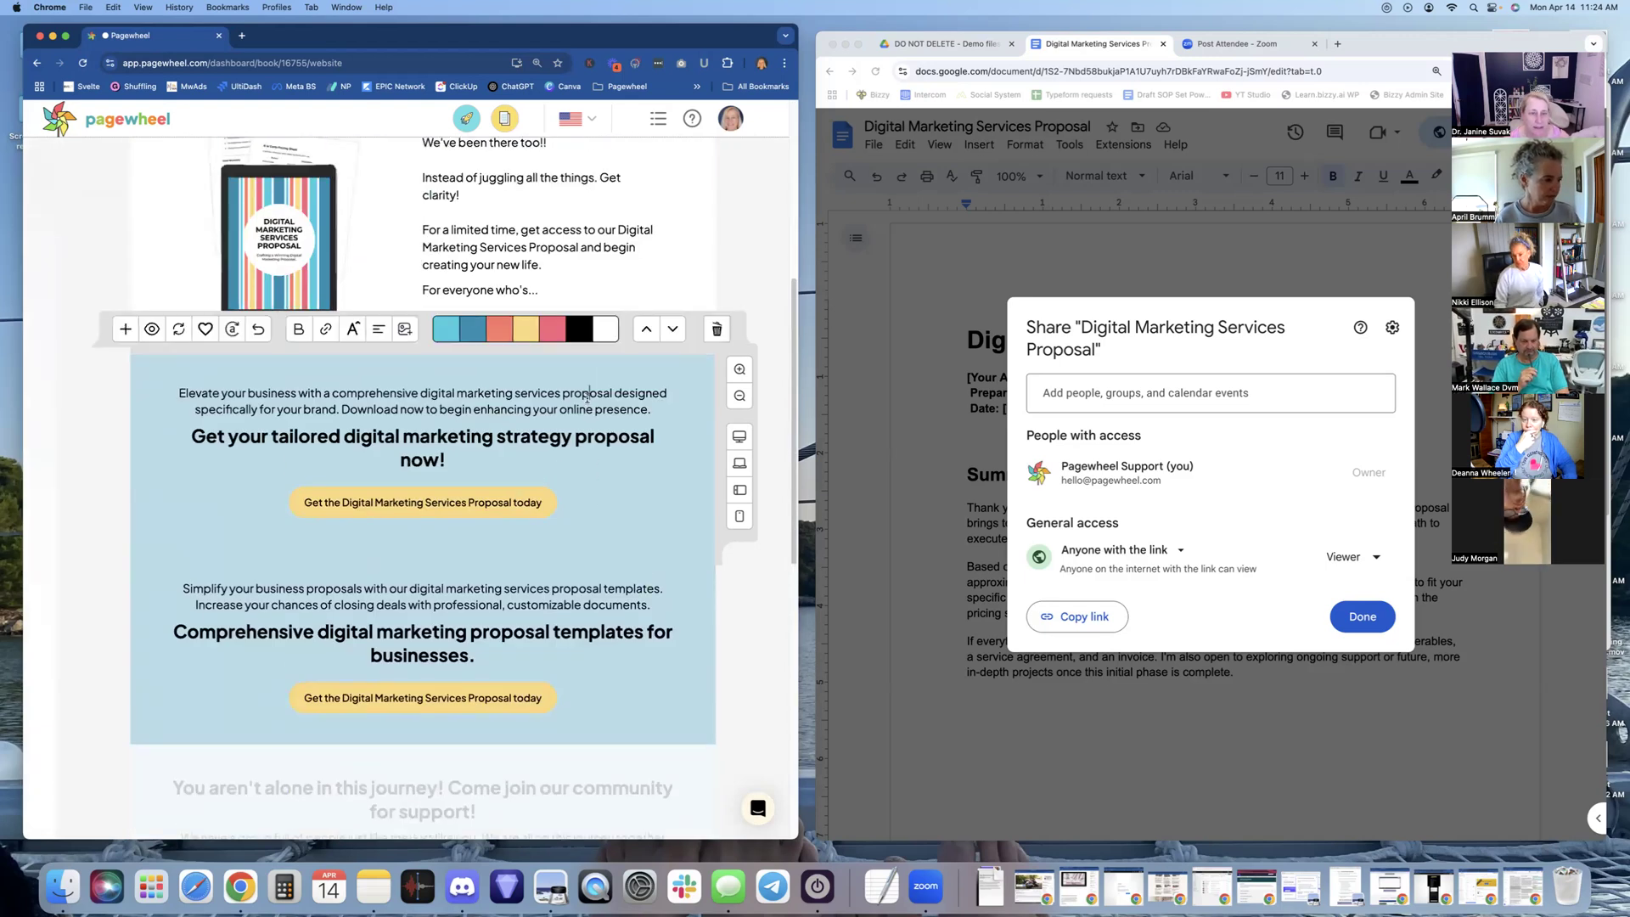
left_click(648, 329)
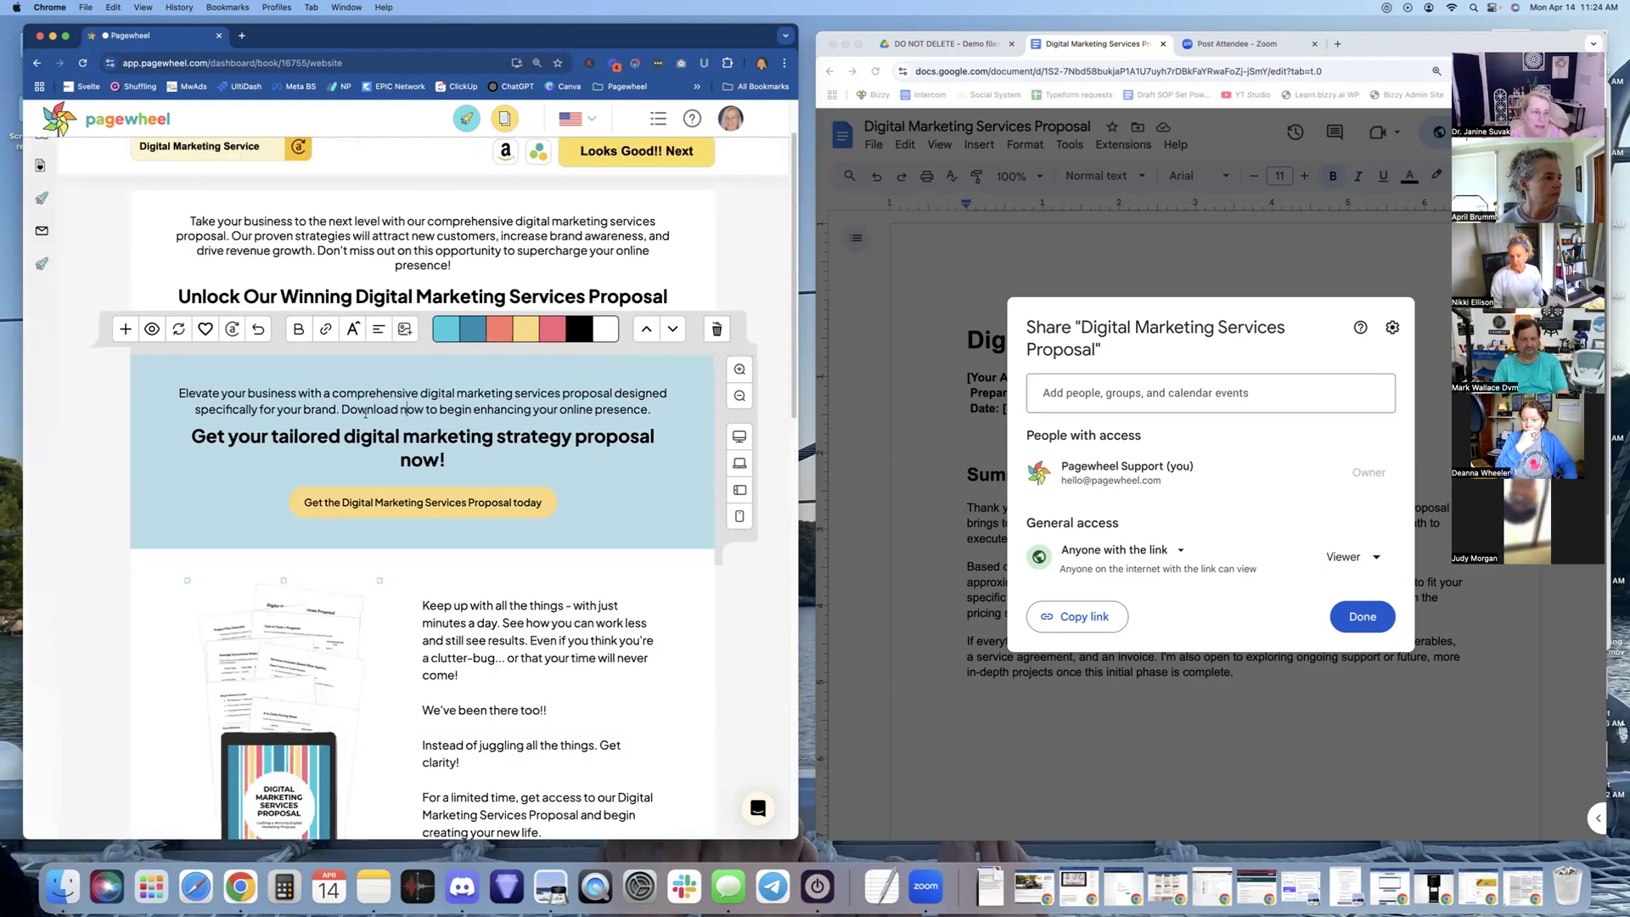
Delete the 'Elevate your business…' intro paragraph from the blue section
left_click_drag(178, 391, 344, 397)
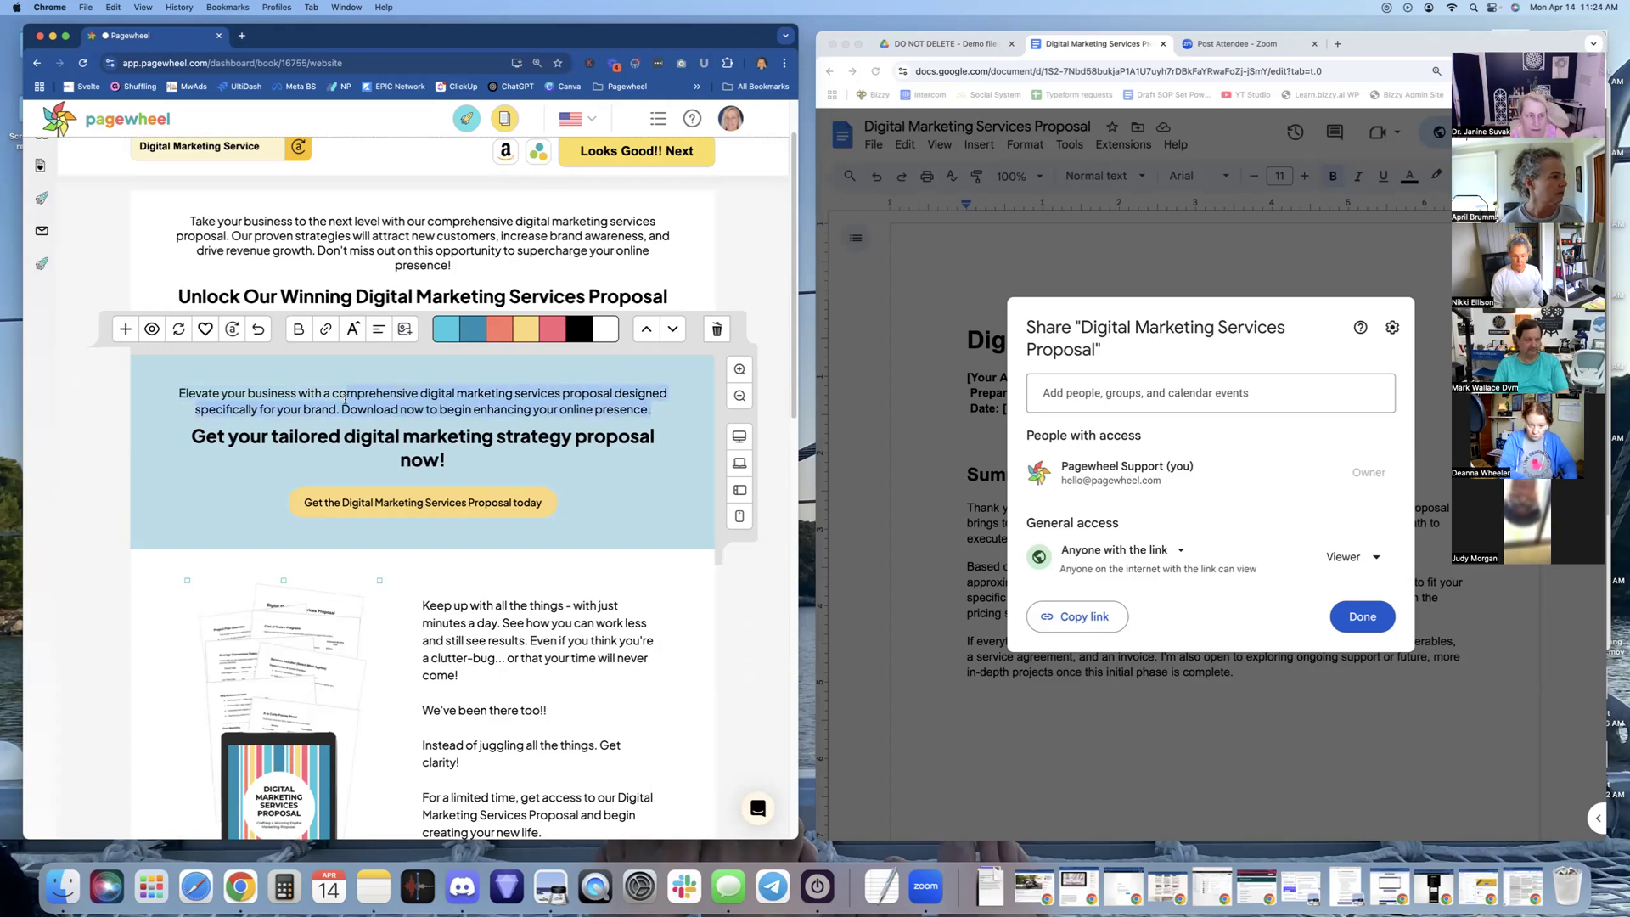
key("BackSpace")
mouse_move(506, 394)
left_mouse_down()
mouse_move(317, 398)
mouse_move(537, 395)
left_mouse_up()
left_click(355, 395)
key("BackSpace")
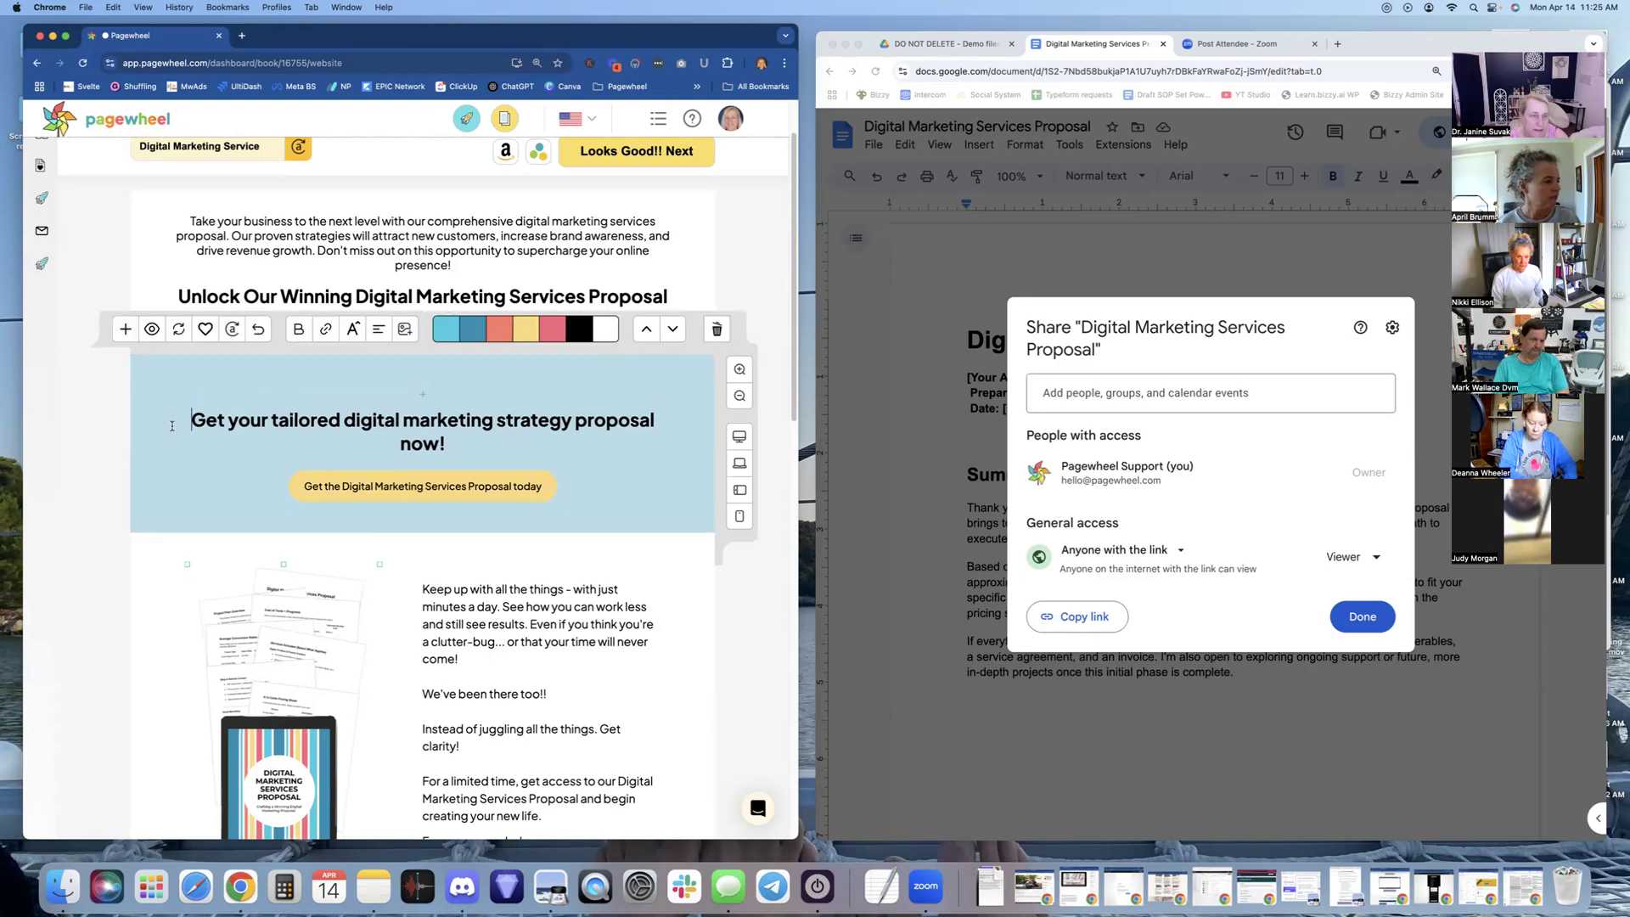
Replace the blue section's heading with 'Copy the Google doc version here!'
left_click(193, 419)
left_click_drag(230, 422, 191, 420)
left_click(448, 441)
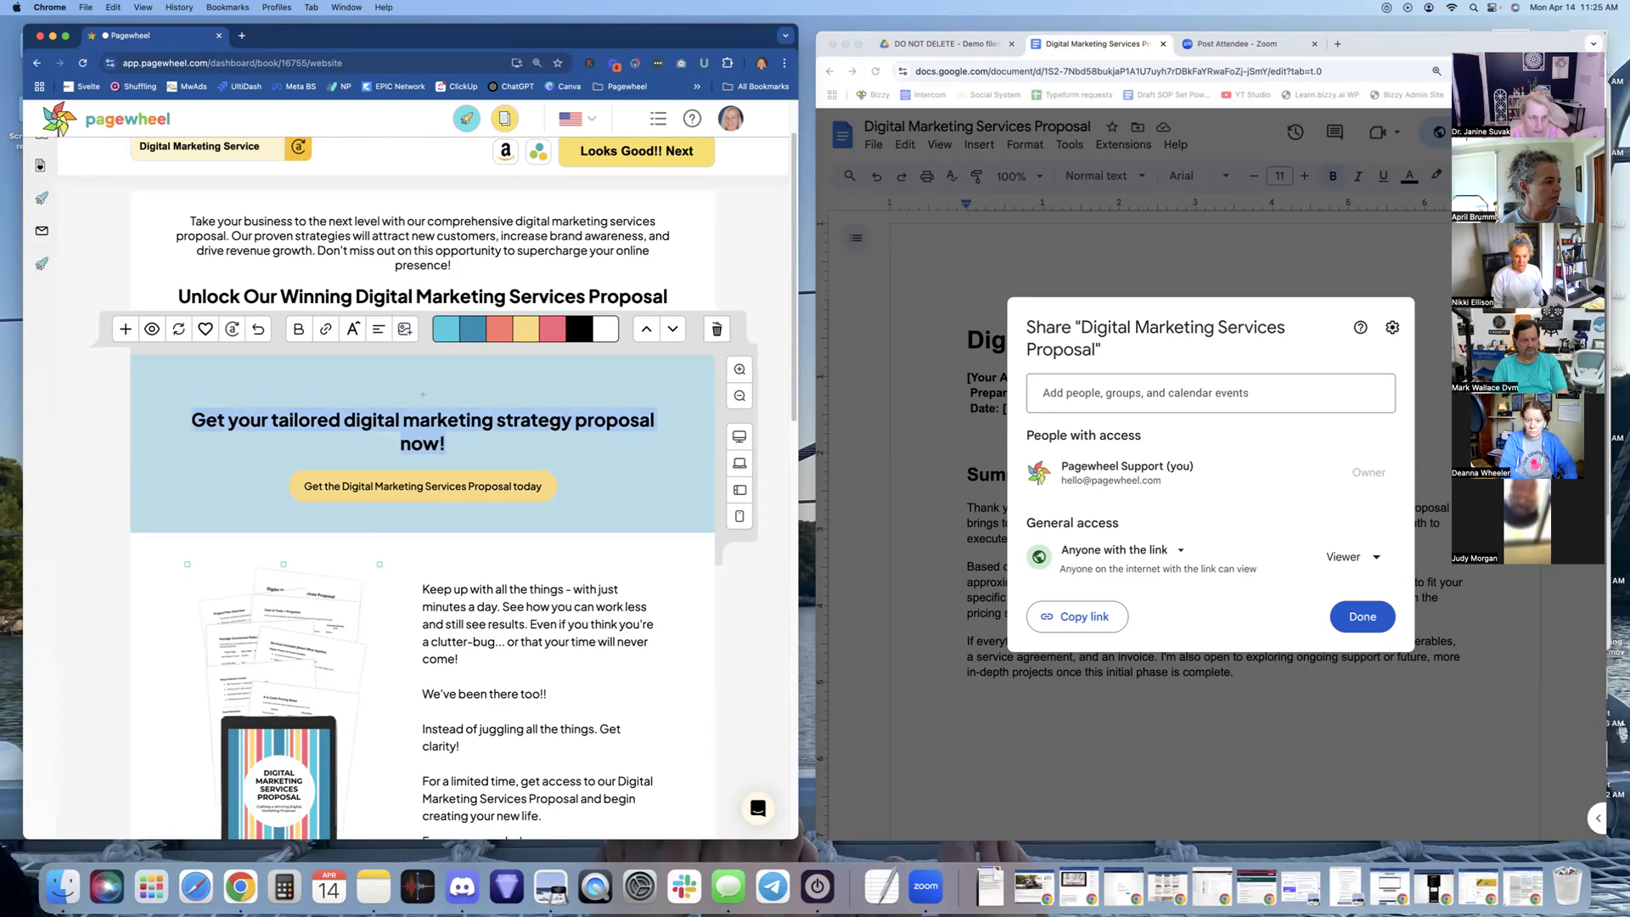
key("BackSpace")
type("Copy")
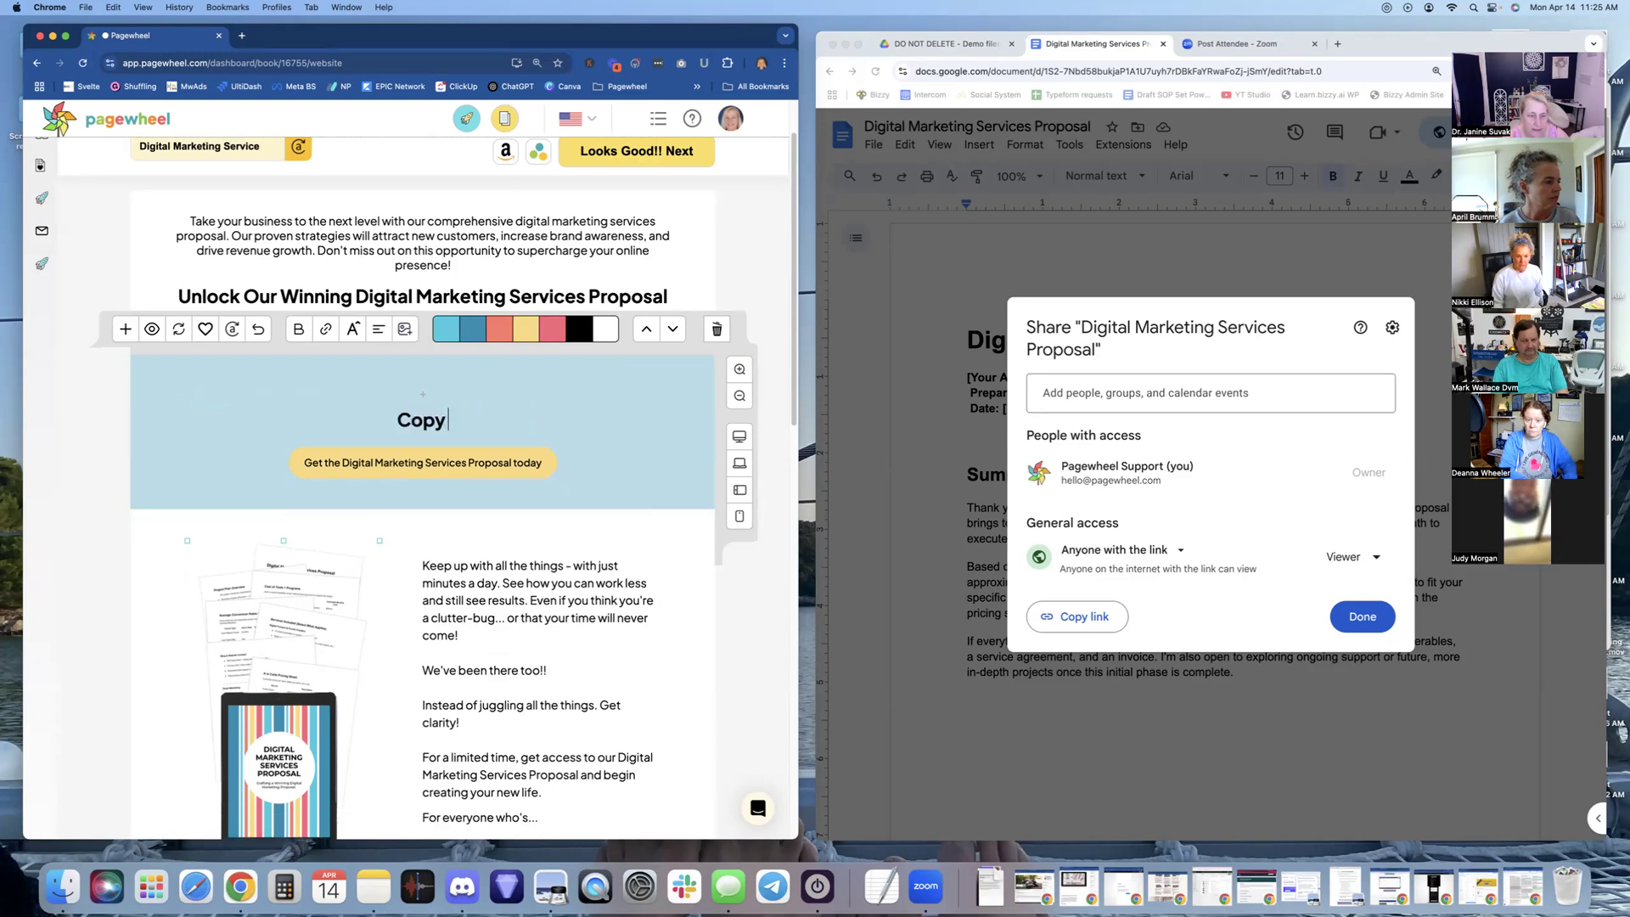
type(" the Google doc version here~")
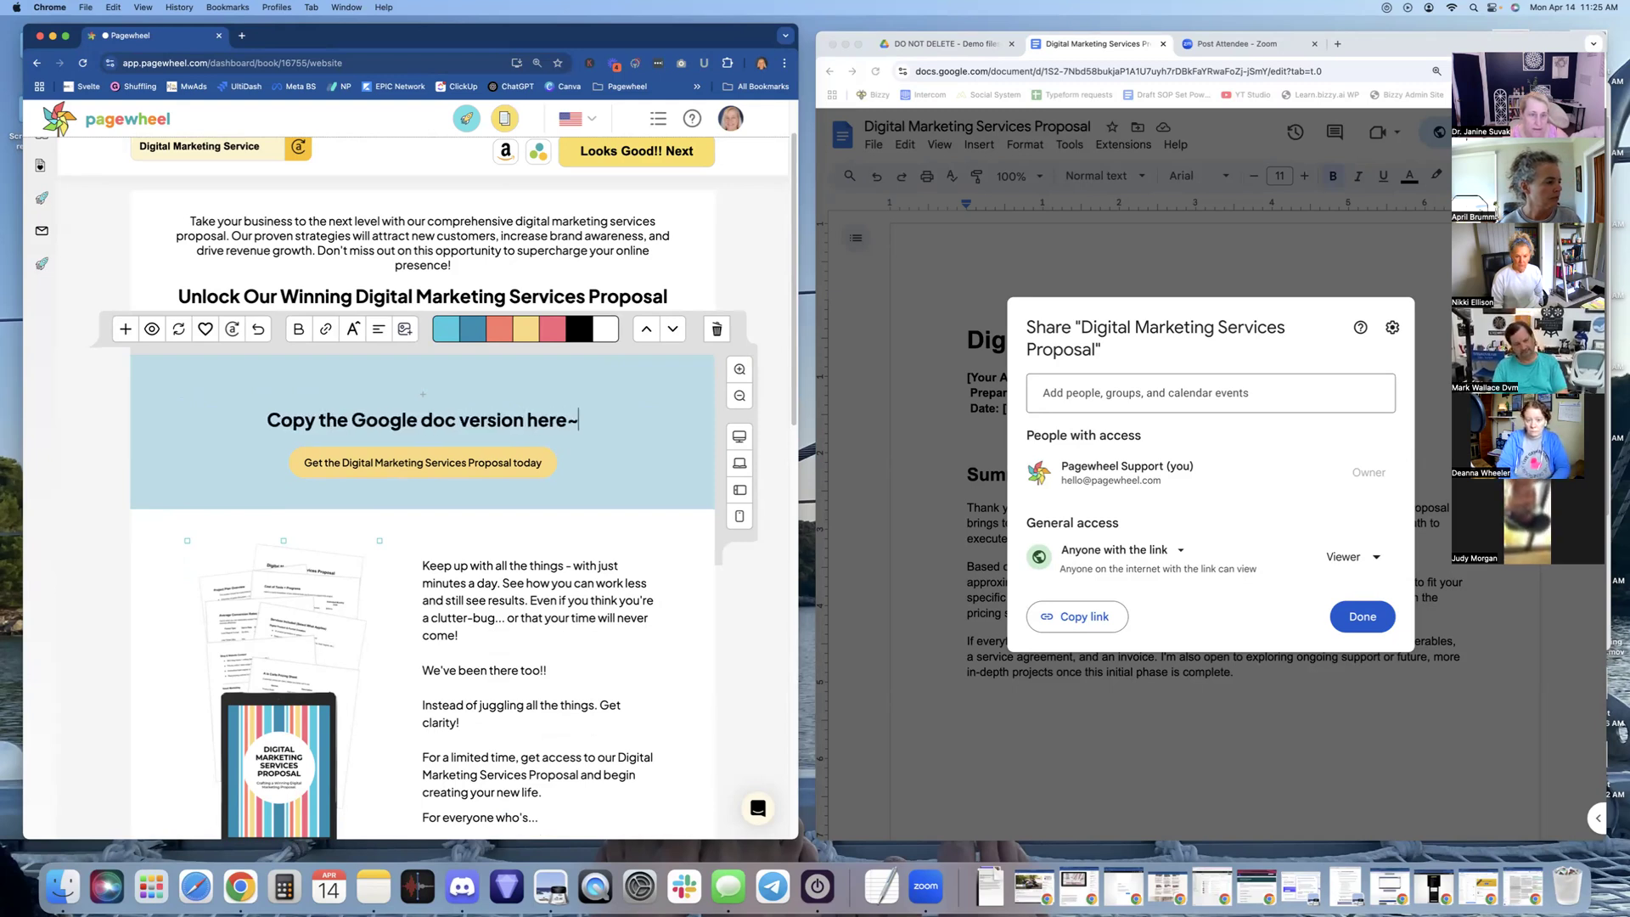
key("BackSpace")
type("!")
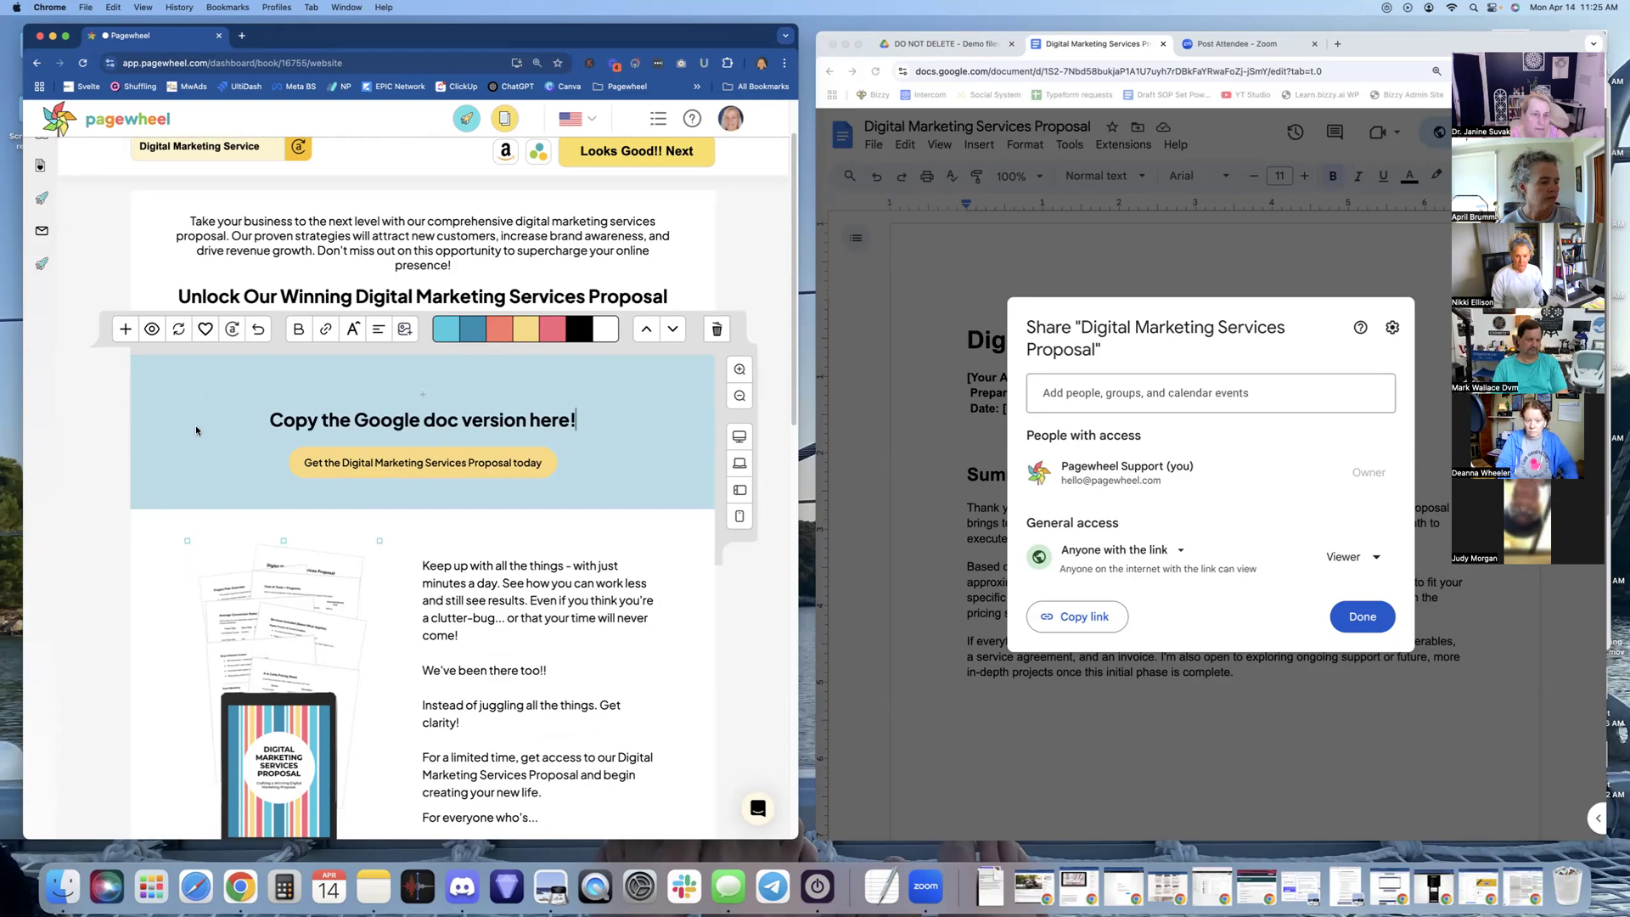
left_click(376, 460)
left_click_drag(306, 463, 542, 463)
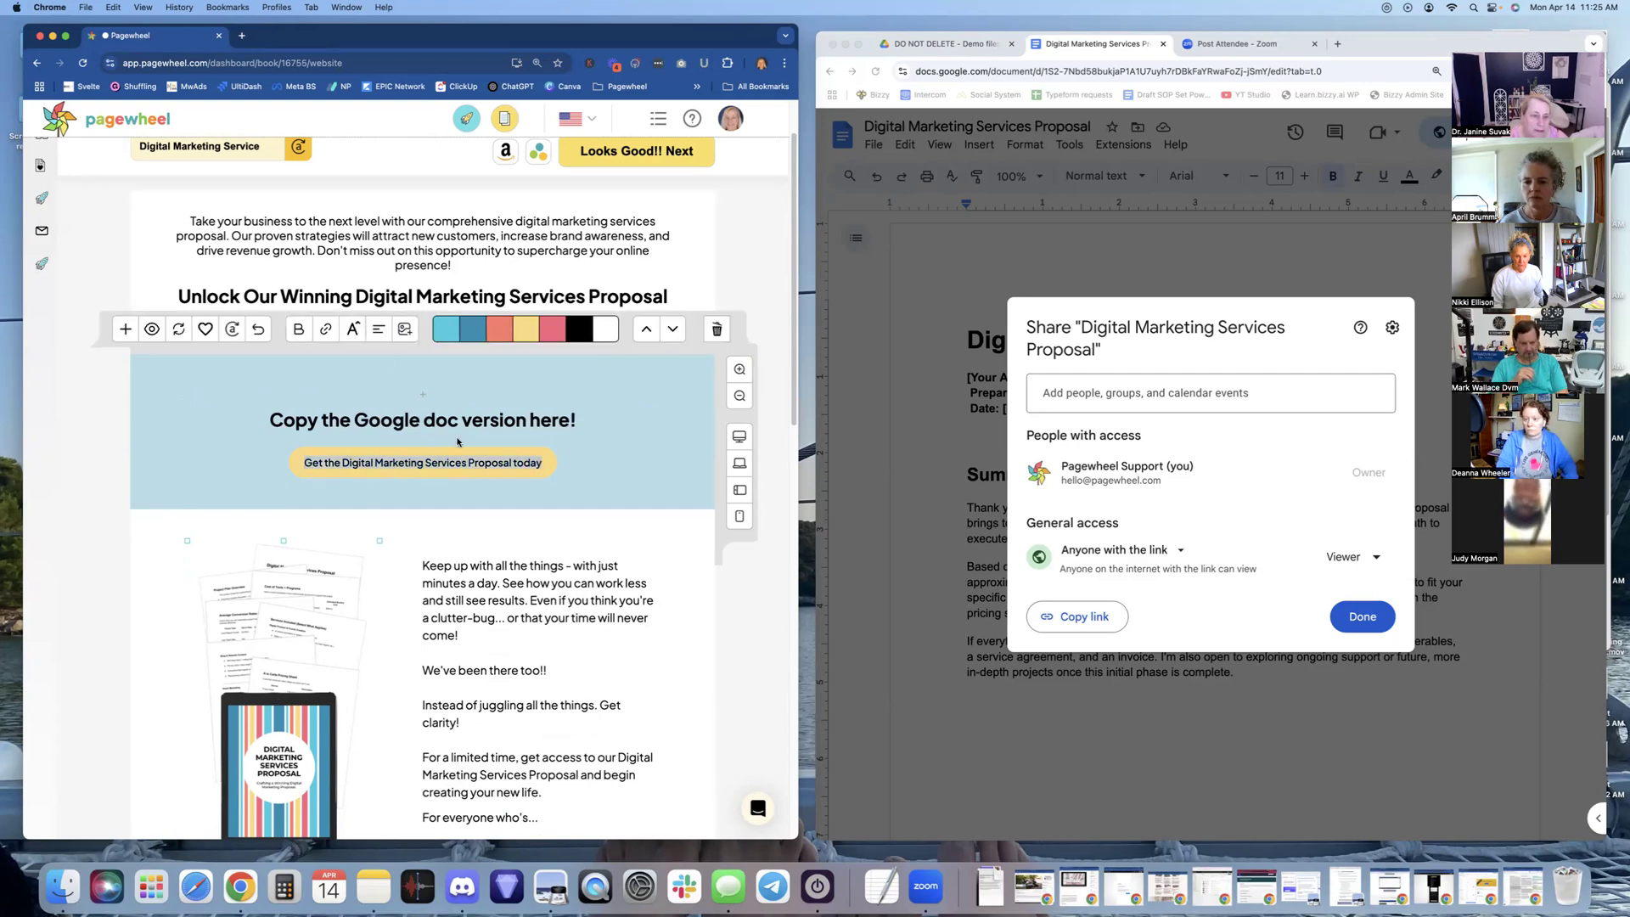
Link the proposal button to the pasted Google Doc share URL
left_click(325, 329)
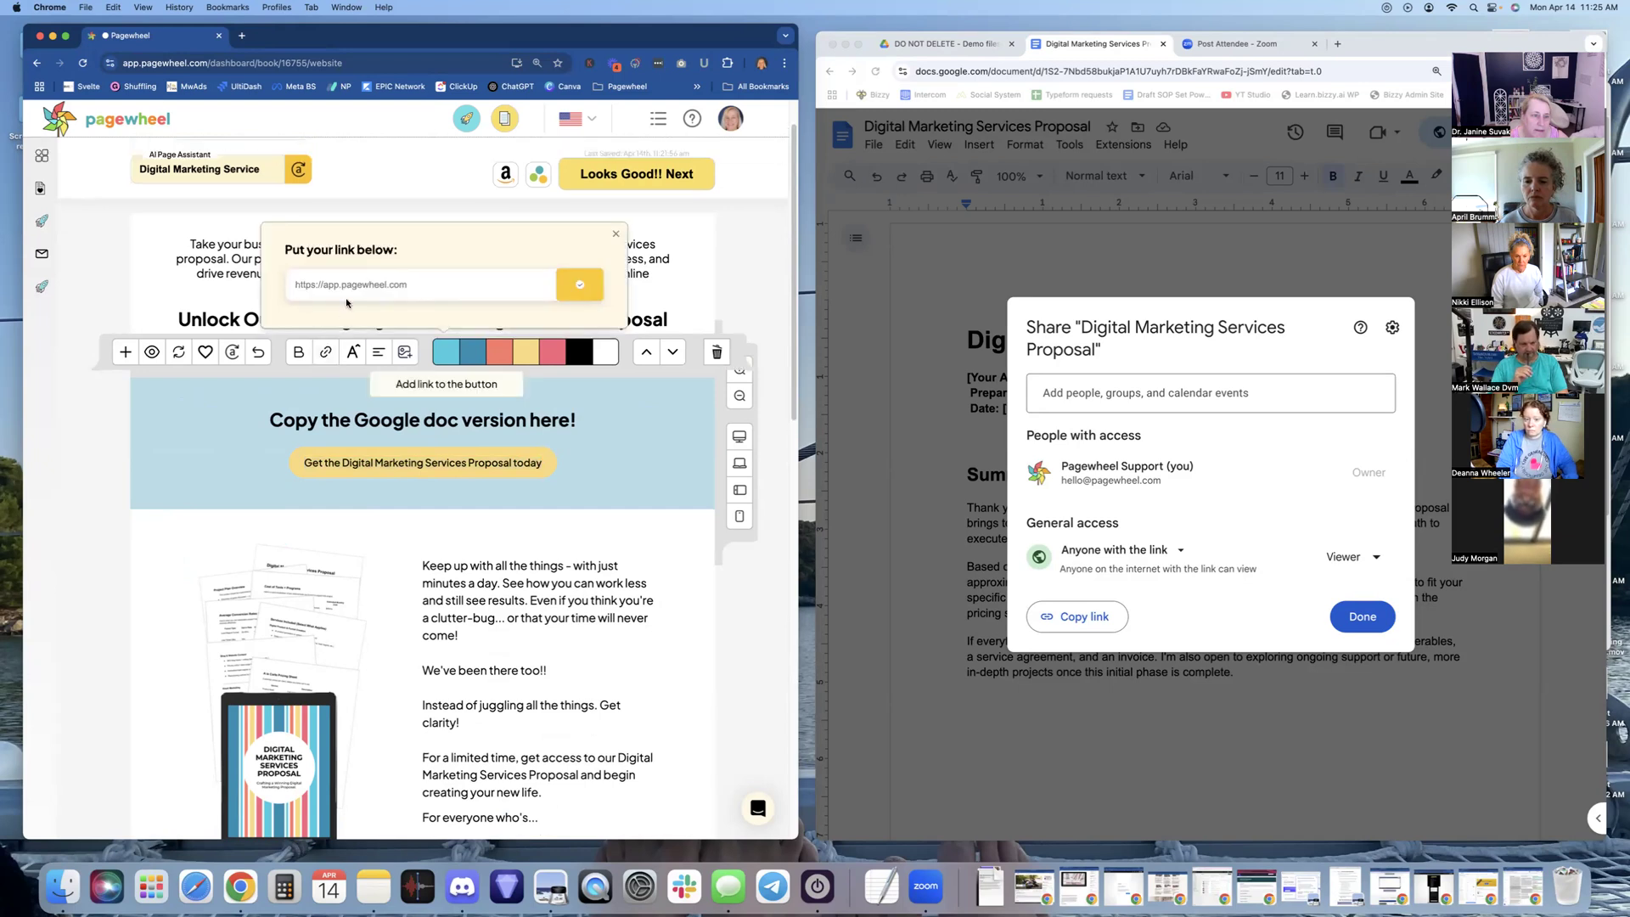
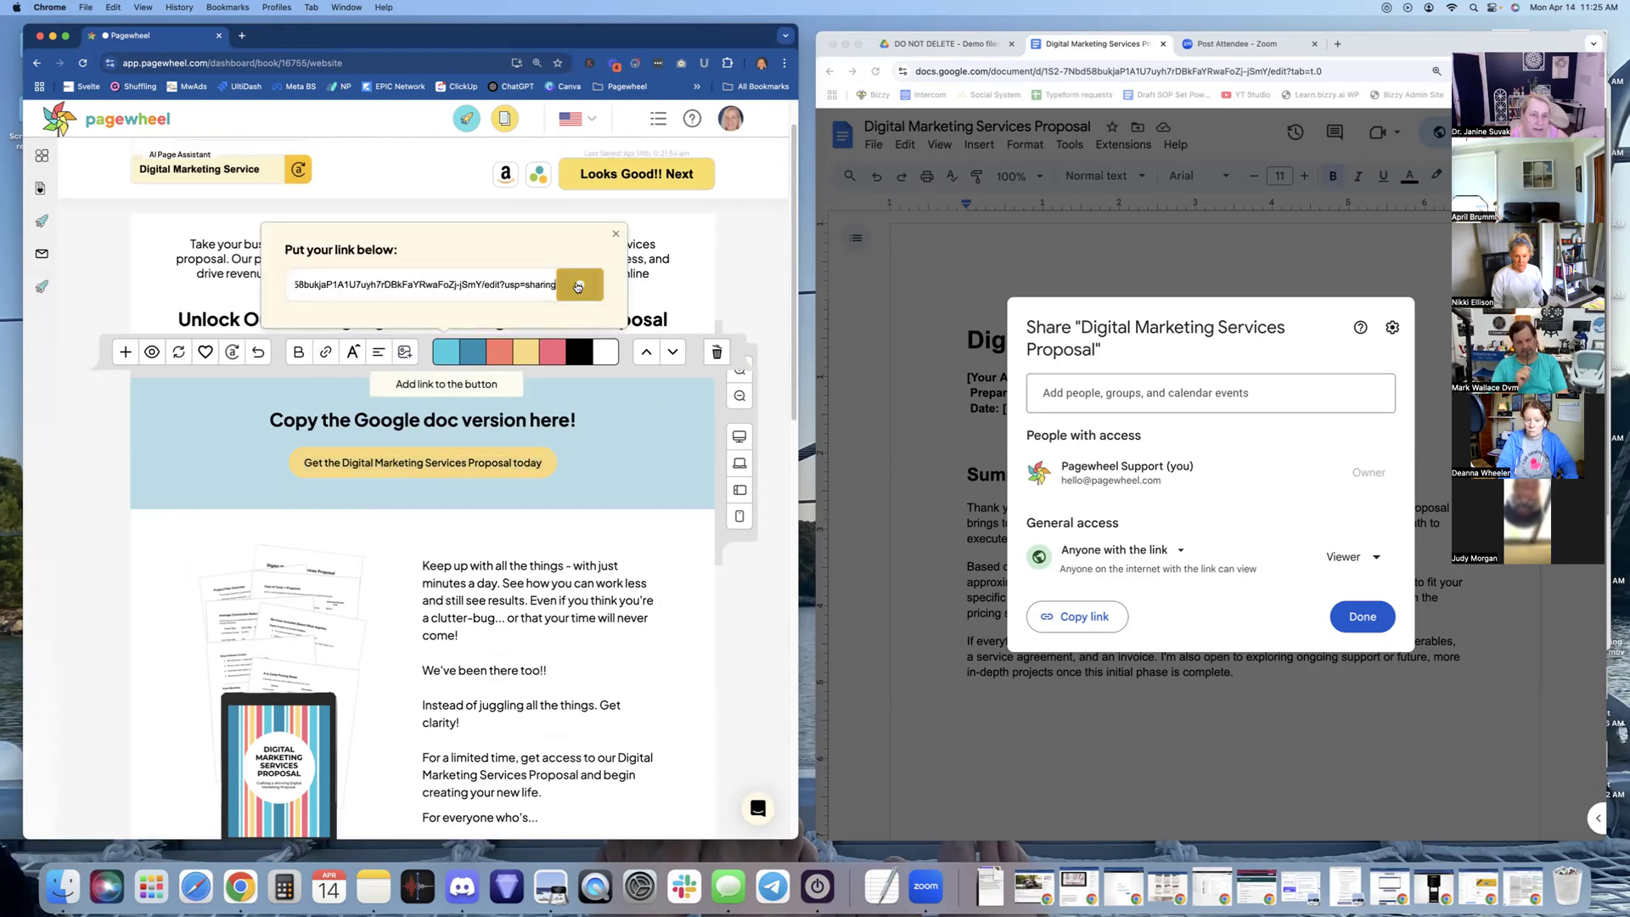
left_click(580, 286)
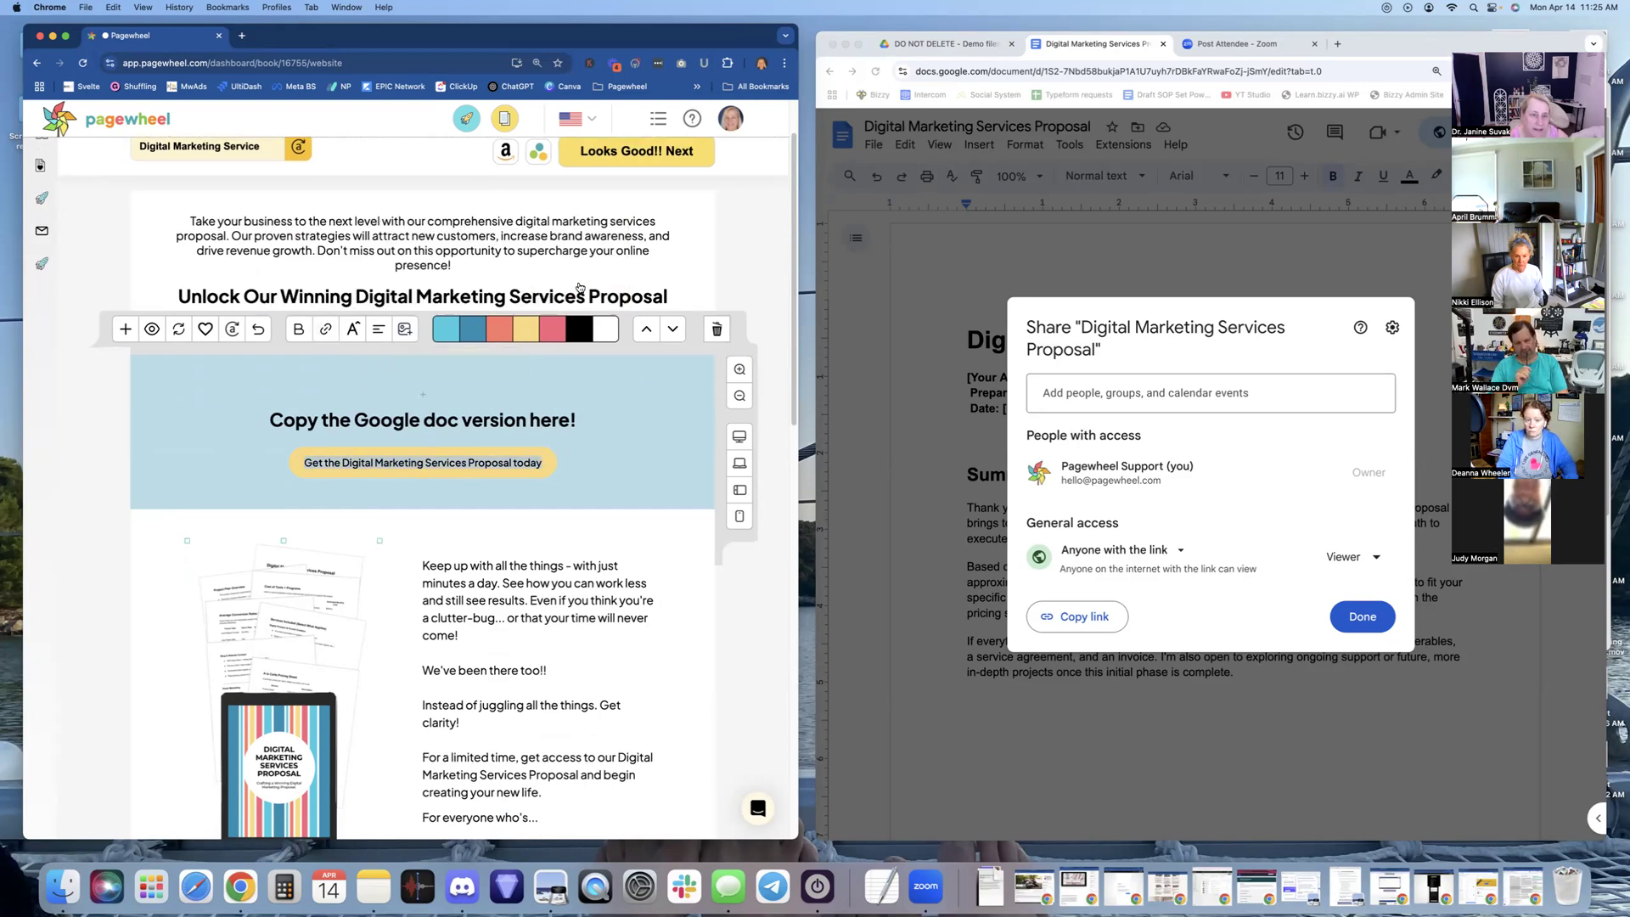
left_click(608, 542)
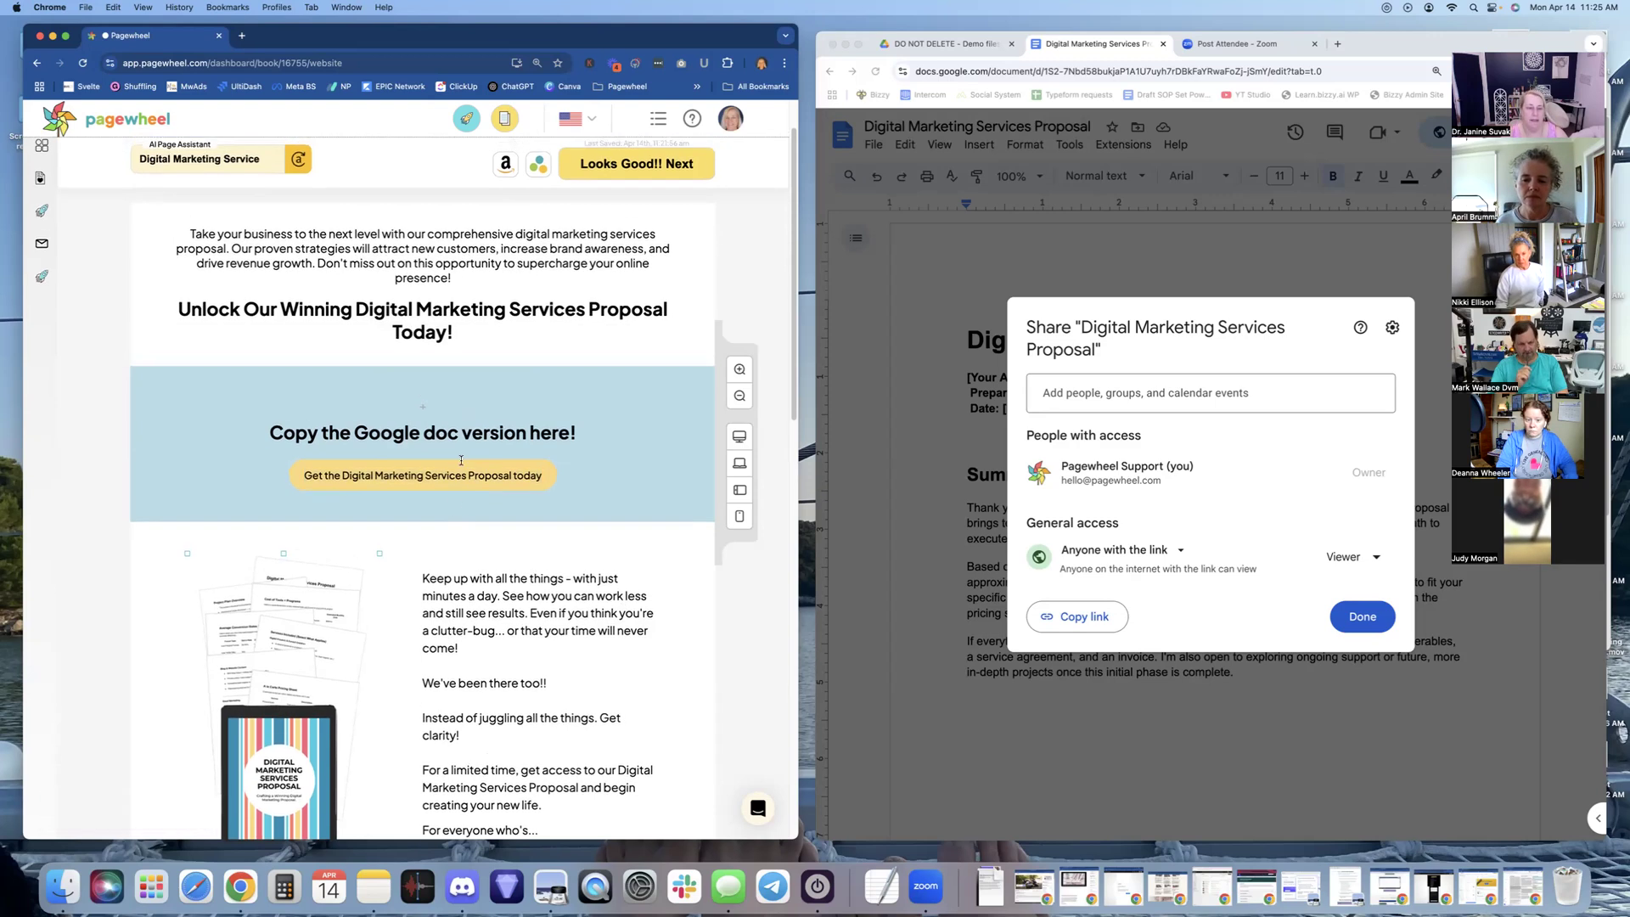
Close the Google Docs sharing dialog with Done
left_click(1355, 618)
left_click(1356, 617)
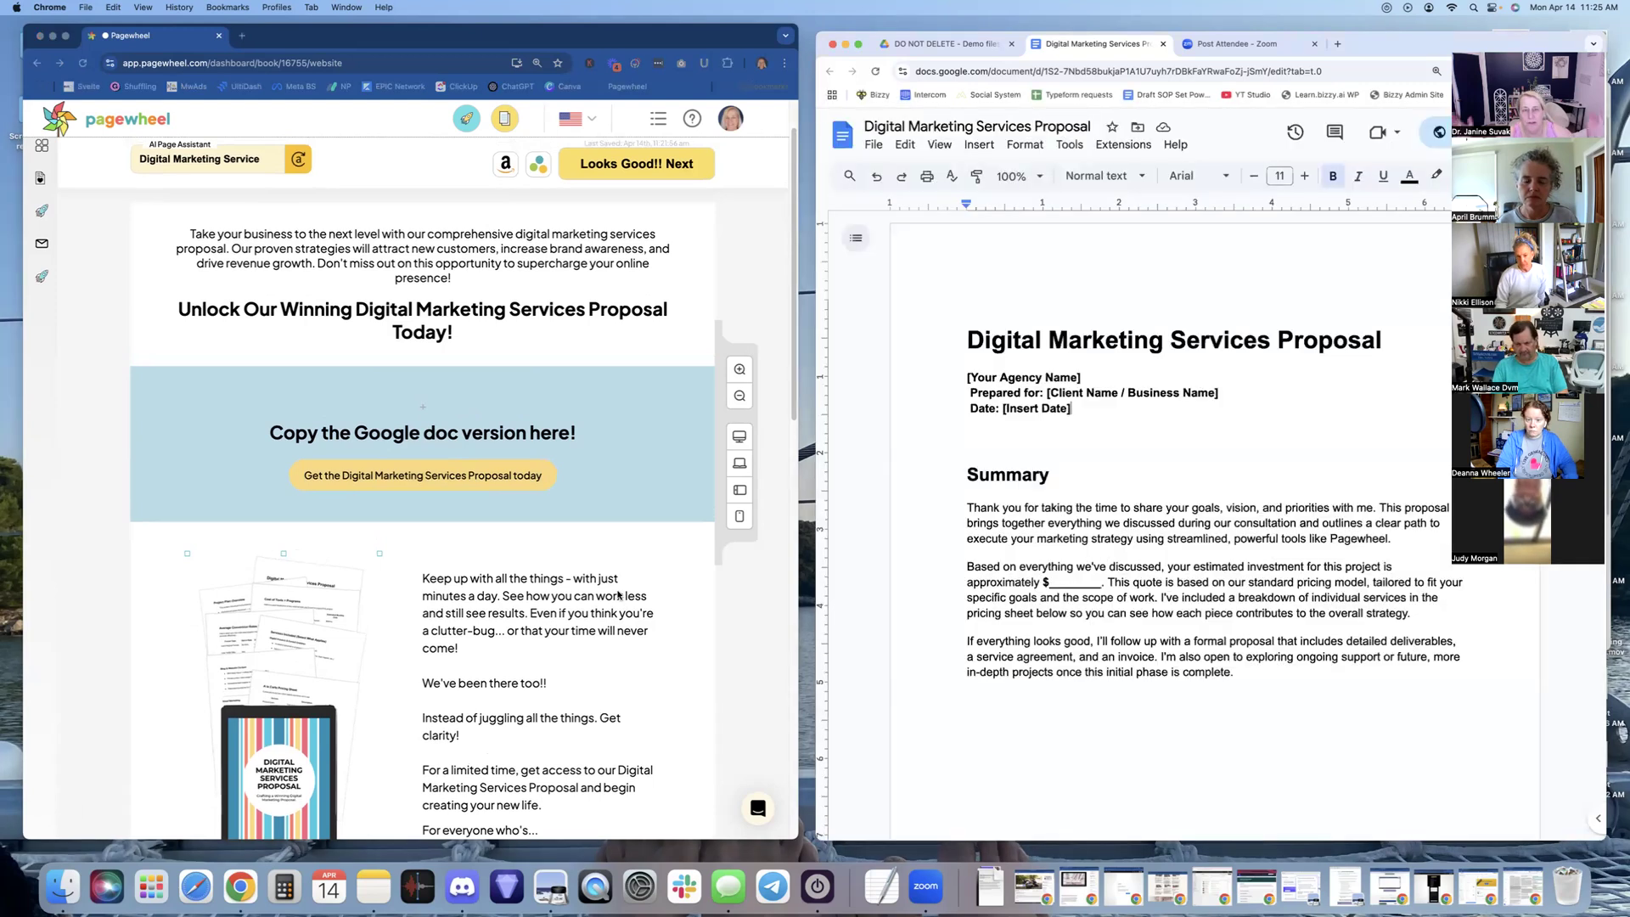
scroll(594, 643, "down", 10)
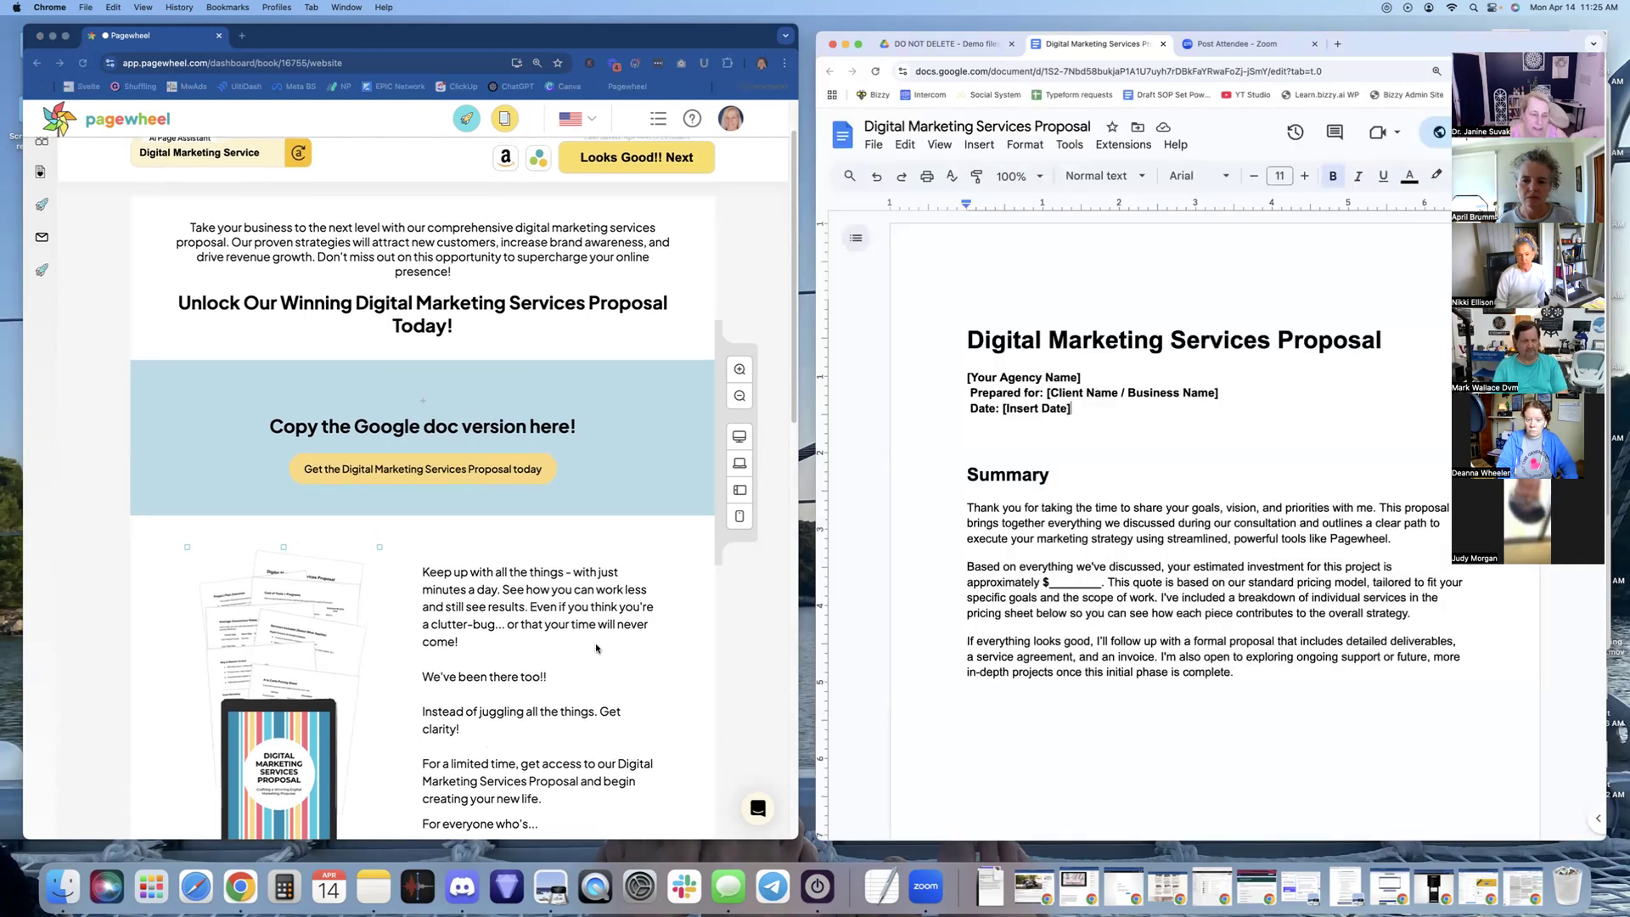
scroll(443, 350, "up", 10)
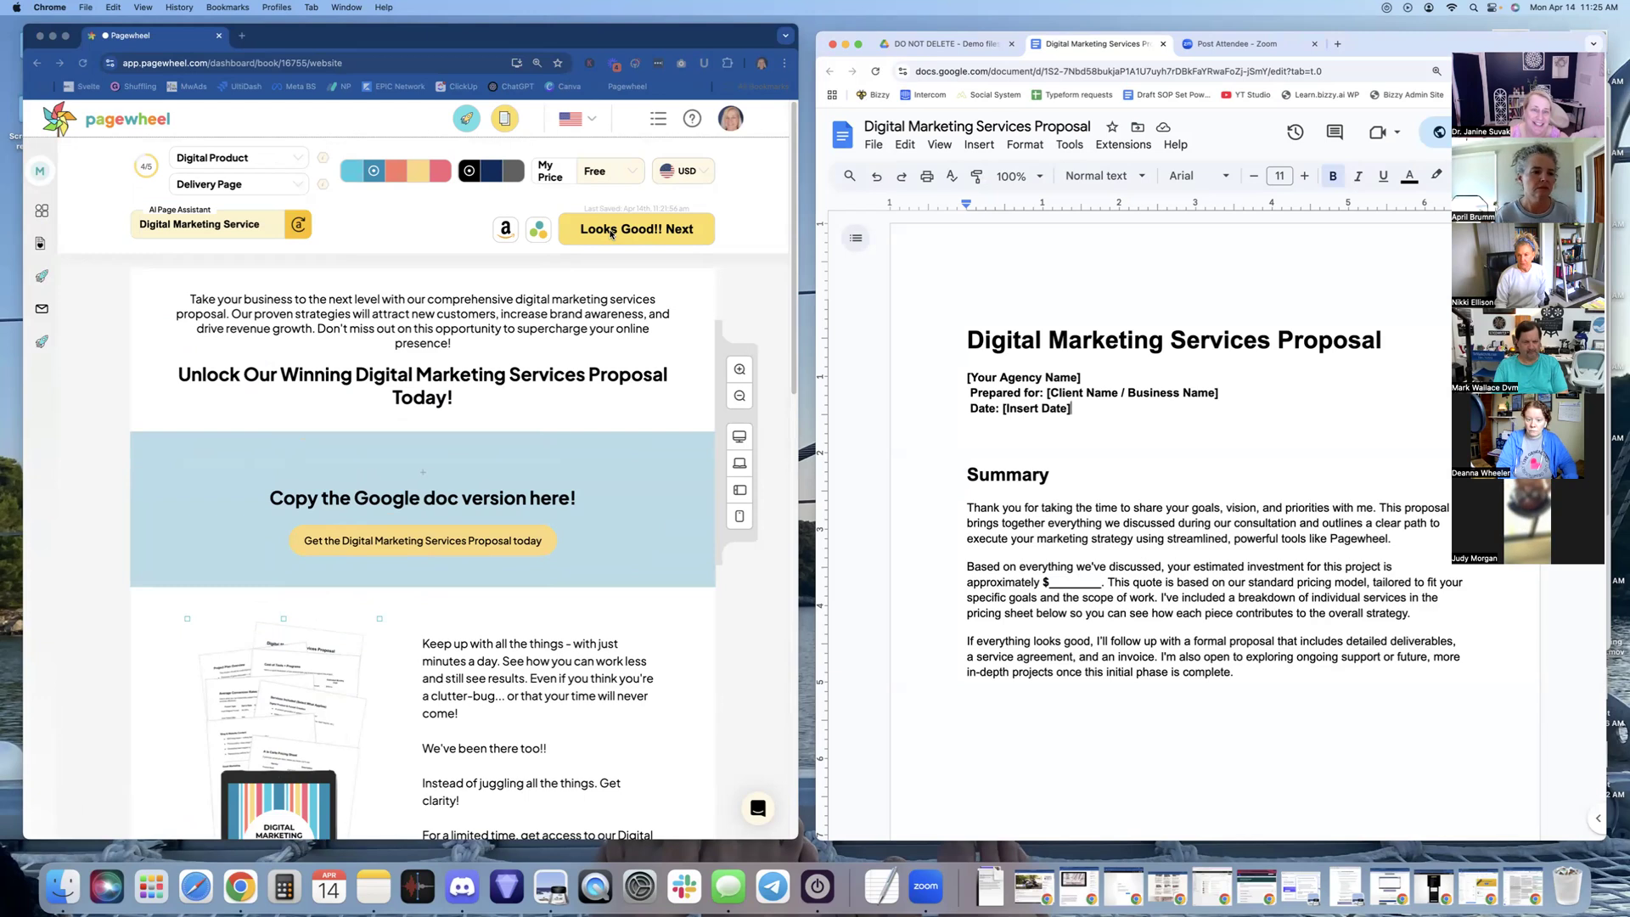
Approve the delivery page, regenerate the share-preview cover image three times, and confirm the meta data
left_click(639, 232)
left_click(639, 229)
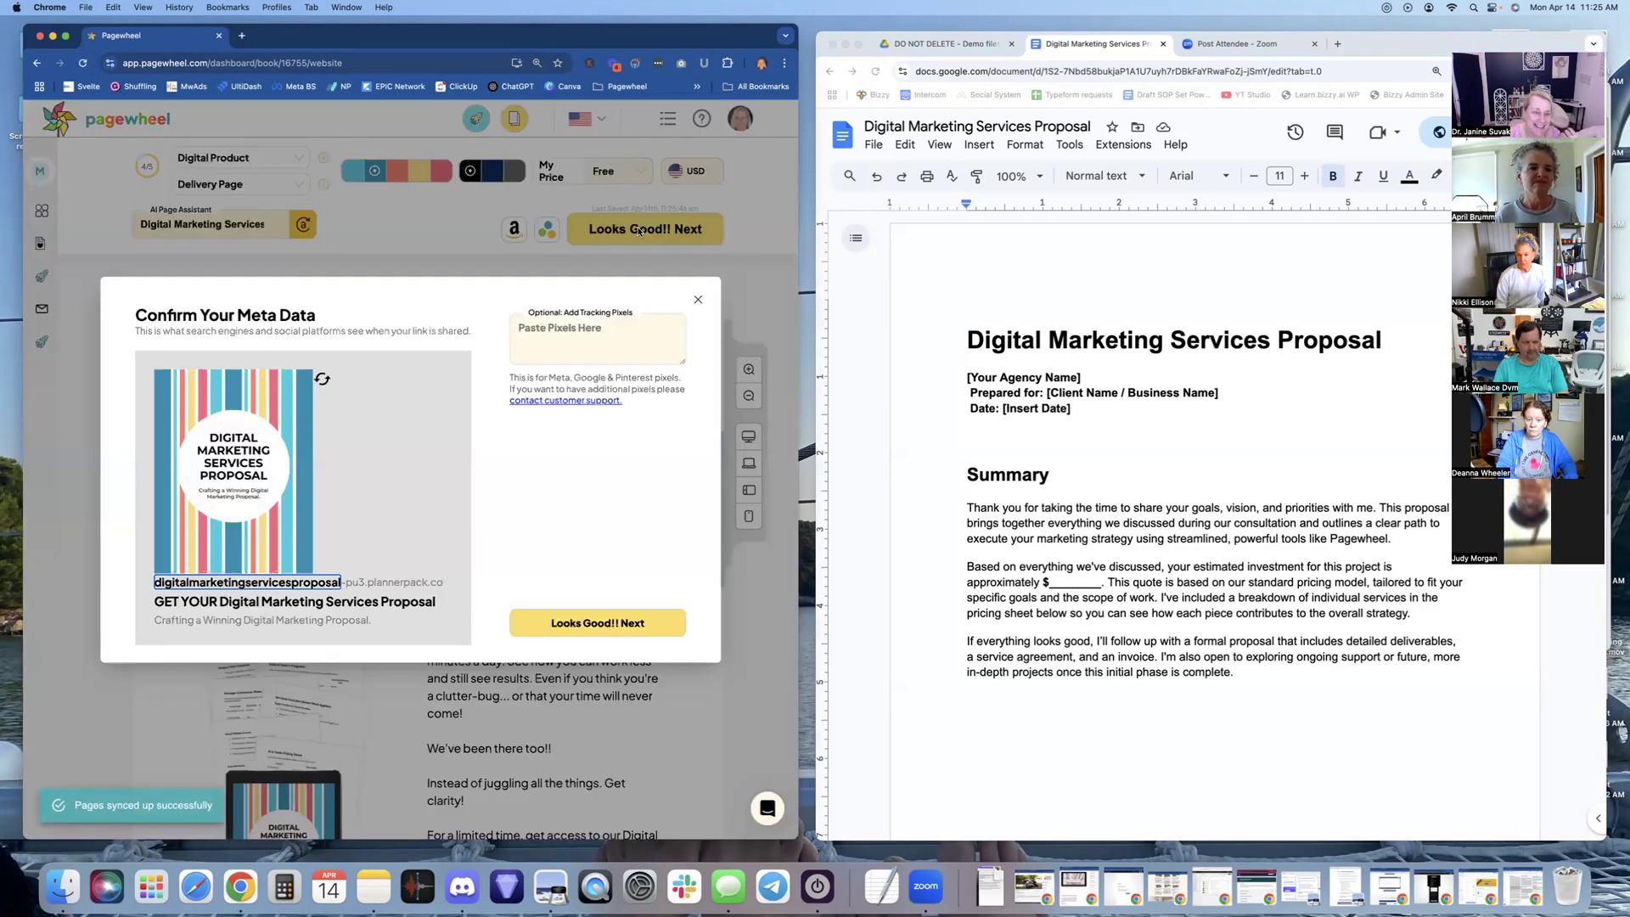
left_click(322, 380)
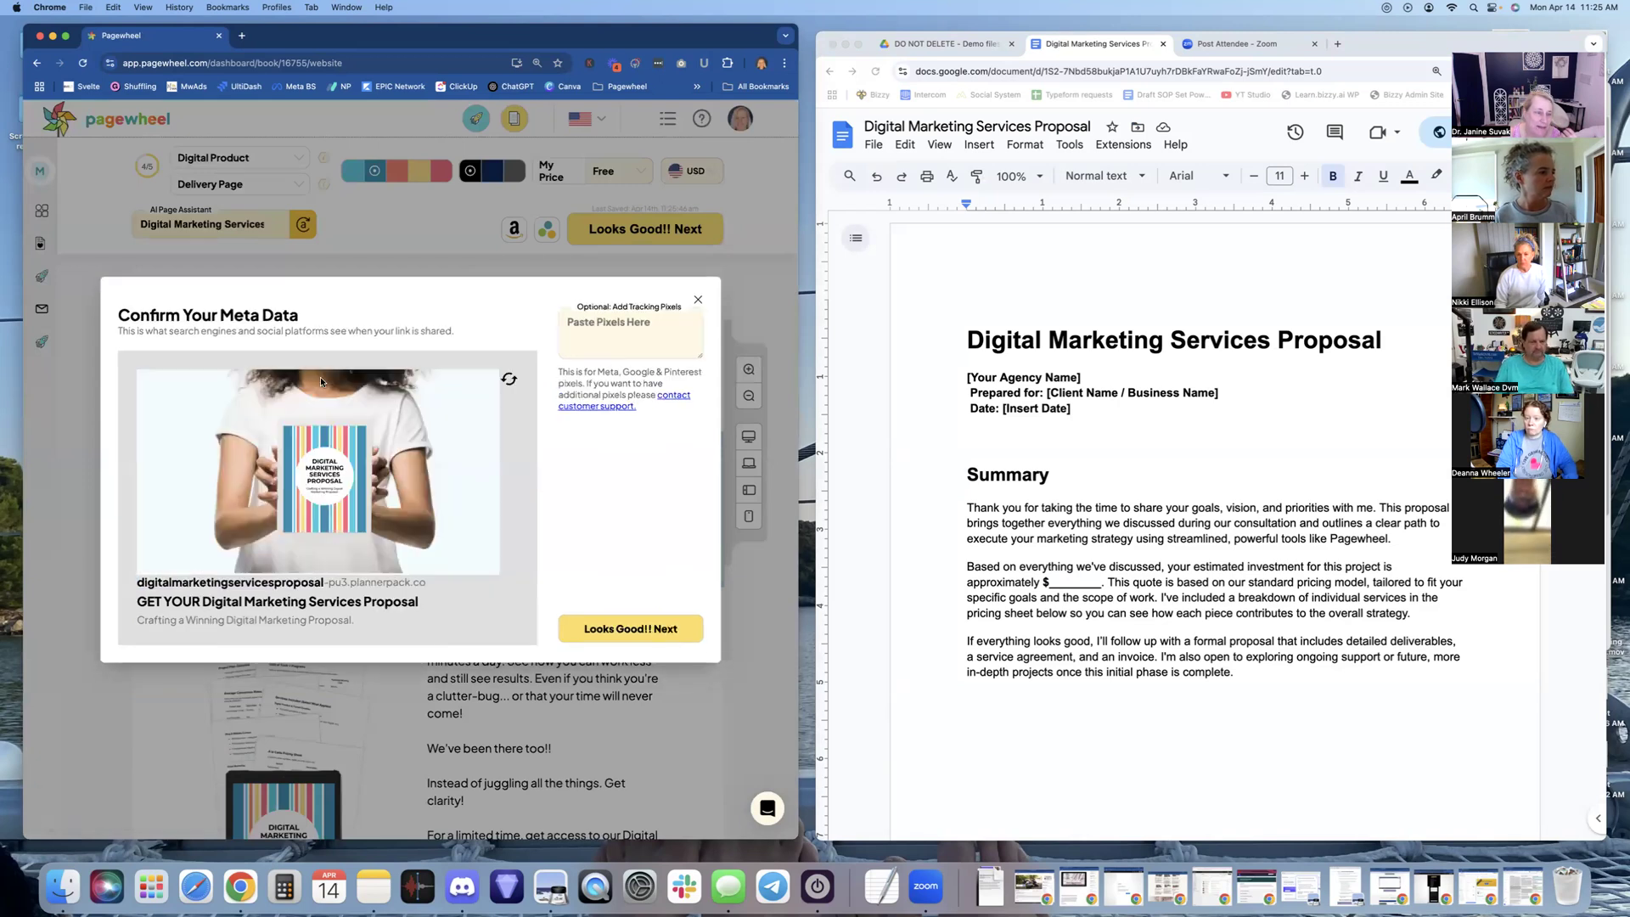
left_click(508, 379)
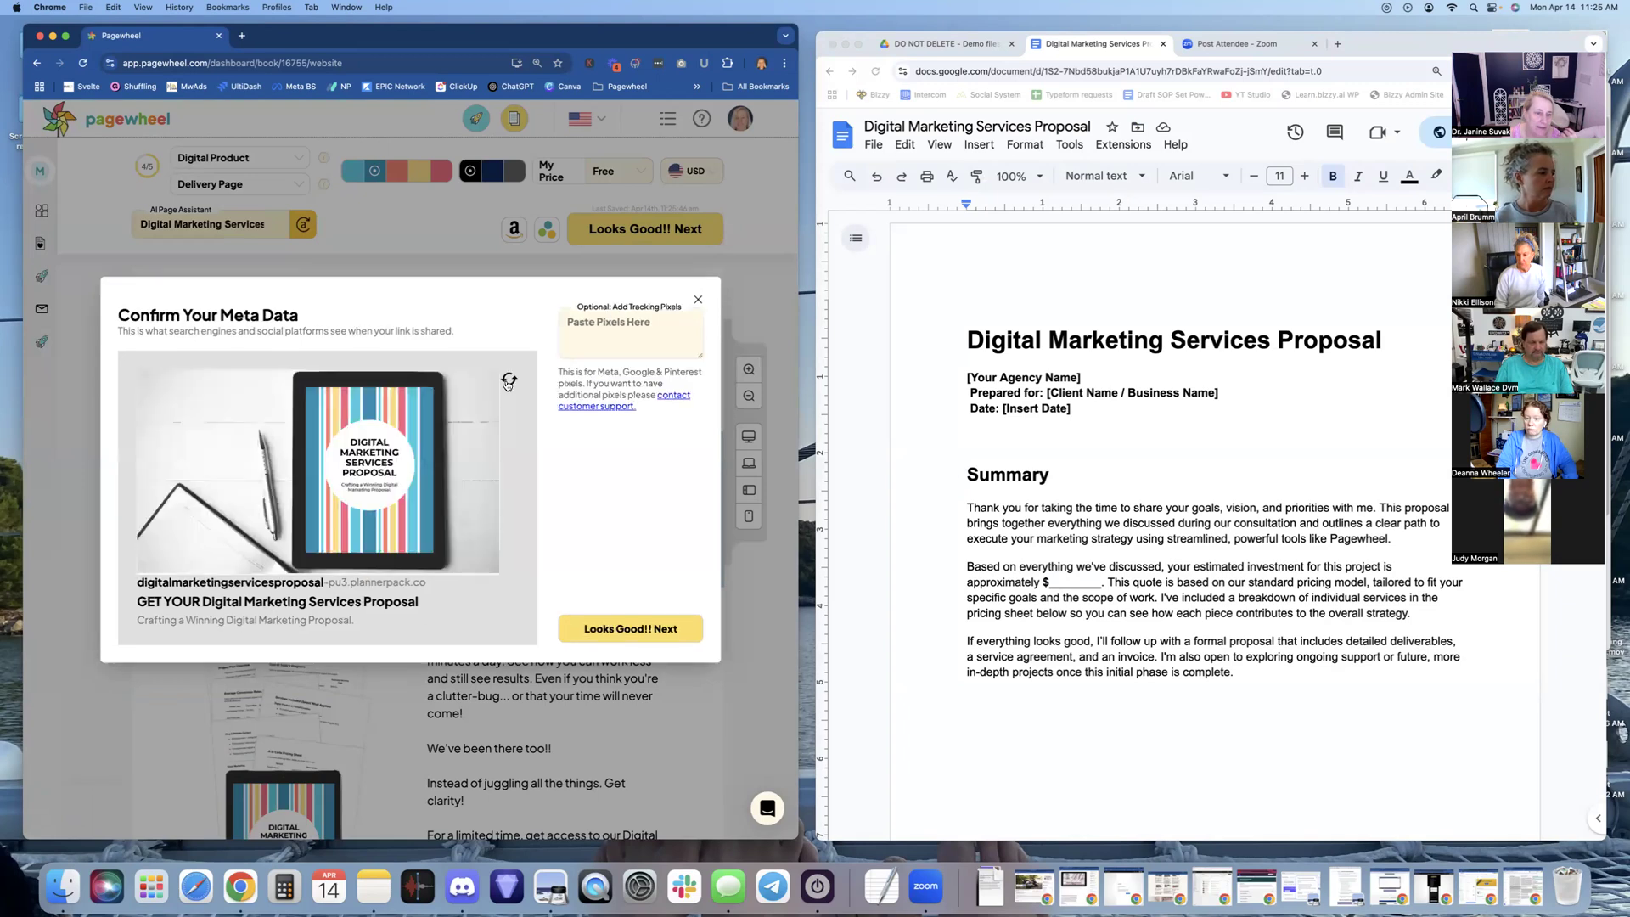
left_click(509, 380)
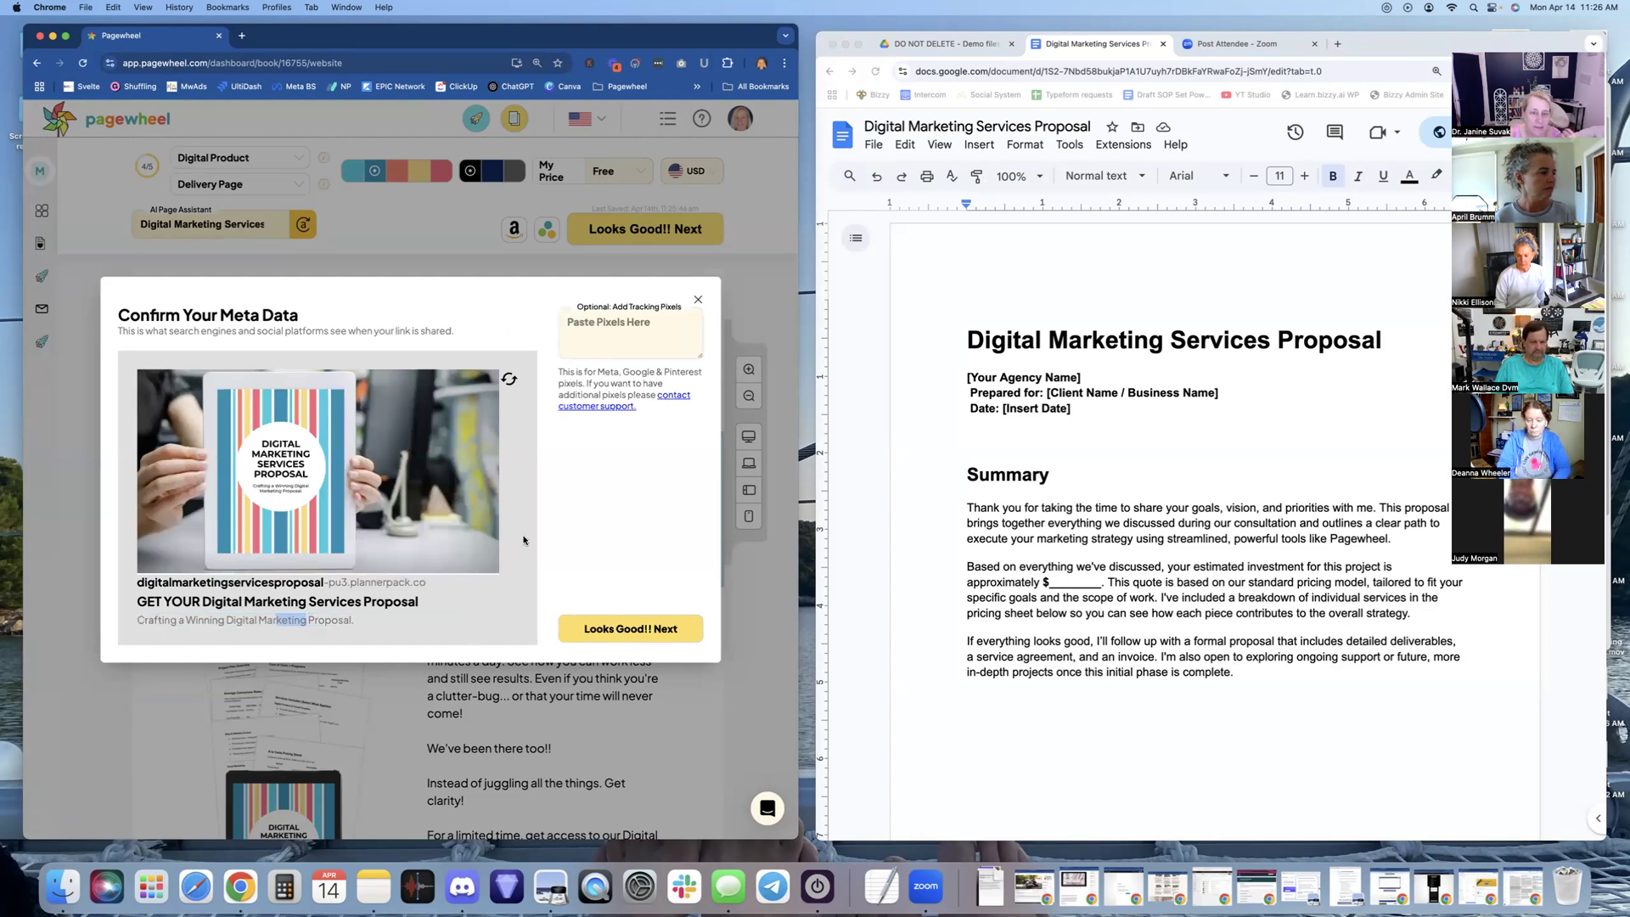
left_click(643, 329)
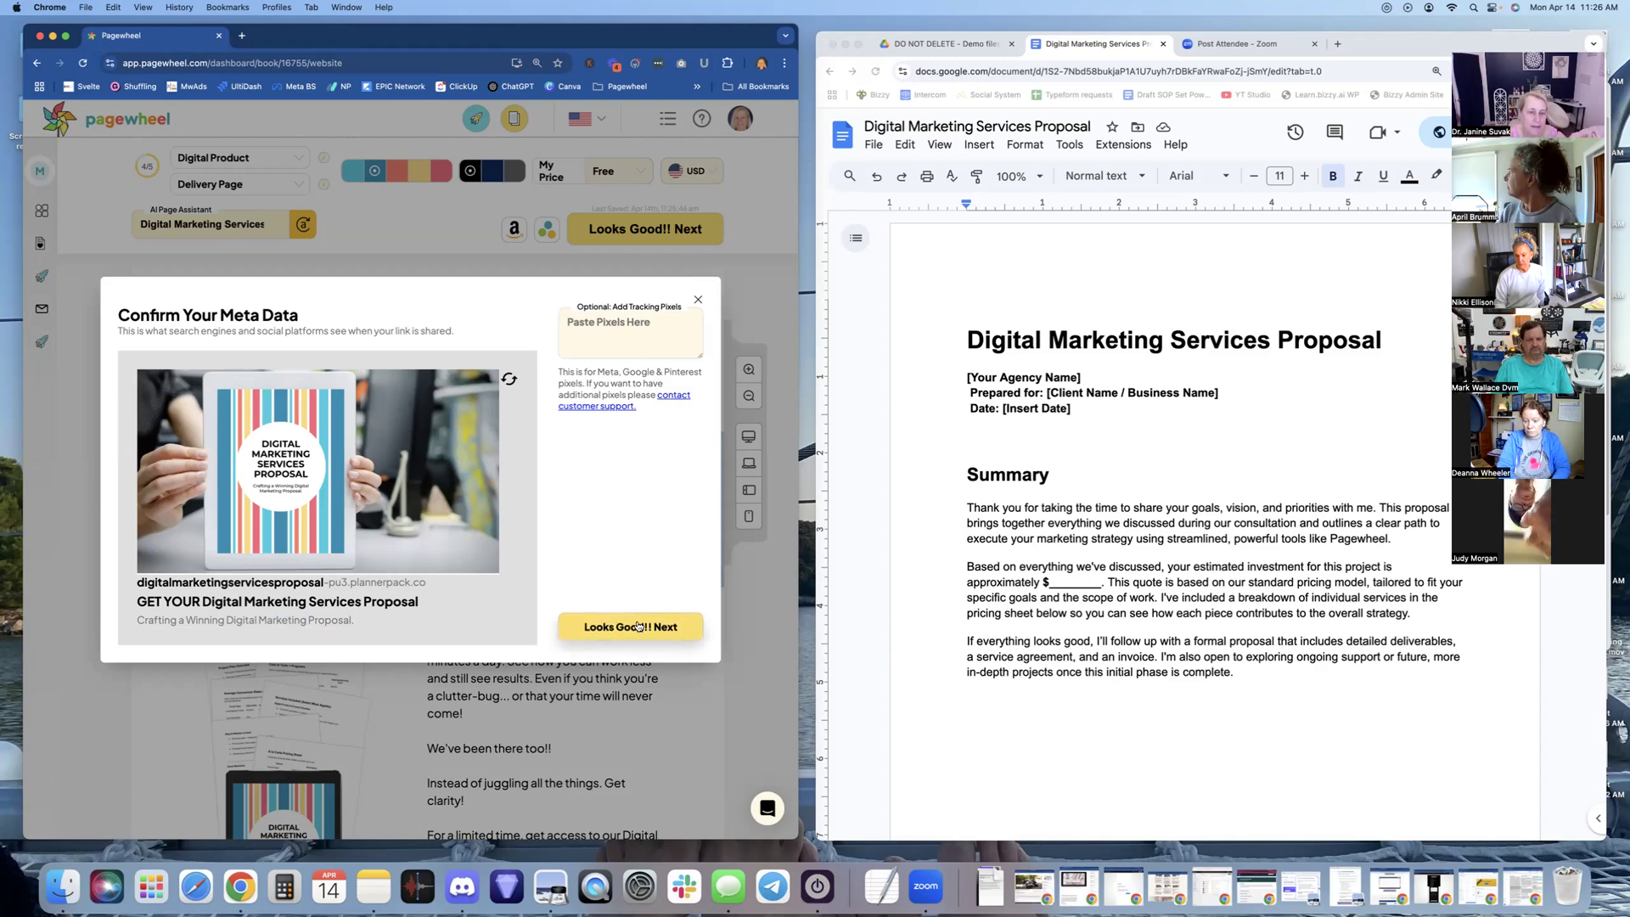
left_click(638, 627)
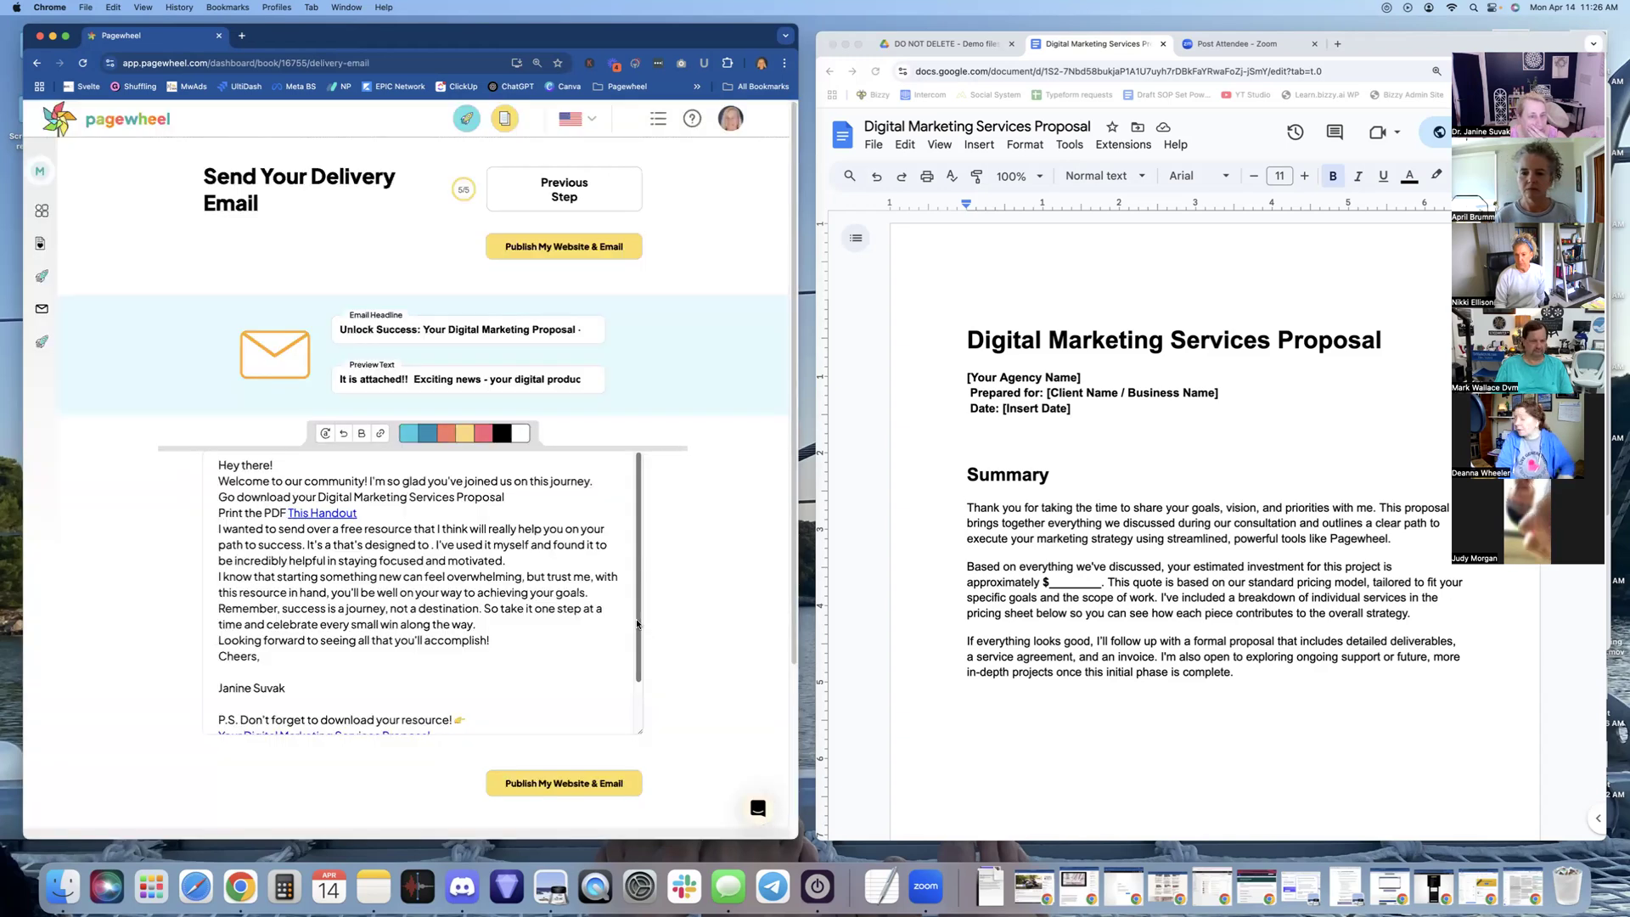
Add blank lines after the greeting, the handout line and the download line of the email
scroll(418, 552, "down", 2)
scroll(418, 556, "up", 2)
left_click(284, 466)
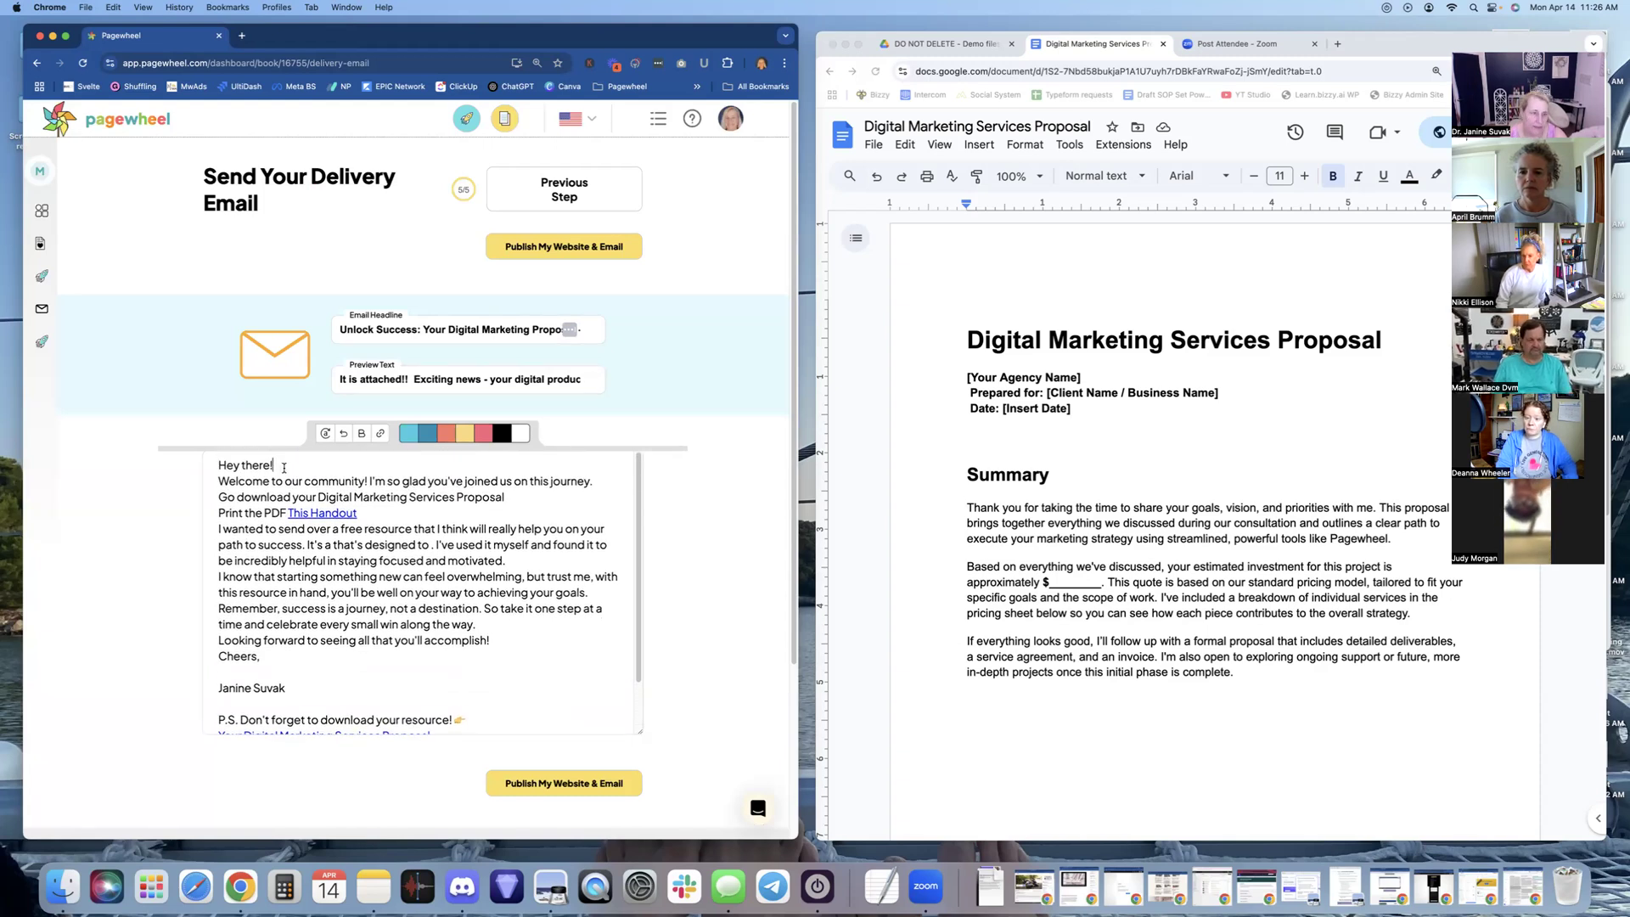
key("Return")
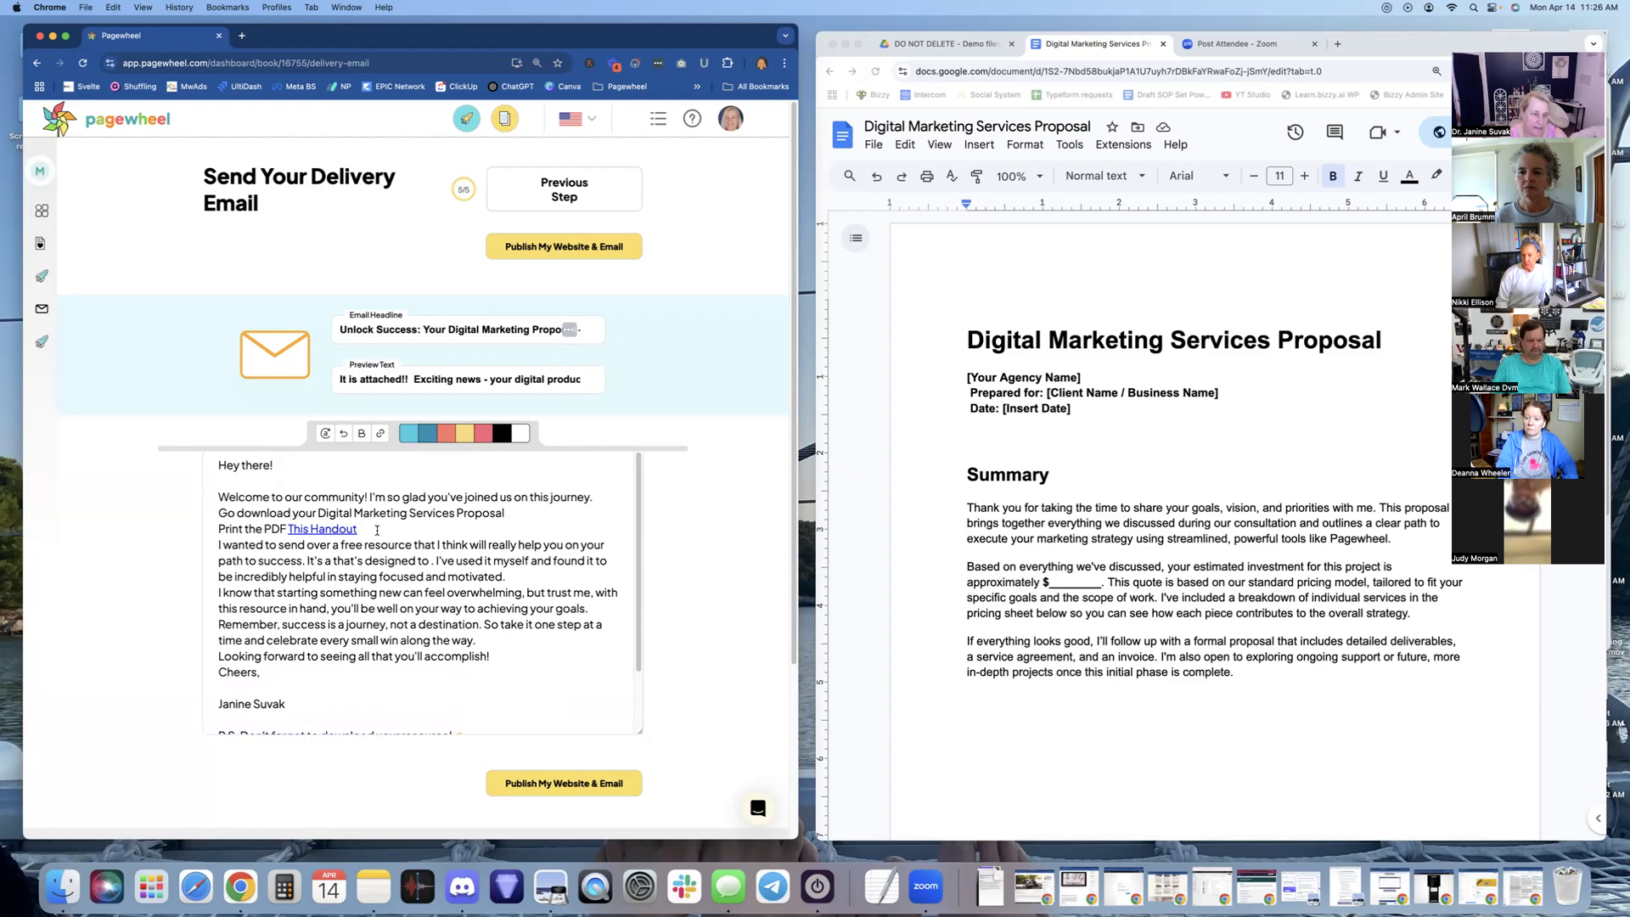
left_click(377, 529)
key("Return")
left_click(509, 520)
key("Return")
Add an 'Or copy the Google doc' line below the handout link and select 'copy the Google doc'
left_click(396, 543)
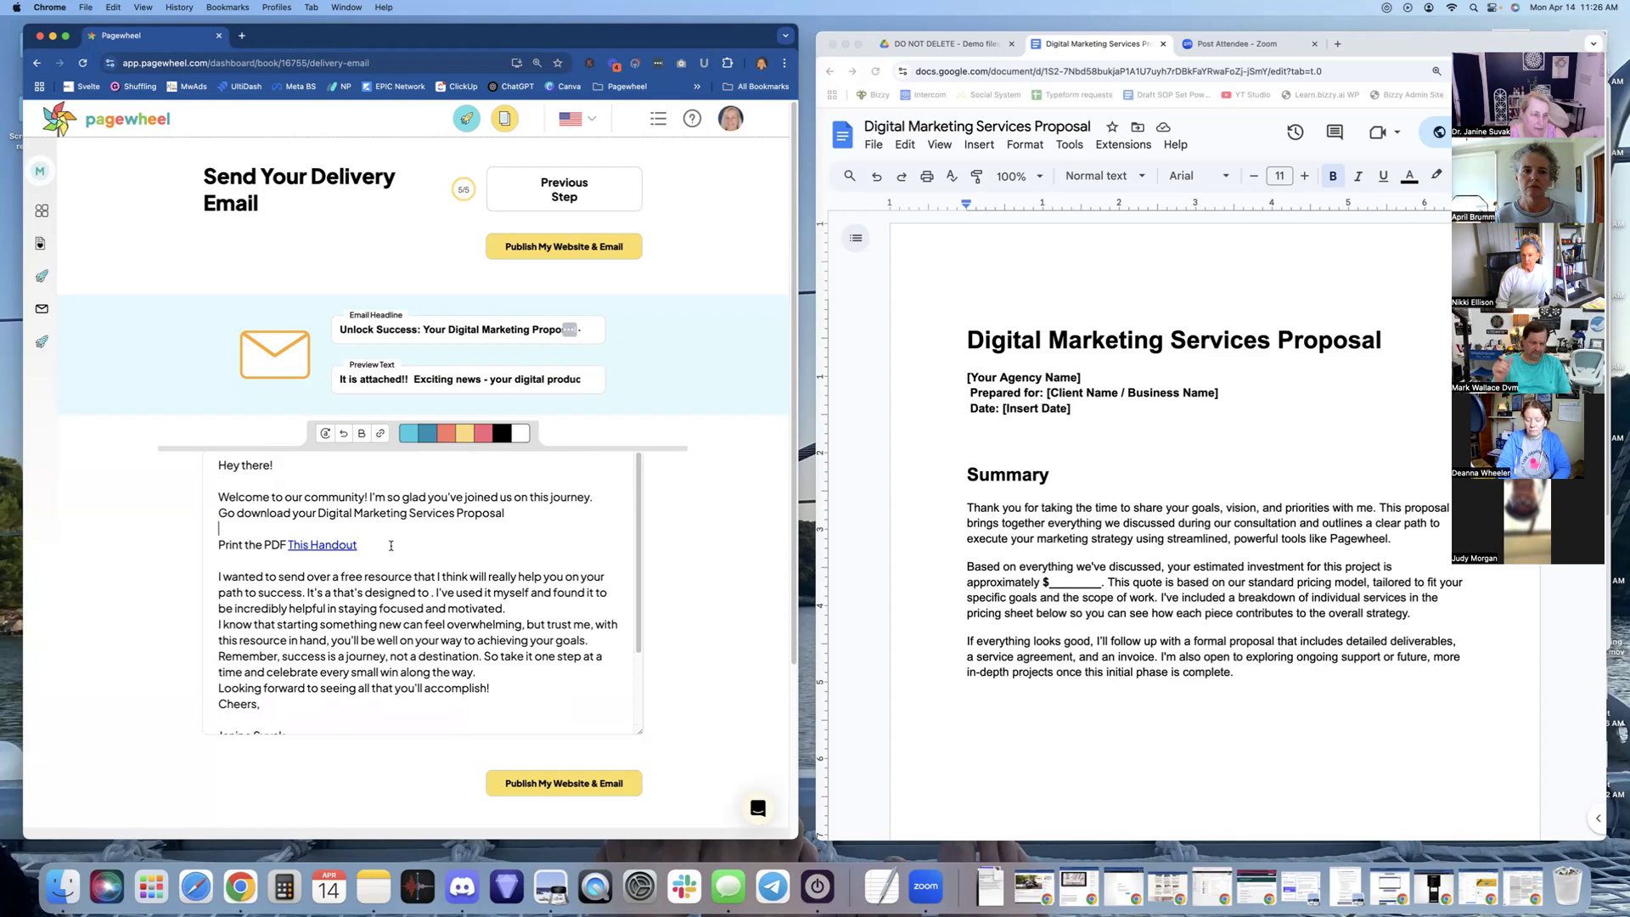
key("Return")
type("O")
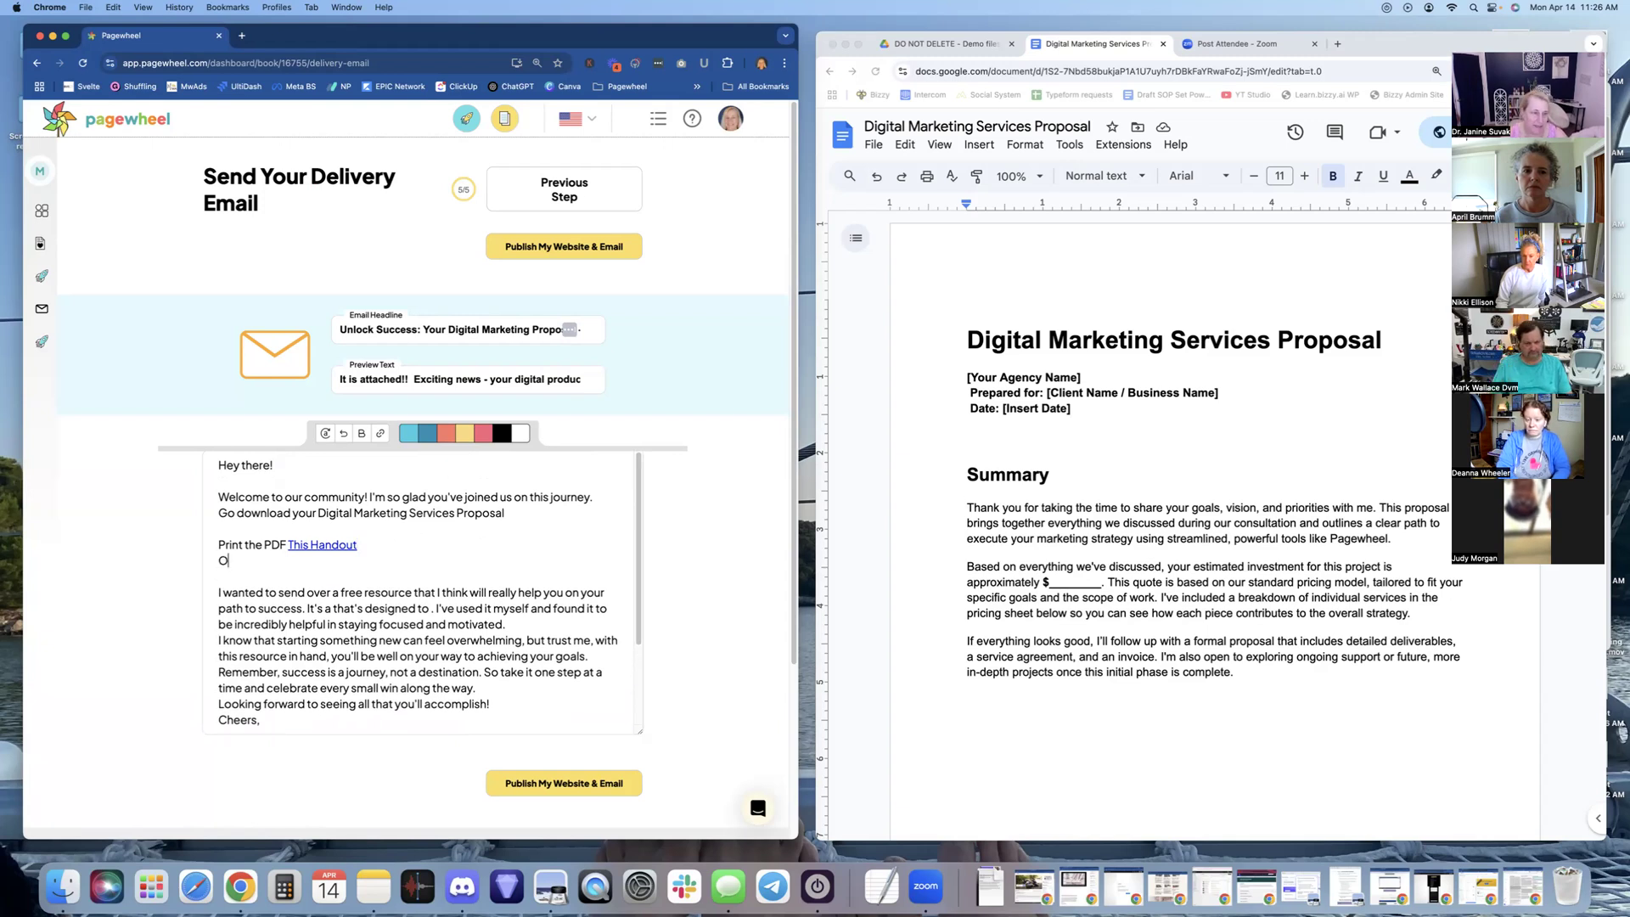
type("r copy the Google doc")
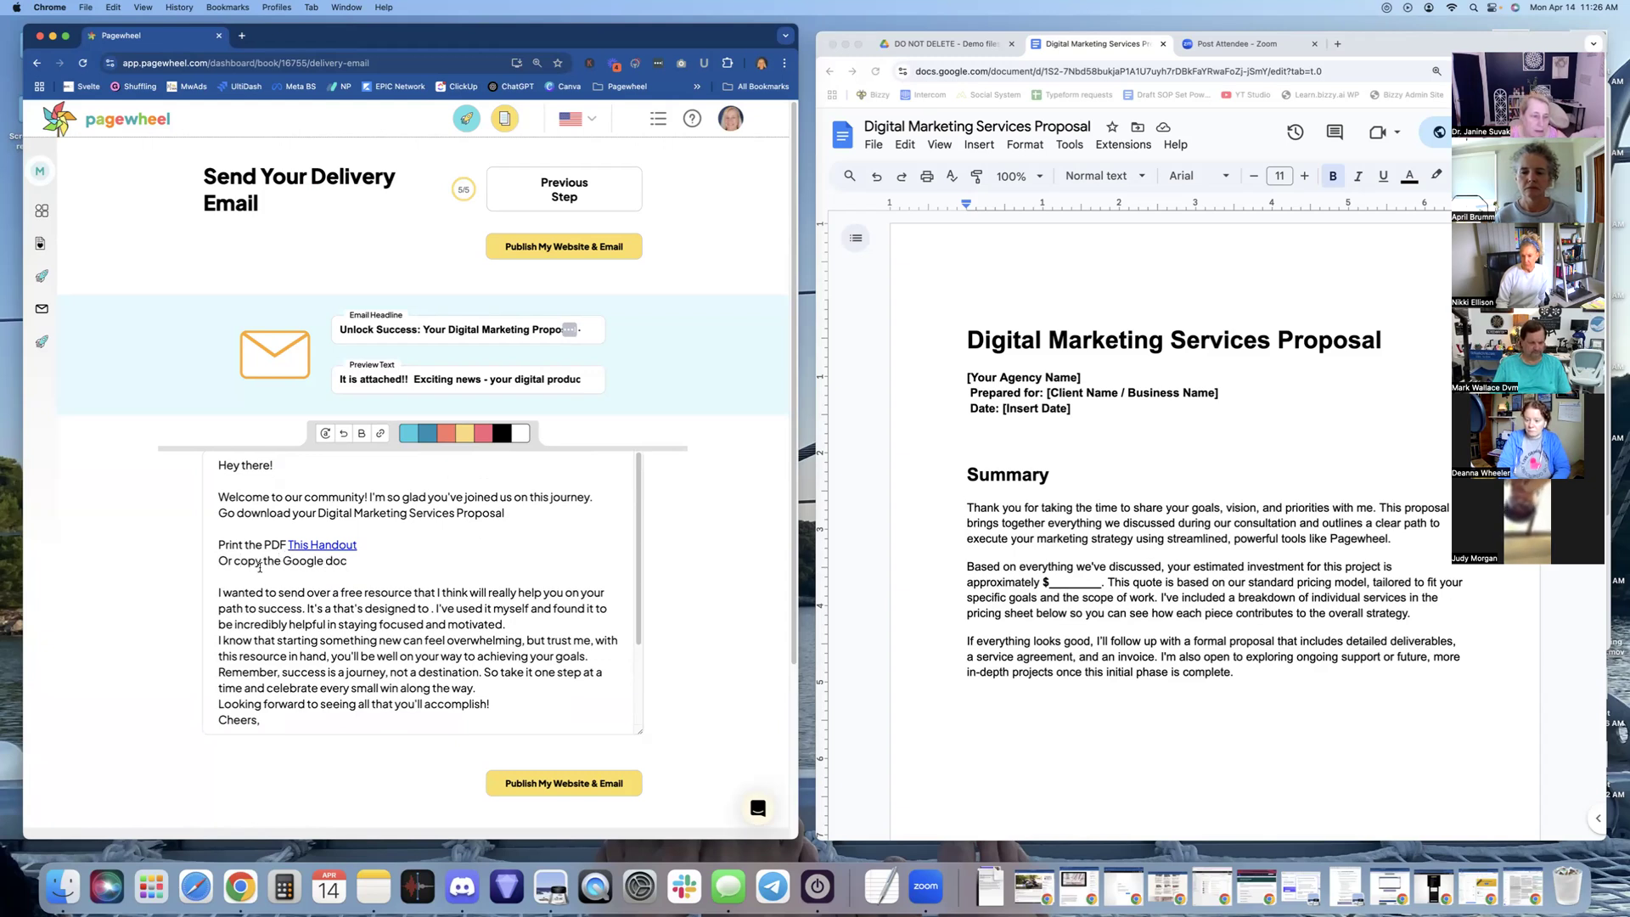
left_click_drag(233, 561, 356, 558)
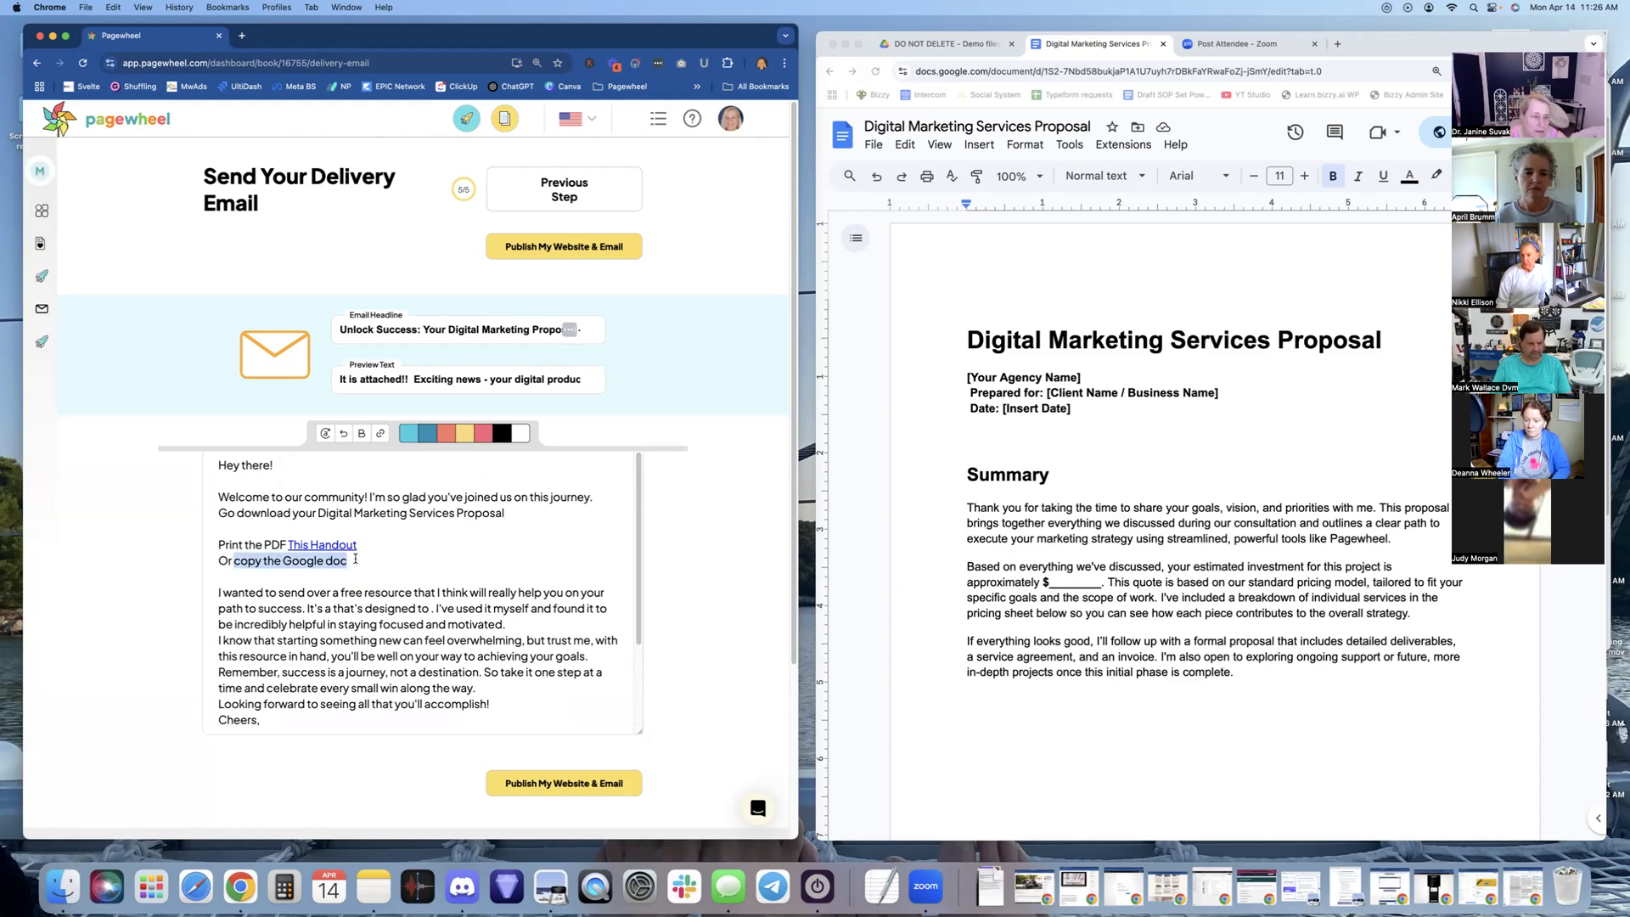
Link 'copy the Google doc' to the pasted Google Doc share URL
left_click(381, 434)
left_click(431, 382)
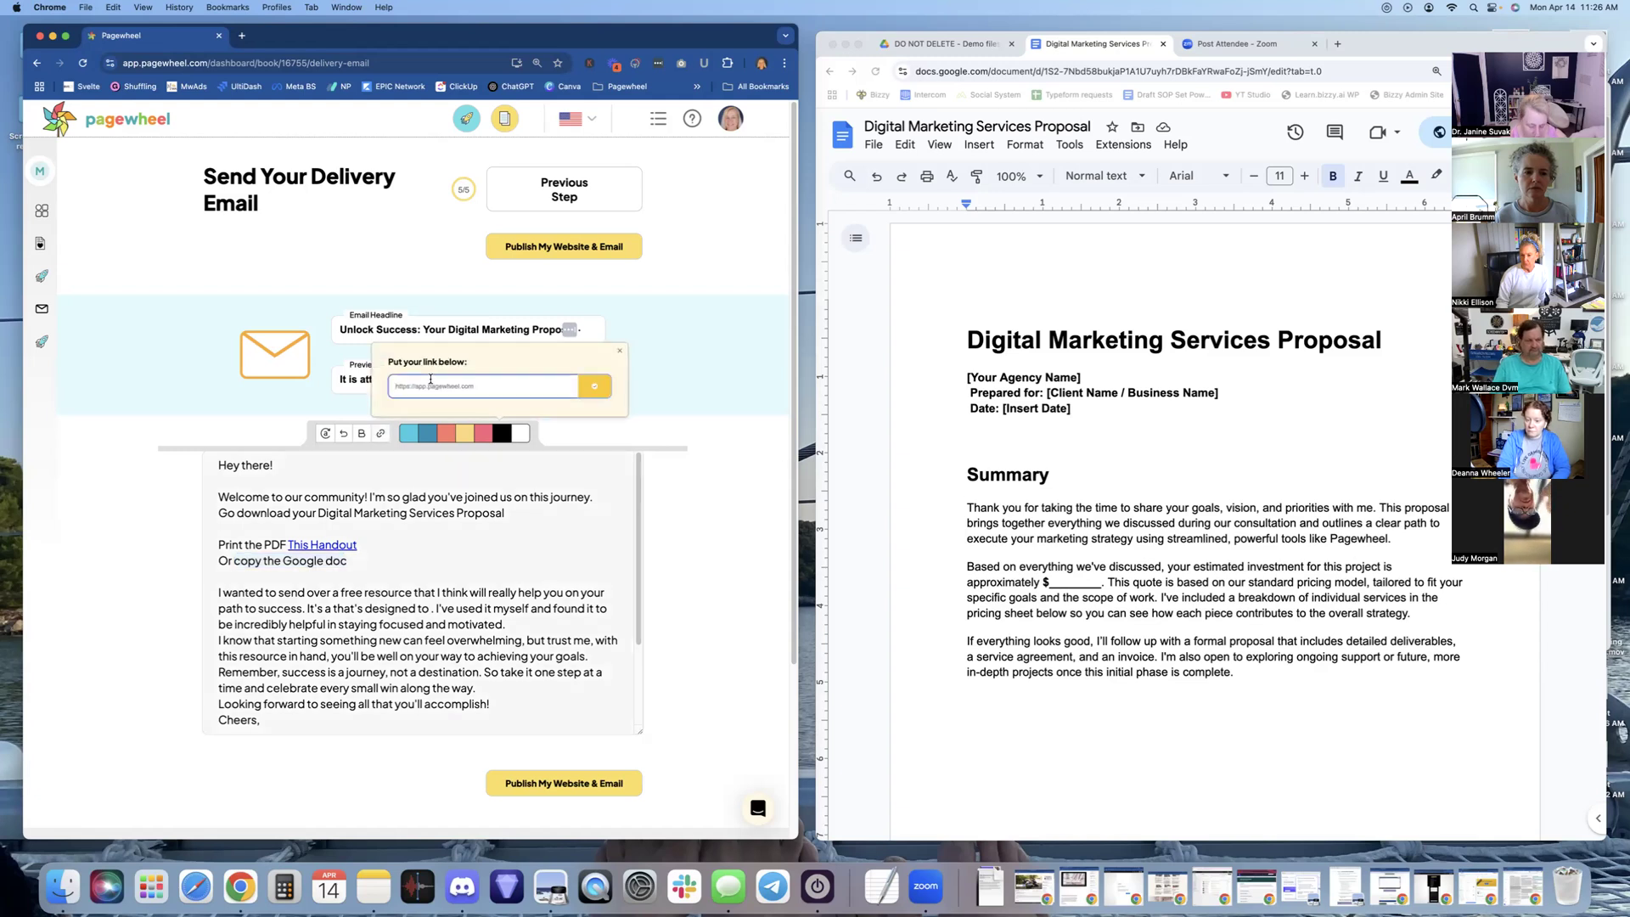
key("super+v")
left_click(608, 388)
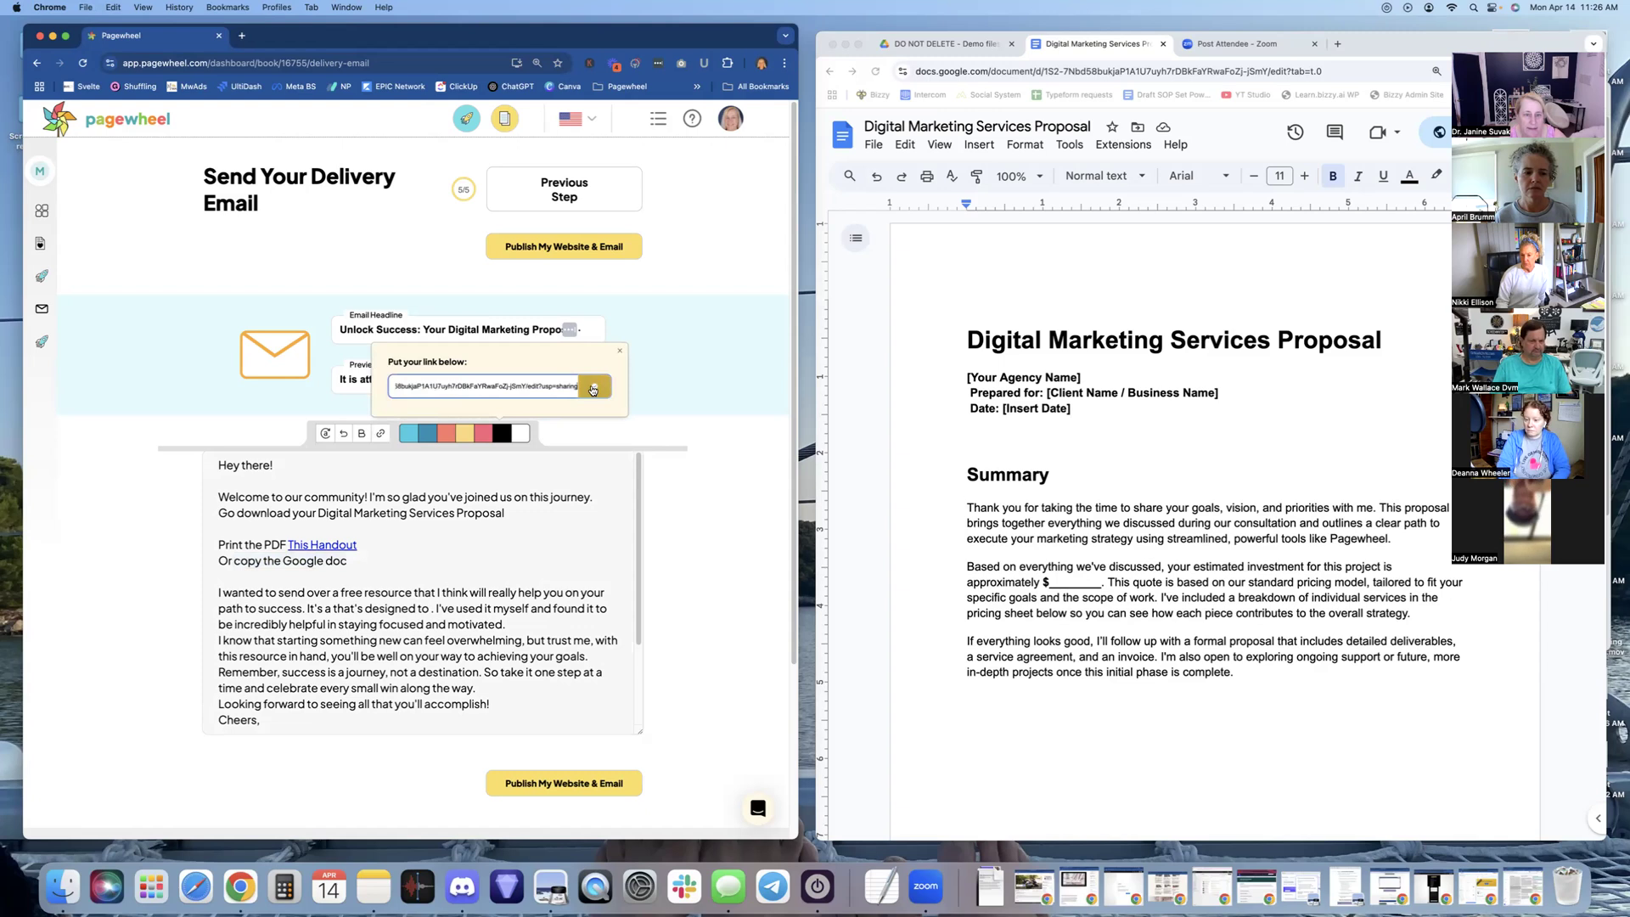
left_click(493, 609)
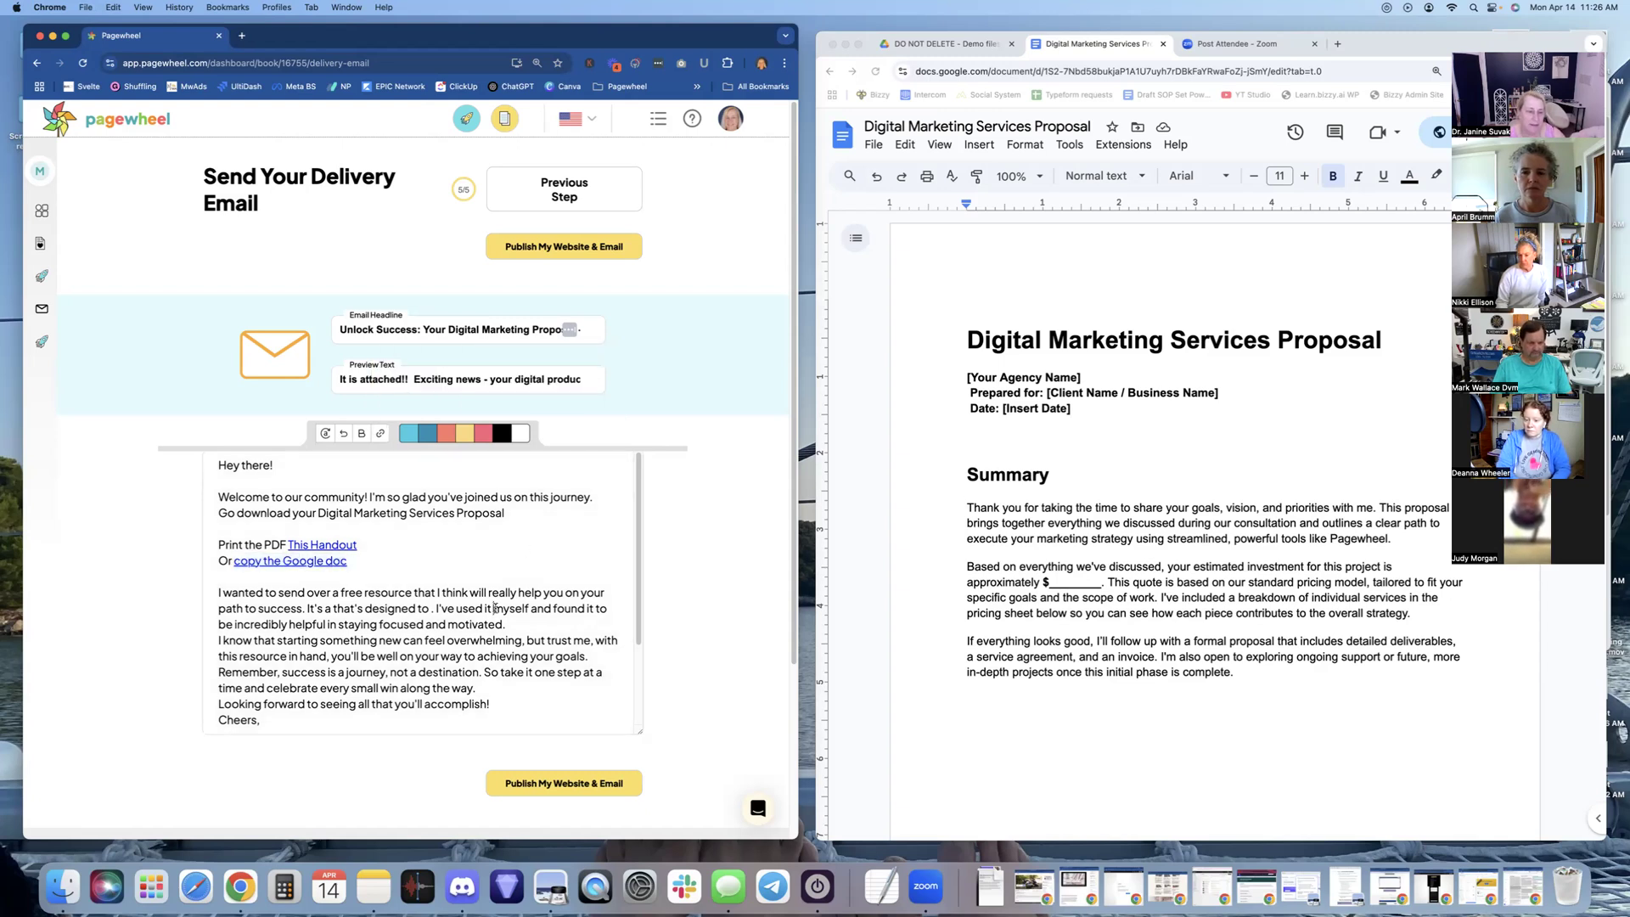
Insert a blank line after the 'motivated.' sentence in the email body
key("Return")
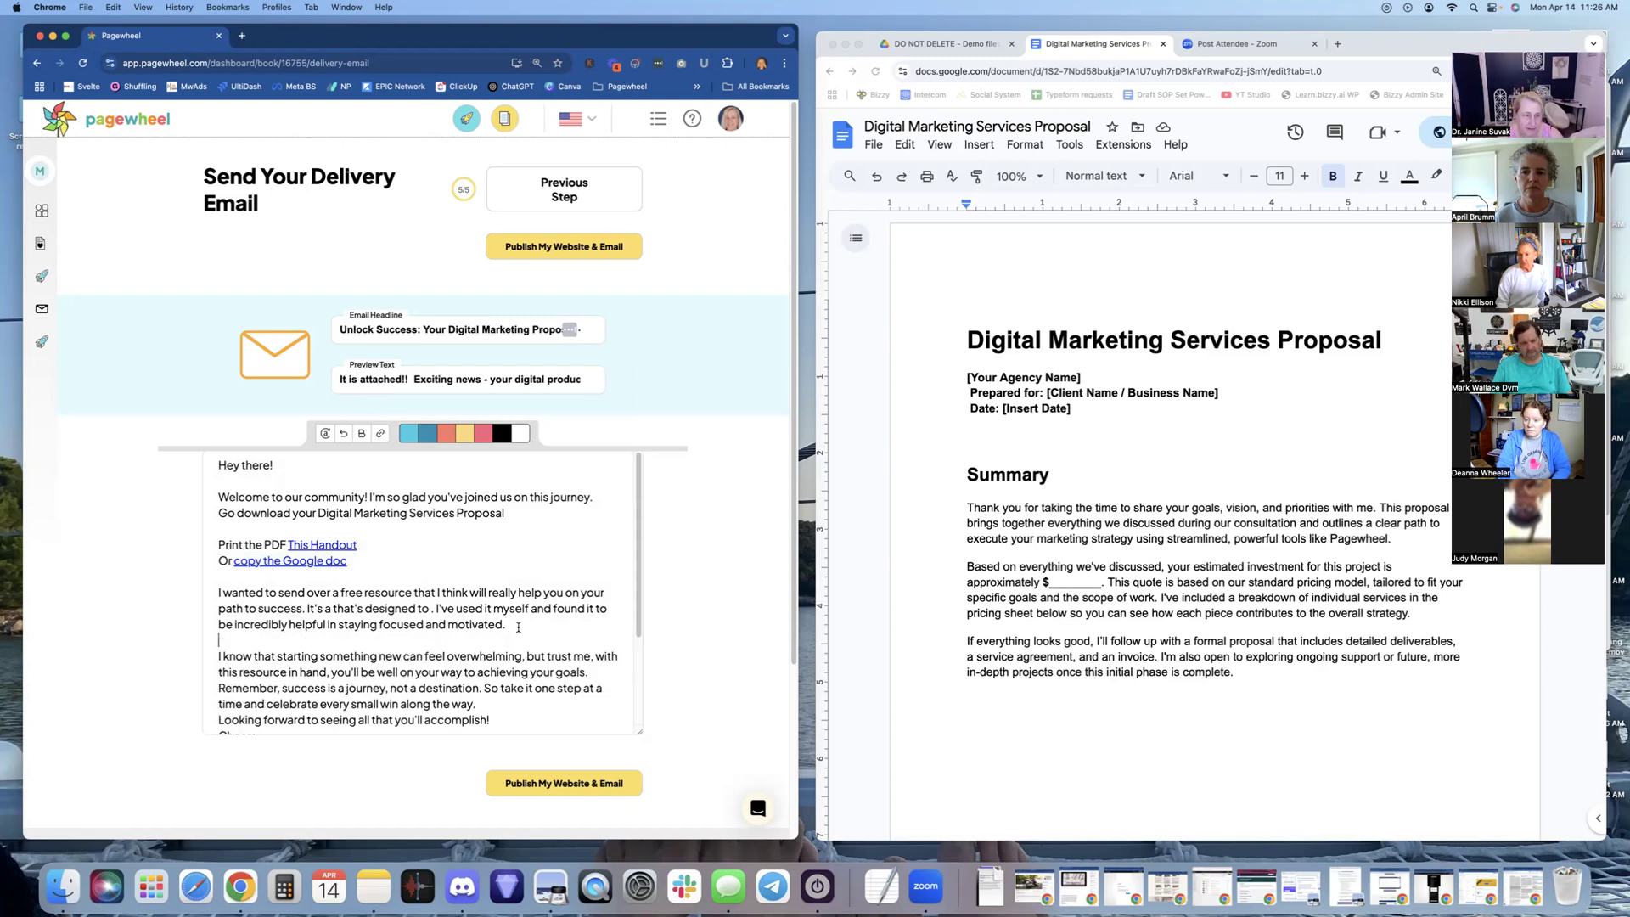
scroll(513, 645, "down", 3)
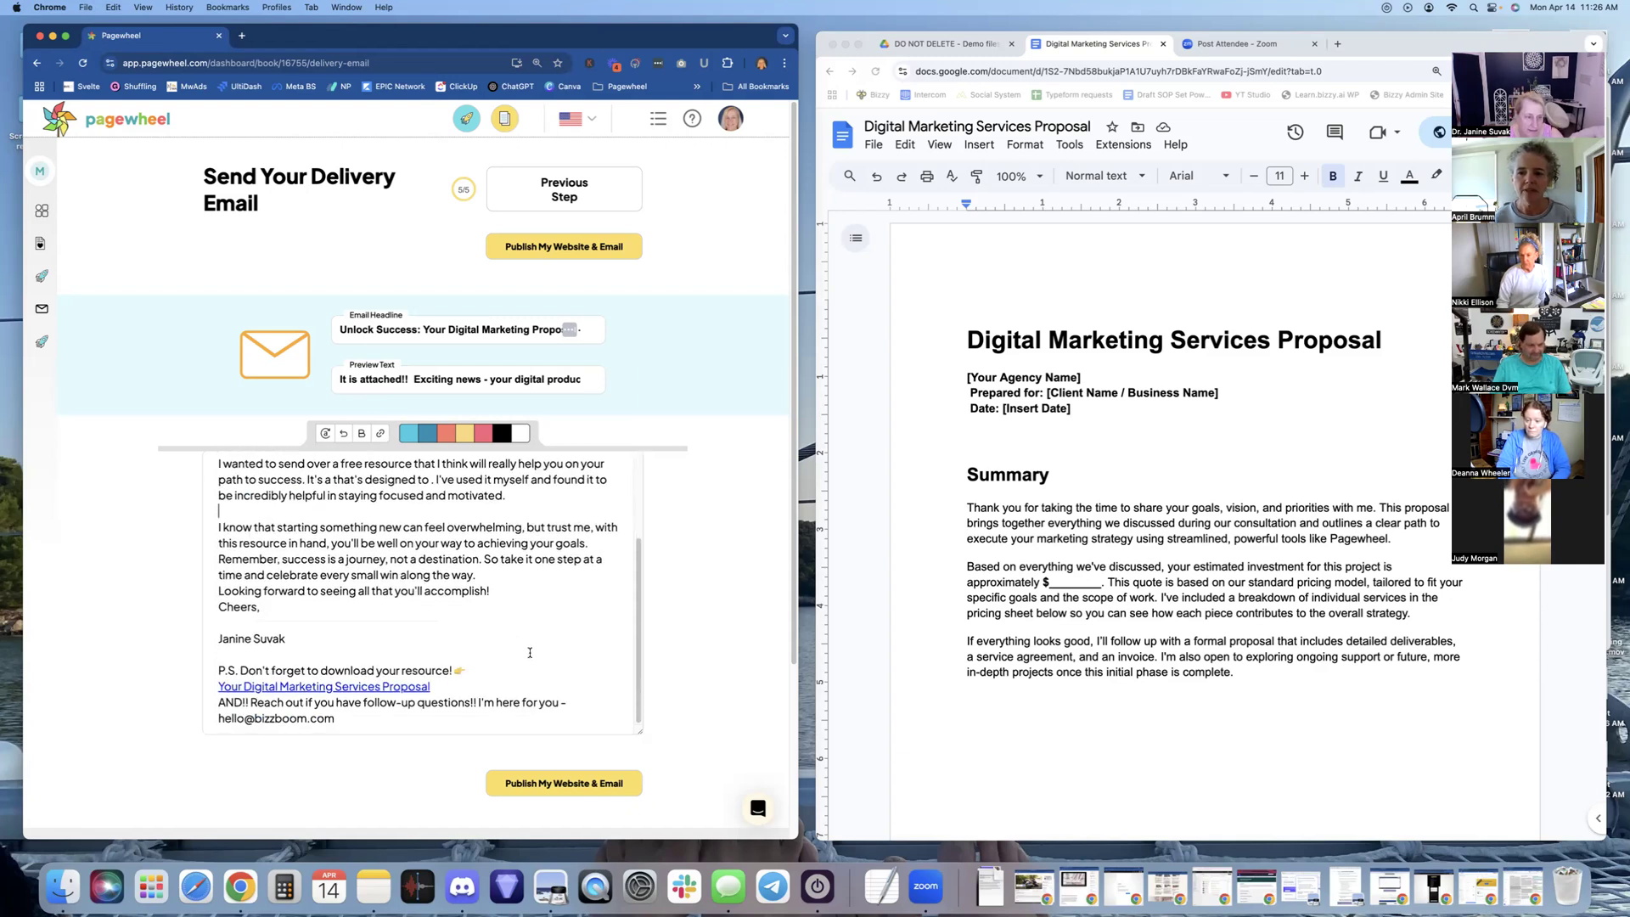
scroll(529, 651, "up", 3)
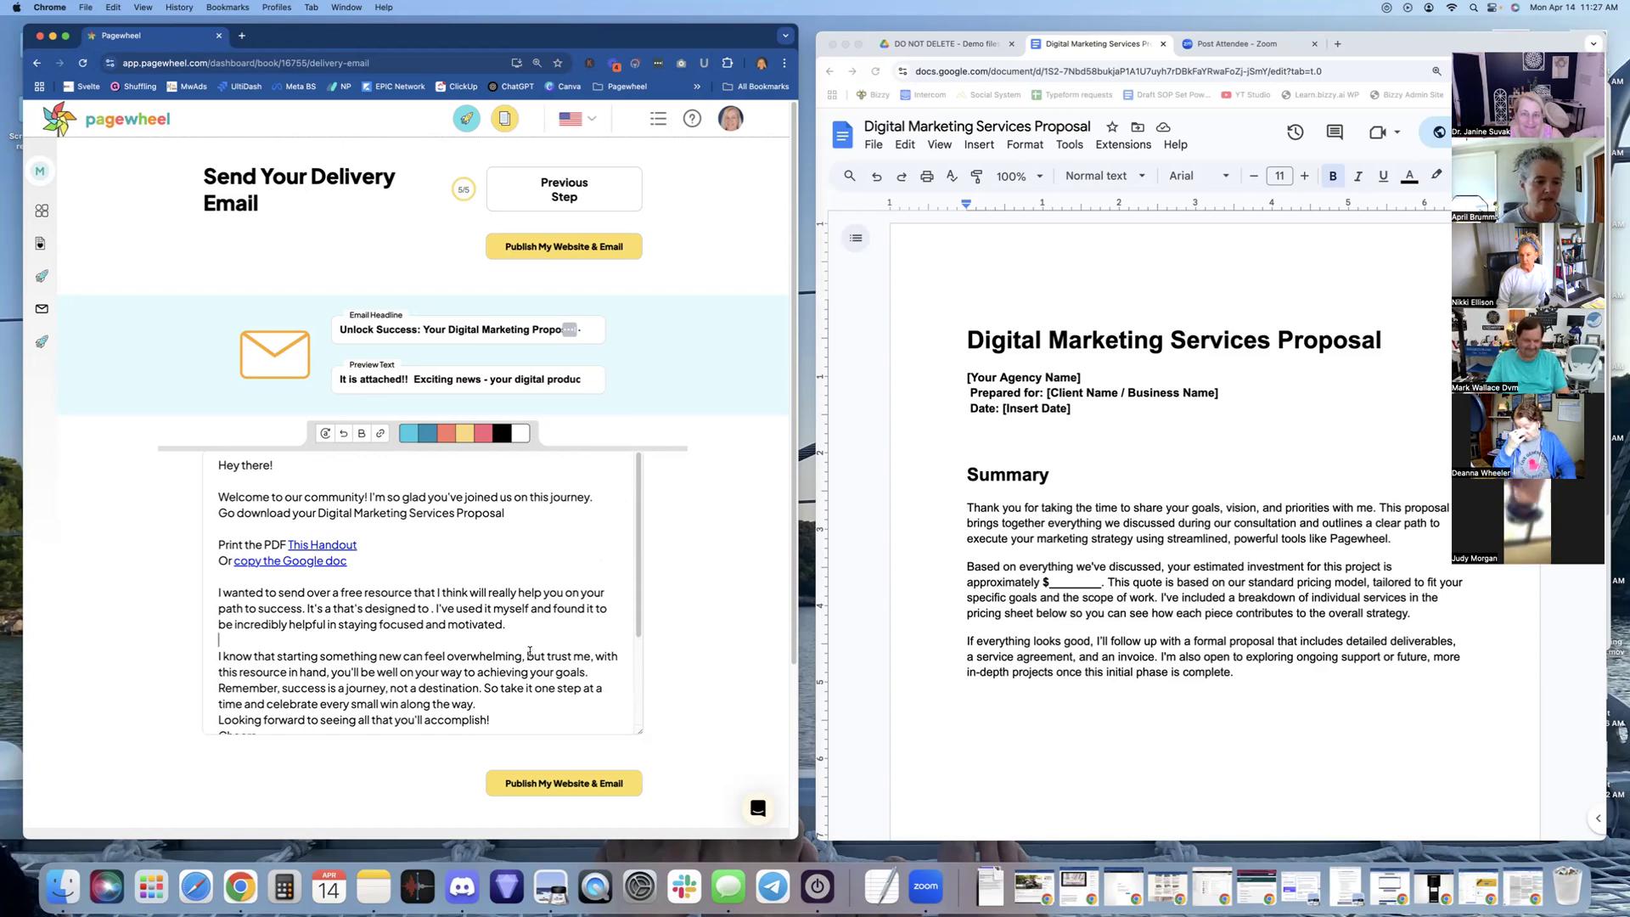
scroll(529, 651, "down", 5)
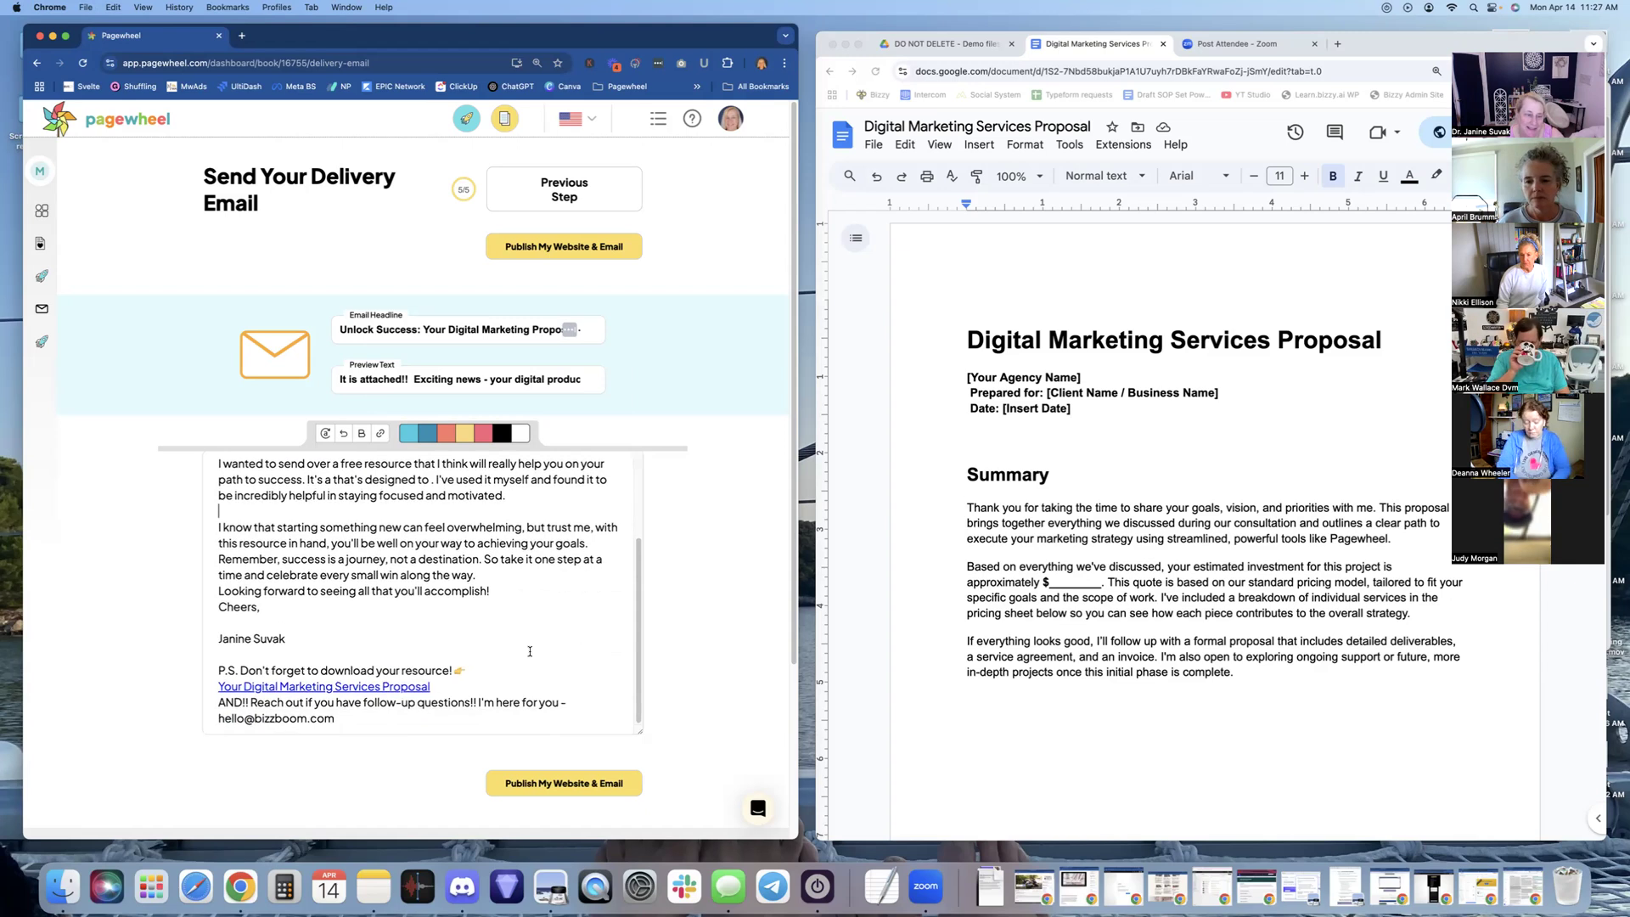
scroll(530, 651, "up", 3)
scroll(527, 655, "down", 3)
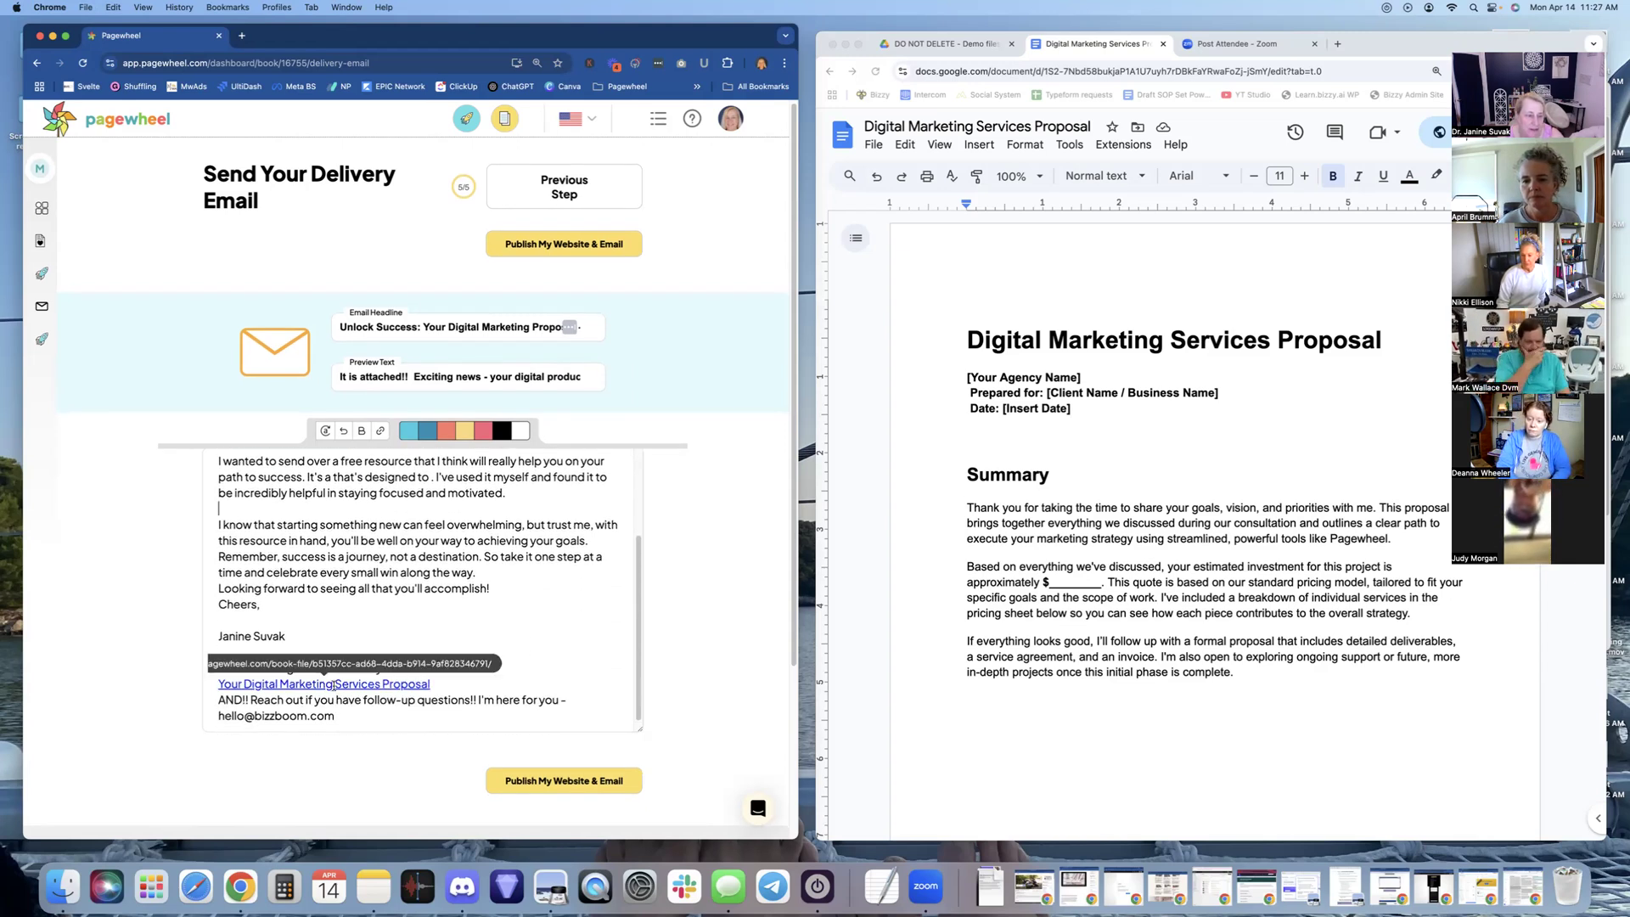
left_click(499, 670)
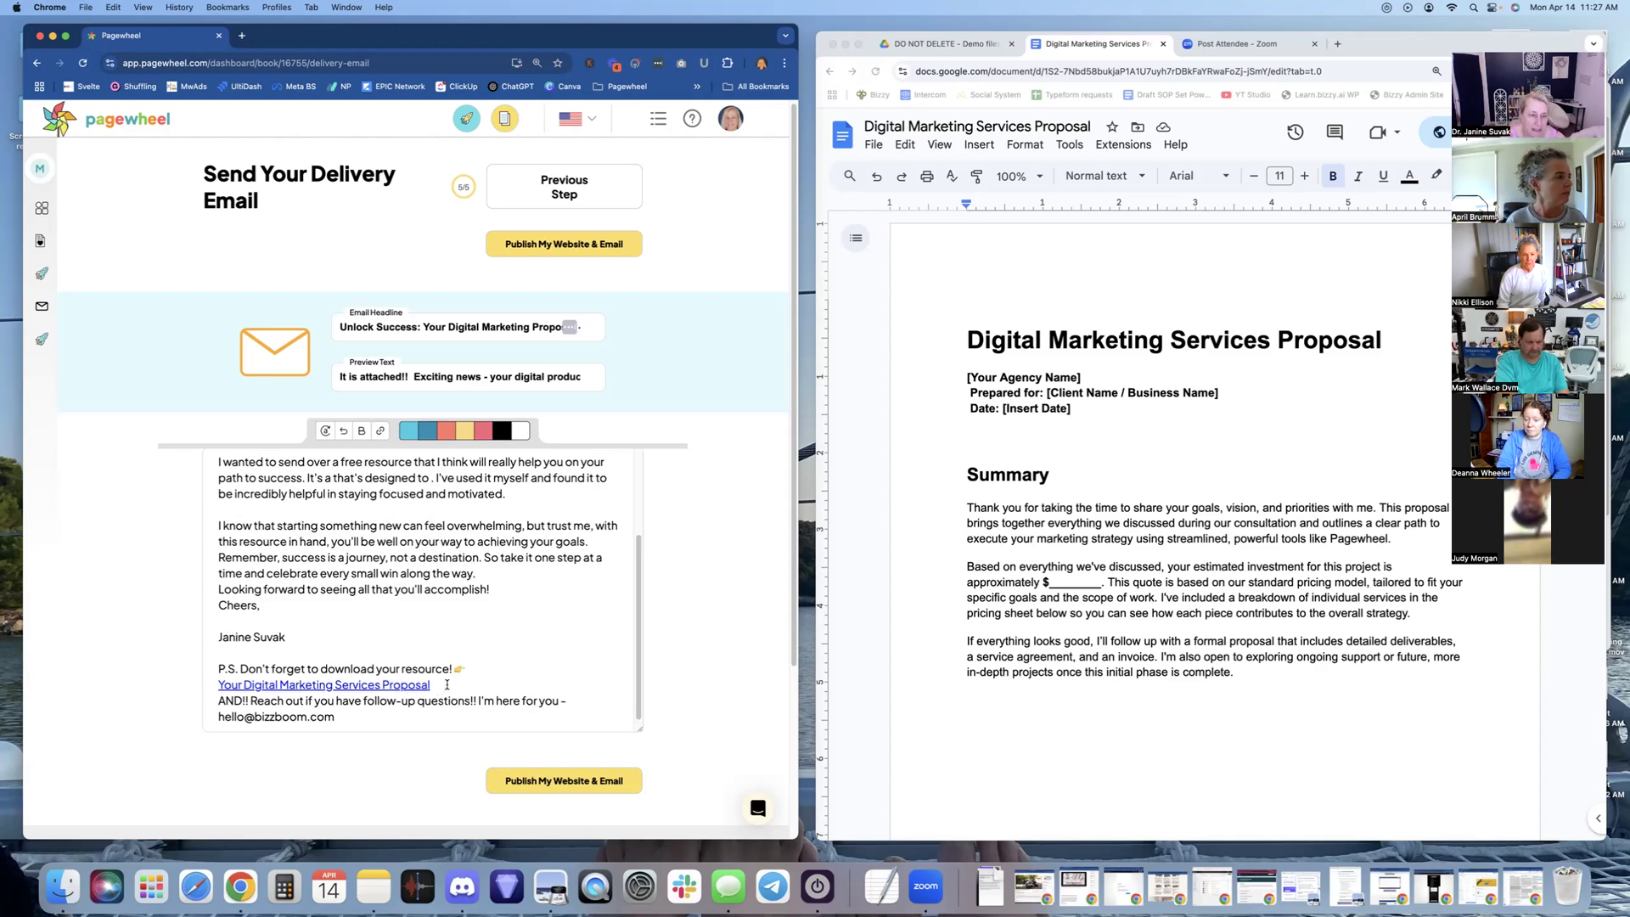
Publish the website and delivery email
scroll(446, 684, "up", 1)
scroll(447, 684, "down", 1)
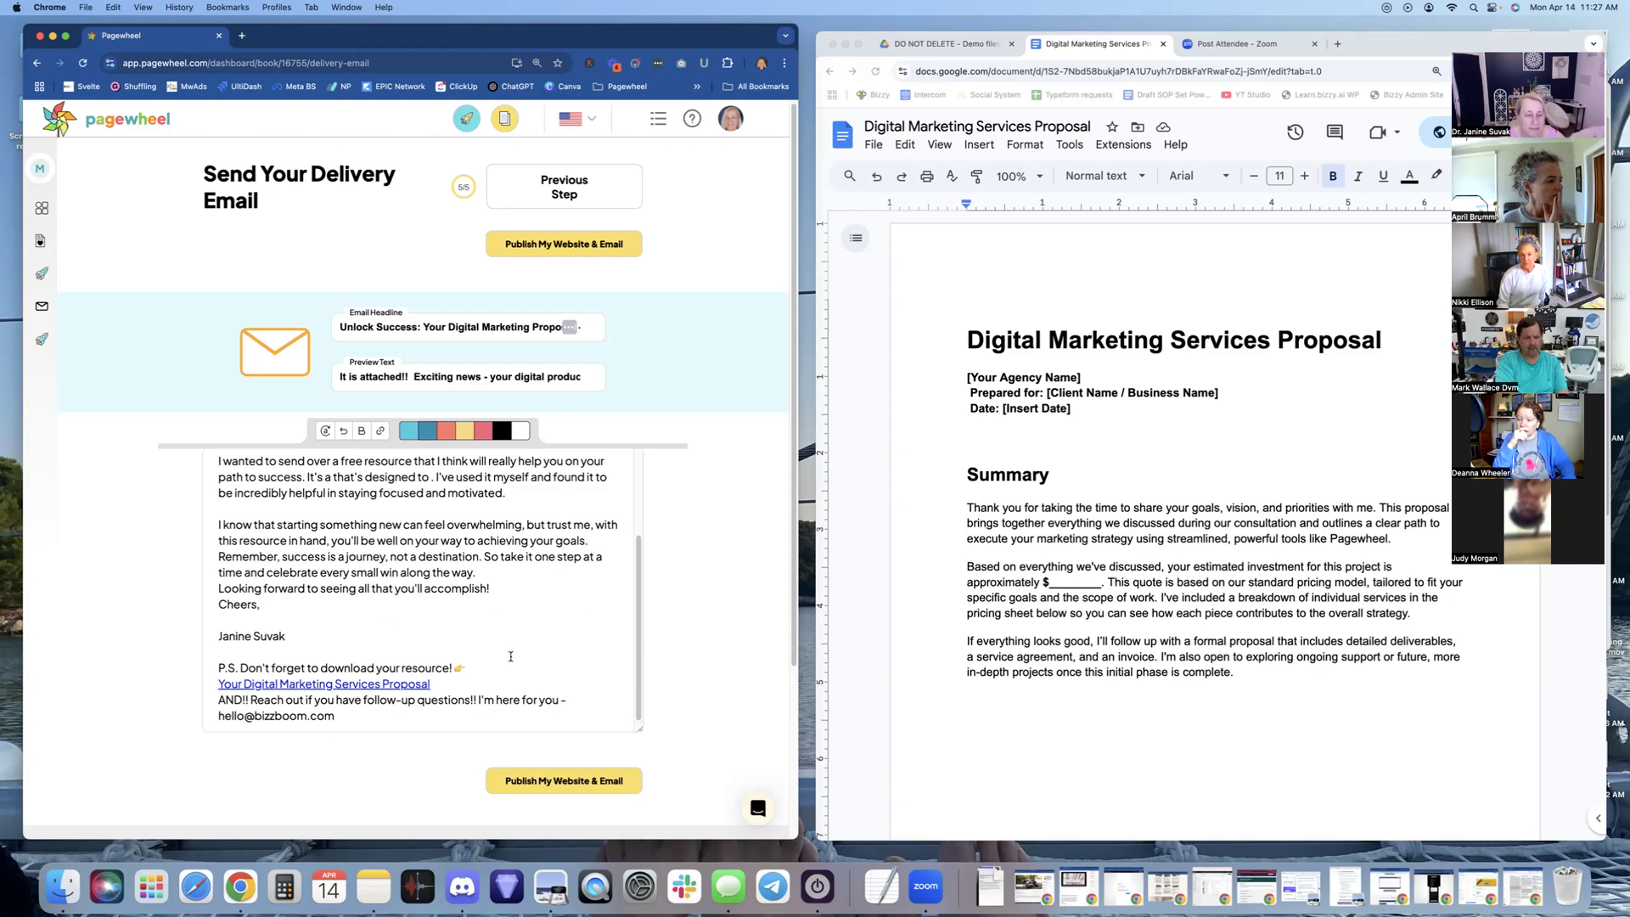
scroll(510, 657, "up", 3)
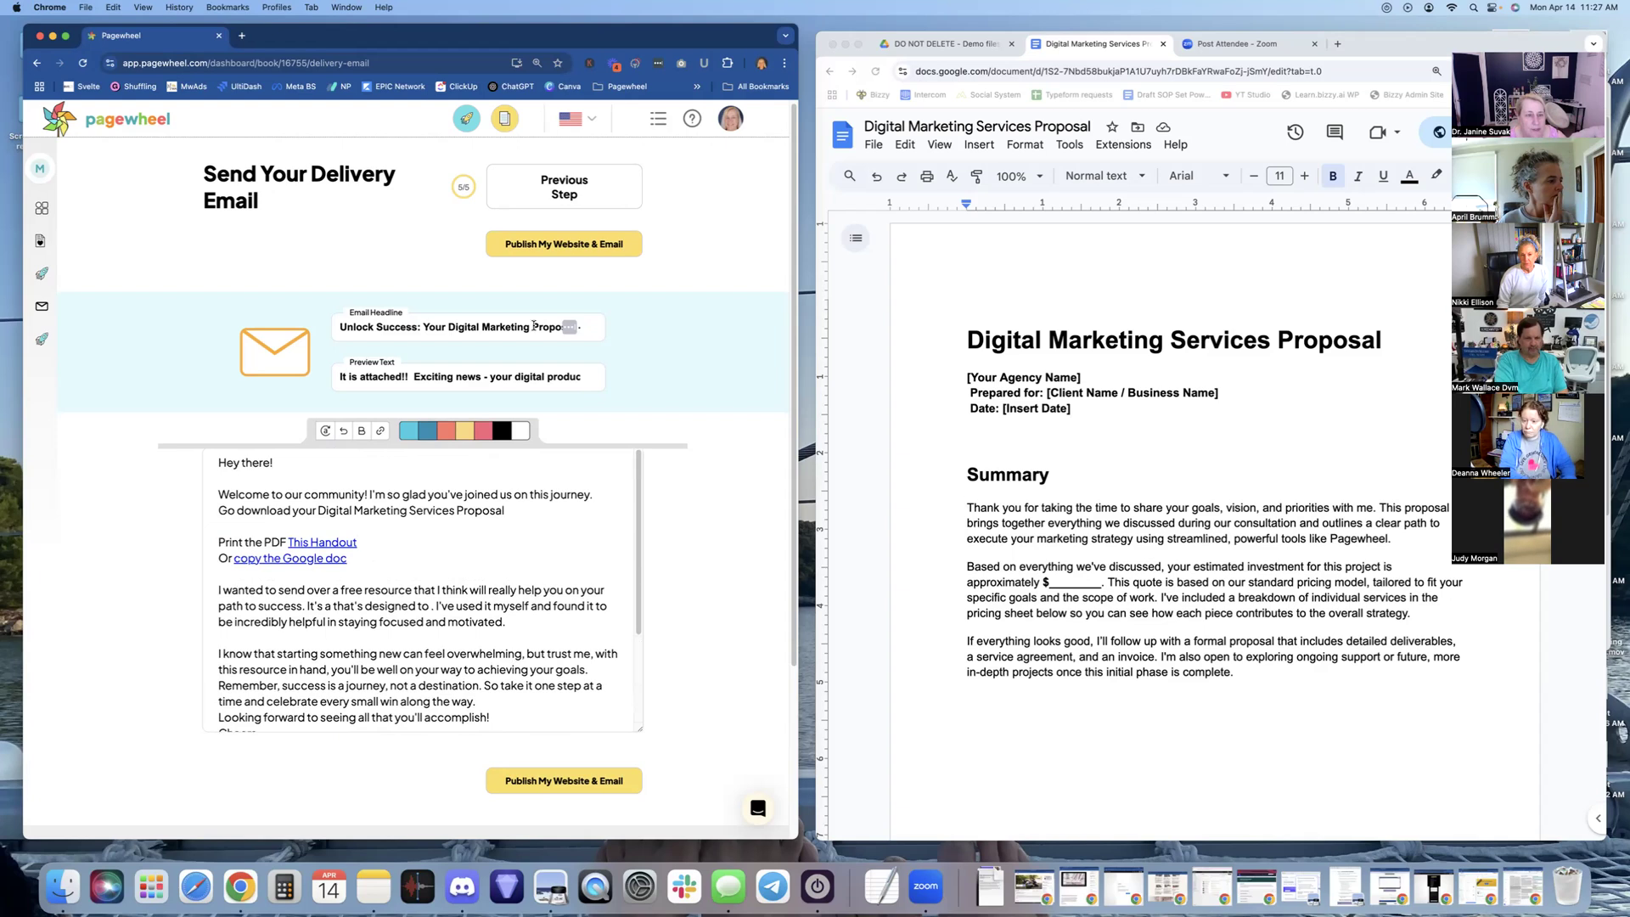
left_click(569, 241)
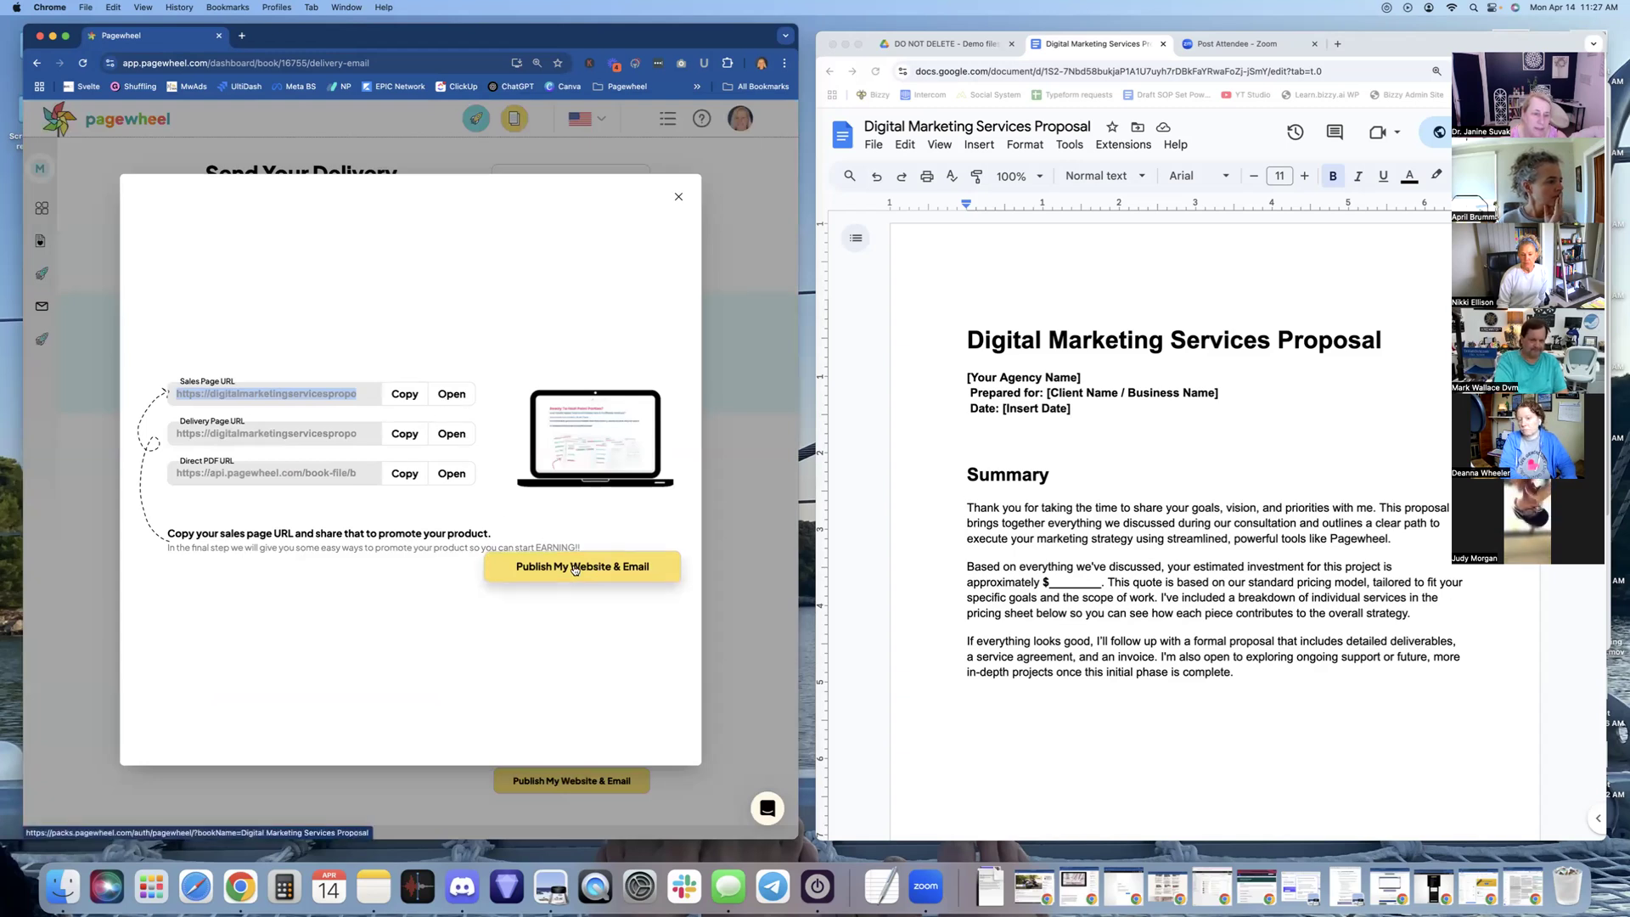
View the published sales page in a new tab, then continue to the Digital Marketing Services Proposal copy packs page
left_click(451, 395)
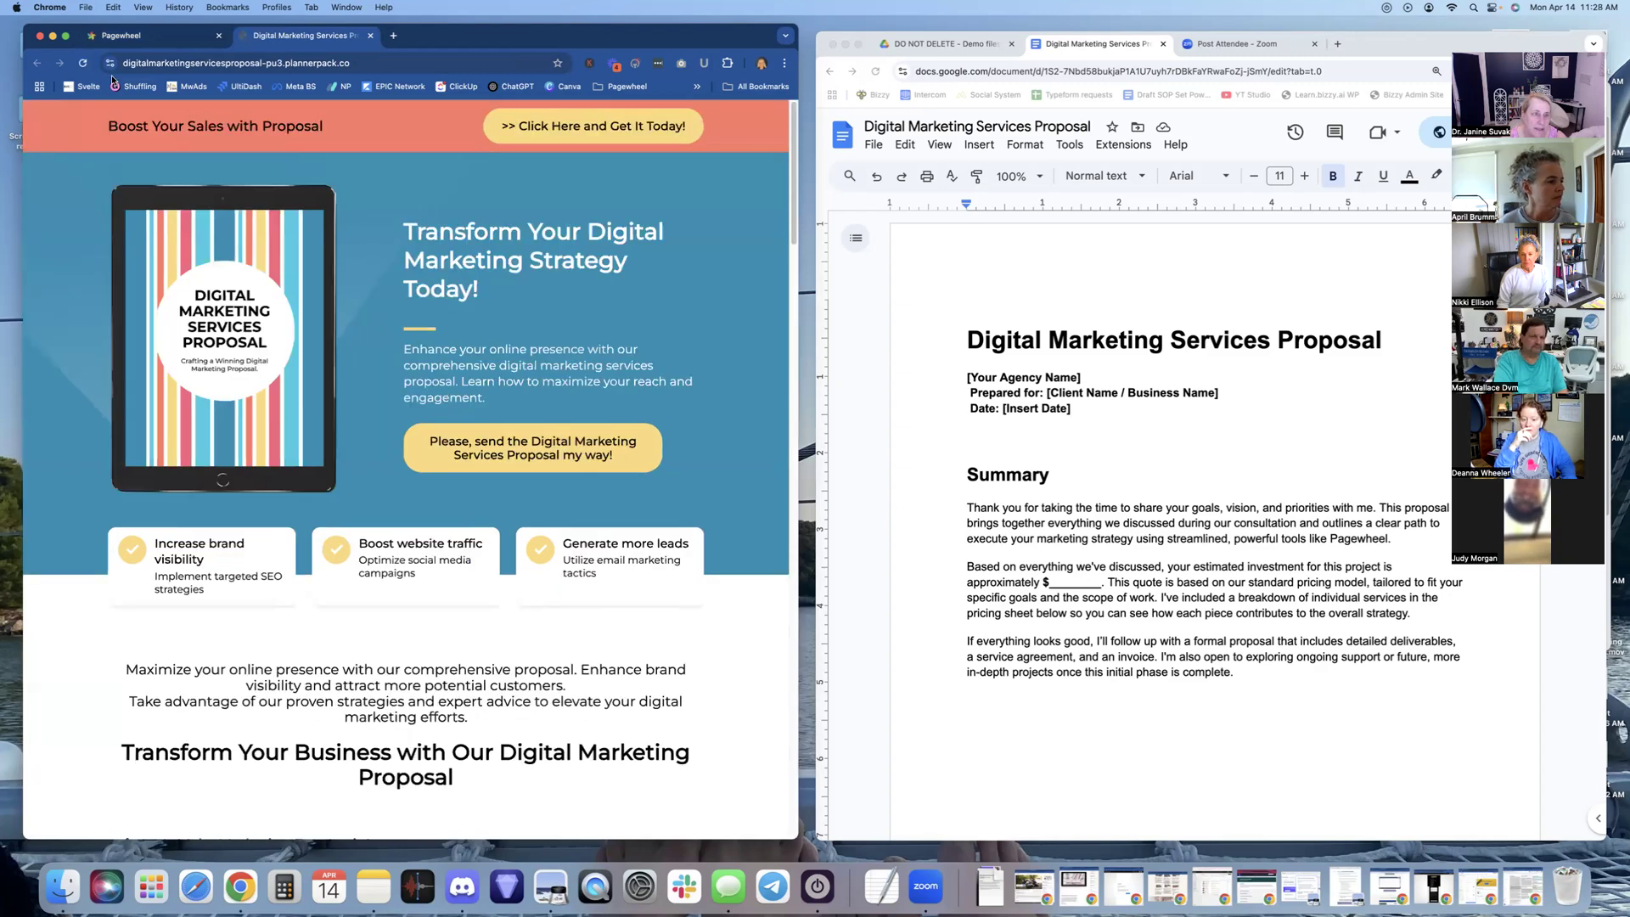
left_click(140, 36)
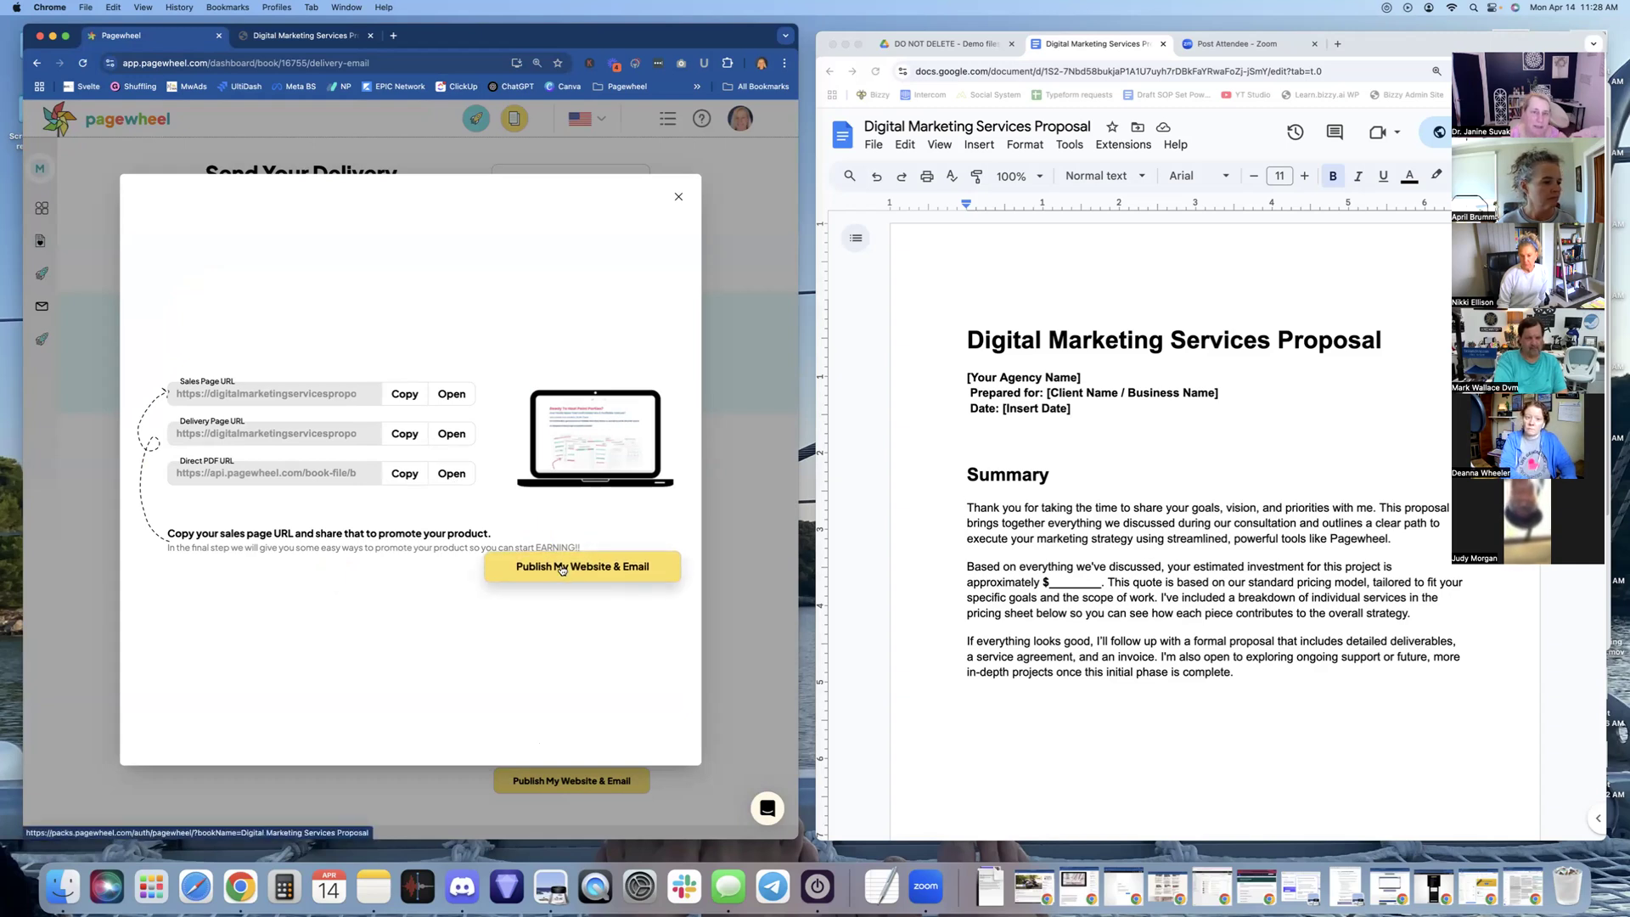
left_click(561, 567)
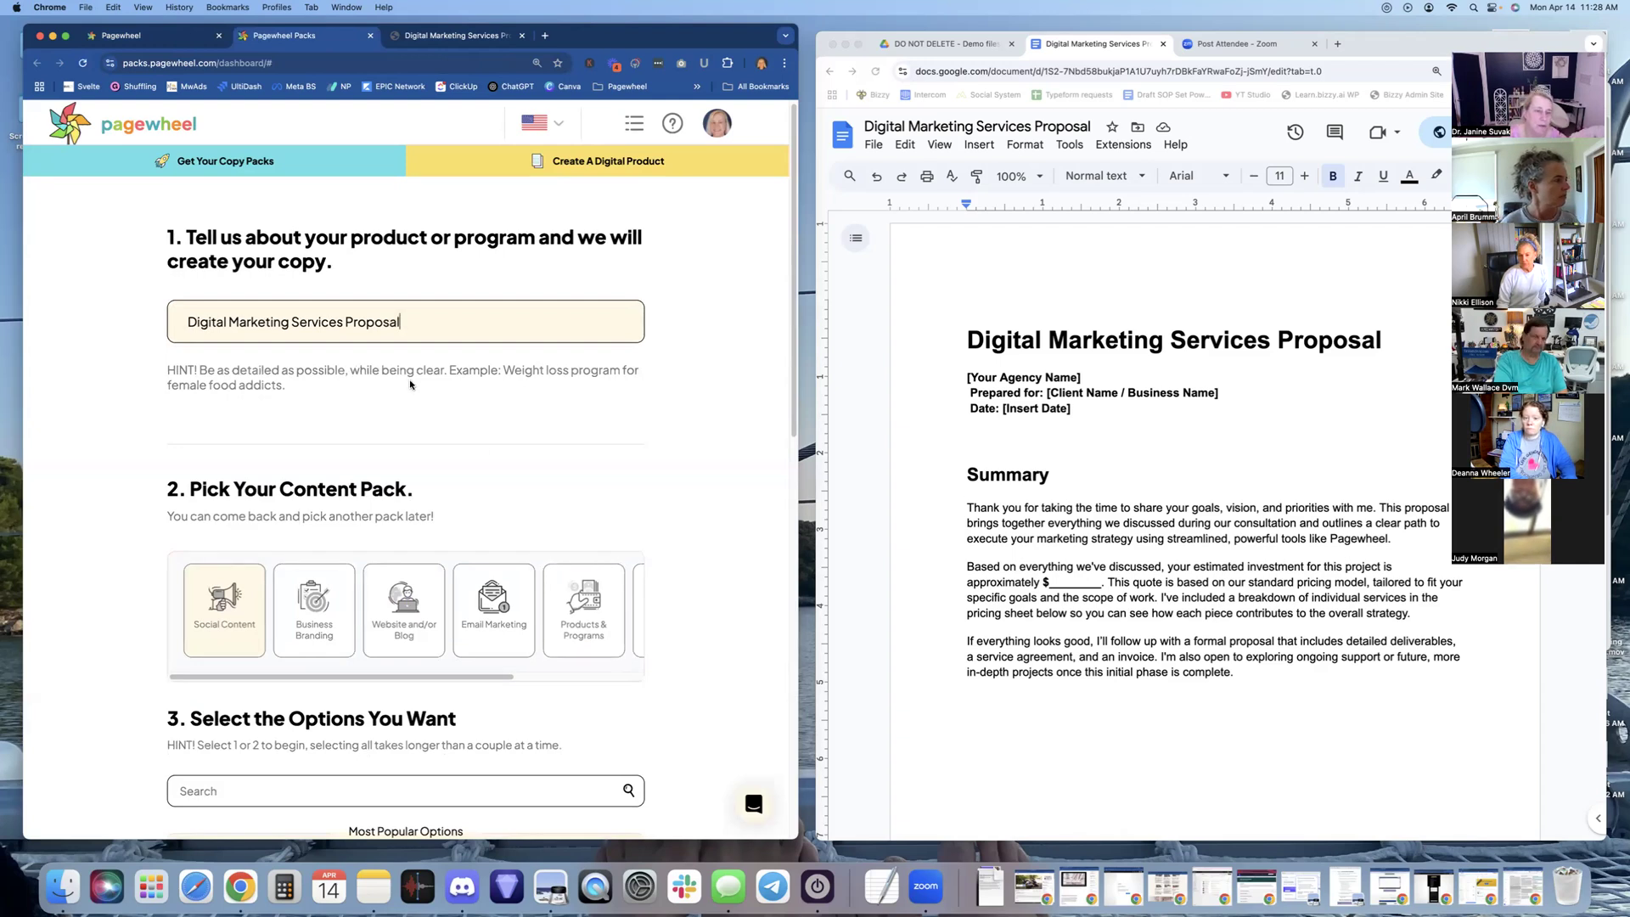
Glance over the live sales page, close its tab, and return to the dashboard with Digital Marketing Services Proposal listed
scroll(409, 382, "up", 1)
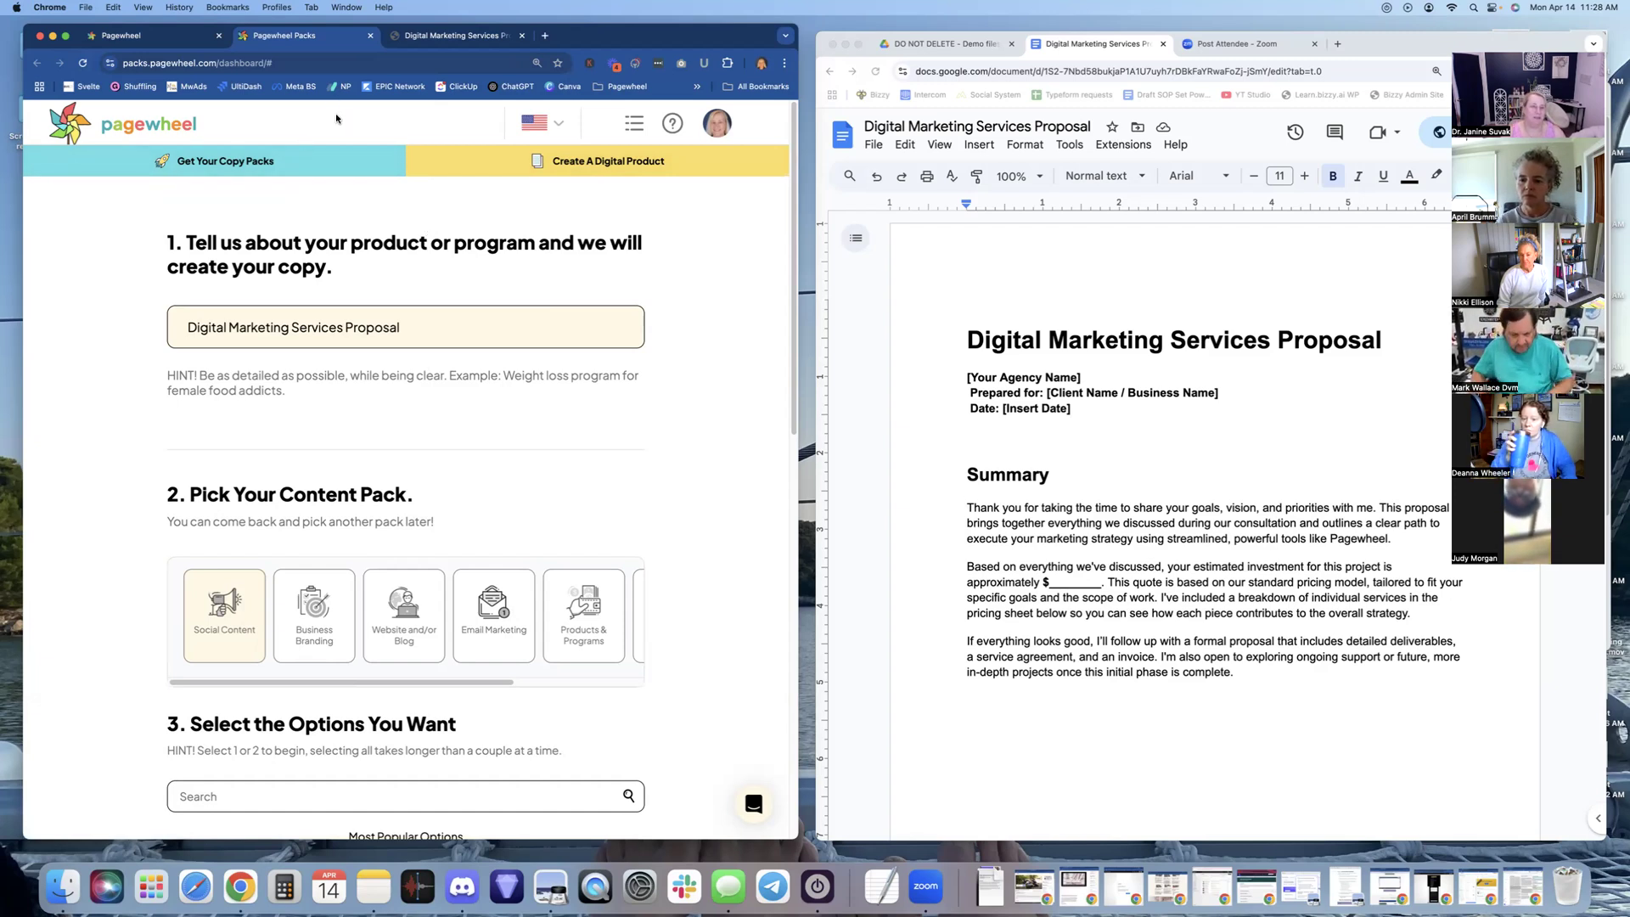
left_click(449, 37)
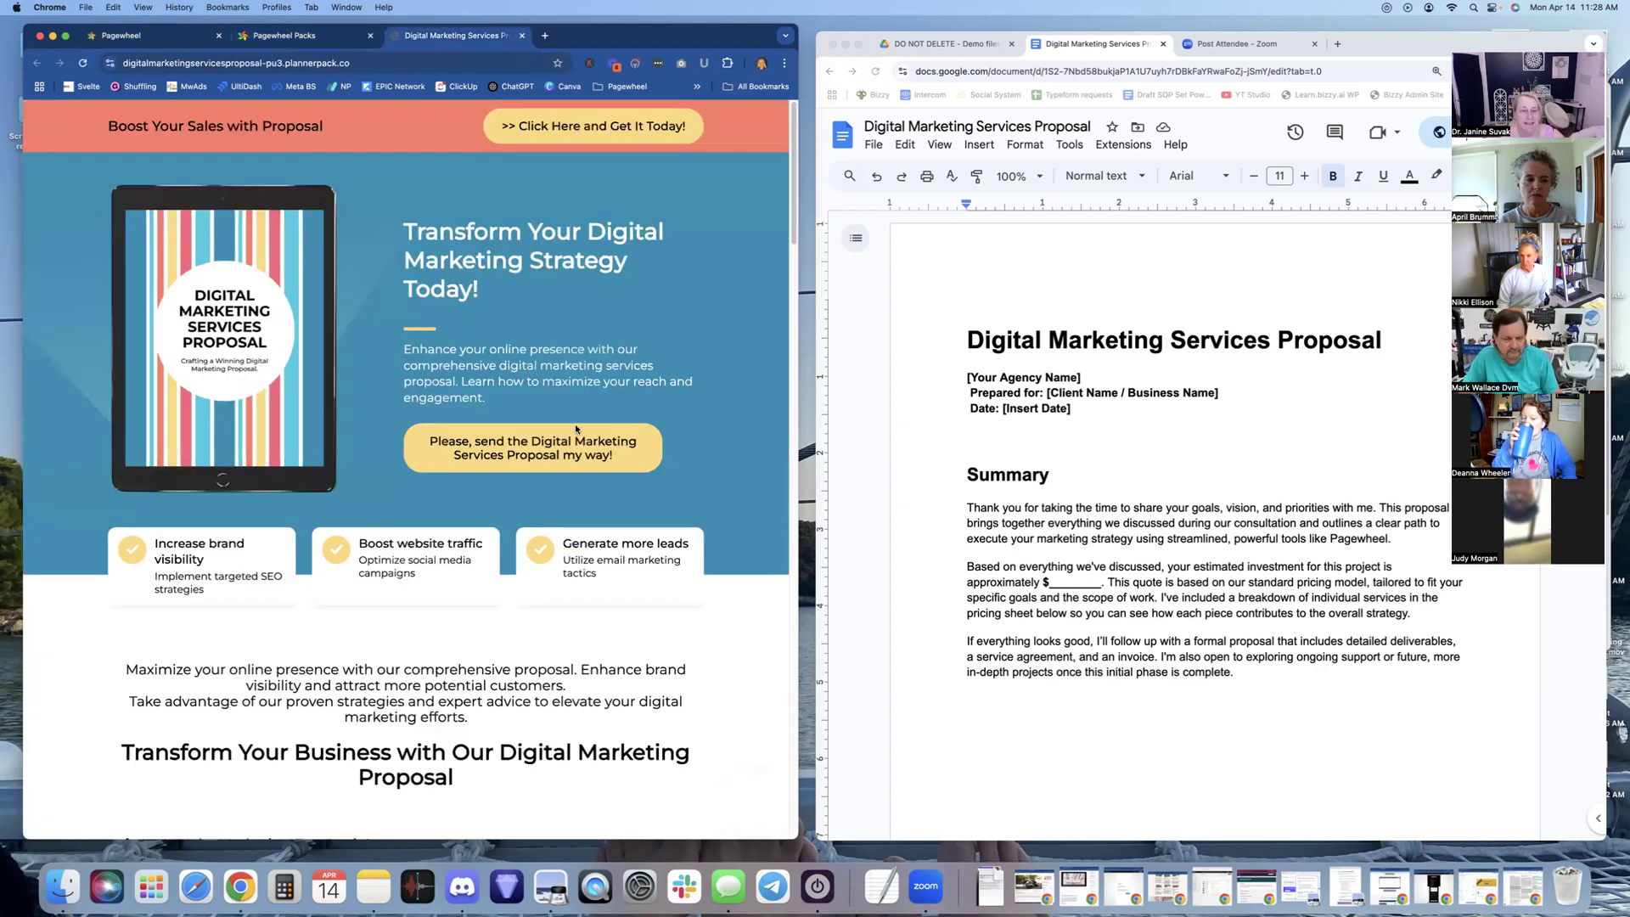
scroll(598, 487, "down", 1)
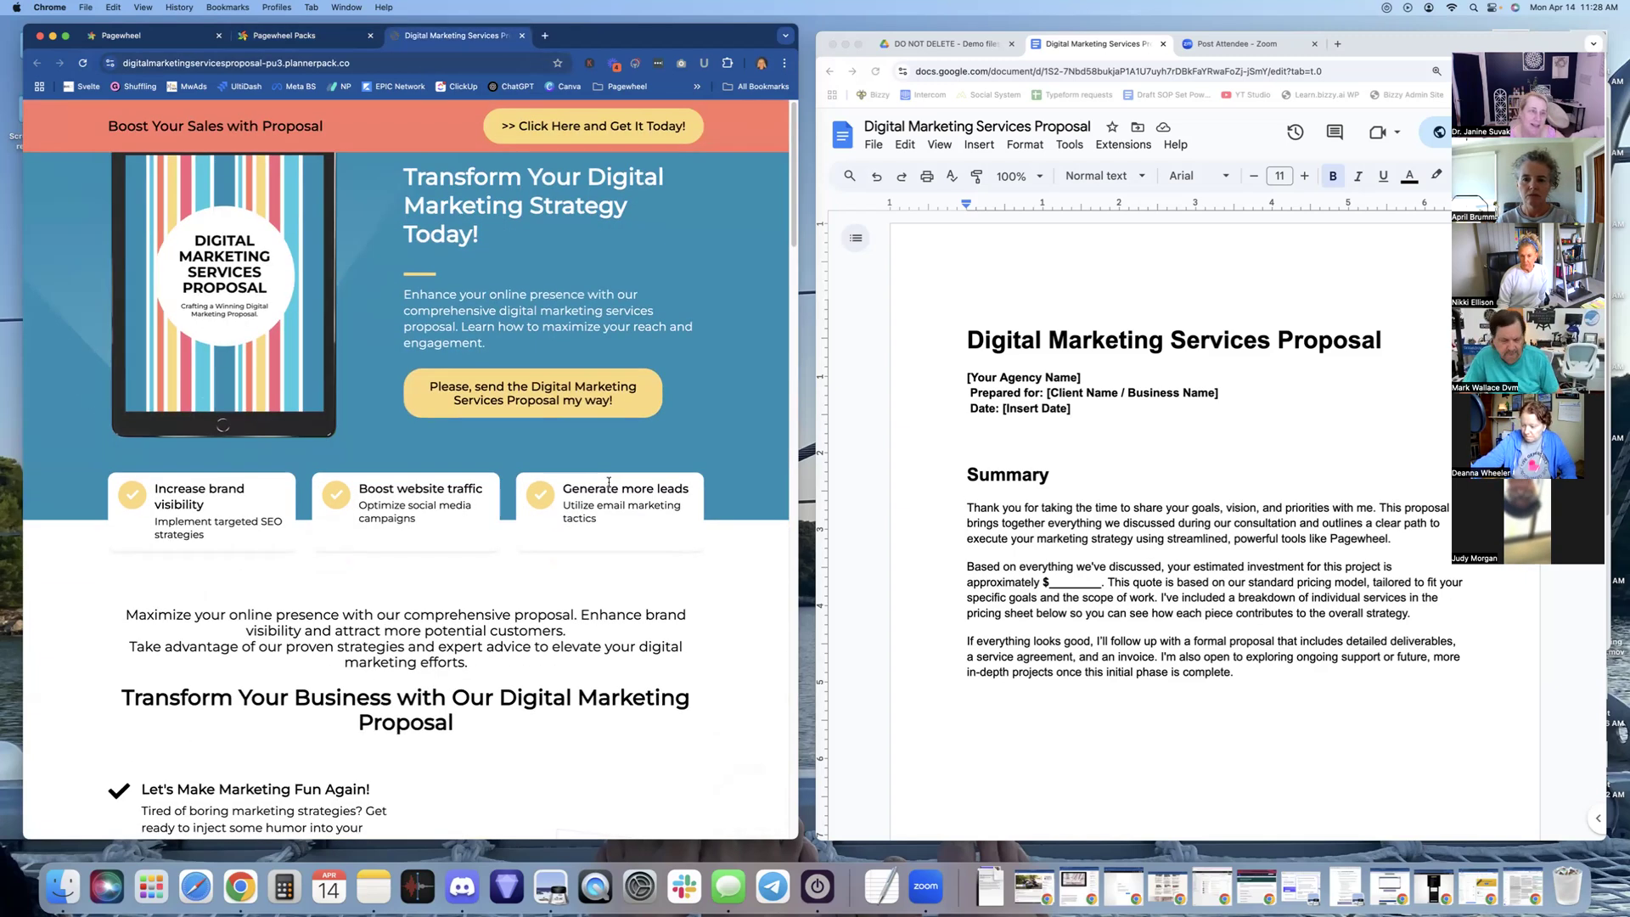
scroll(609, 482, "up", 1)
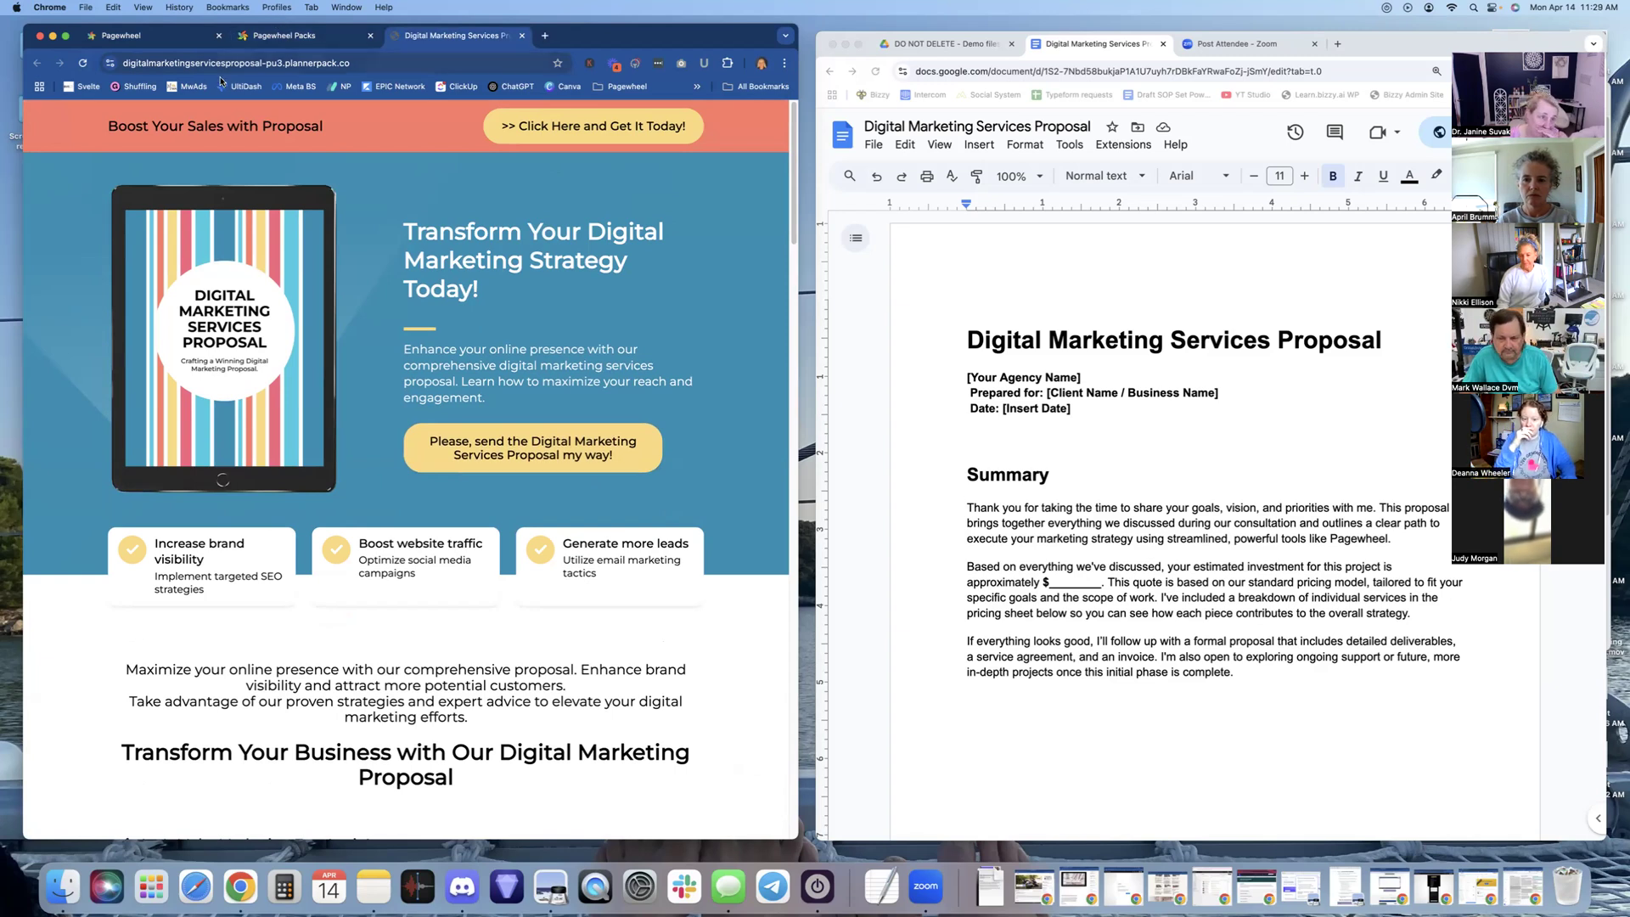
left_click(522, 36)
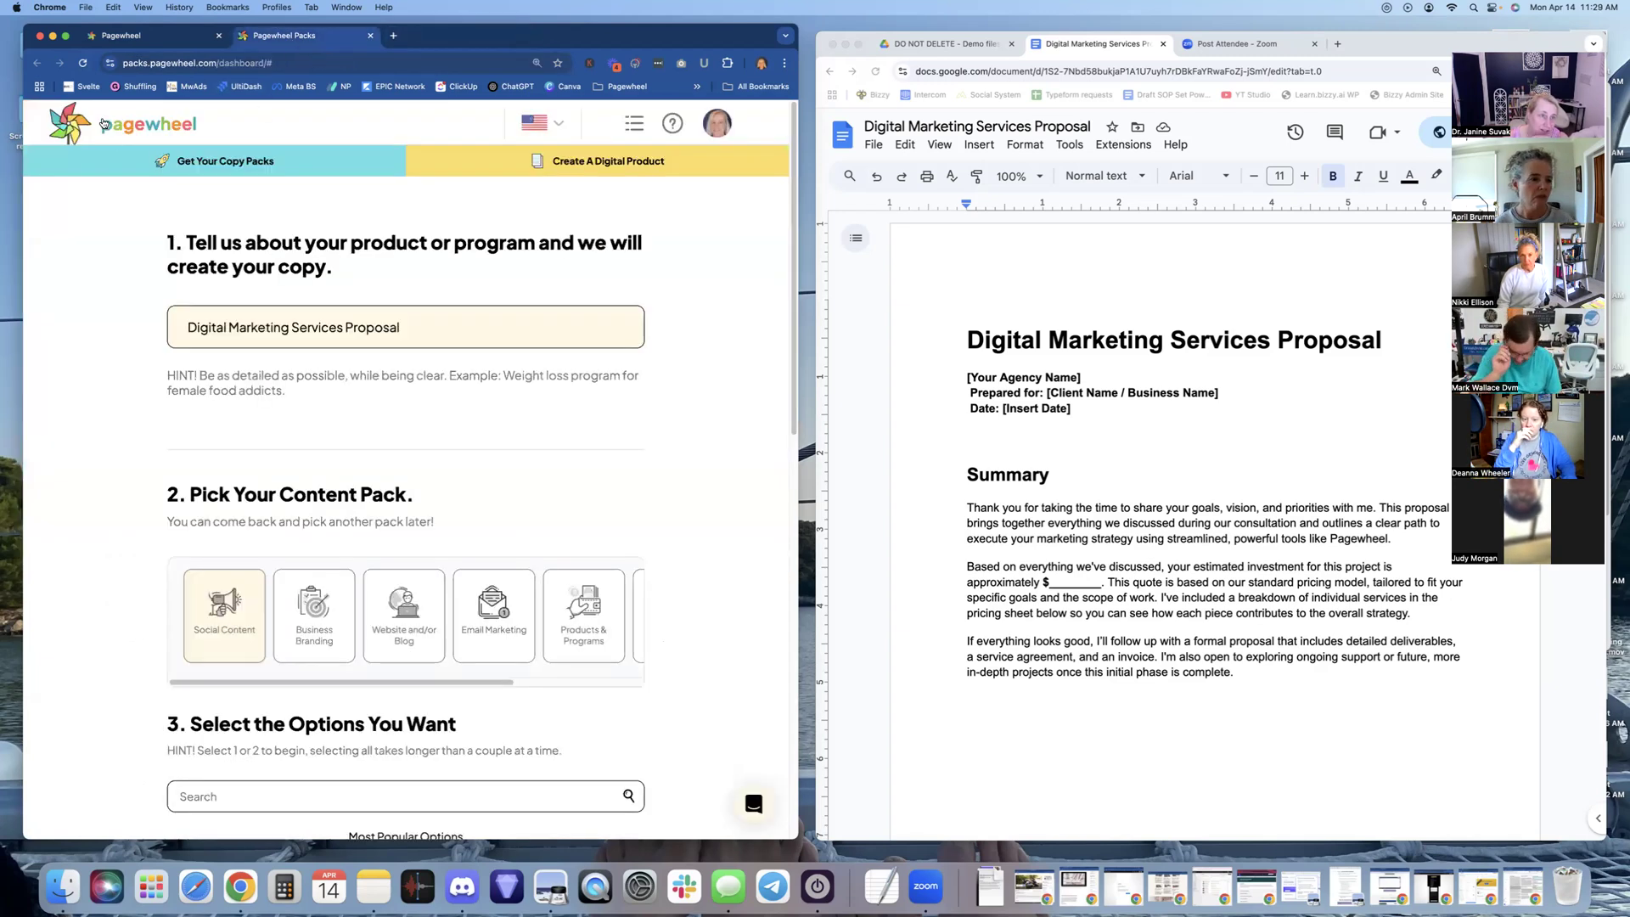
left_click(75, 124)
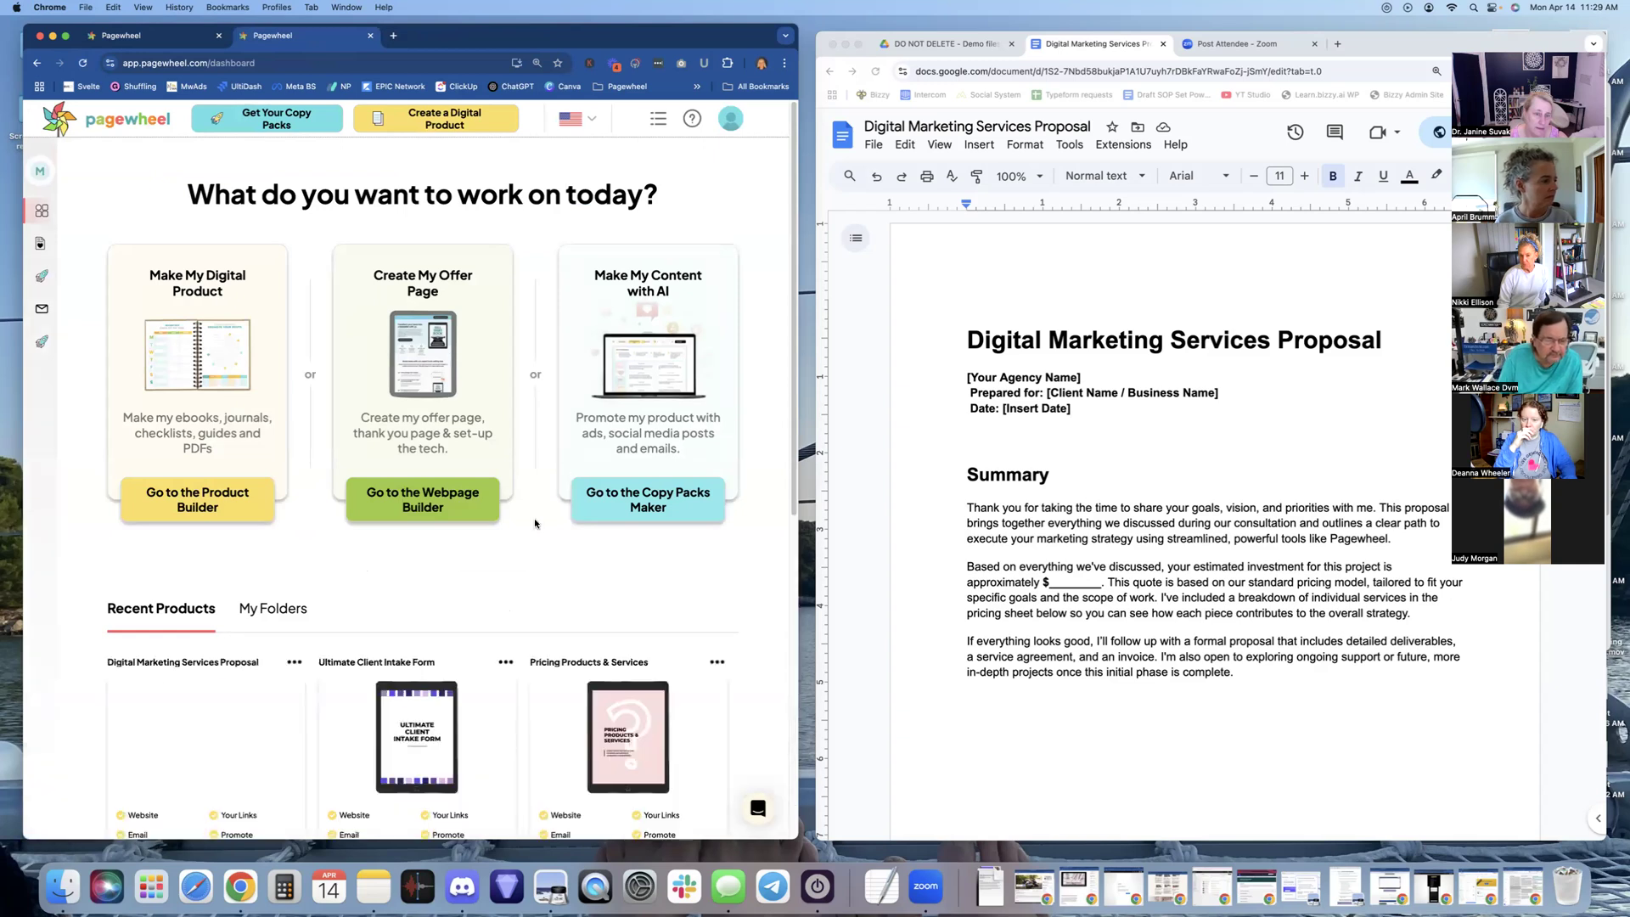
scroll(533, 518, "down", 2)
scroll(534, 523, "down", 4)
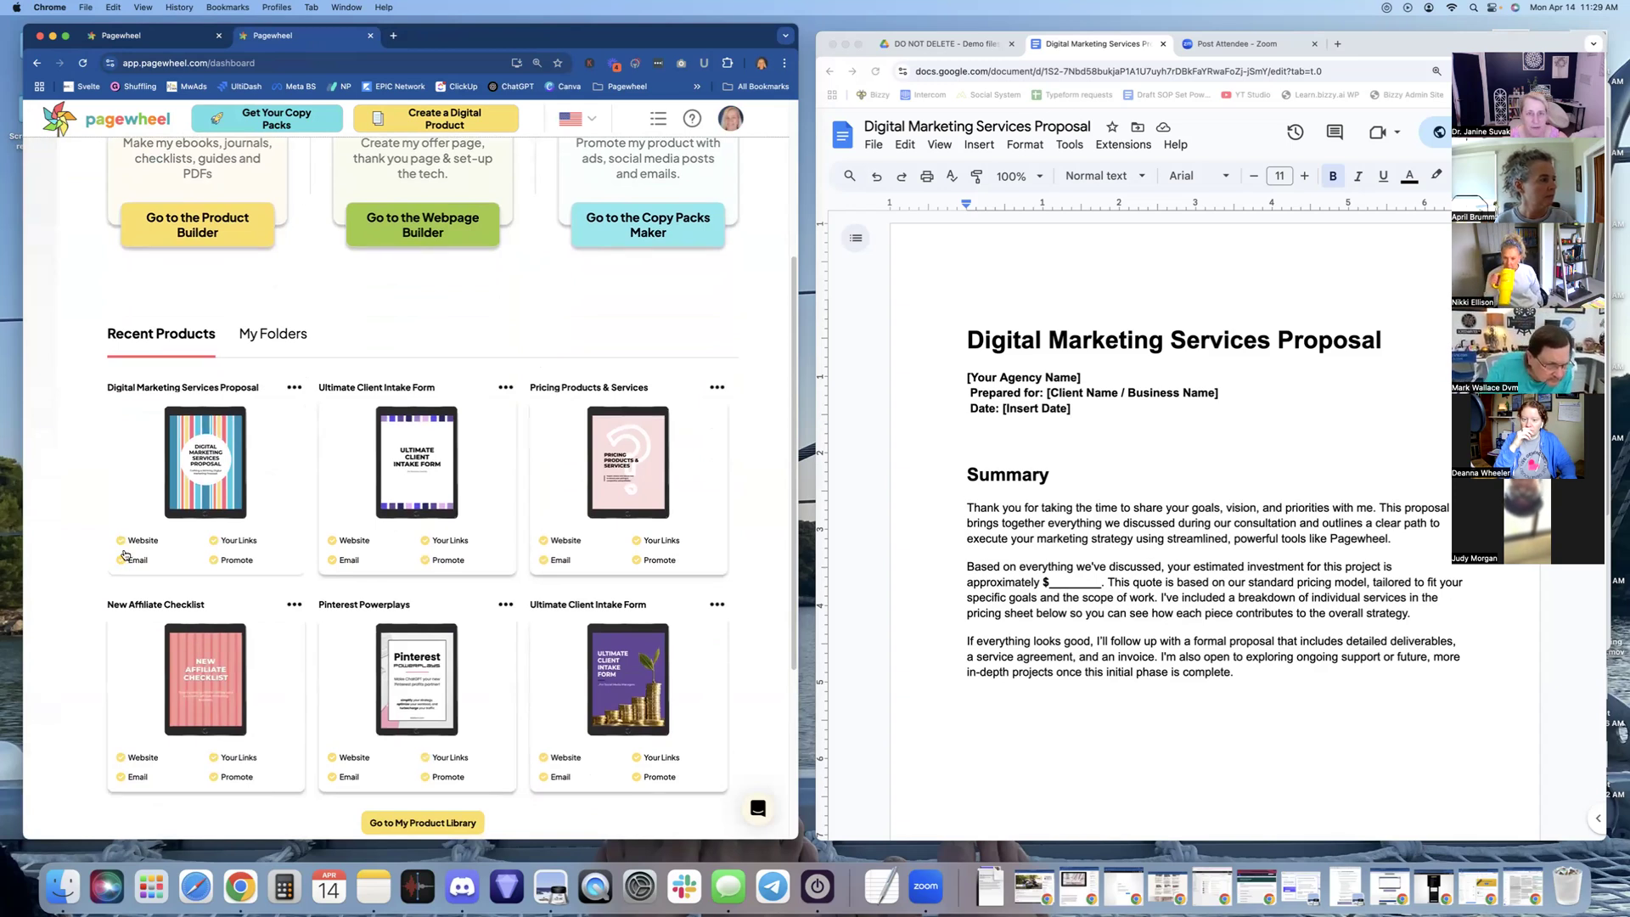
scroll(255, 501, "up", 1)
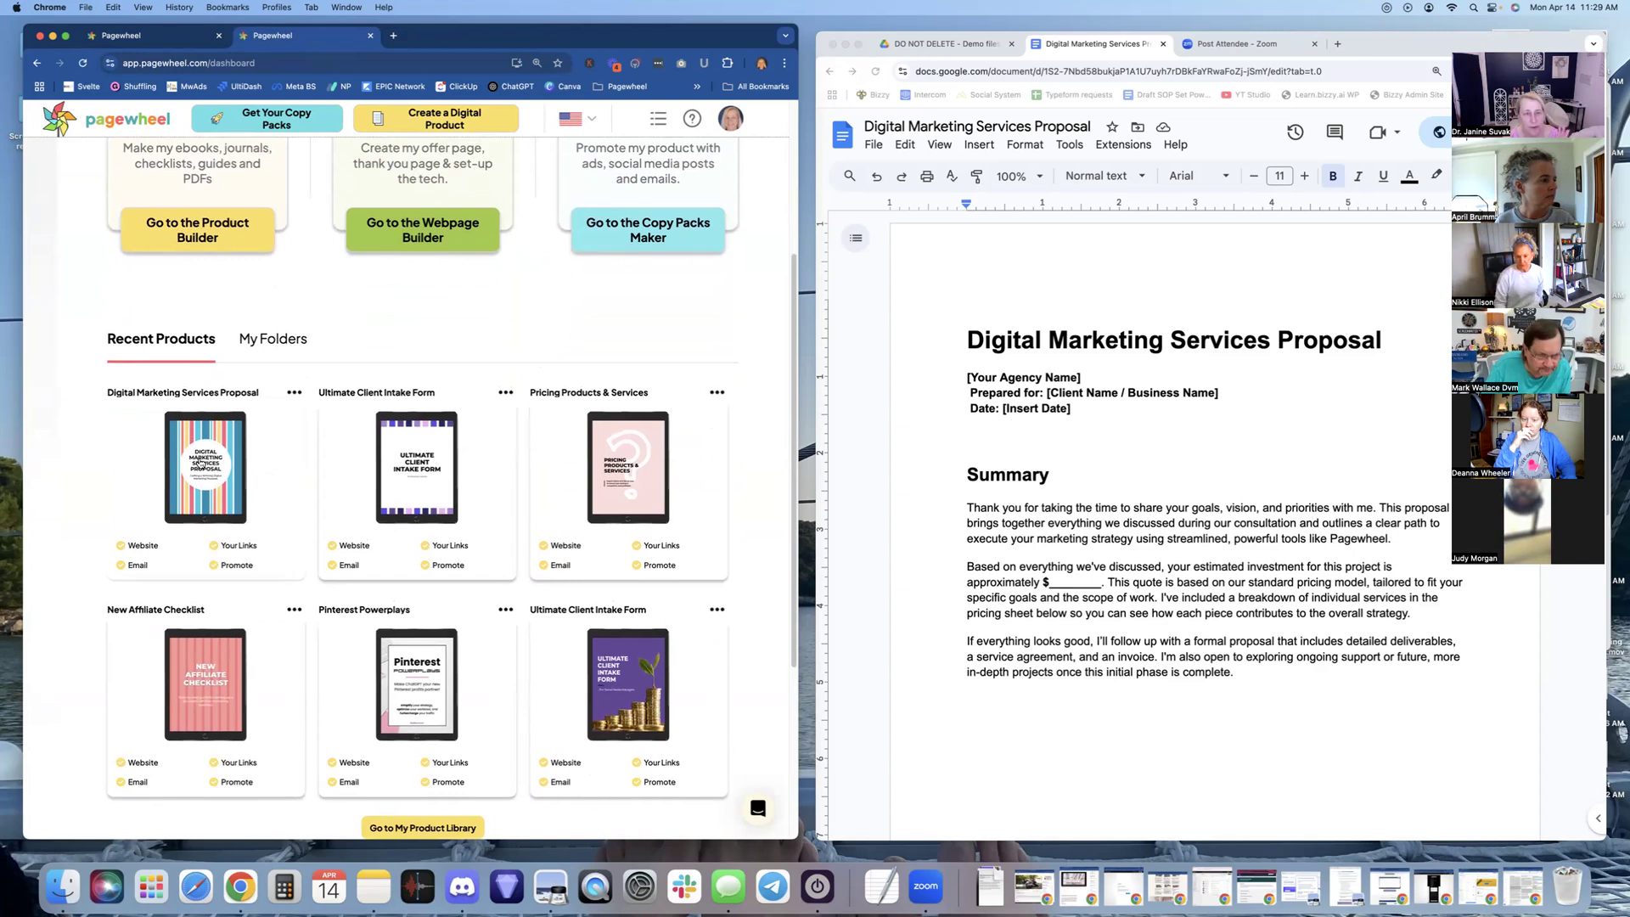
left_click(239, 546)
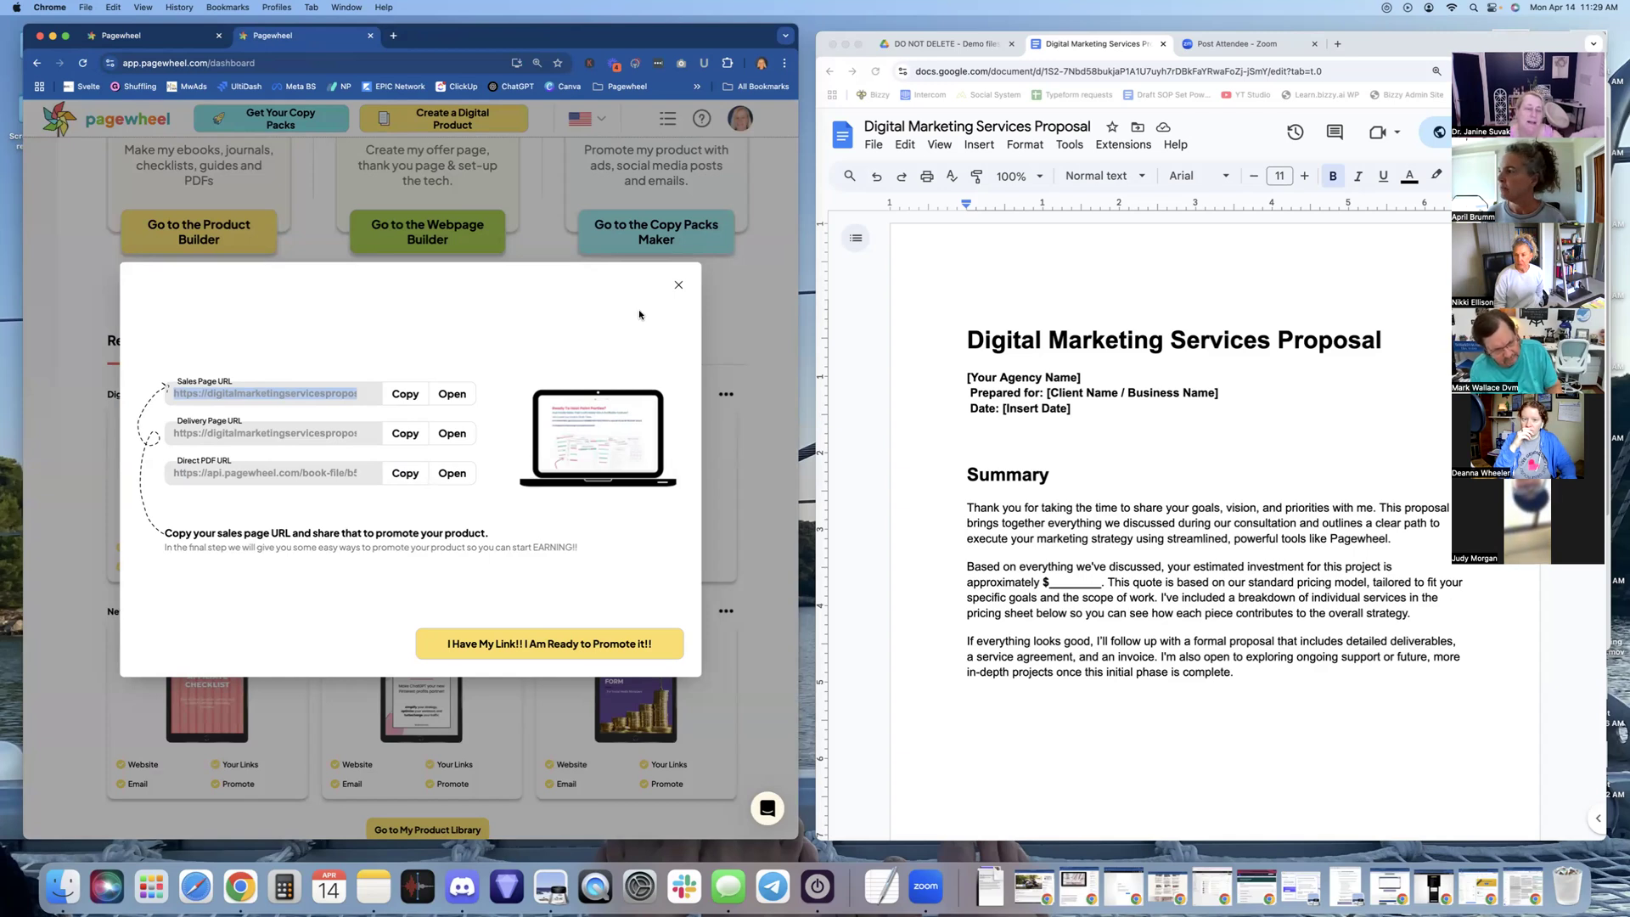
left_click(678, 285)
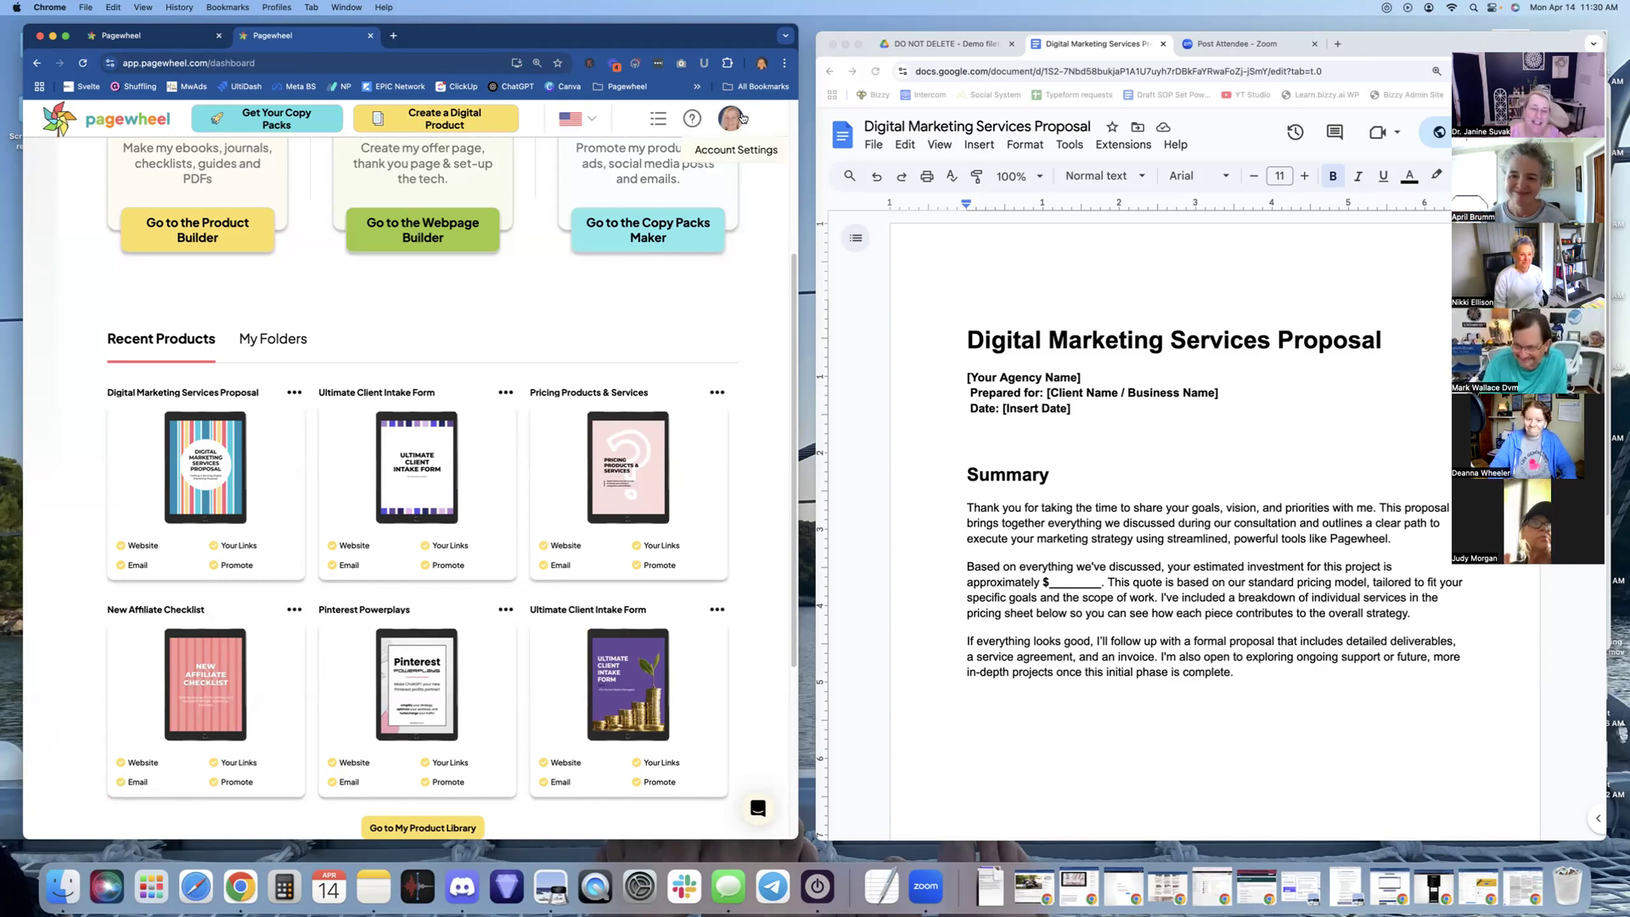
scroll(764, 331, "up", 4)
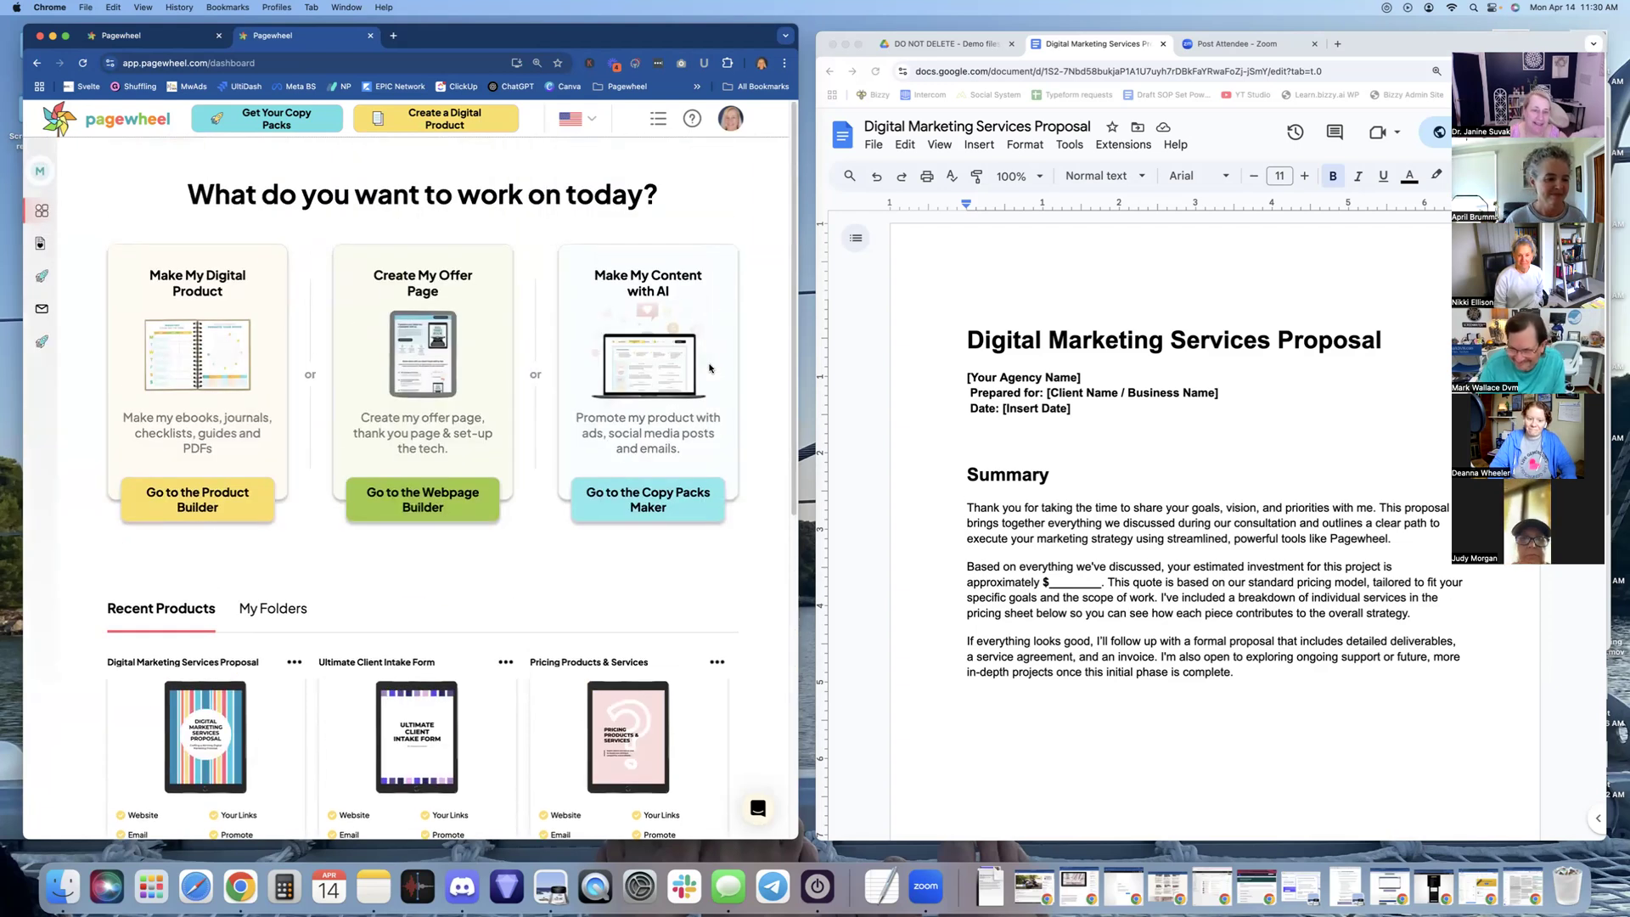
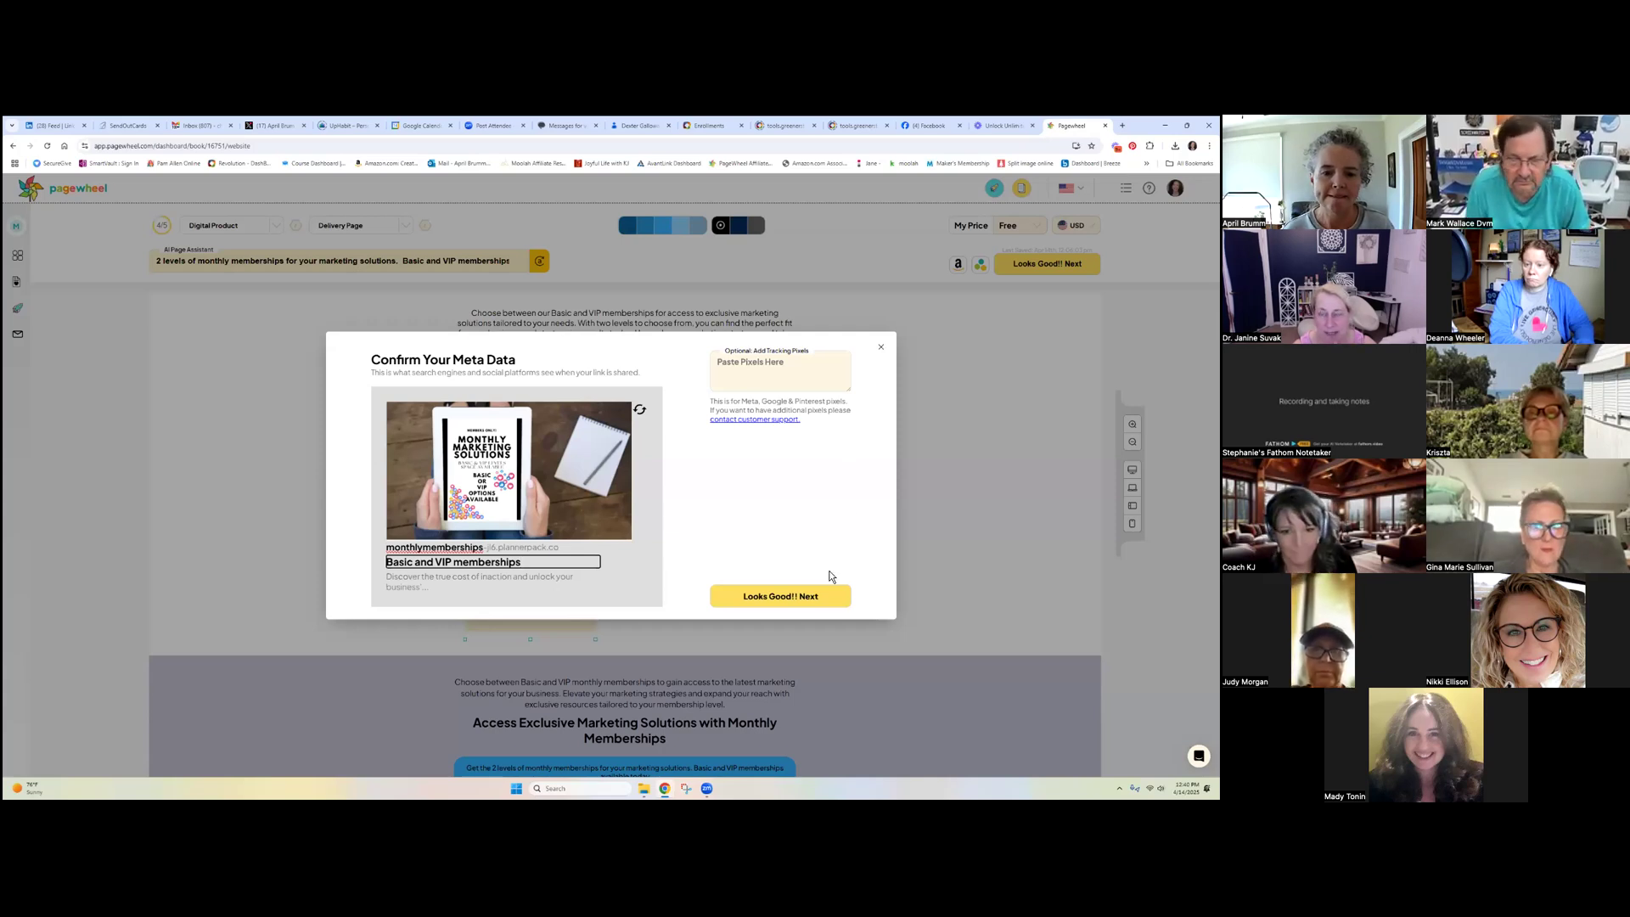
Confirm the meta data, go back to the dashboard after the error, and reopen the monthly memberships website
left_click(791, 598)
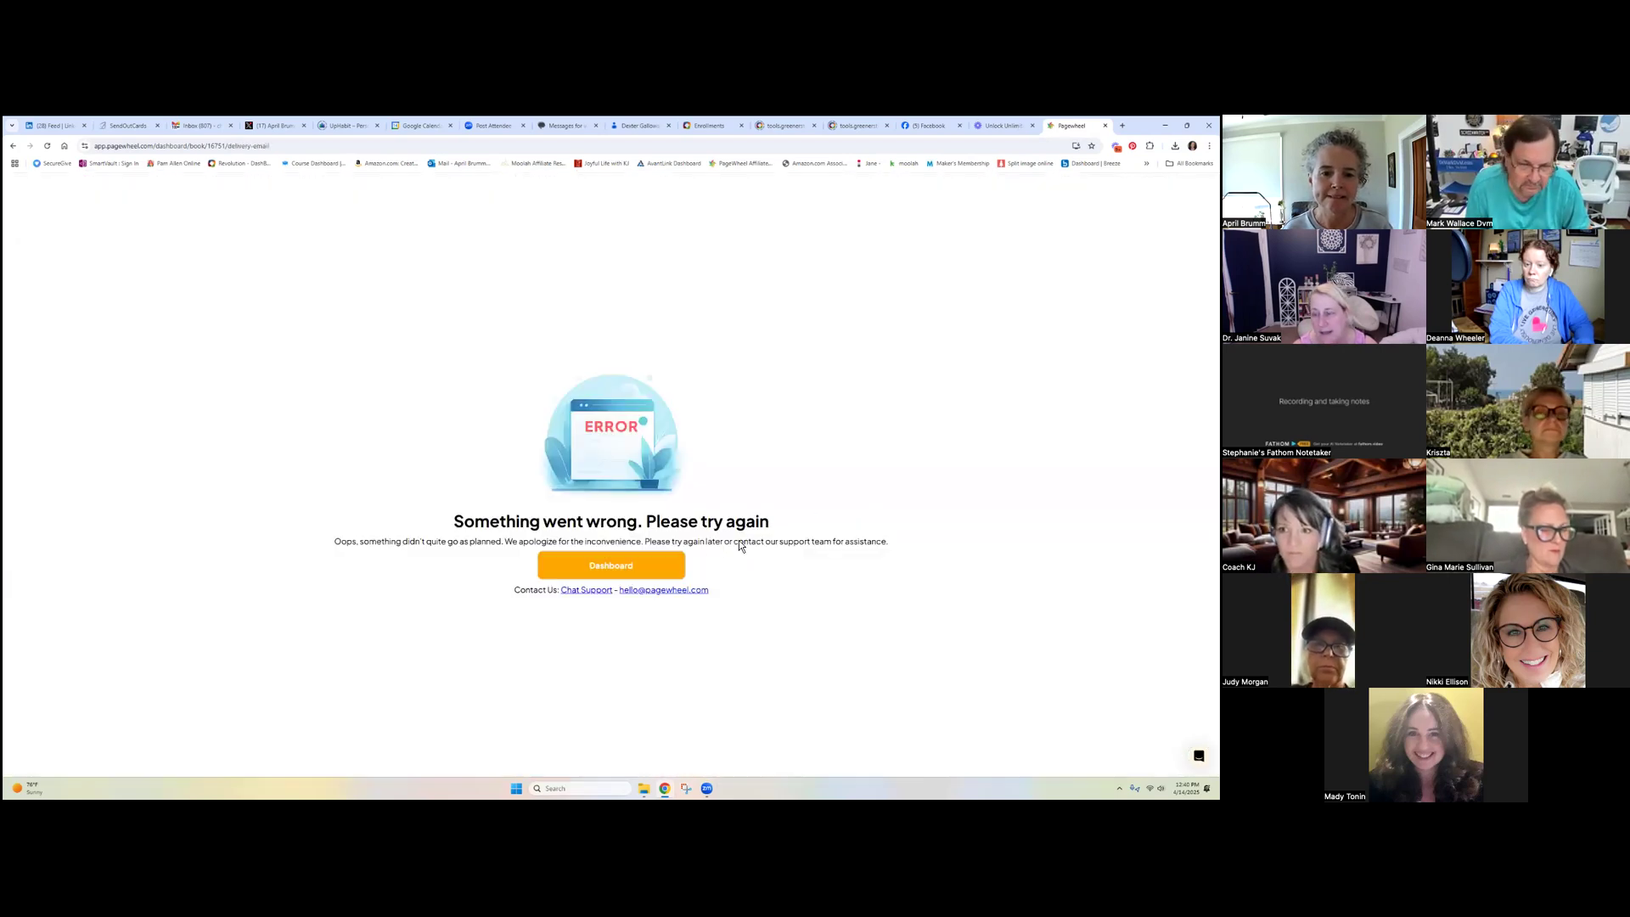
left_click(650, 574)
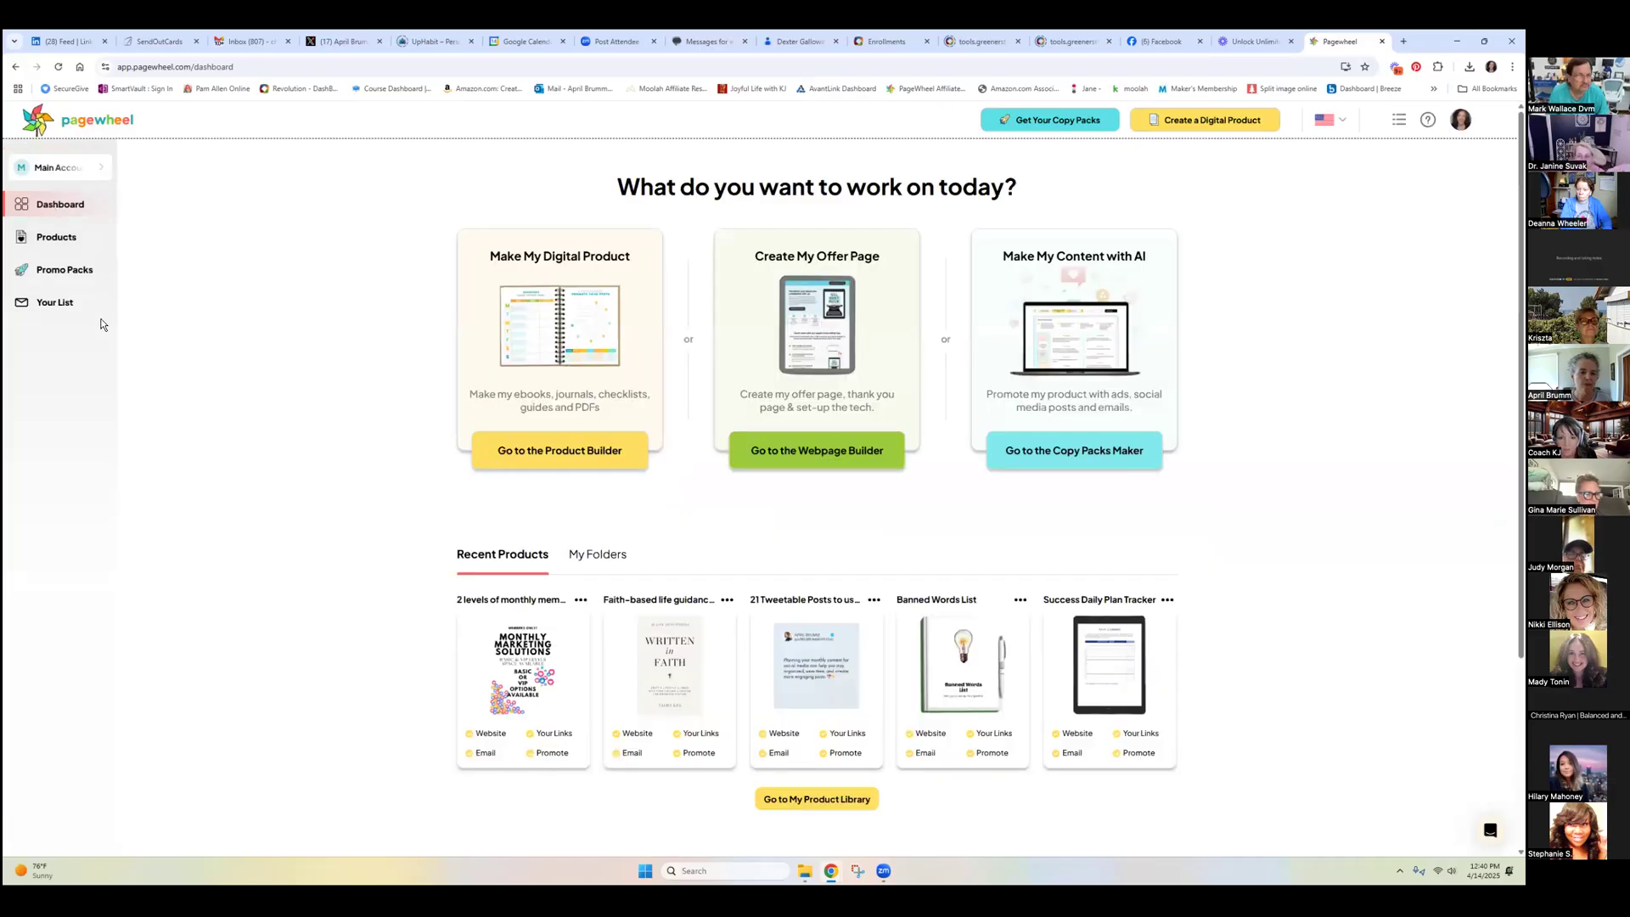
left_click(527, 663)
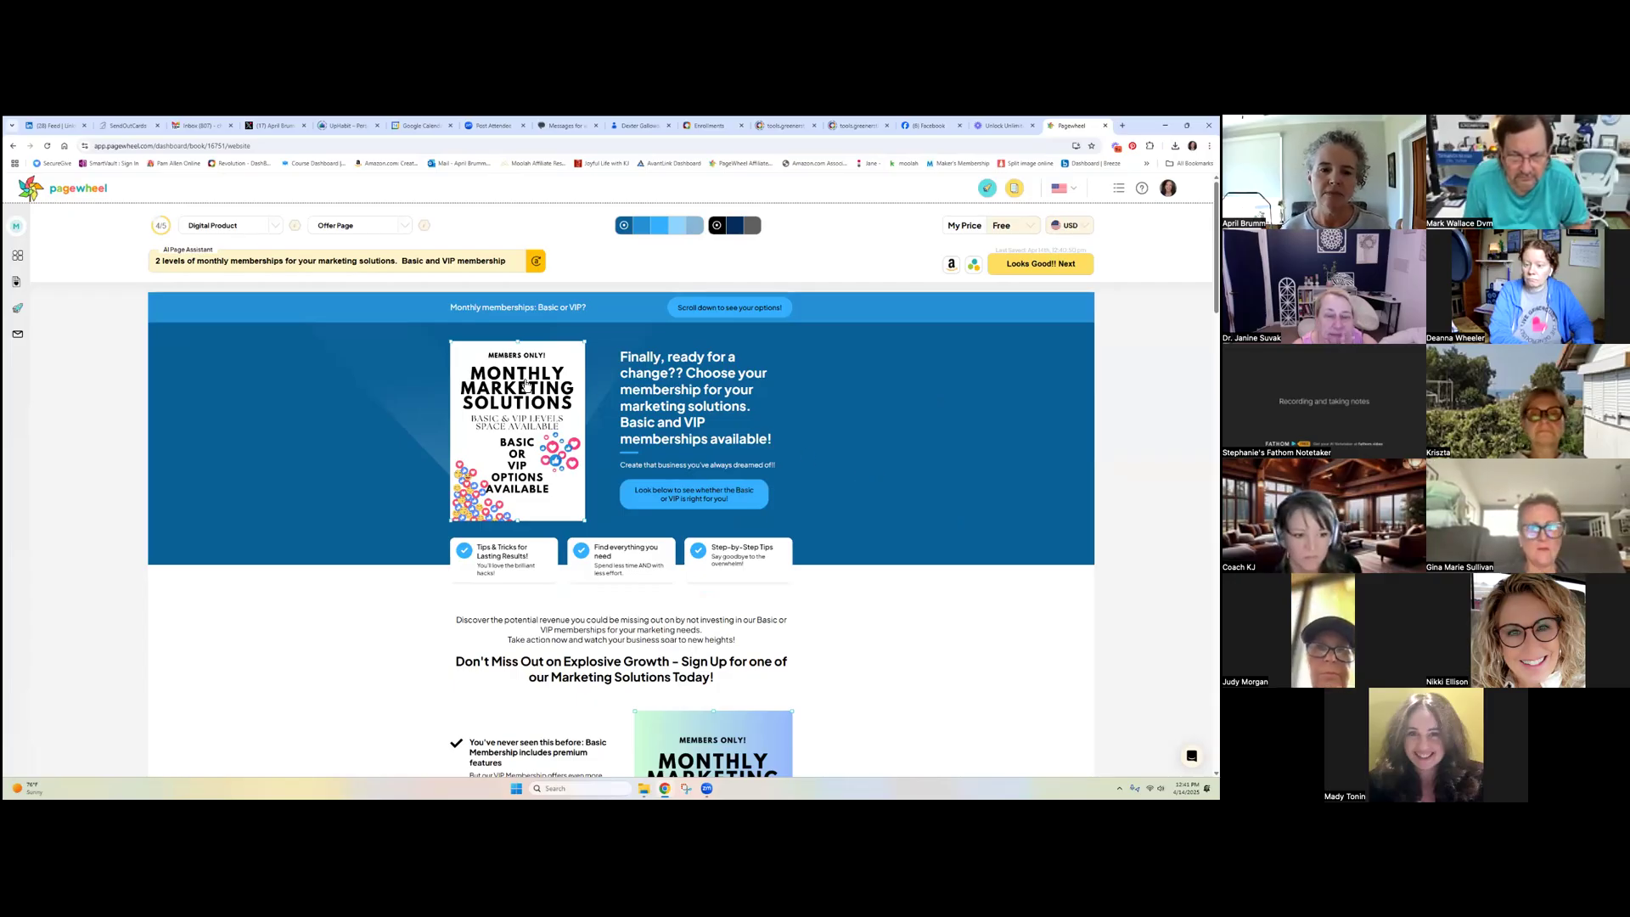
Scroll past the DIY Basic and DWY VIP plan sections to the 'Hey y'all' introduction
mouse_move(513, 431)
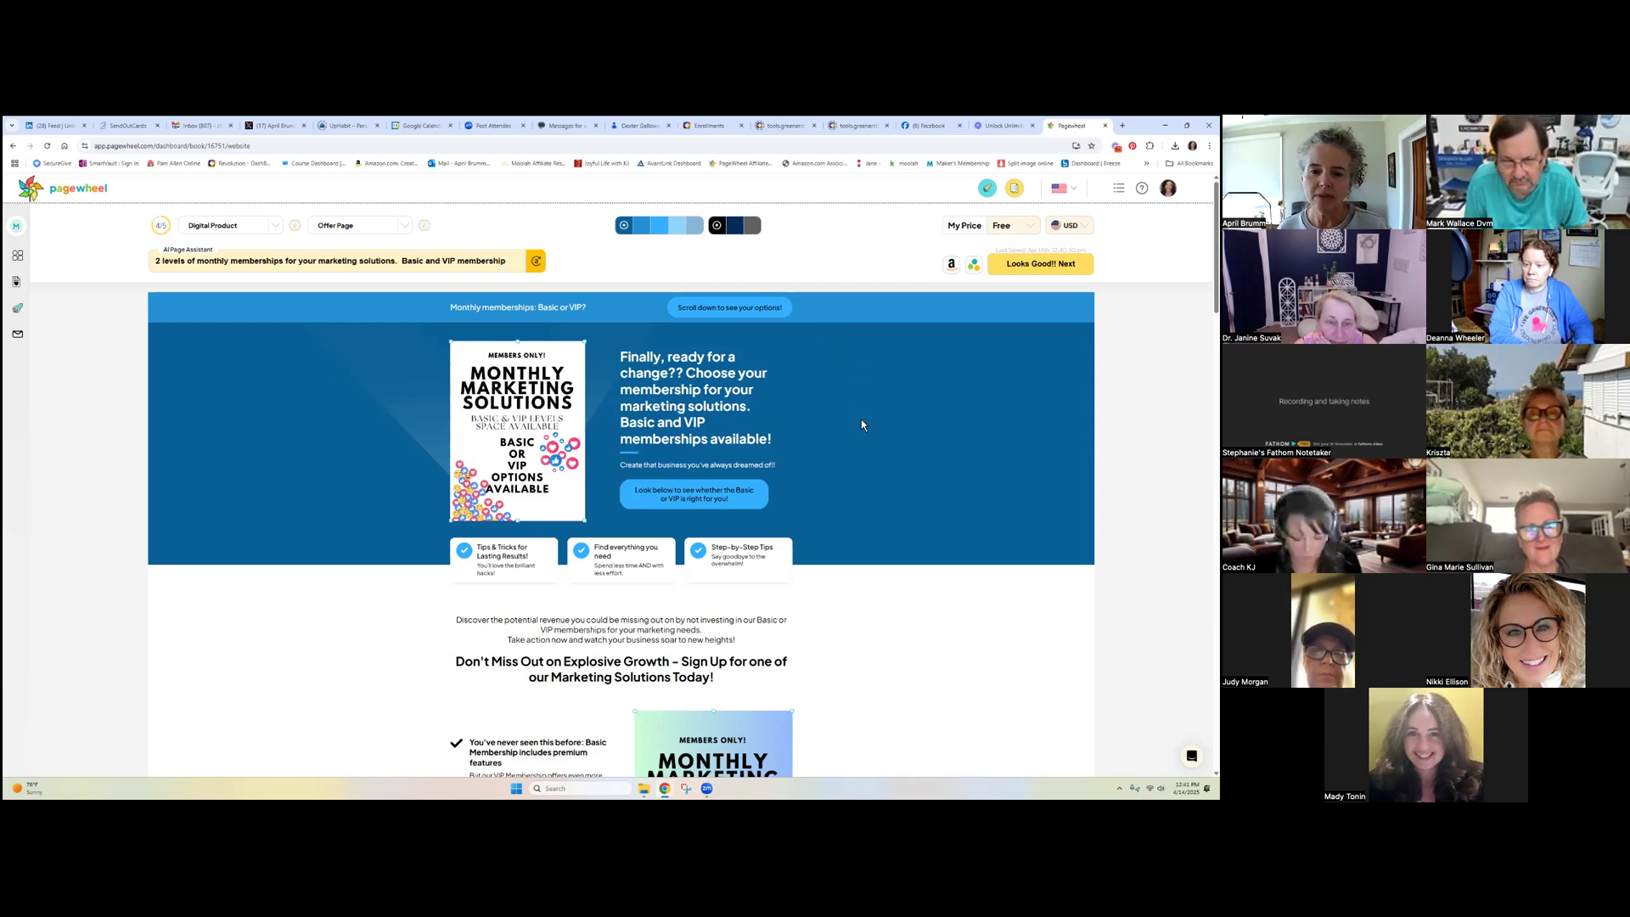
scroll(861, 423, "down", 3)
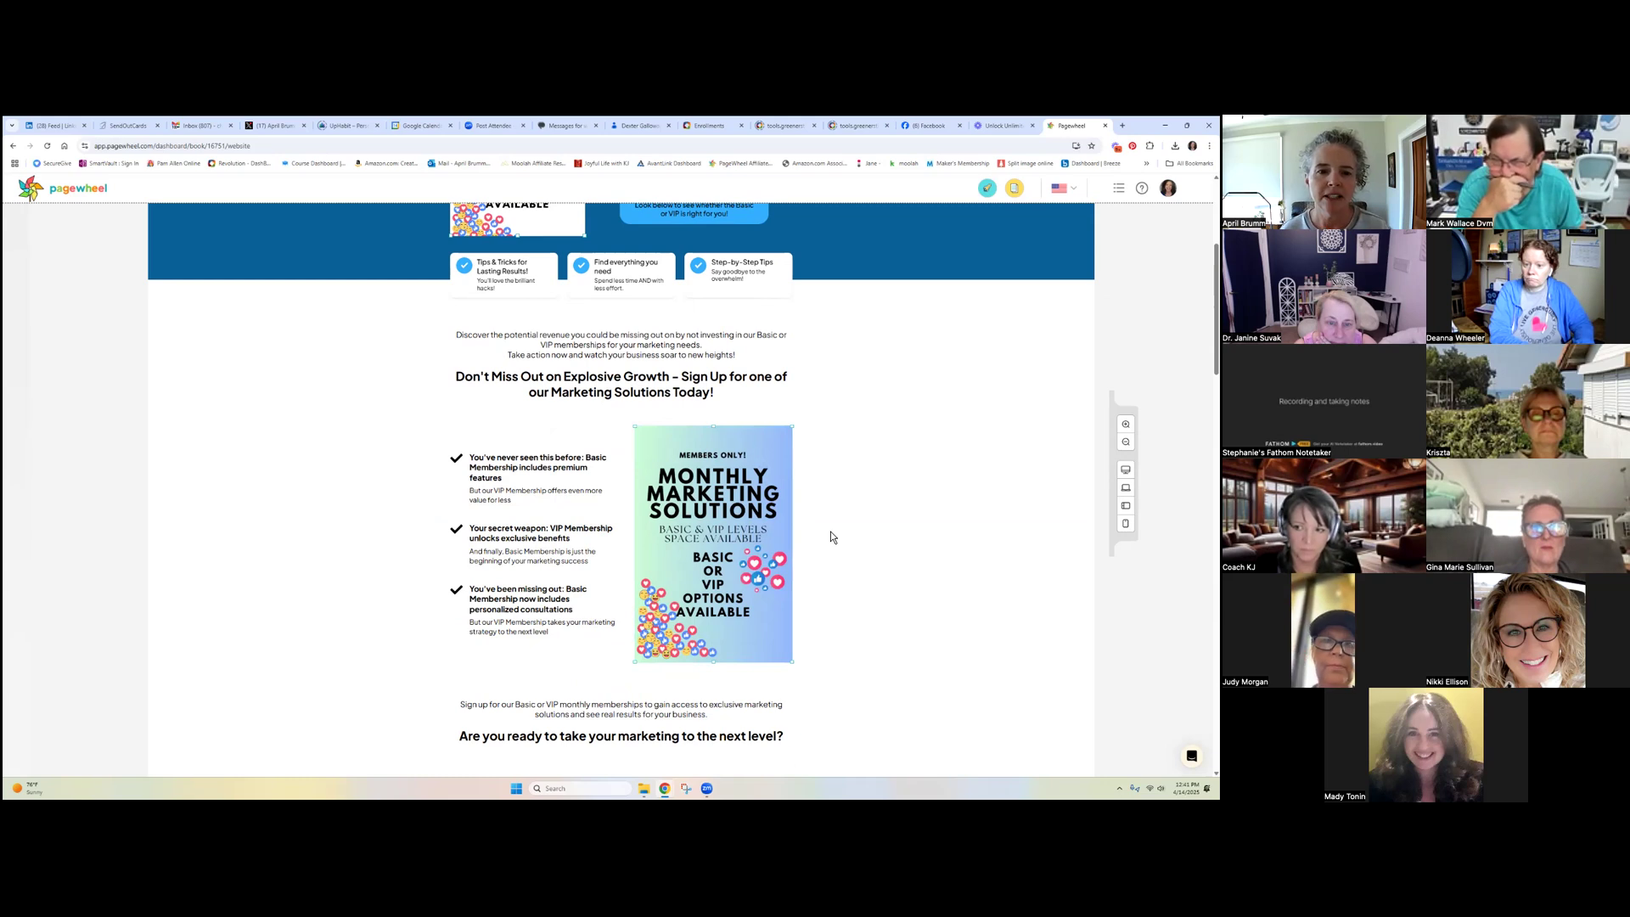
scroll(889, 529, "down", 5)
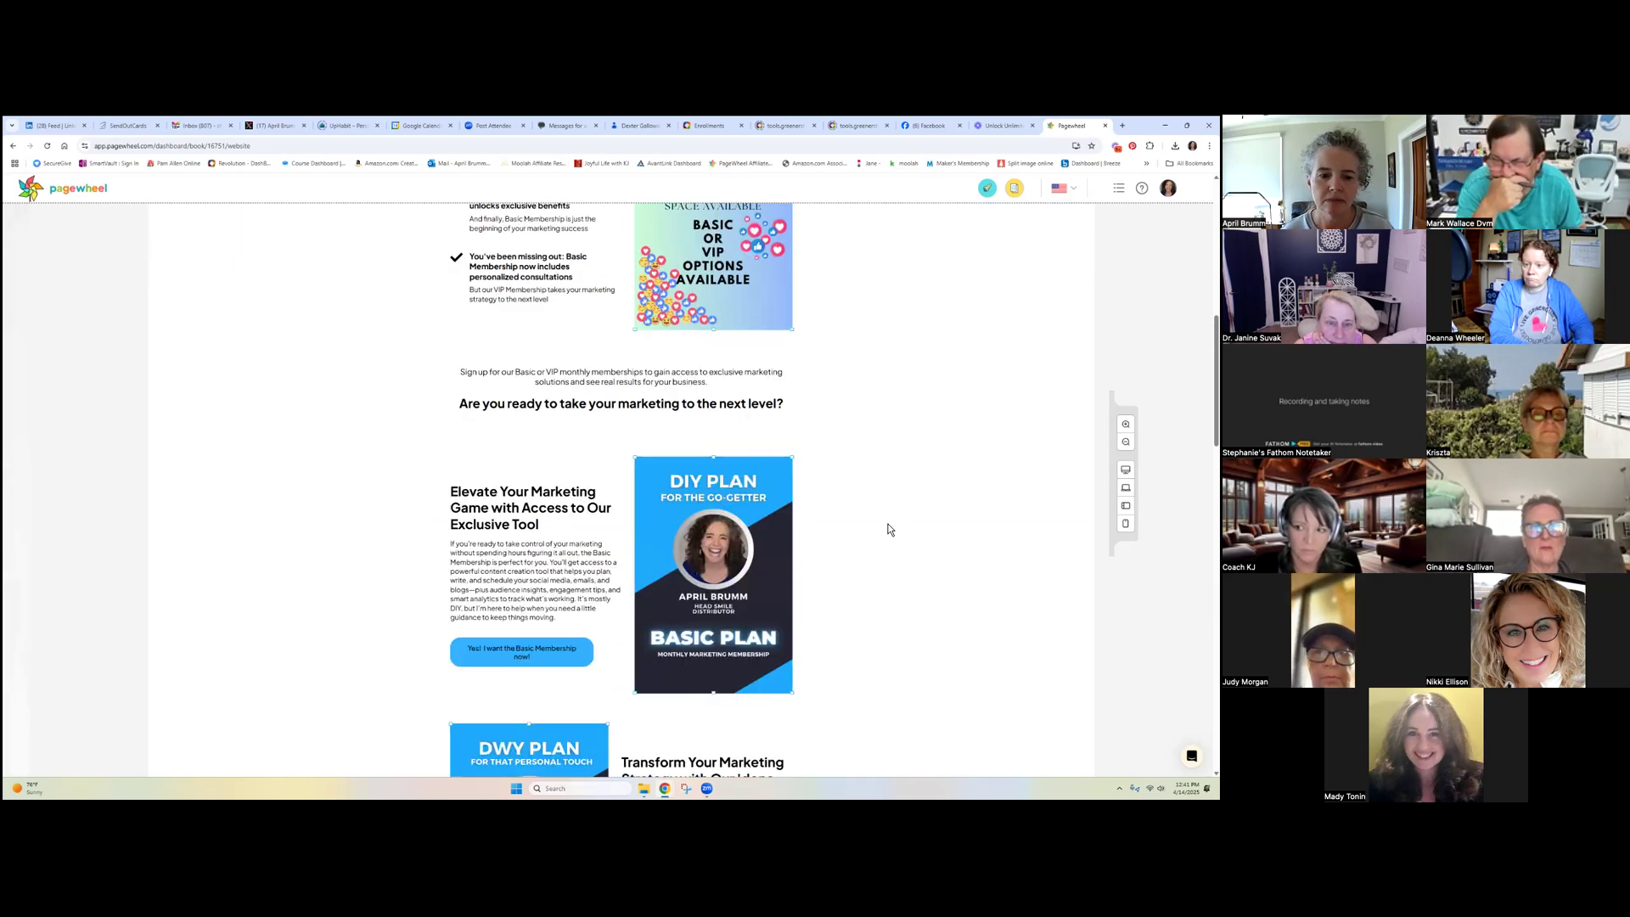
scroll(889, 529, "down", 5)
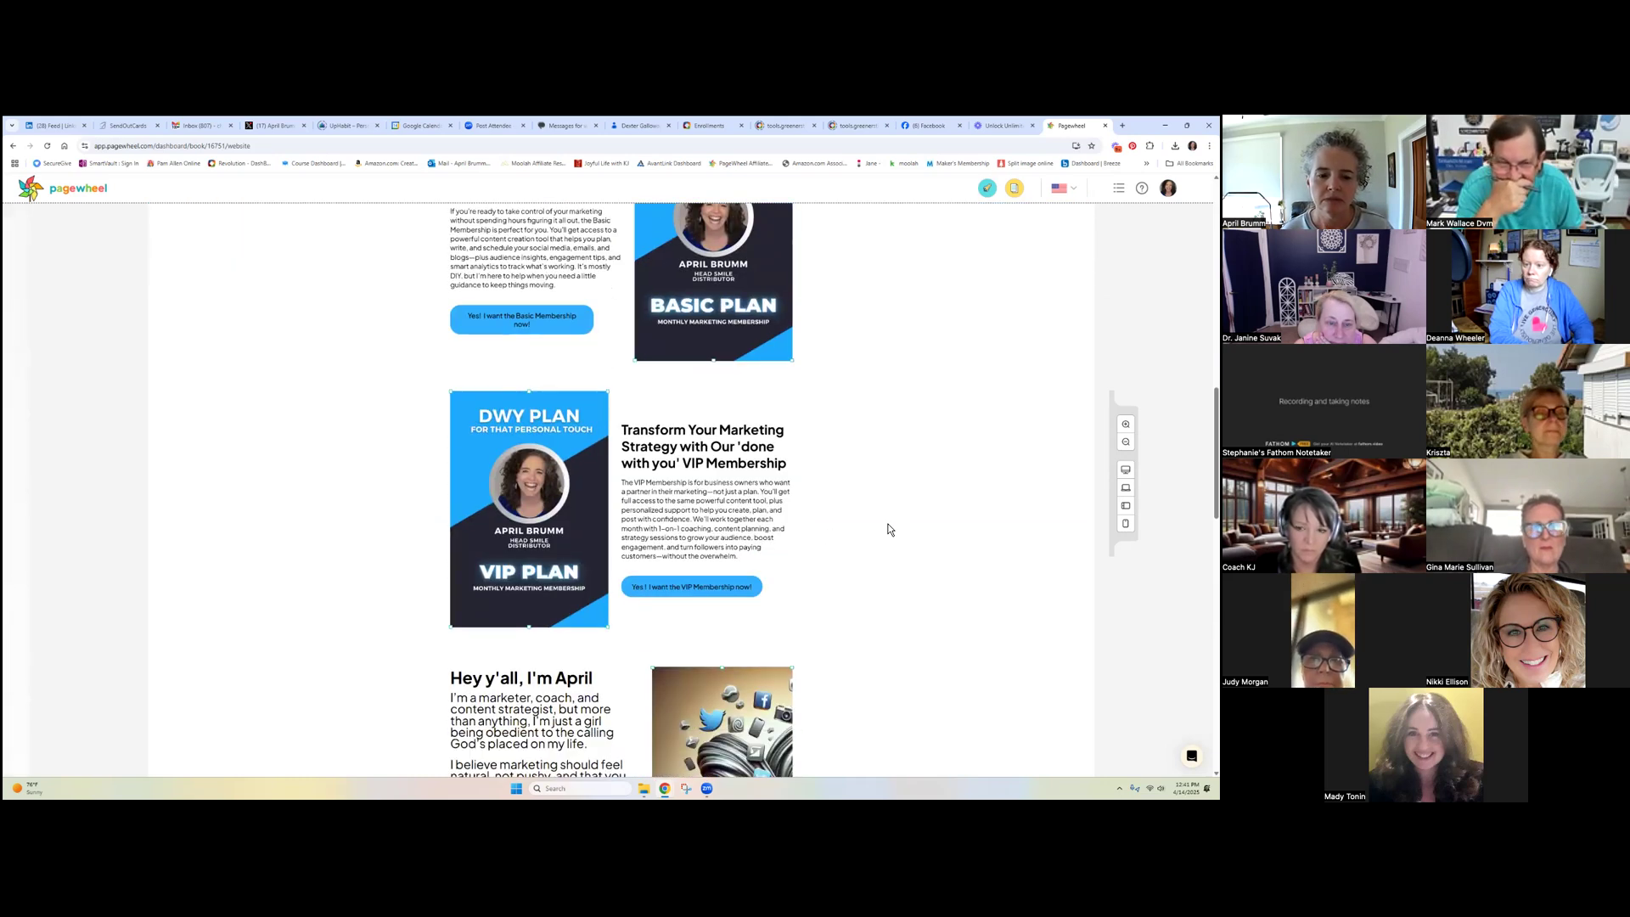
scroll(889, 529, "down", 3)
mouse_move(722, 540)
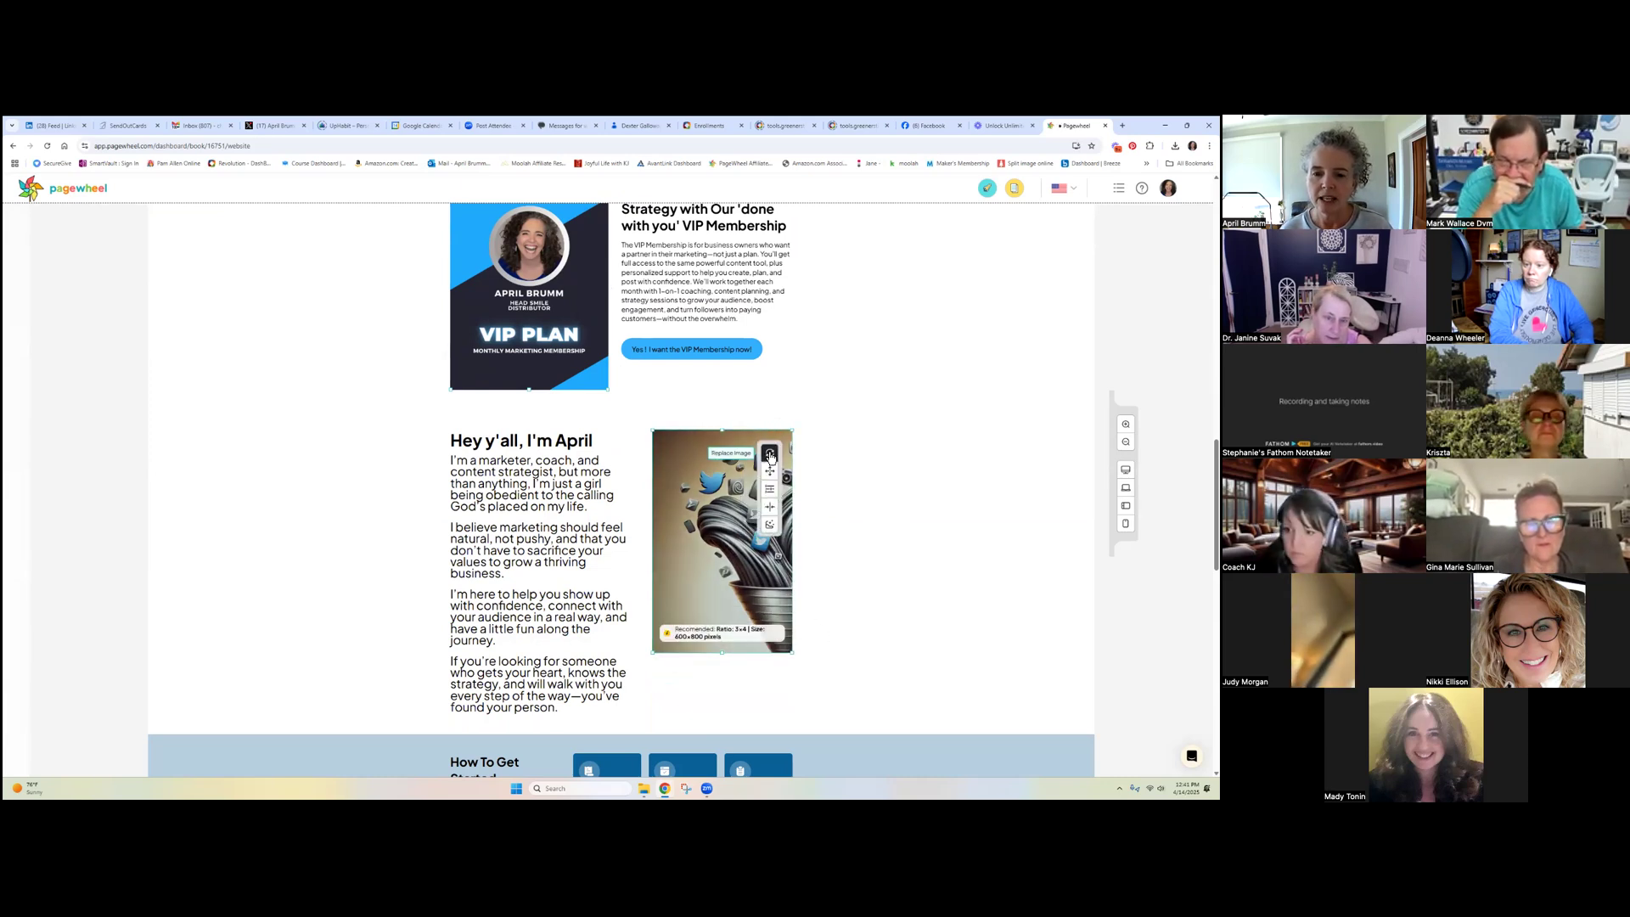
Replace the introduction image with small headshot.png from Downloads and shrink it on the page
left_click(769, 454)
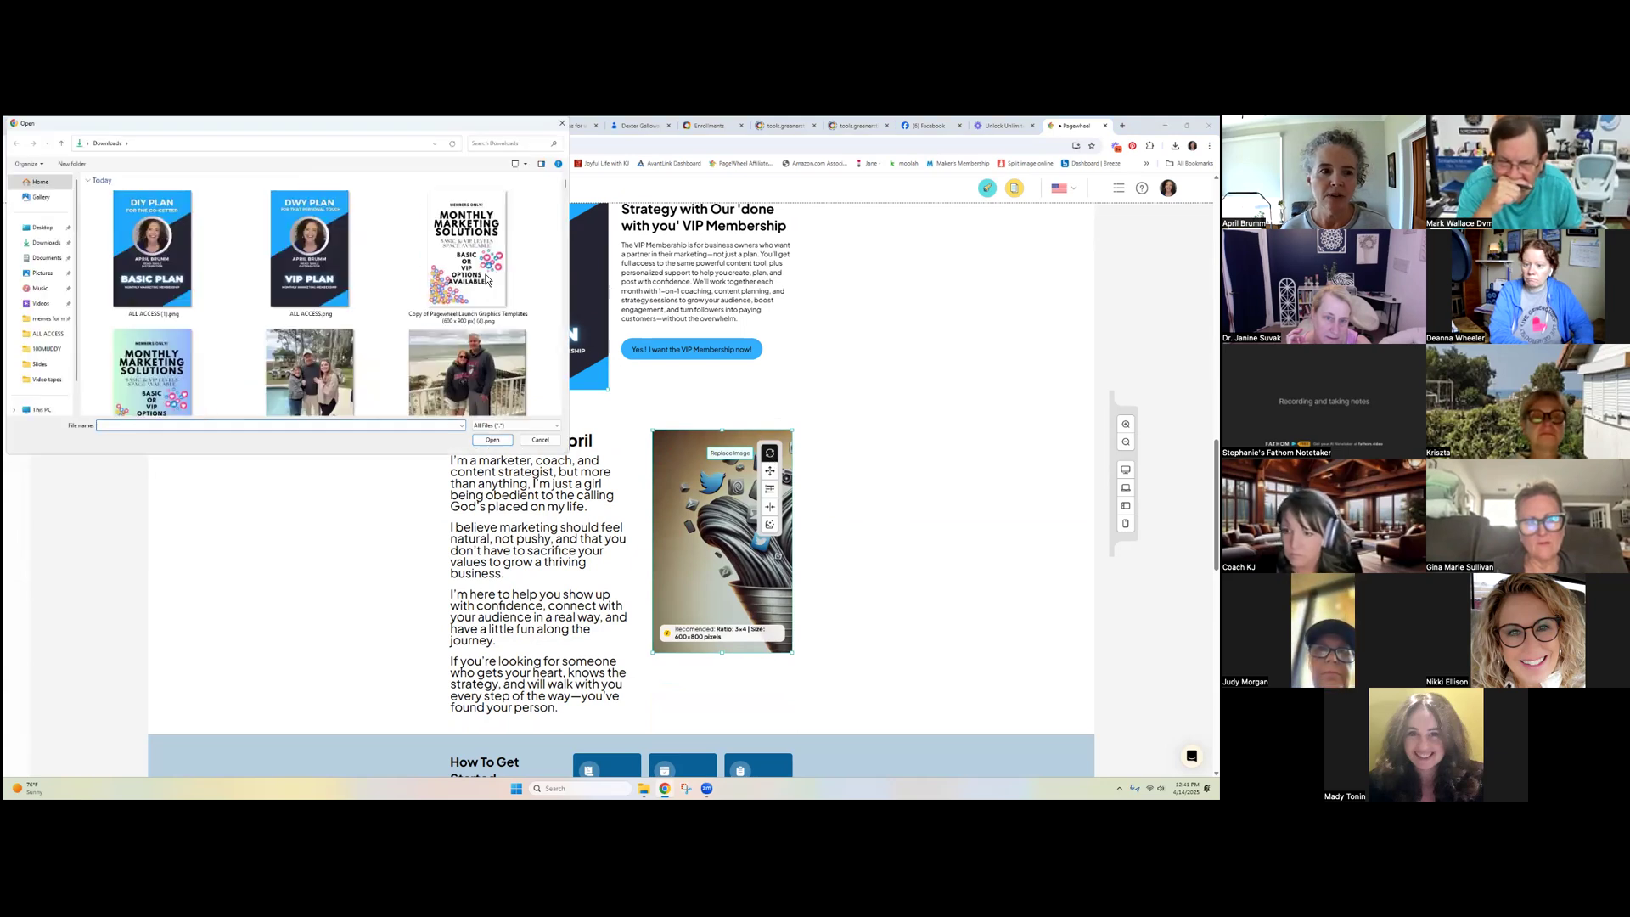
left_click(525, 142)
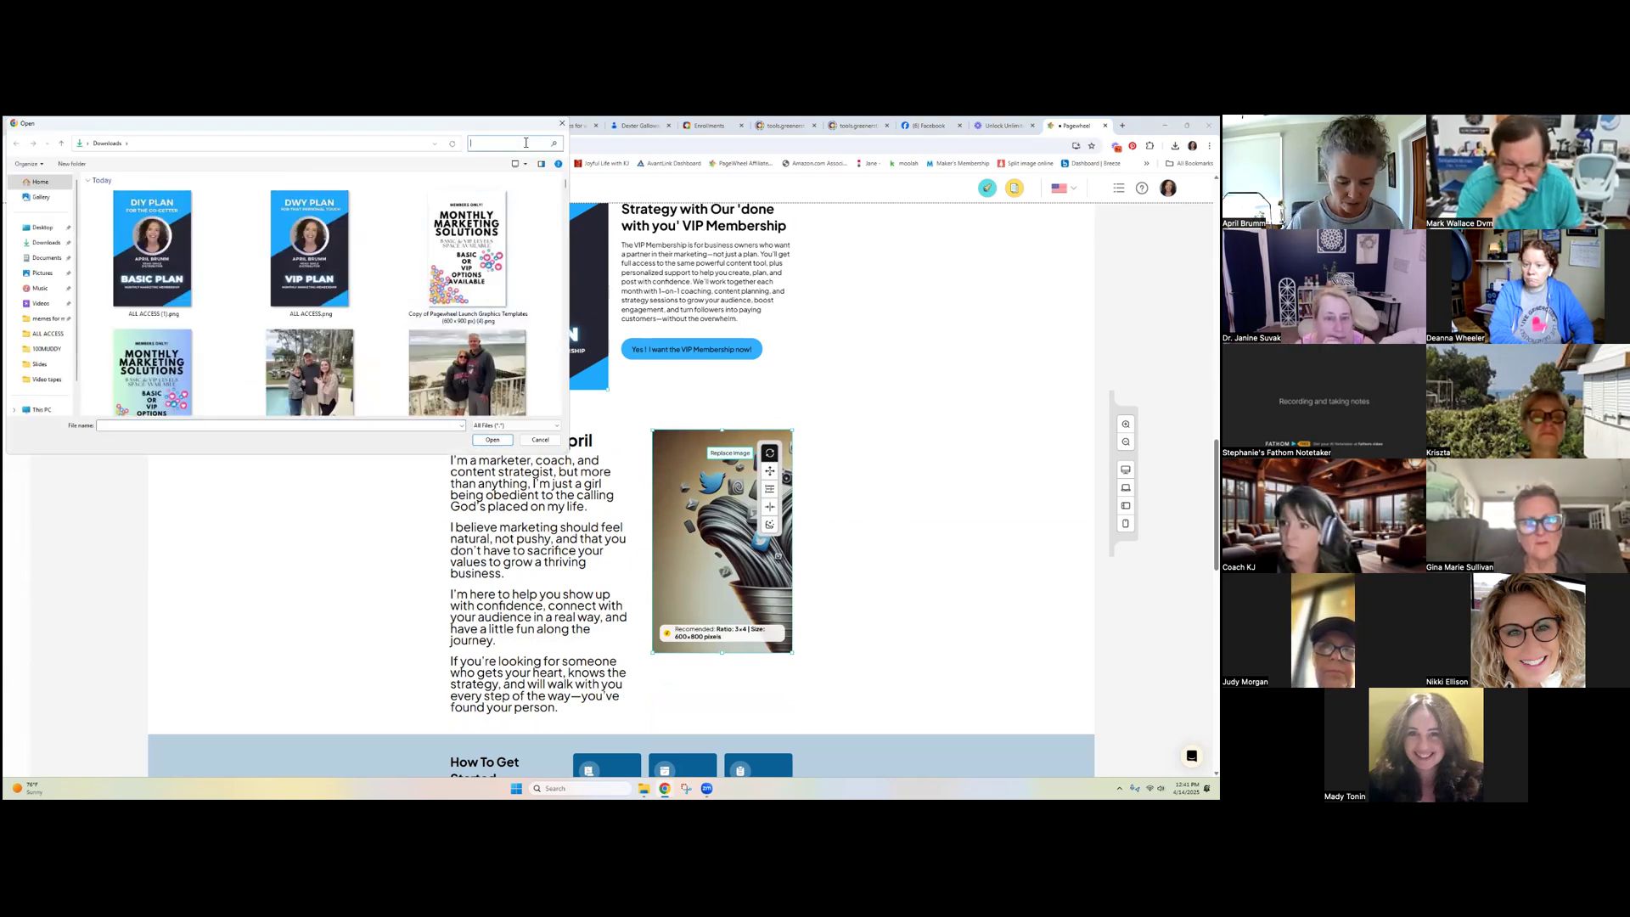
type("headshot")
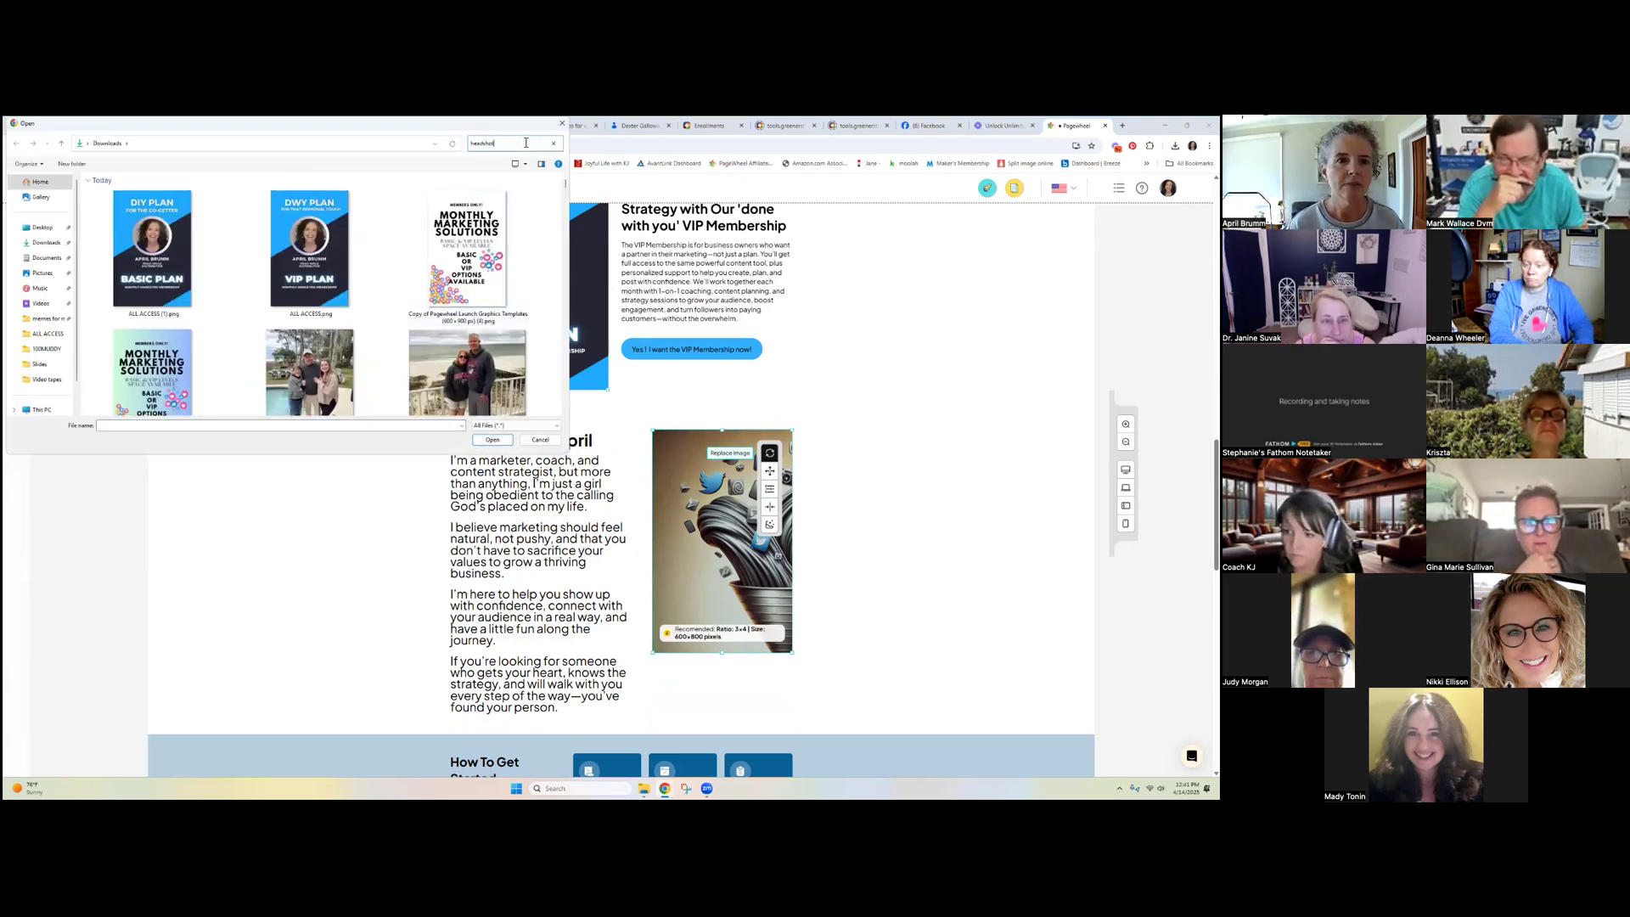
left_click(169, 219)
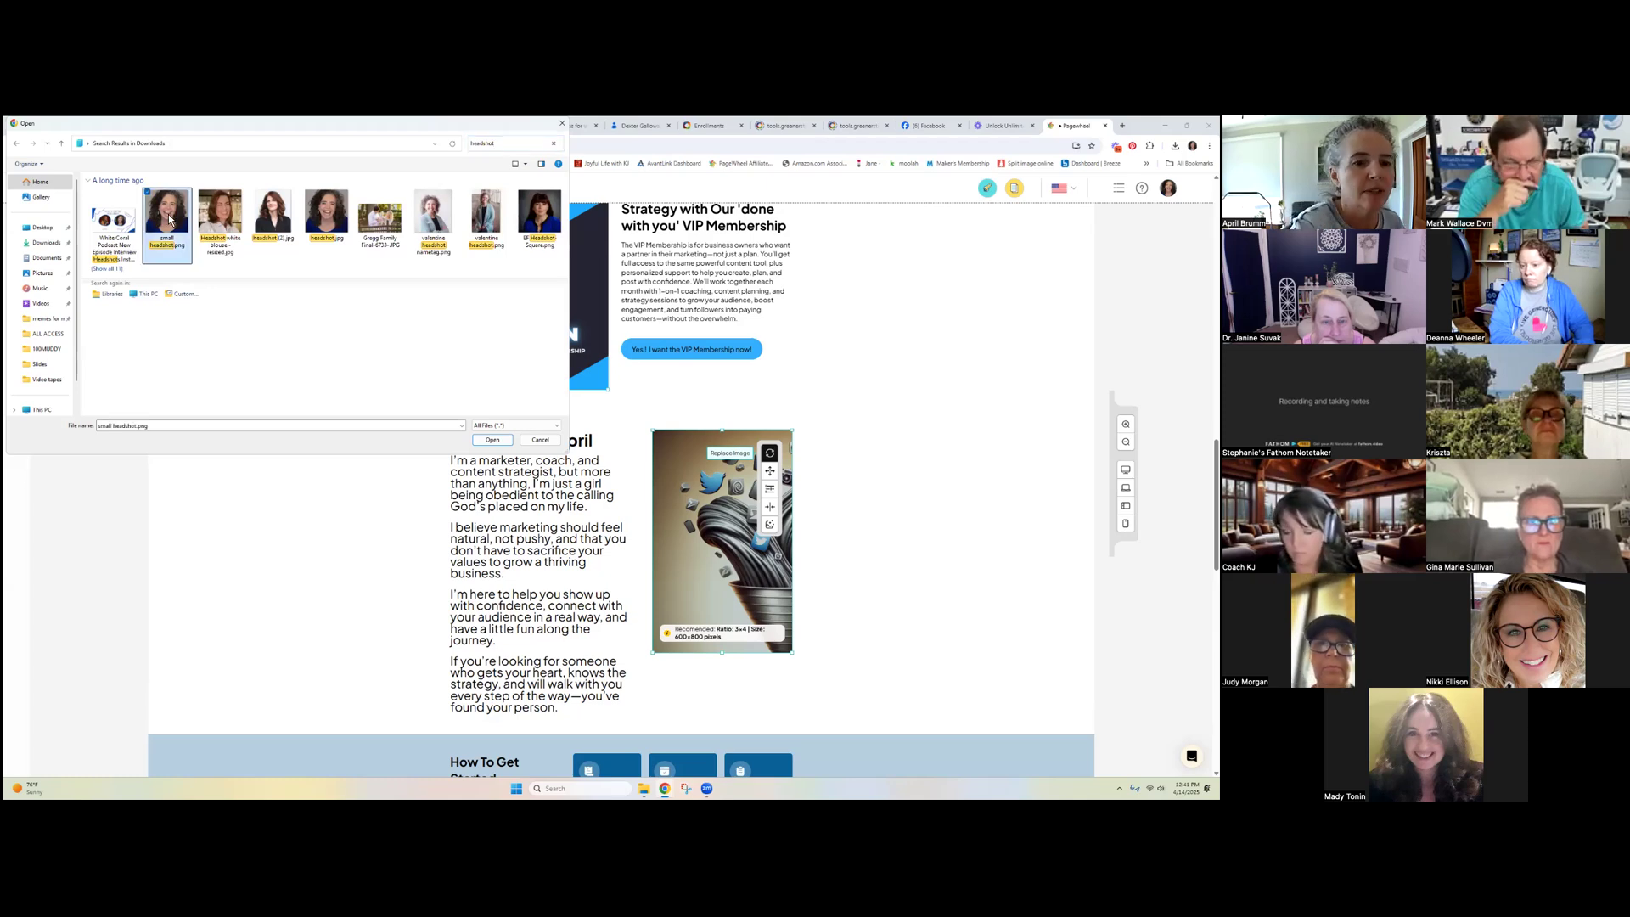
left_click(502, 442)
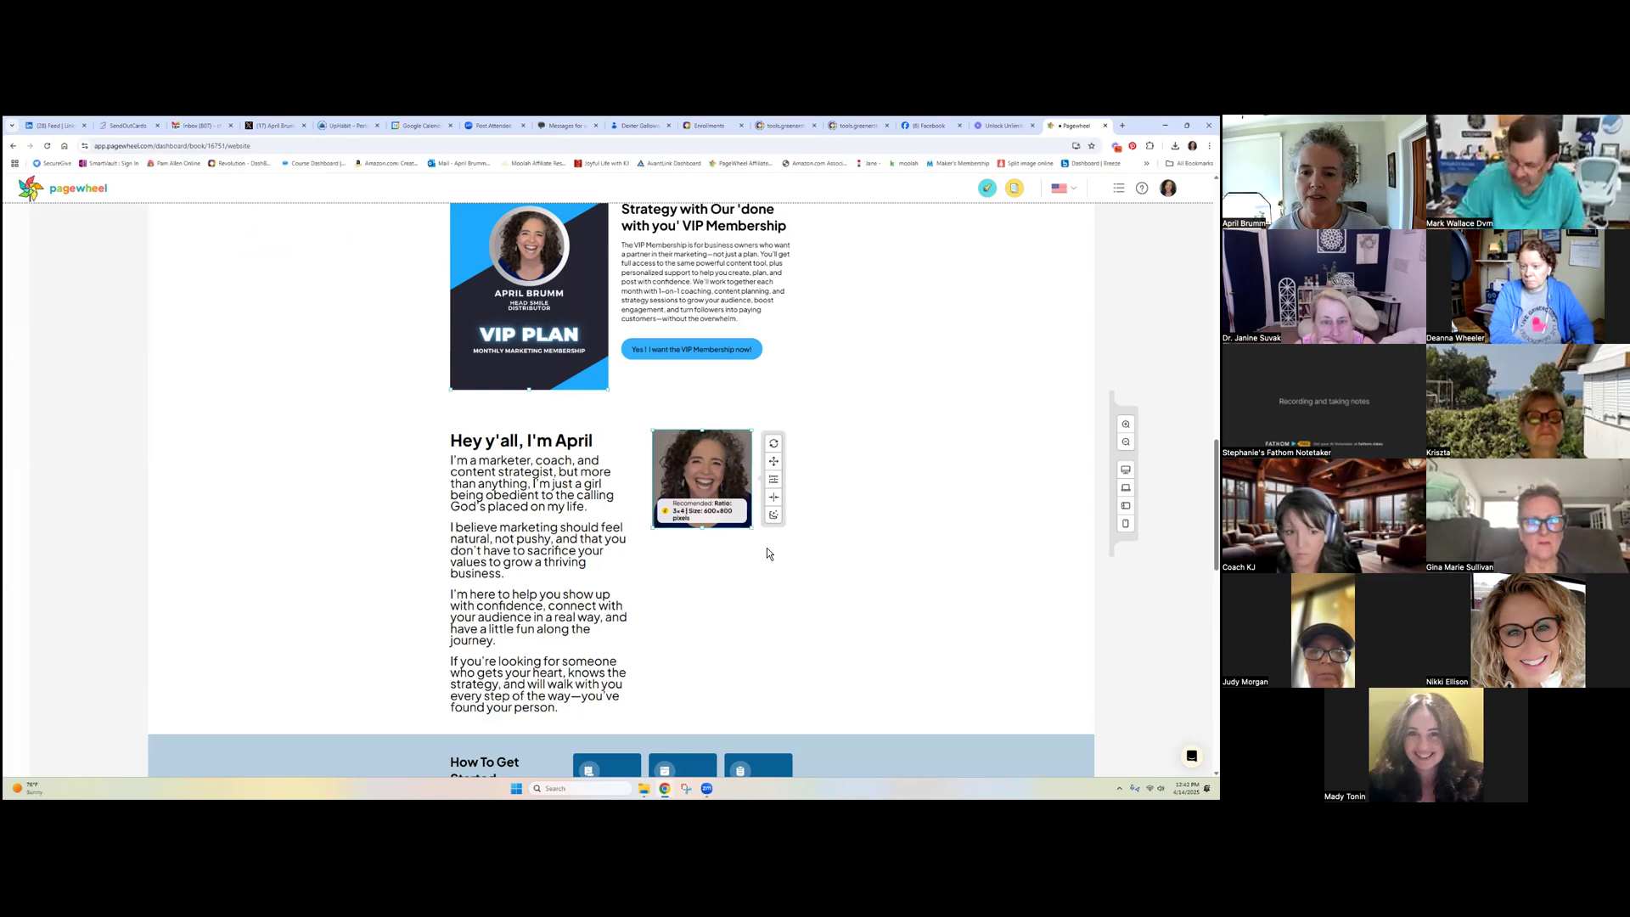
mouse_move(775, 552)
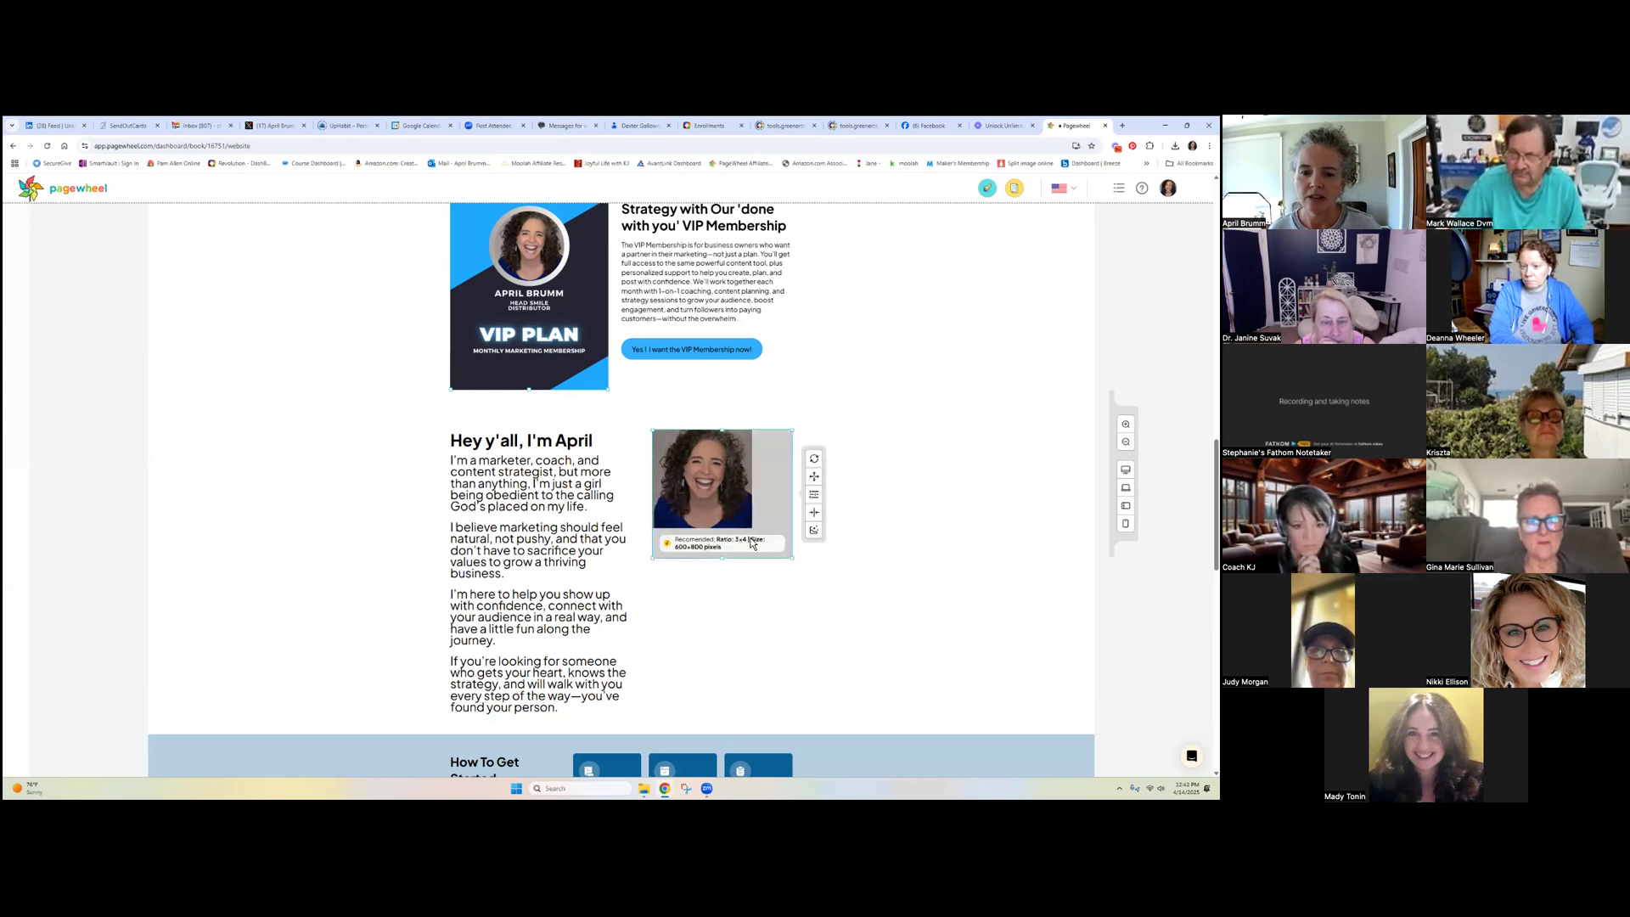
mouse_move(688, 482)
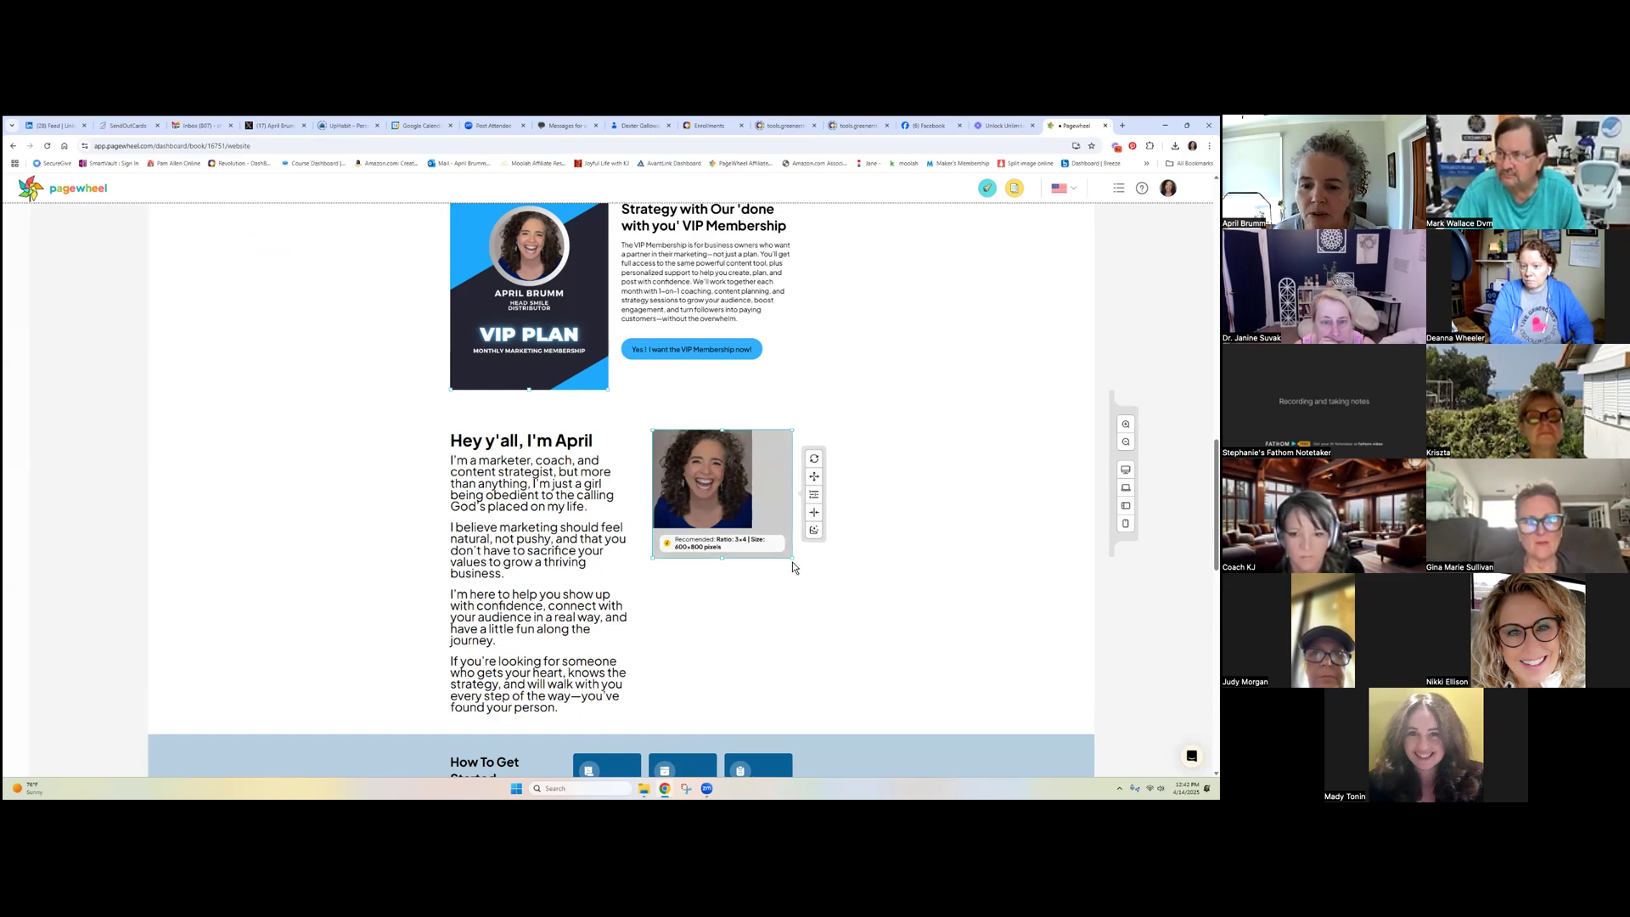
left_click_drag(793, 559, 734, 587)
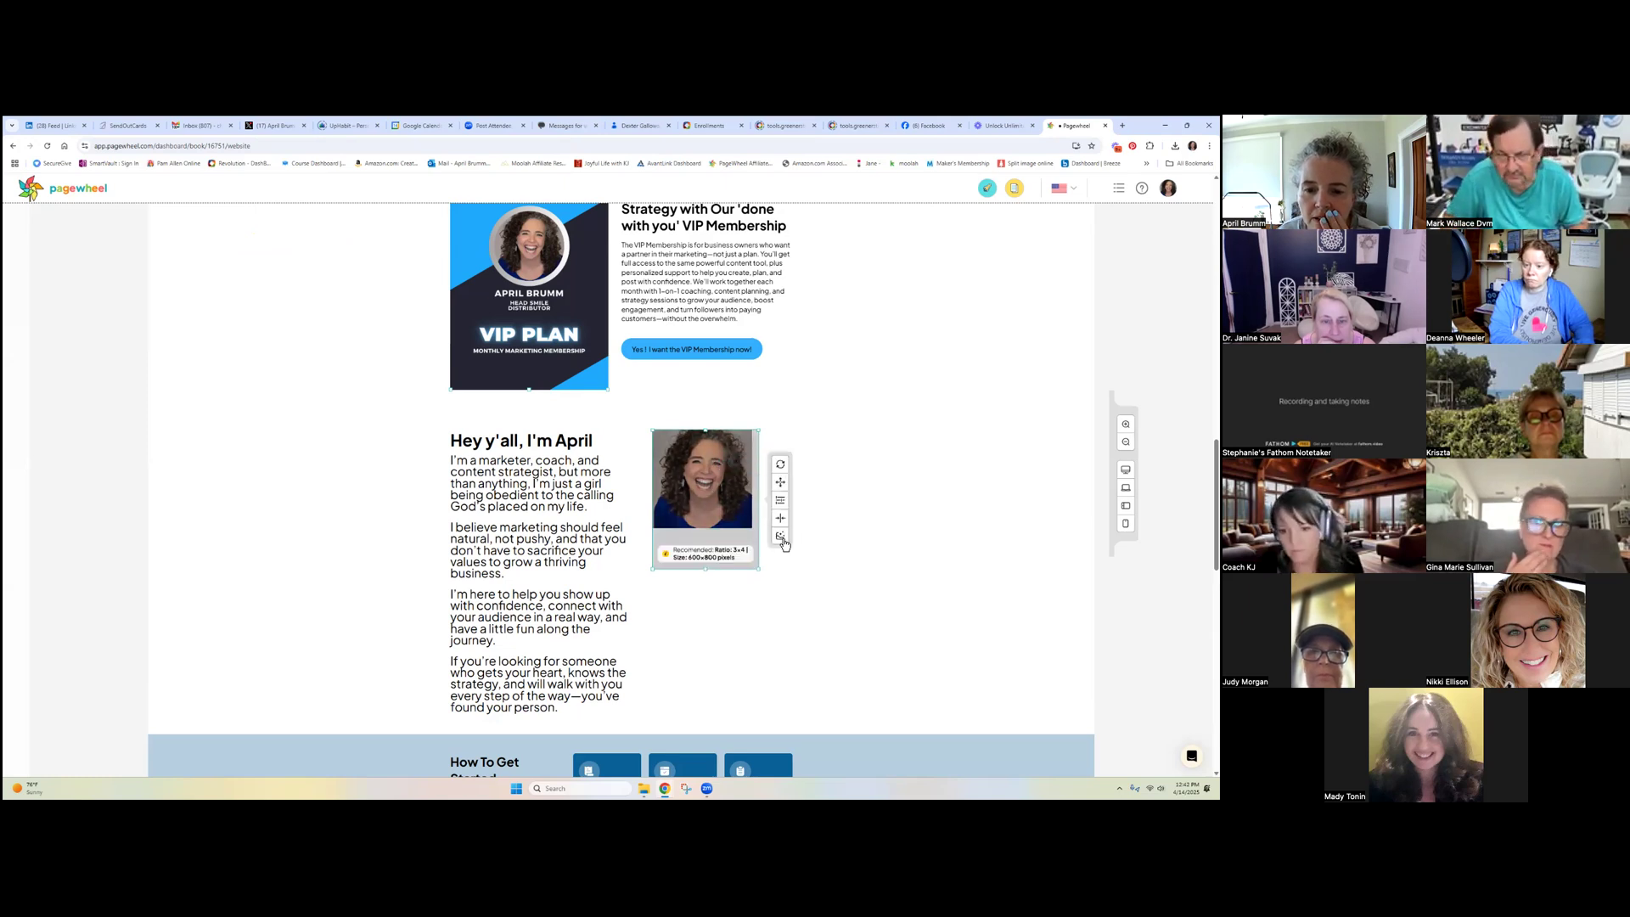
left_click(778, 537)
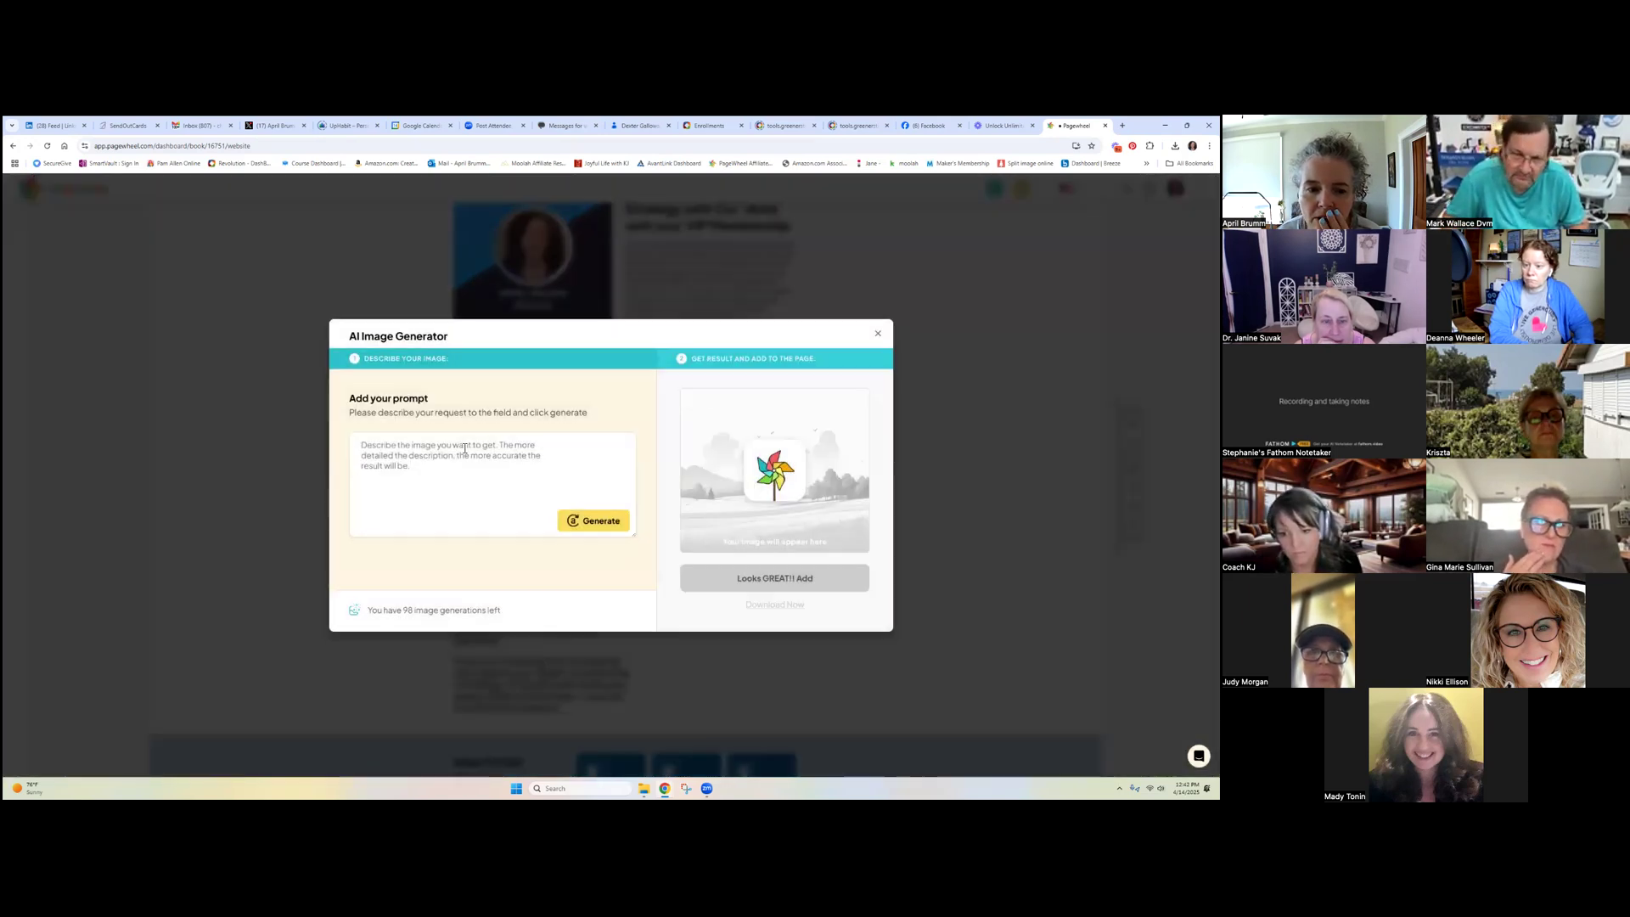
Generate an AI image from the prompt 'social media icons in a funnel'
left_click(464, 447)
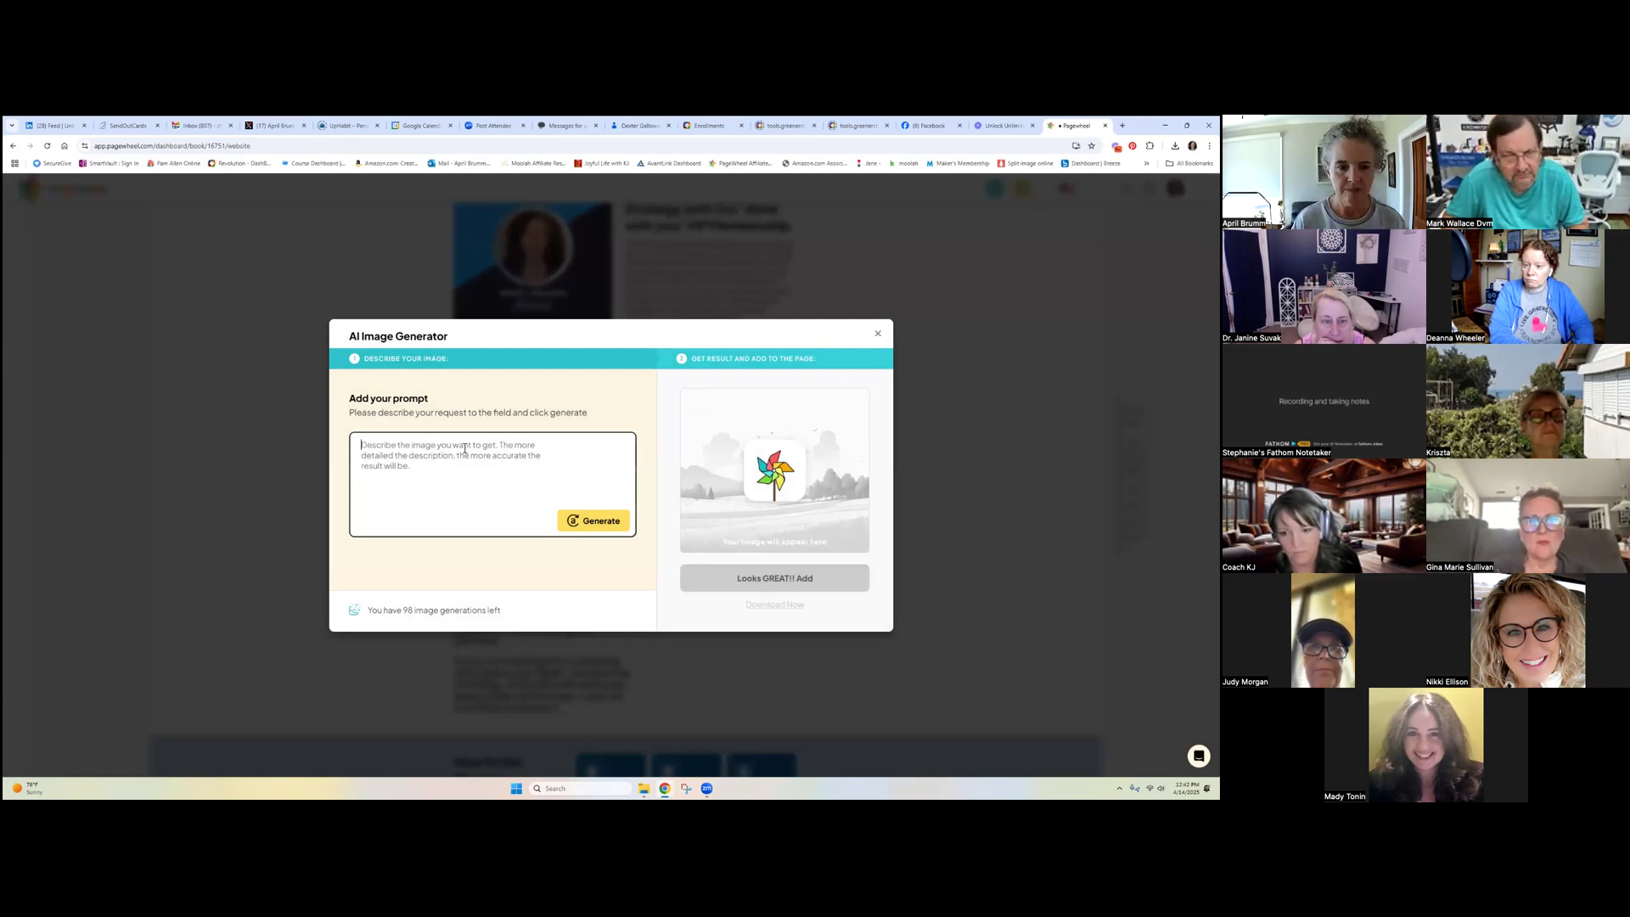
type("social me")
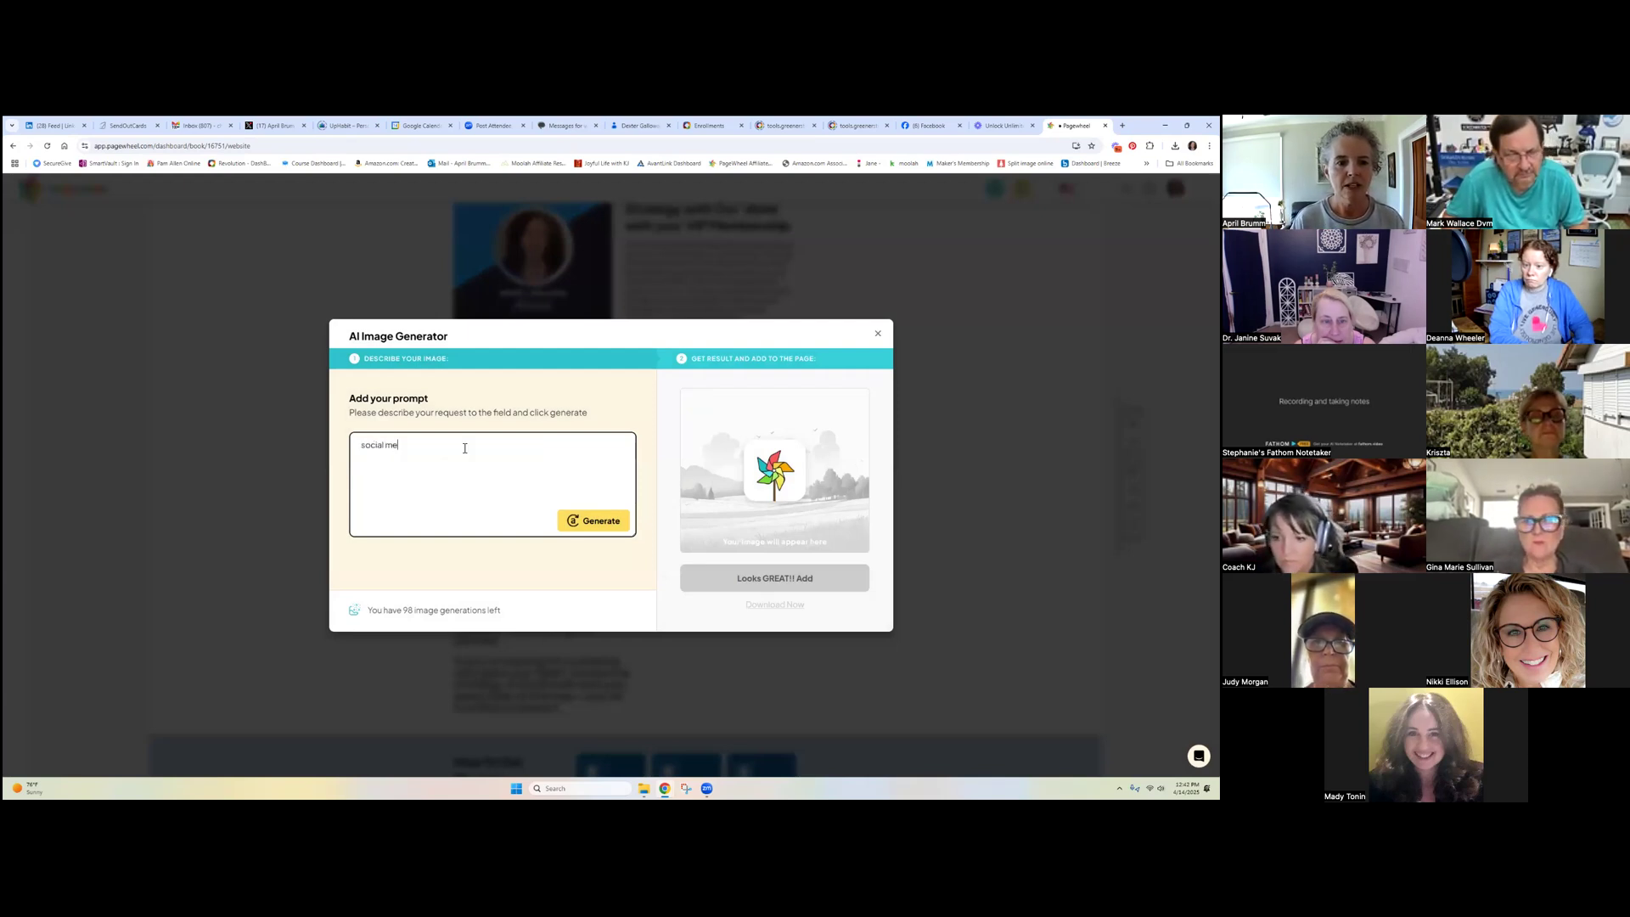
type("dia icons")
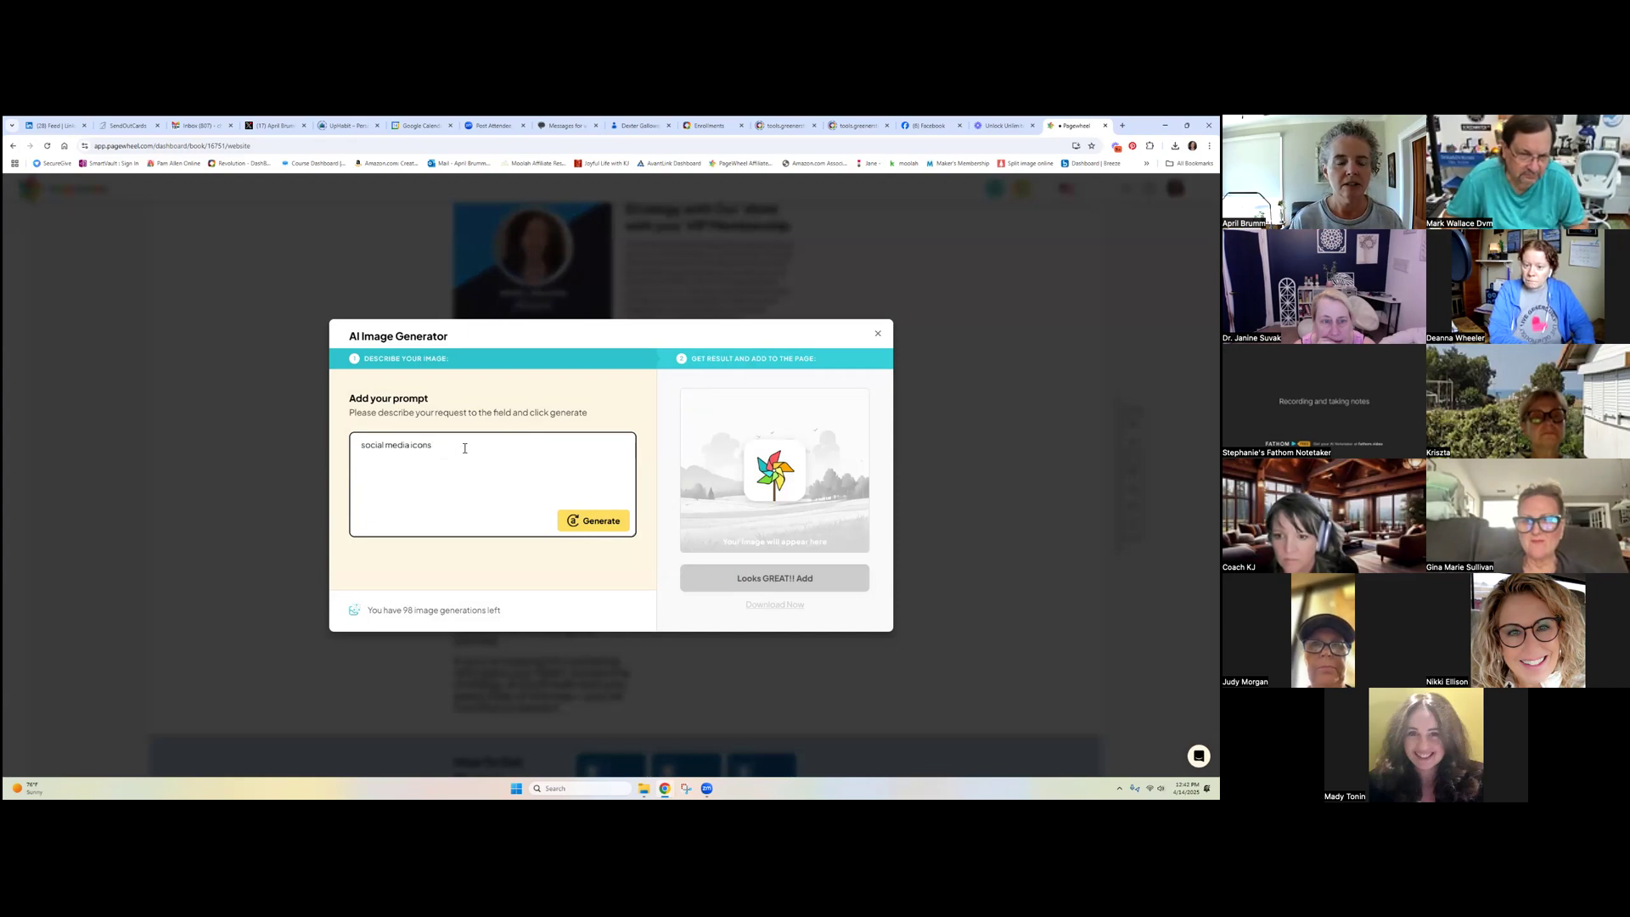
type(" in a funnel")
key("Return")
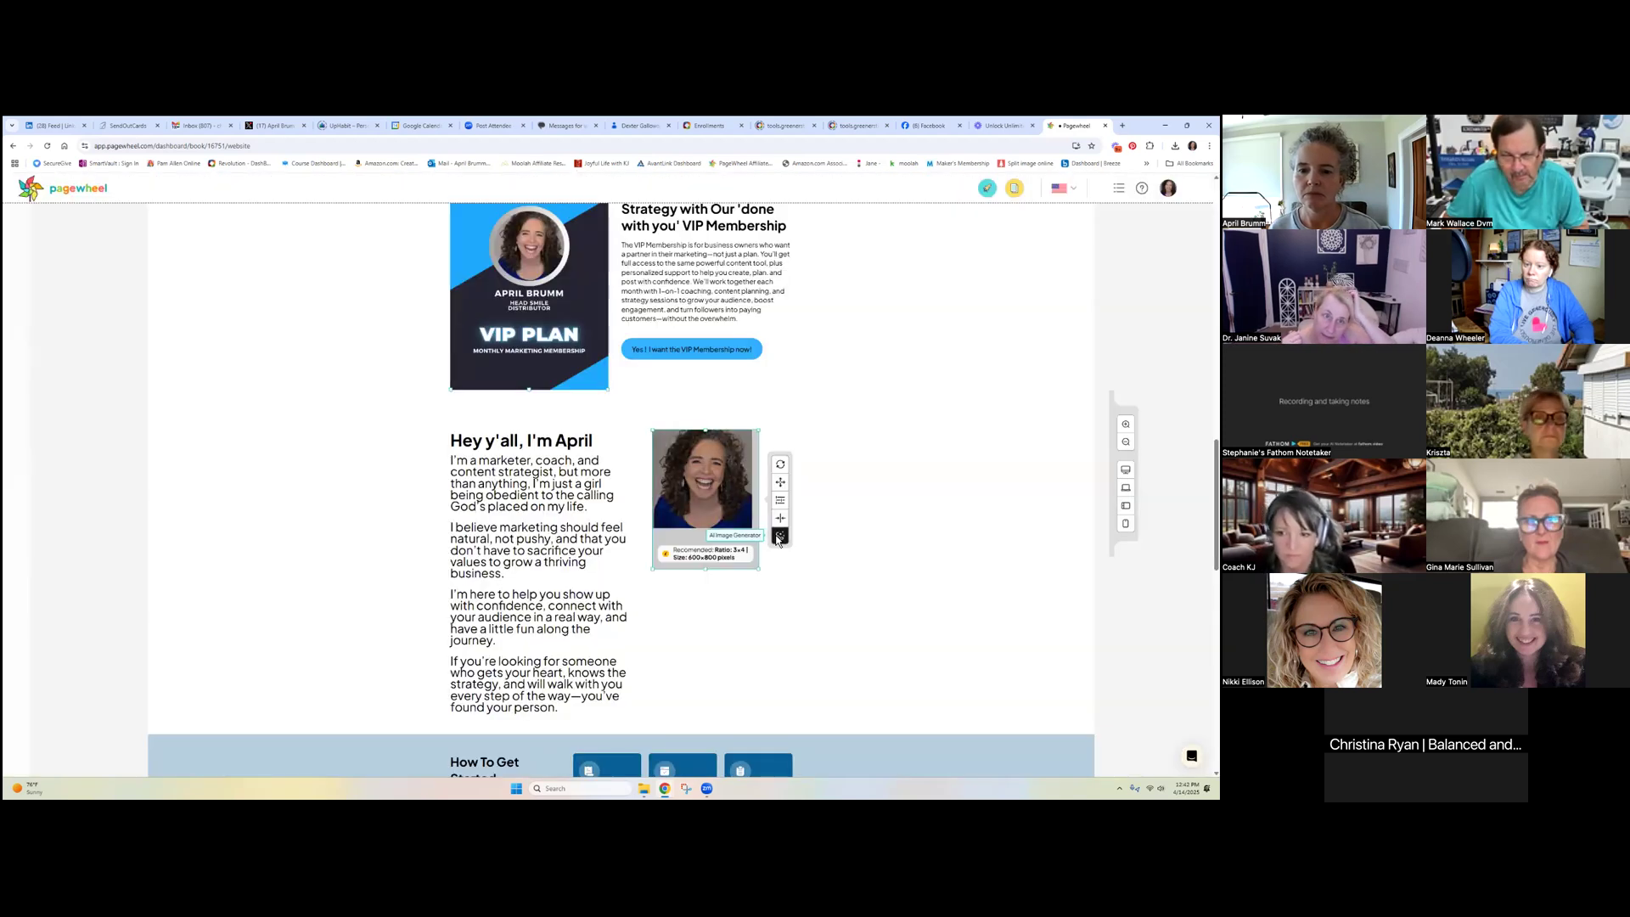
Reopen the AI Image Generator and begin retyping the prompt
left_click(775, 535)
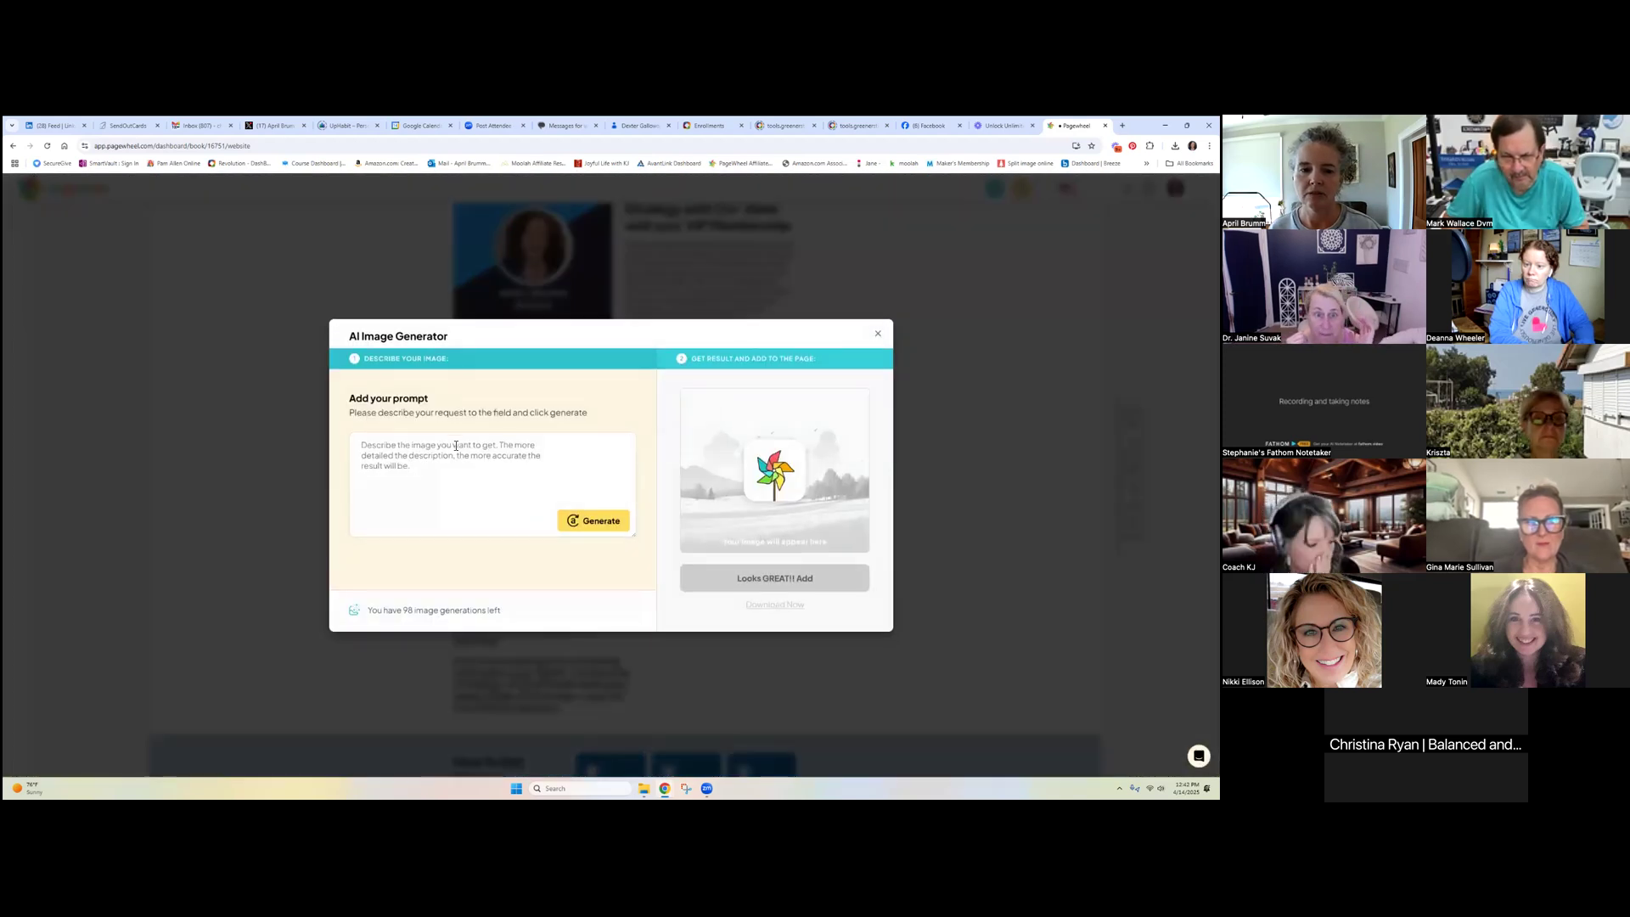
left_click(456, 445)
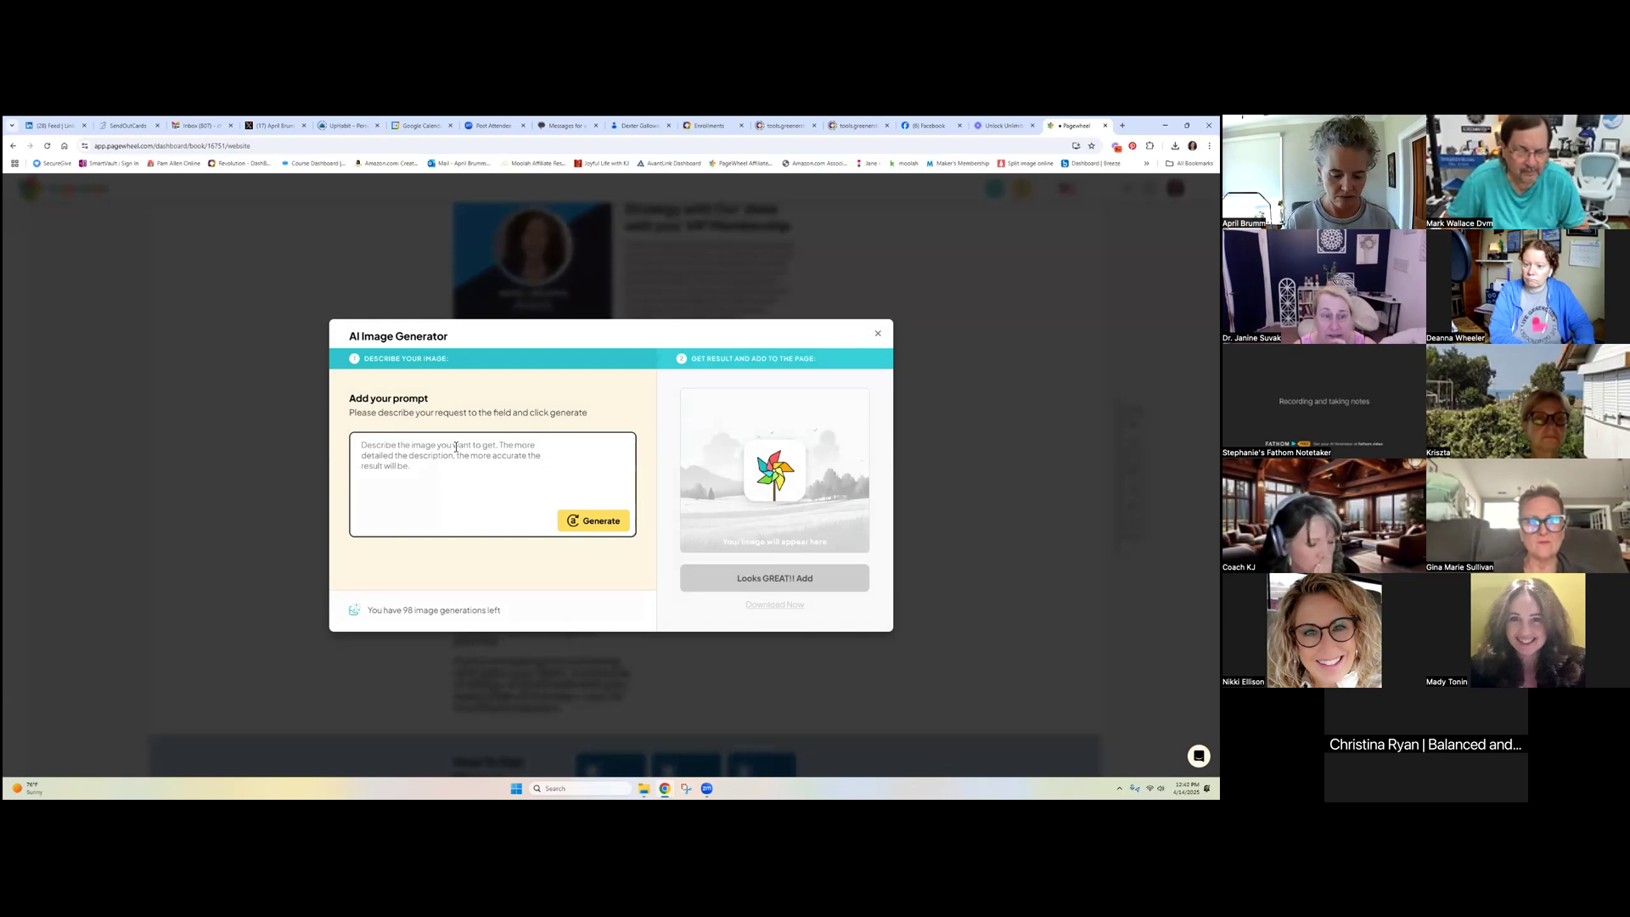
type("socla")
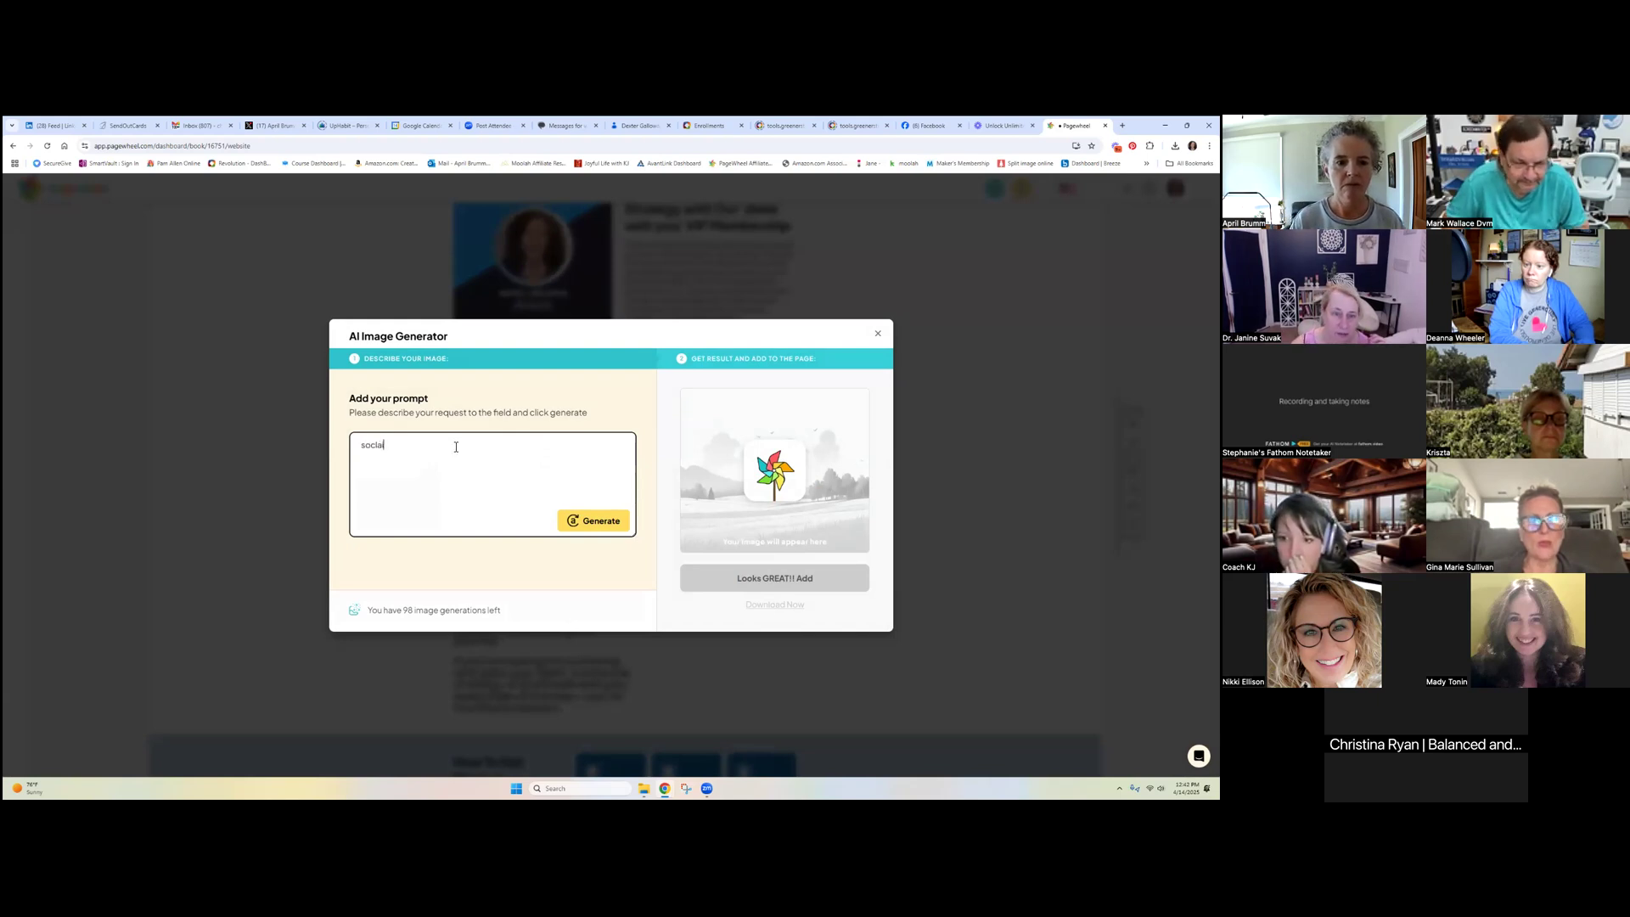
key("BackSpace")
key("BackSpace")
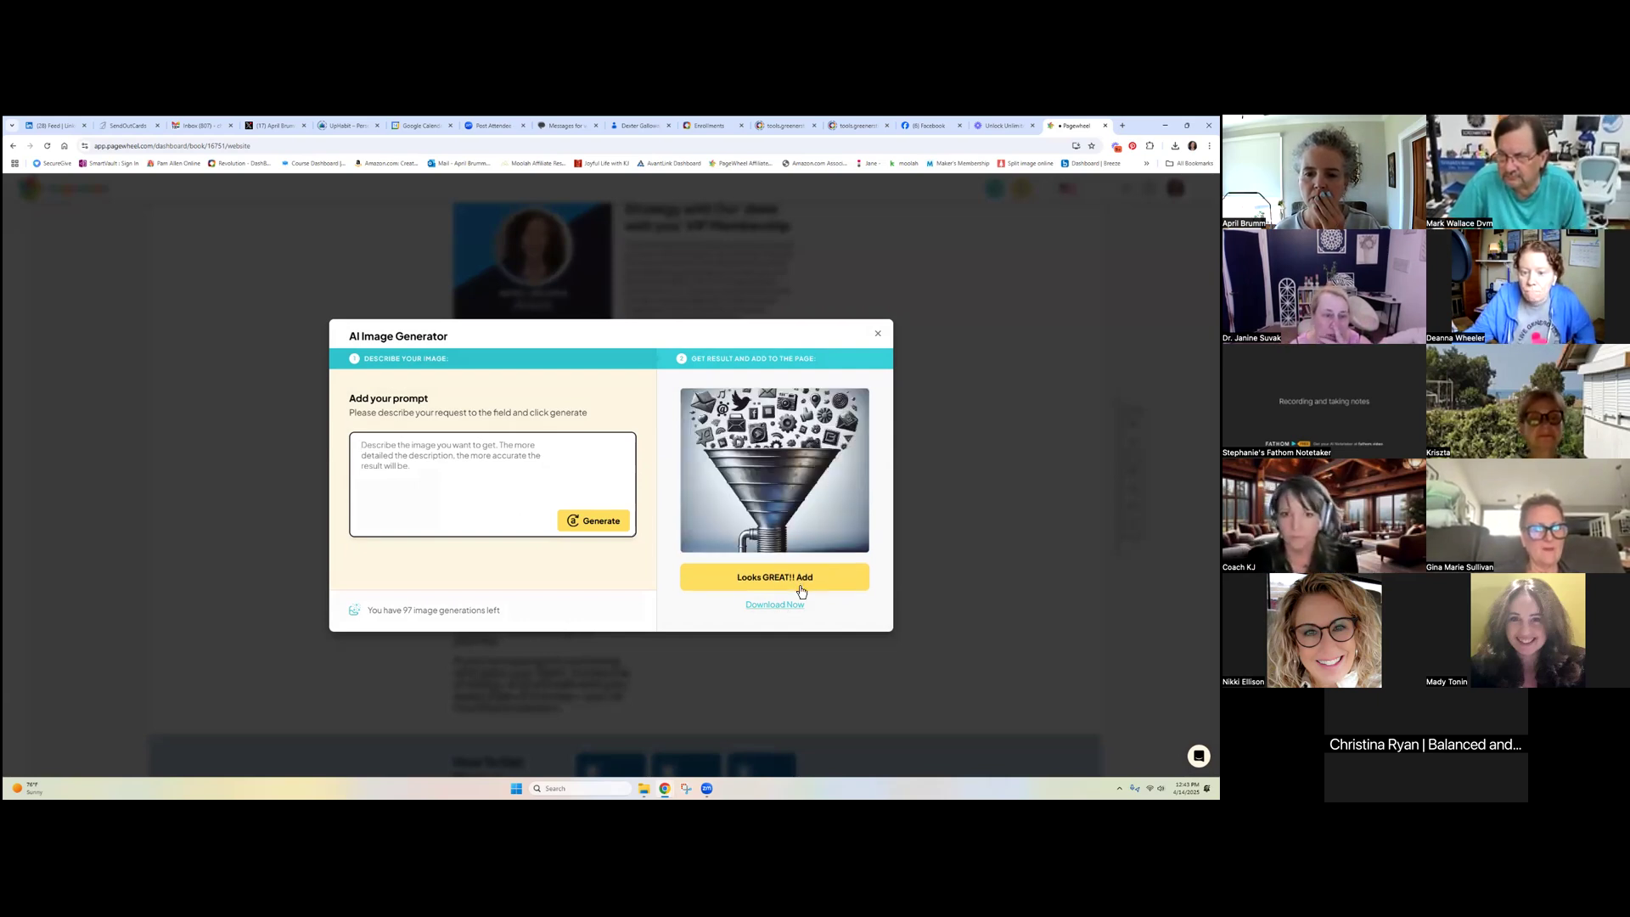
Generate a new image from the prompt 'social media icons in a funnel --ar 3:4'
left_click(472, 459)
type("s")
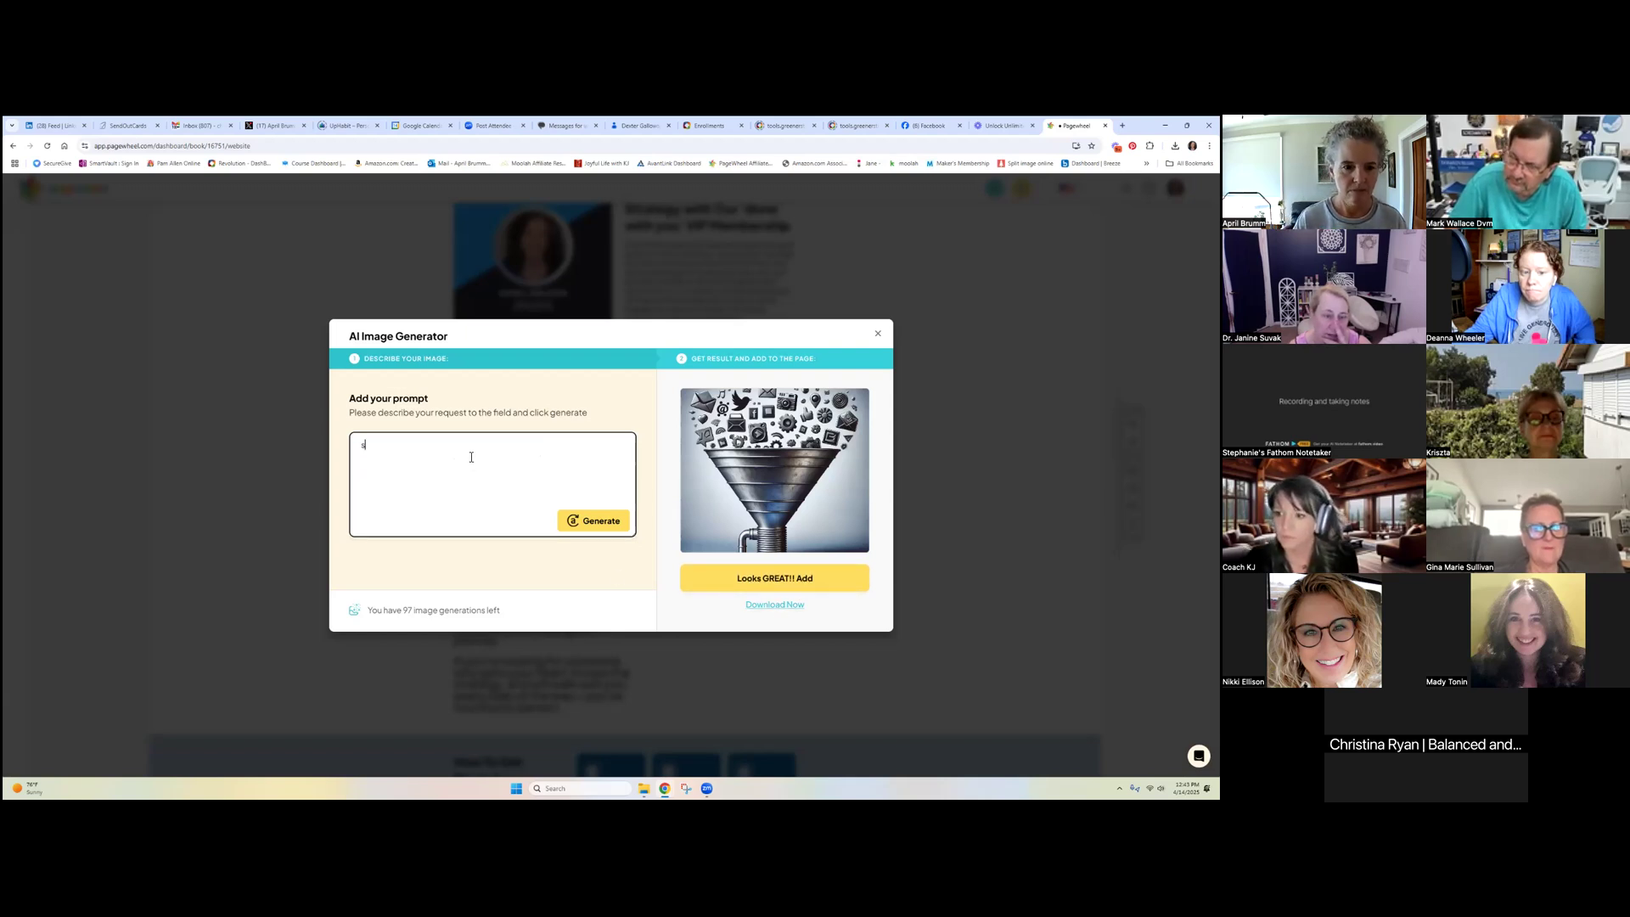
type("ocial media i")
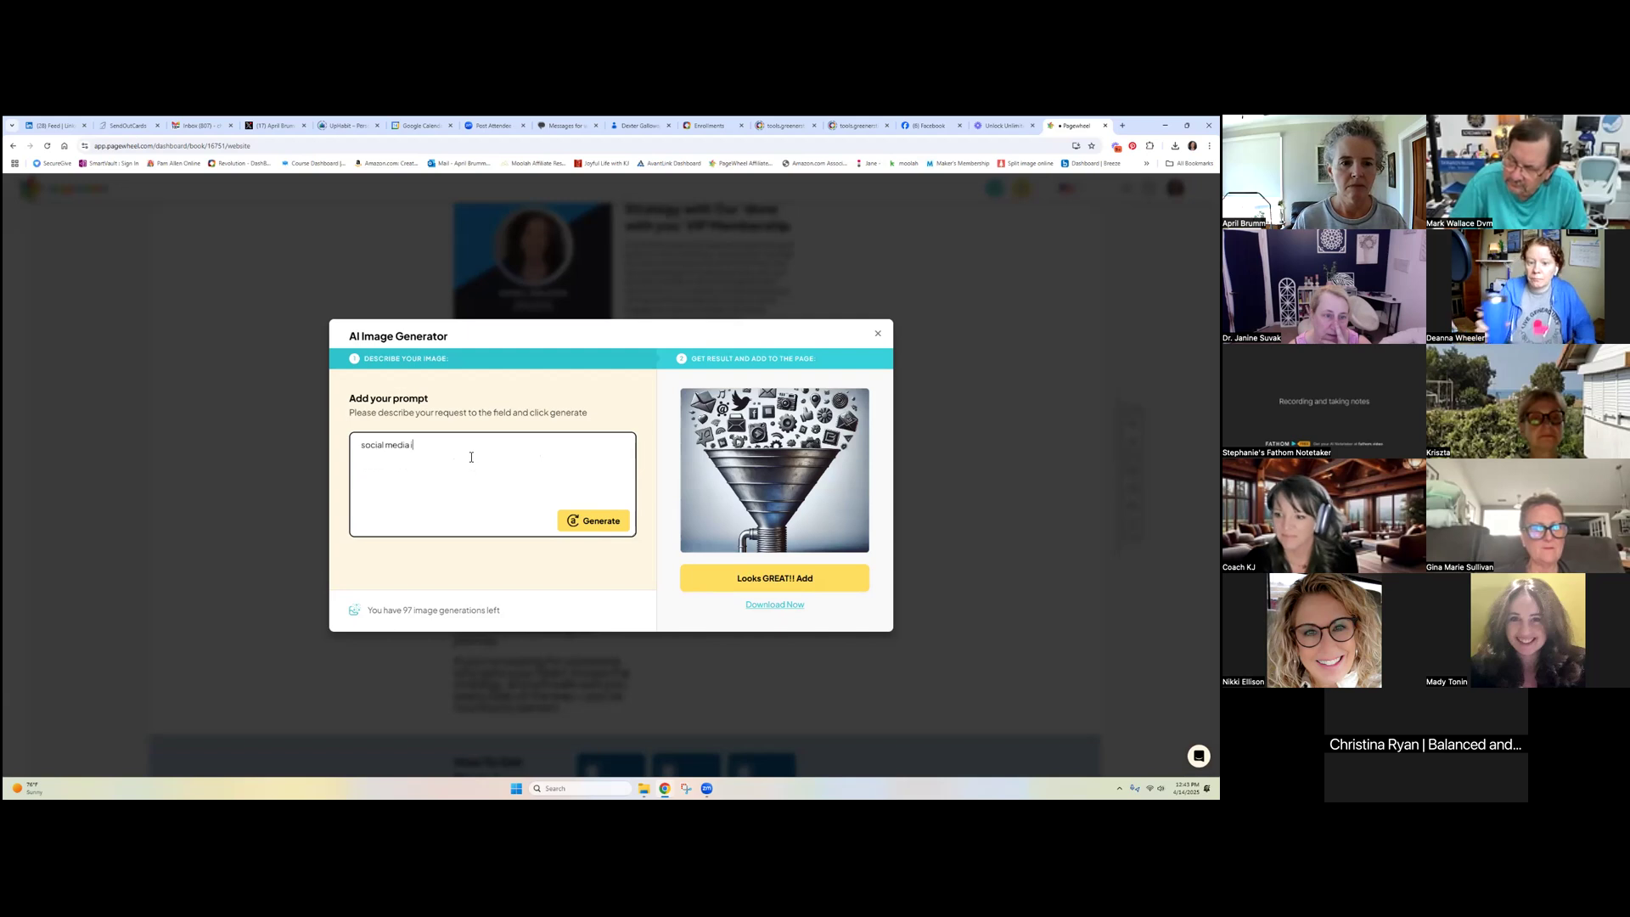
type("cons ina")
key("BackSpace")
key("BackSpace")
type("a")
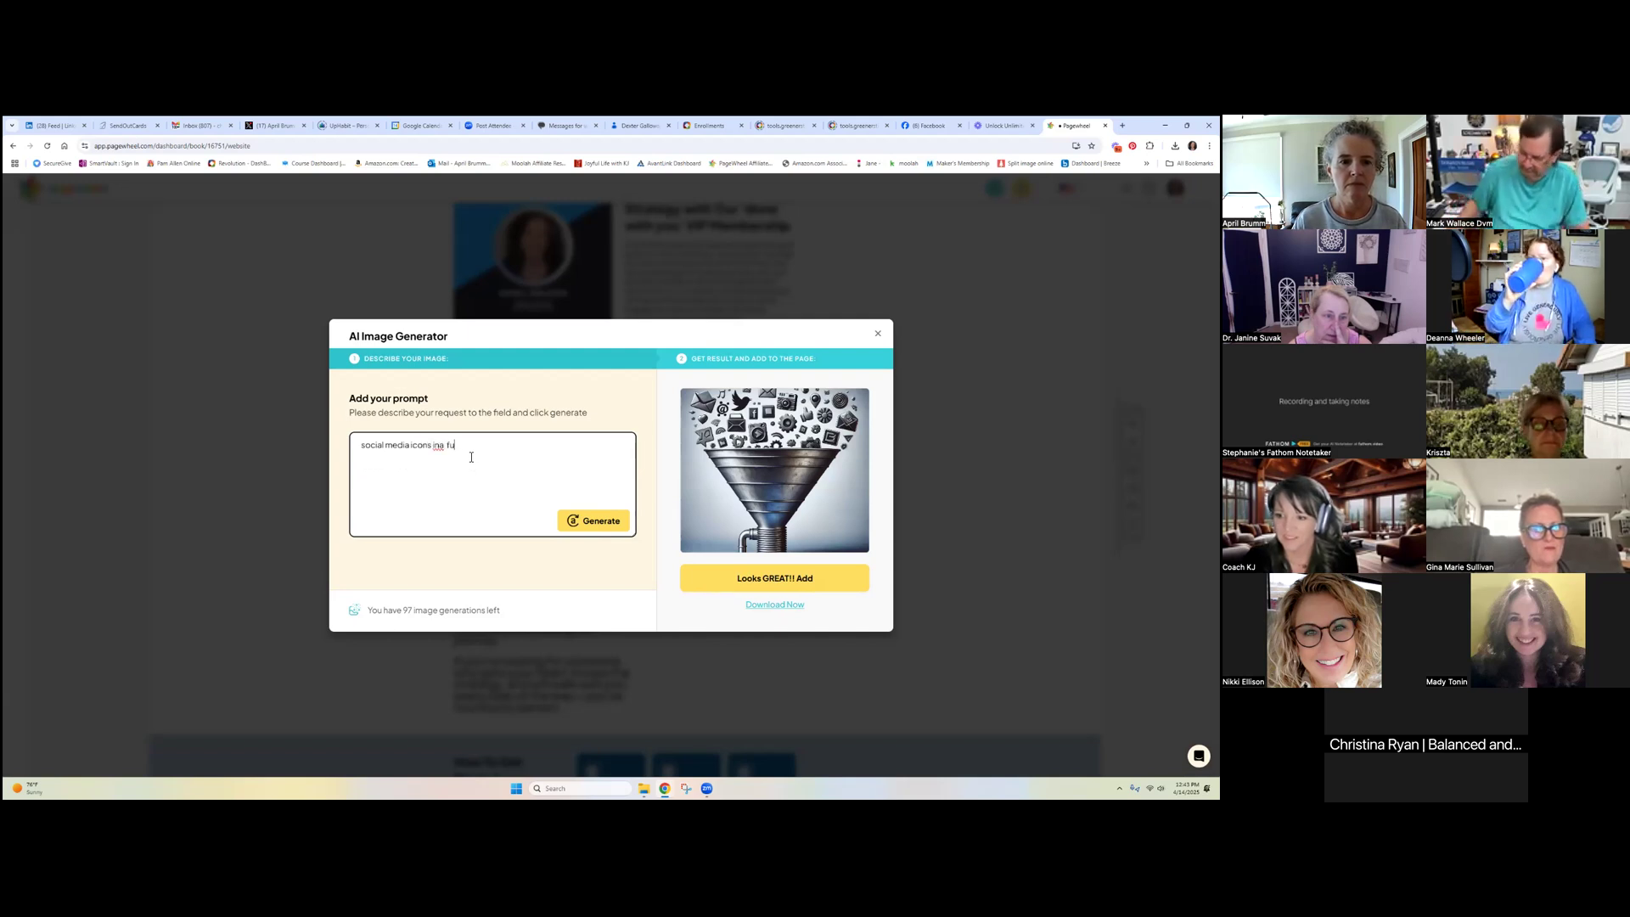
type(" funnel -")
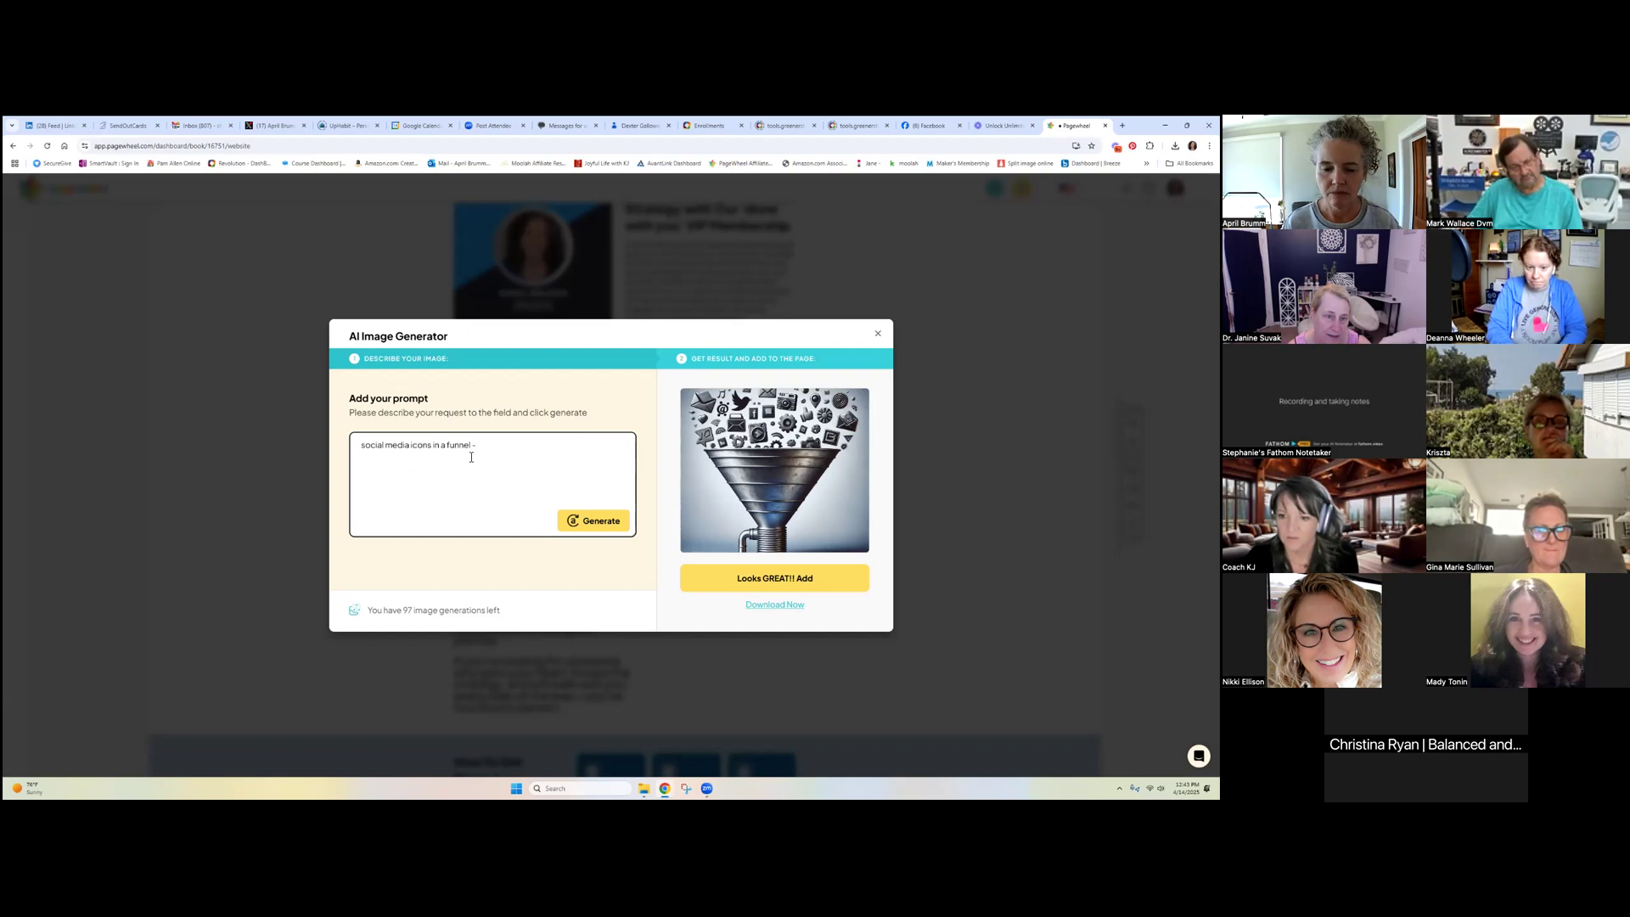
type("ar")
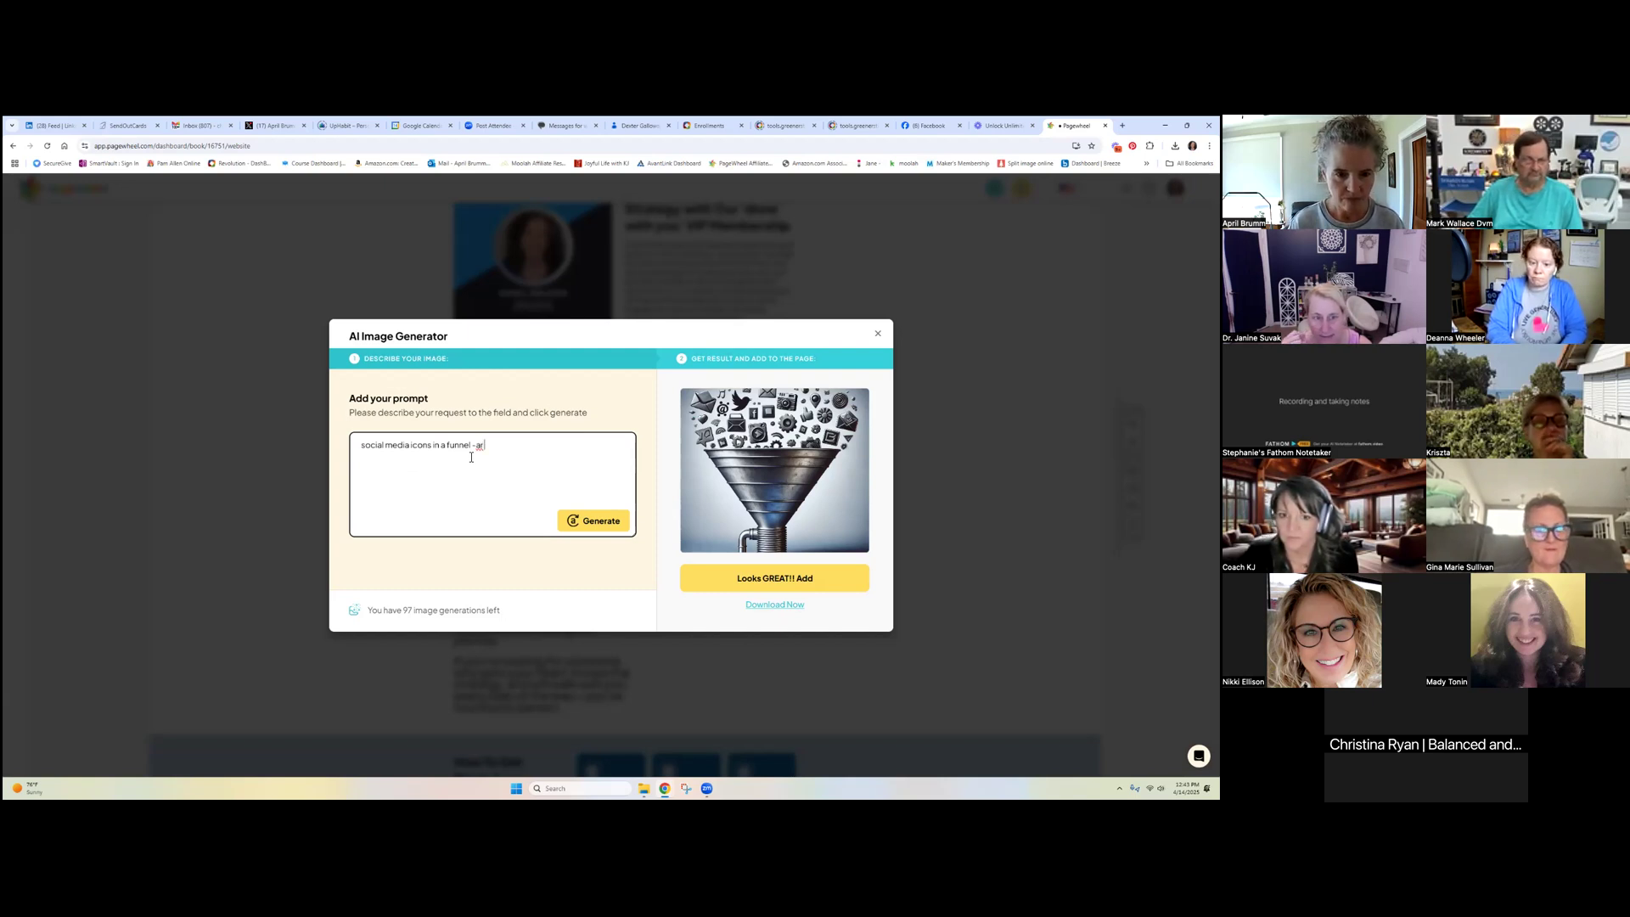
type(" 3")
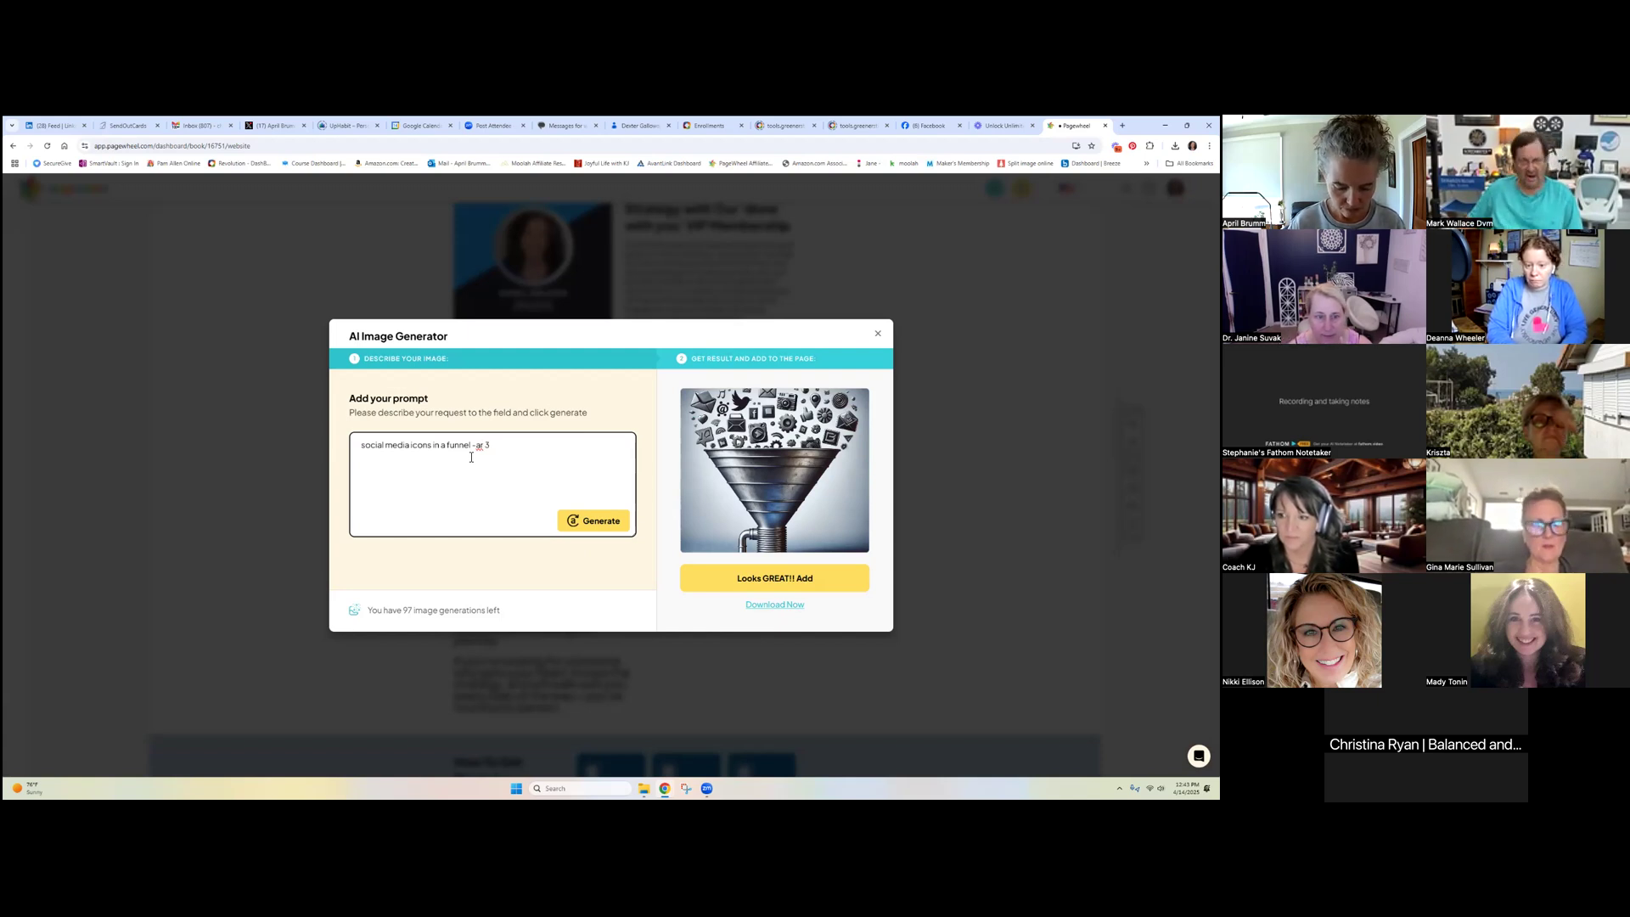
type(":4")
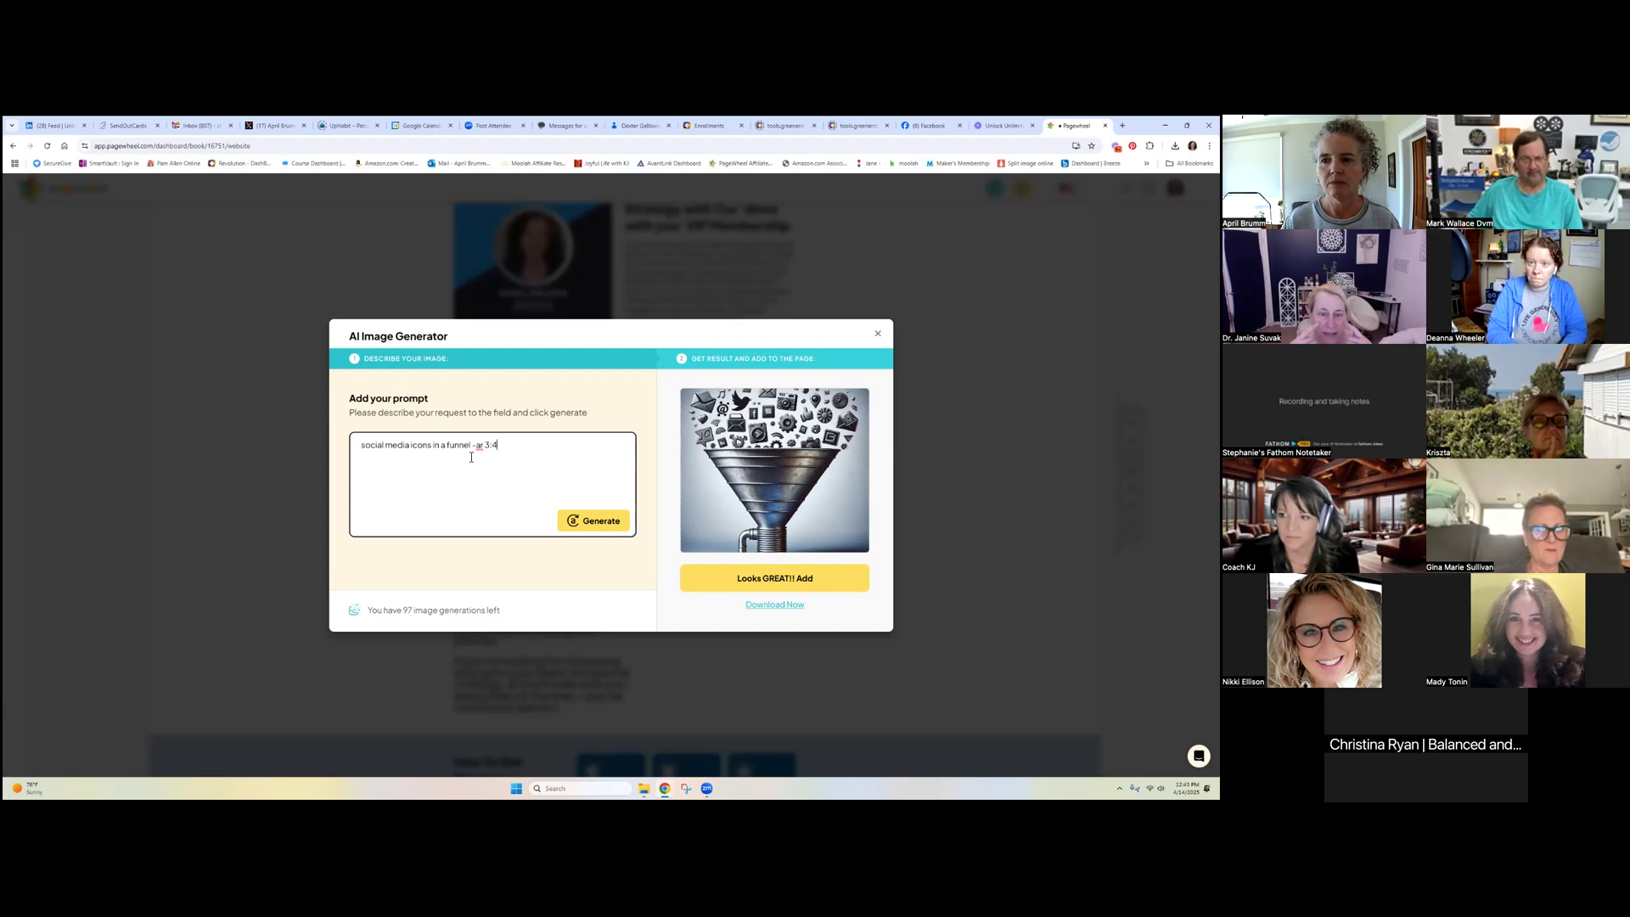
key("Return")
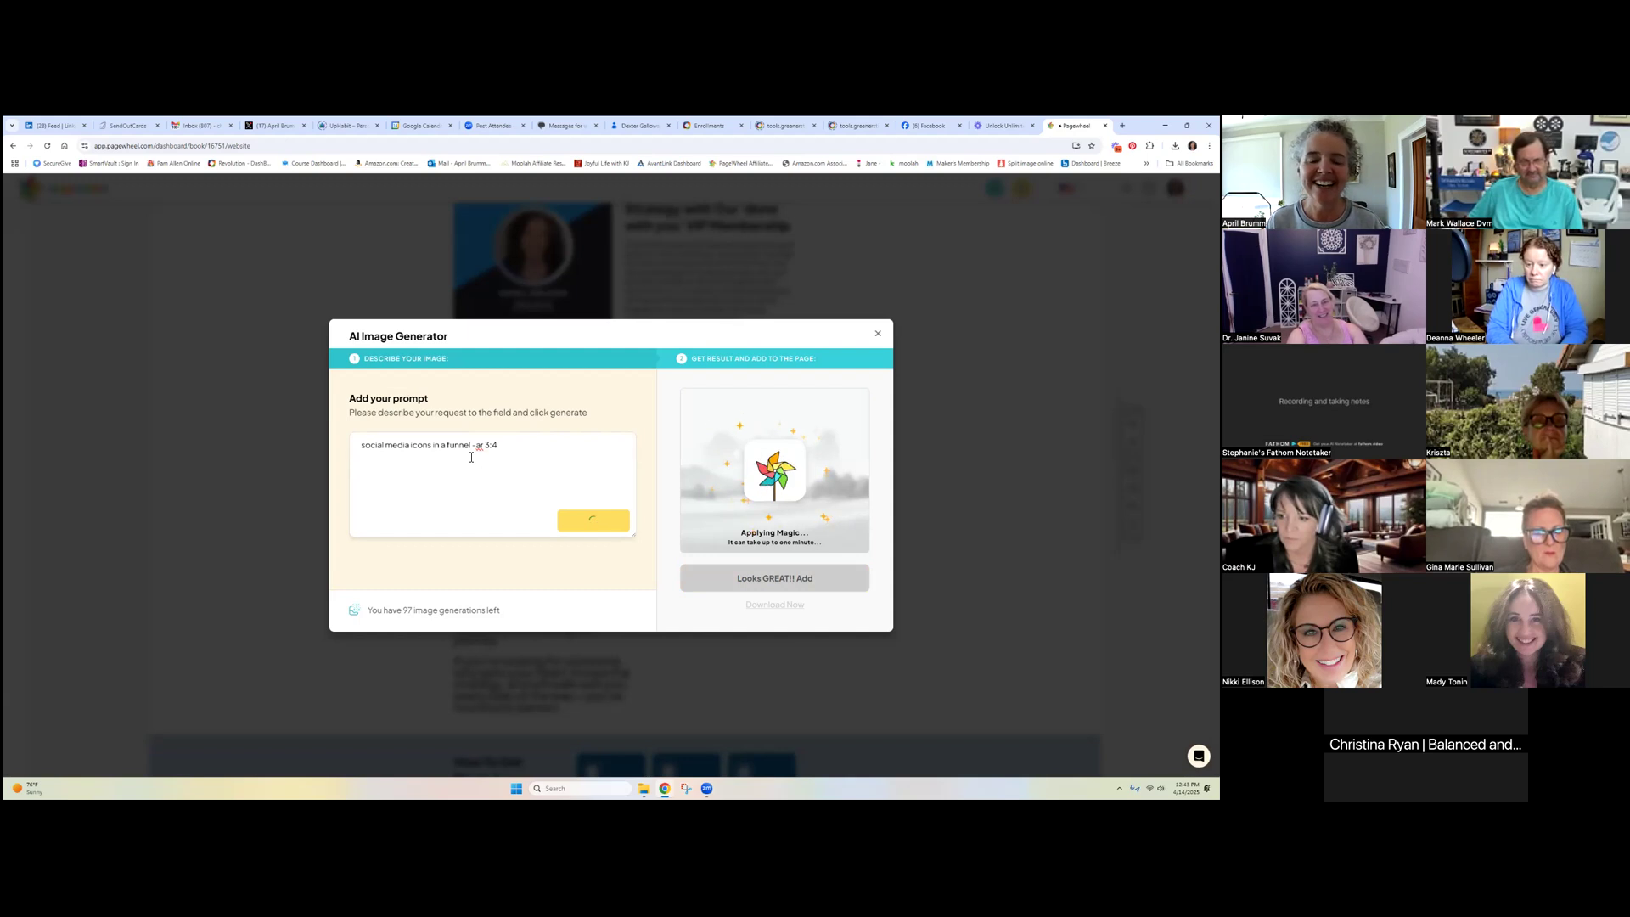
left_click(478, 446)
type("-")
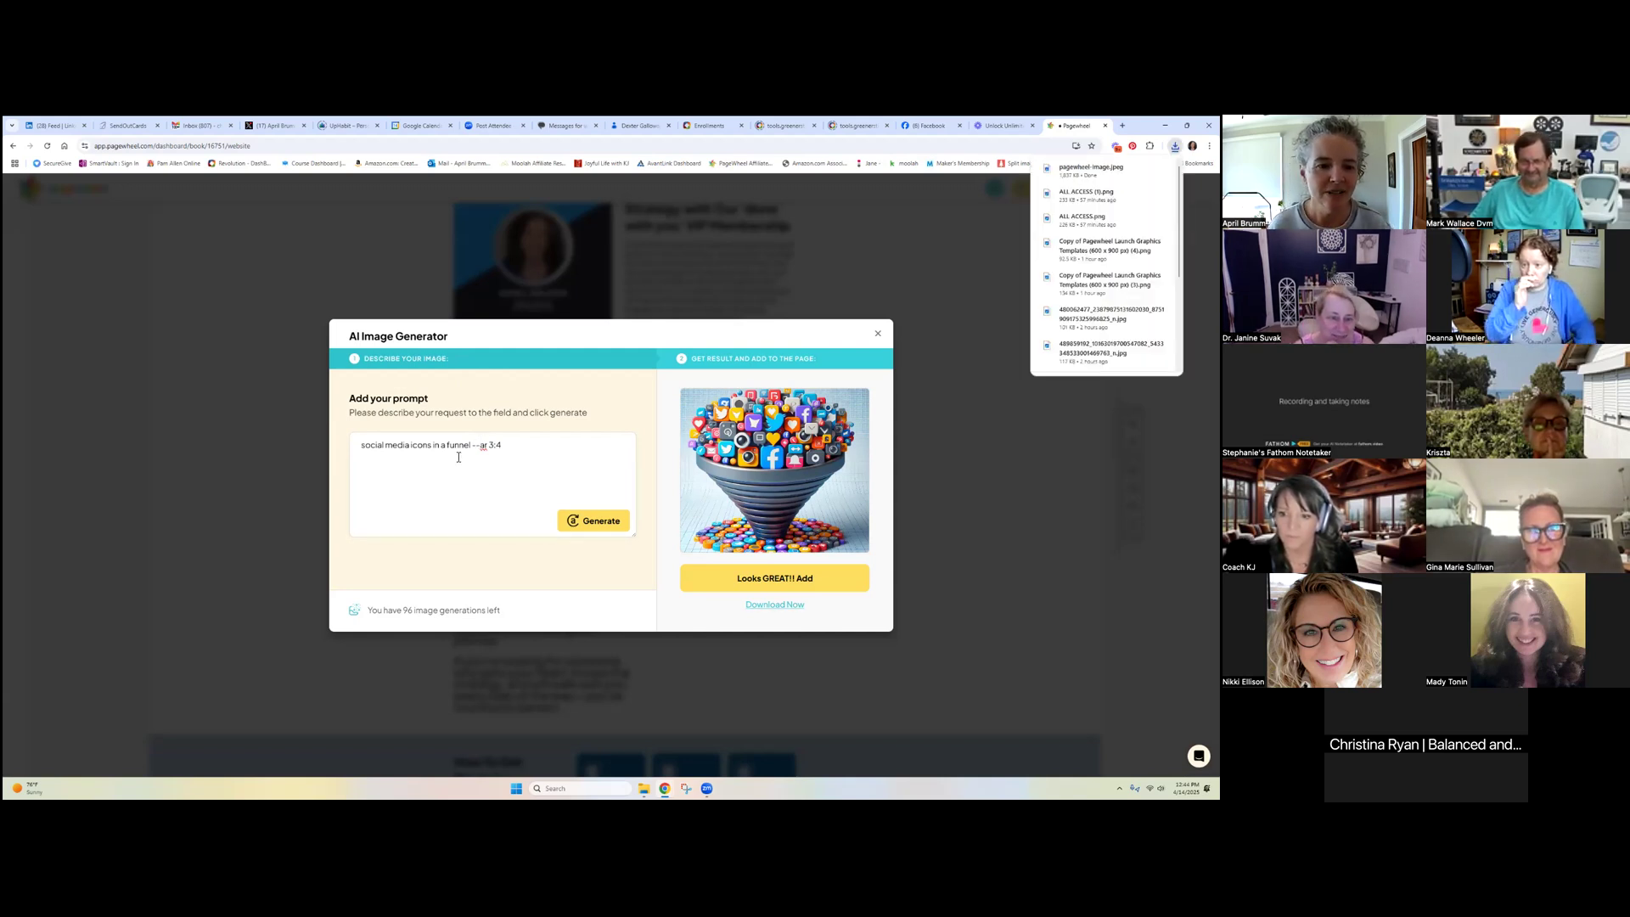
Generate another funnel image from the same prompt and download it
left_click(557, 452)
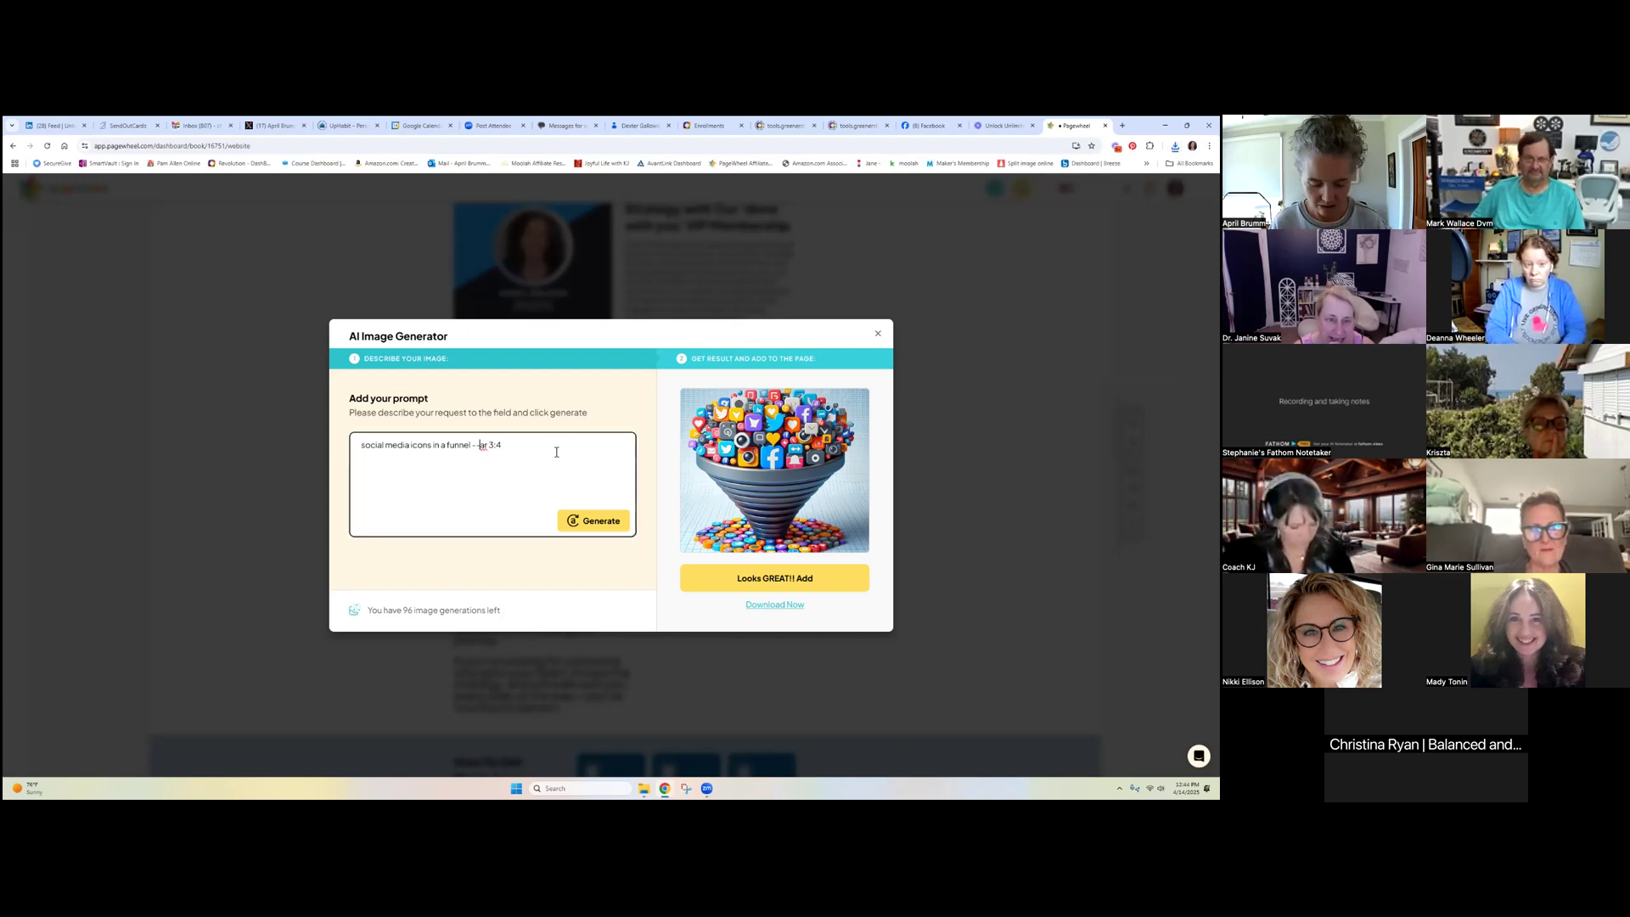
left_click(590, 521)
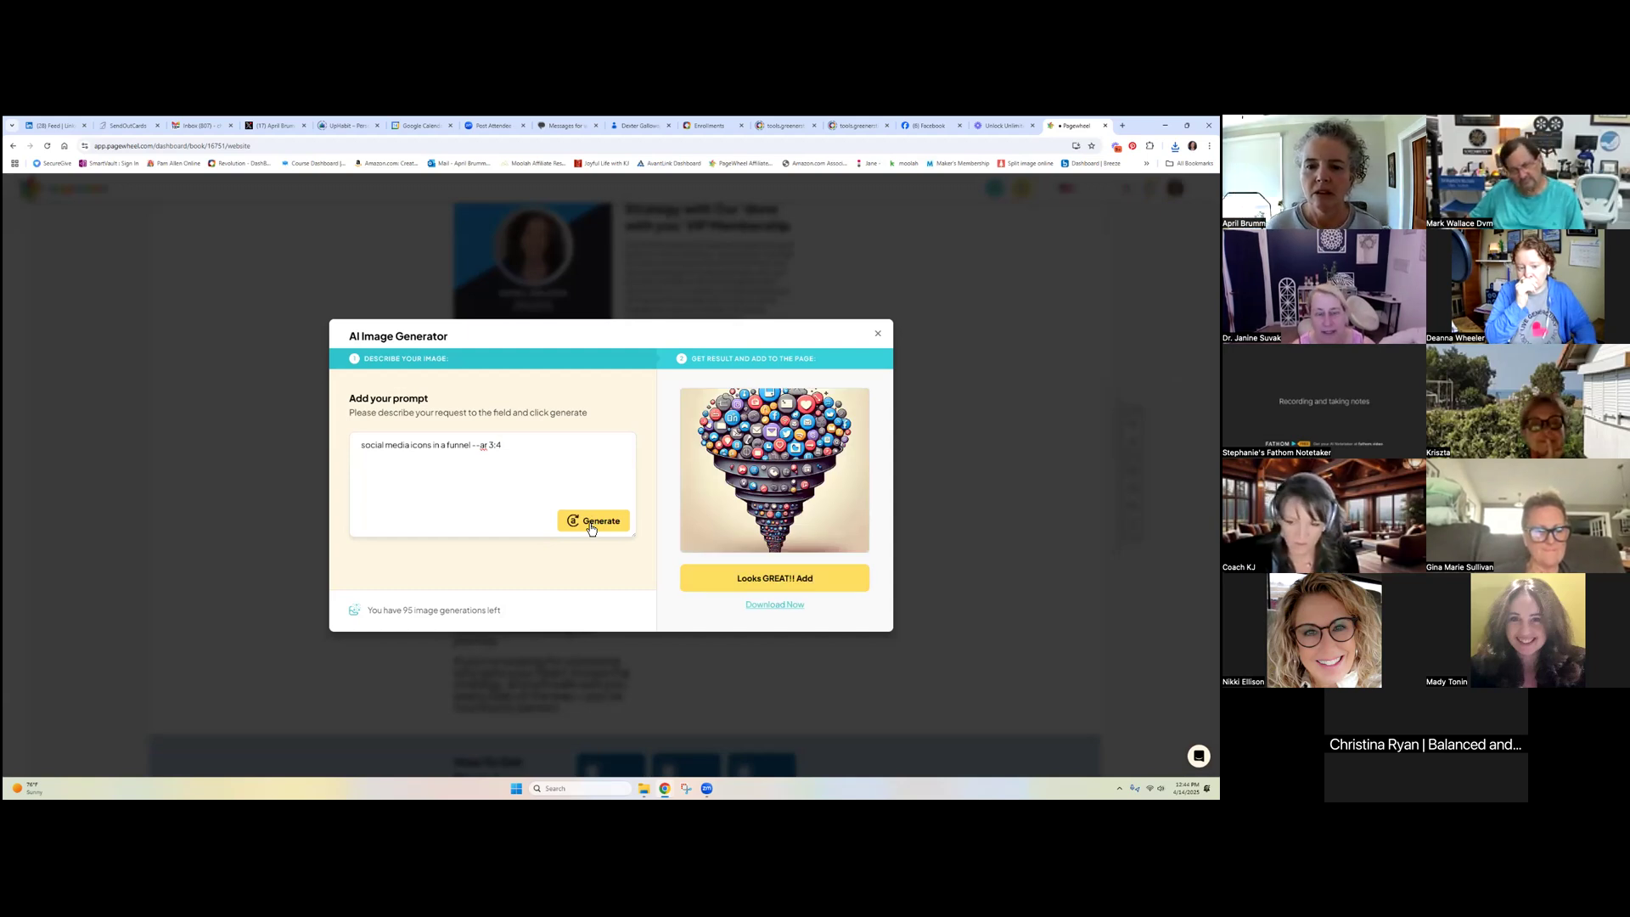
left_click(774, 604)
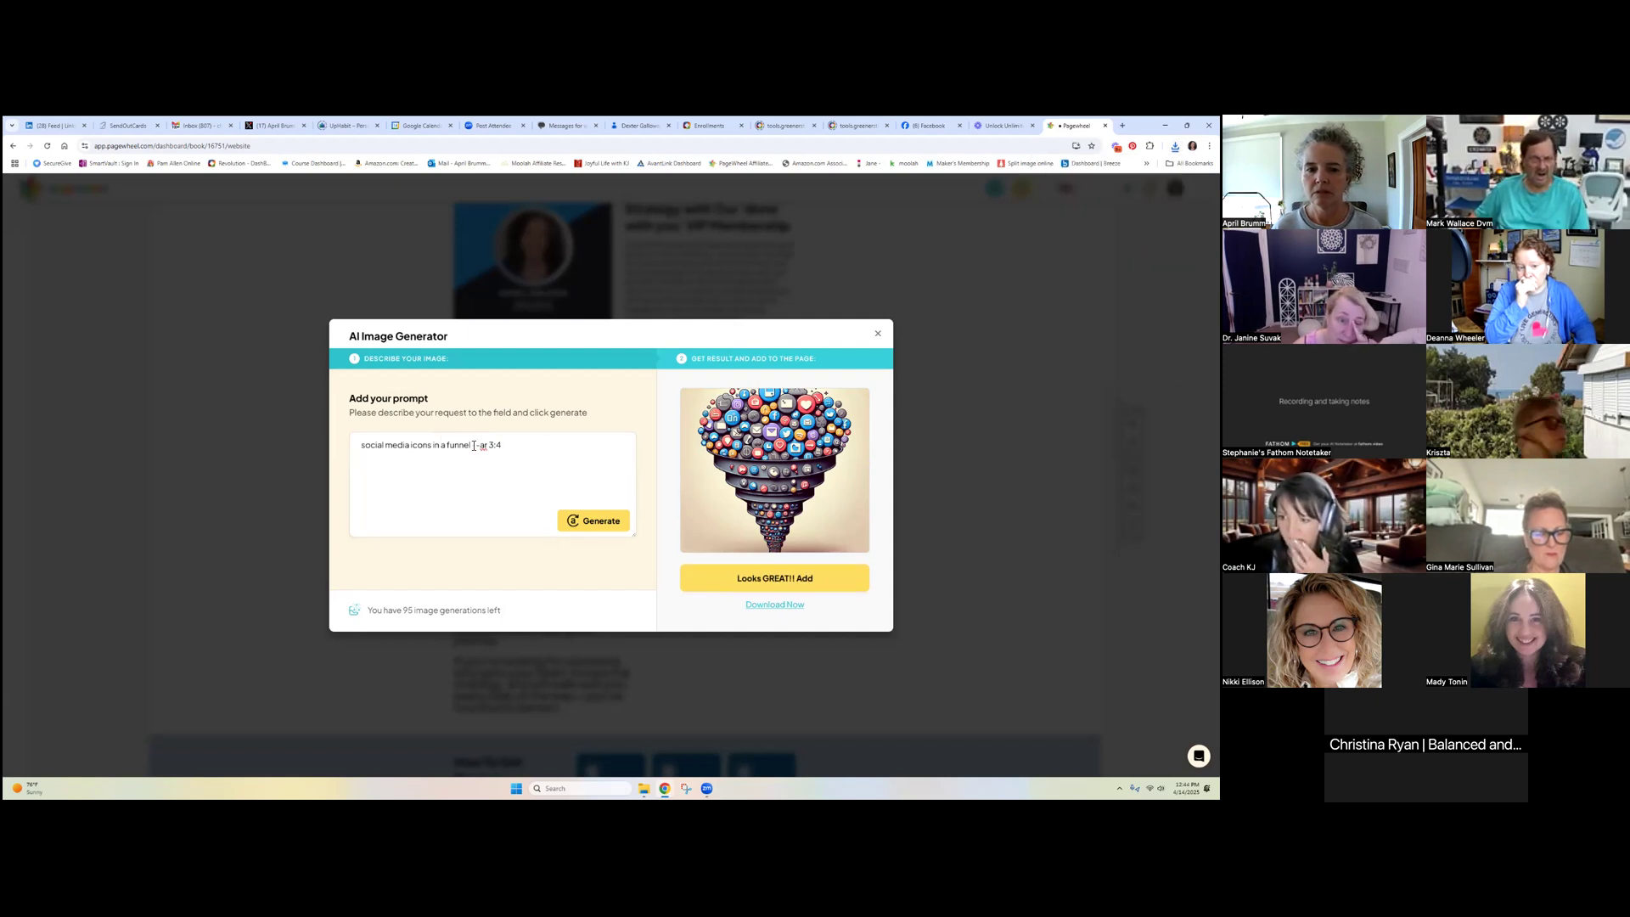
Change the prompt to request a 600 x 800 pixel image, regenerate, and close the generator
left_click_drag(474, 446, 525, 448)
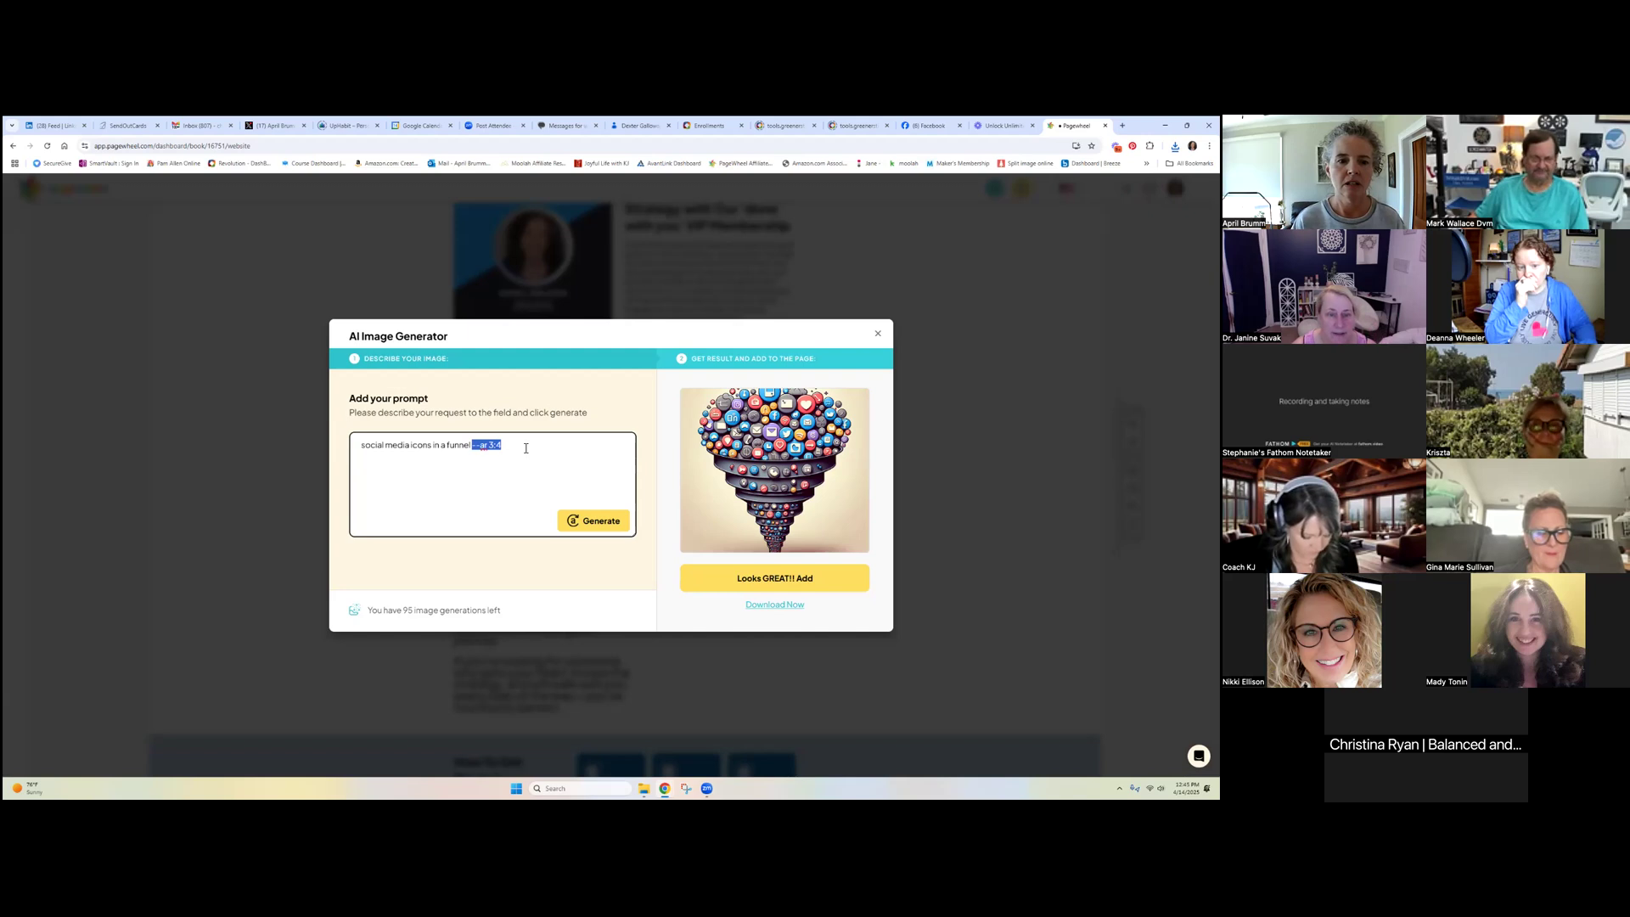
key("BackSpace")
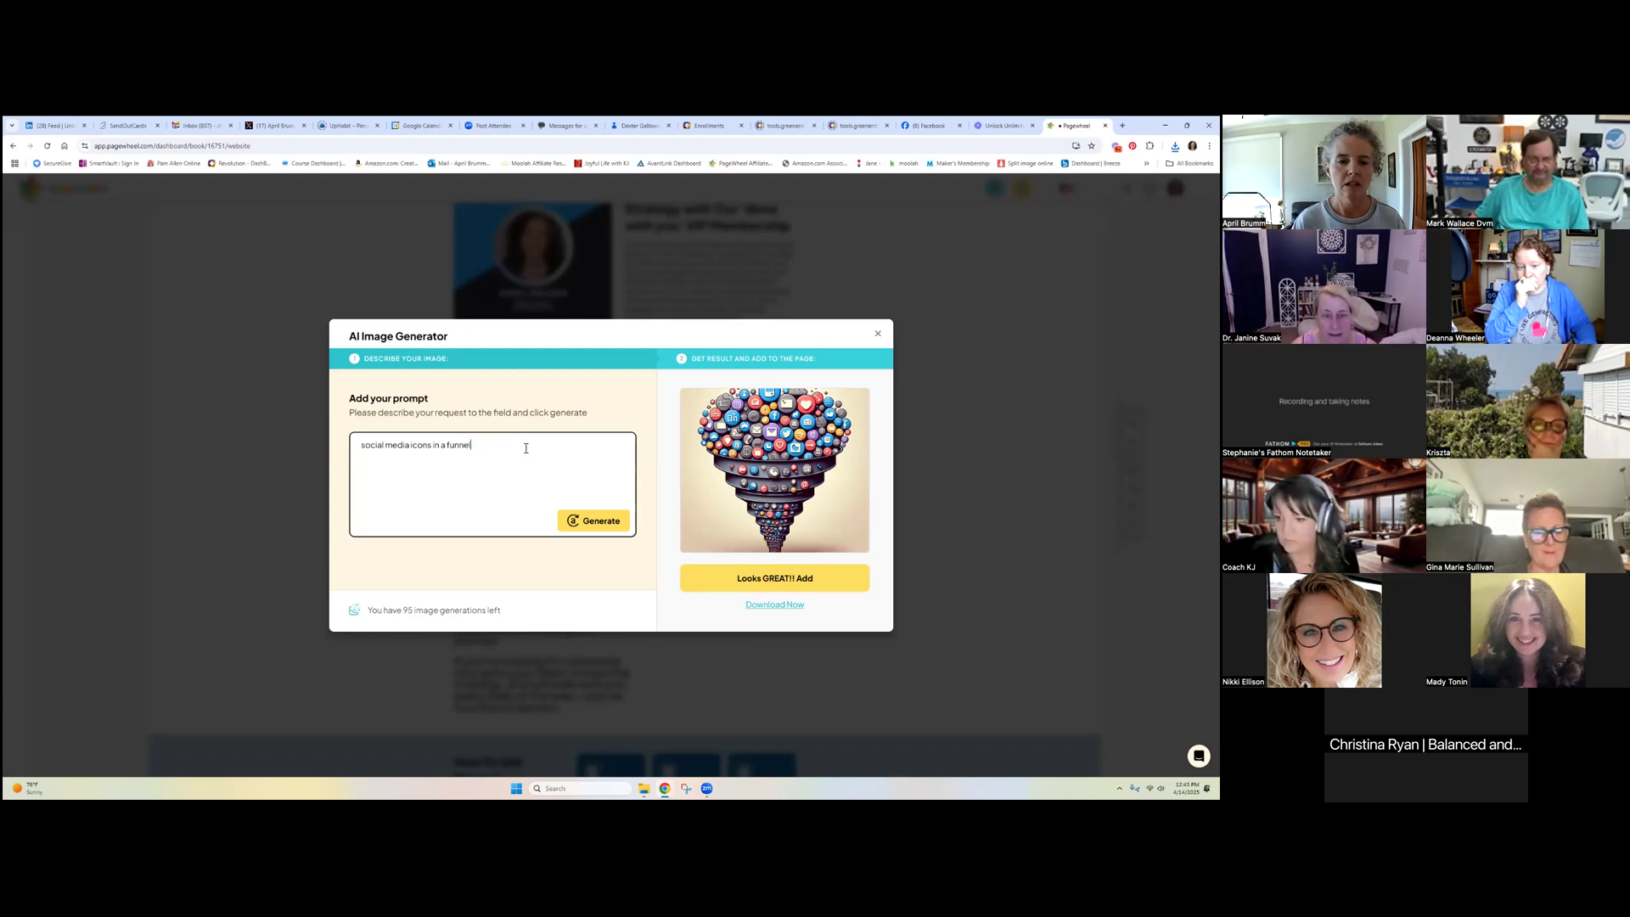
key("BackSpace")
type(".")
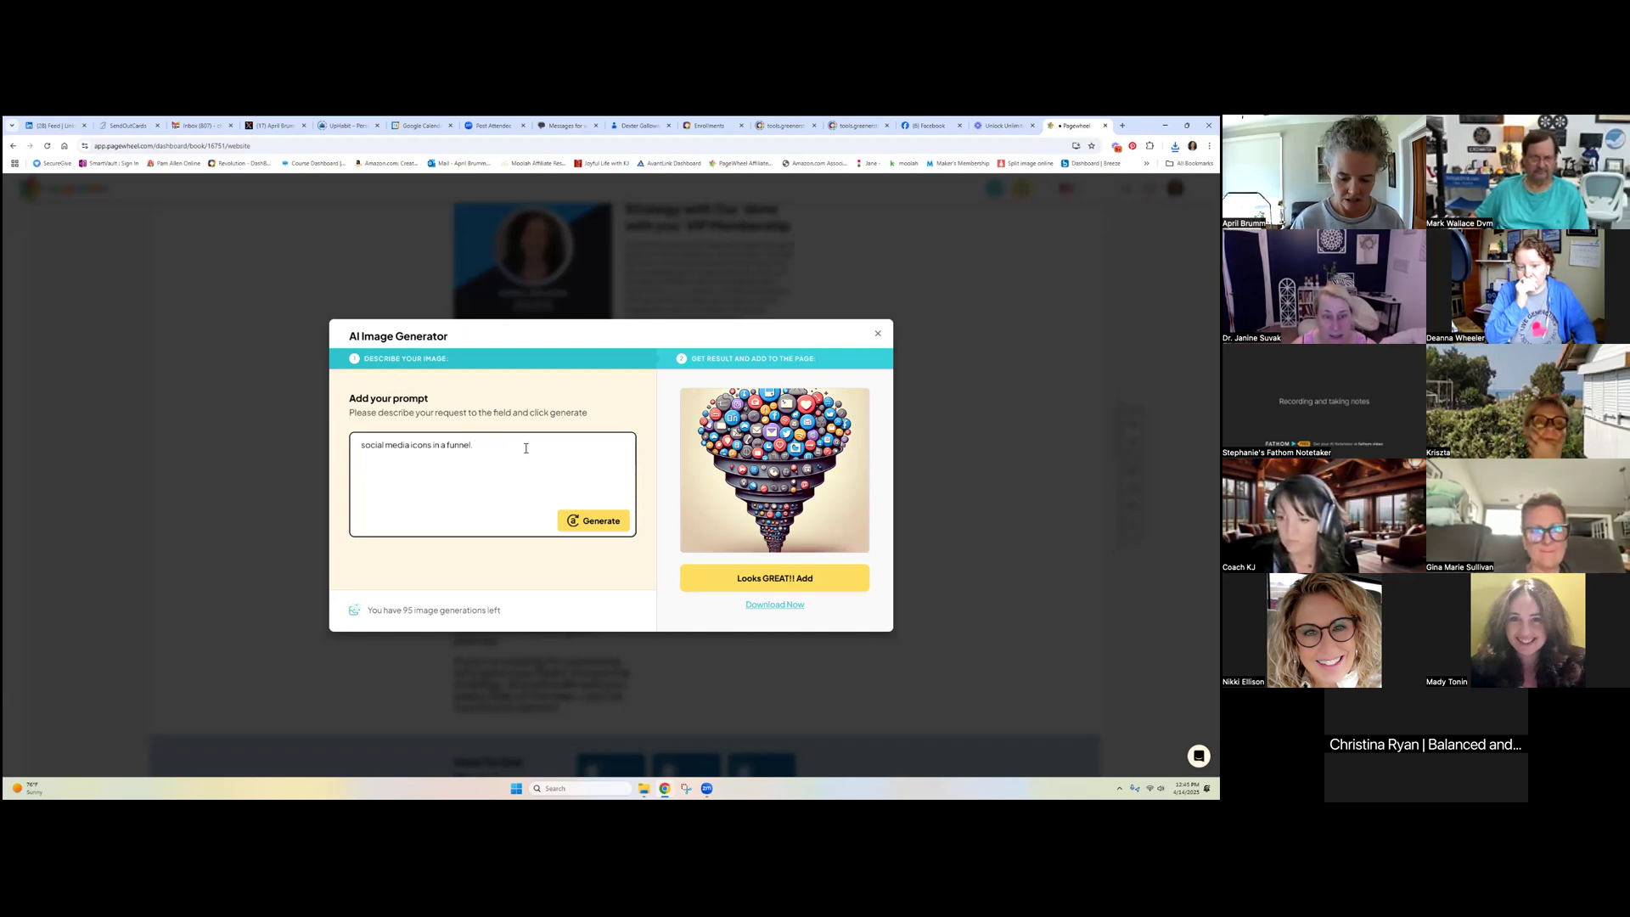
type(" make the image")
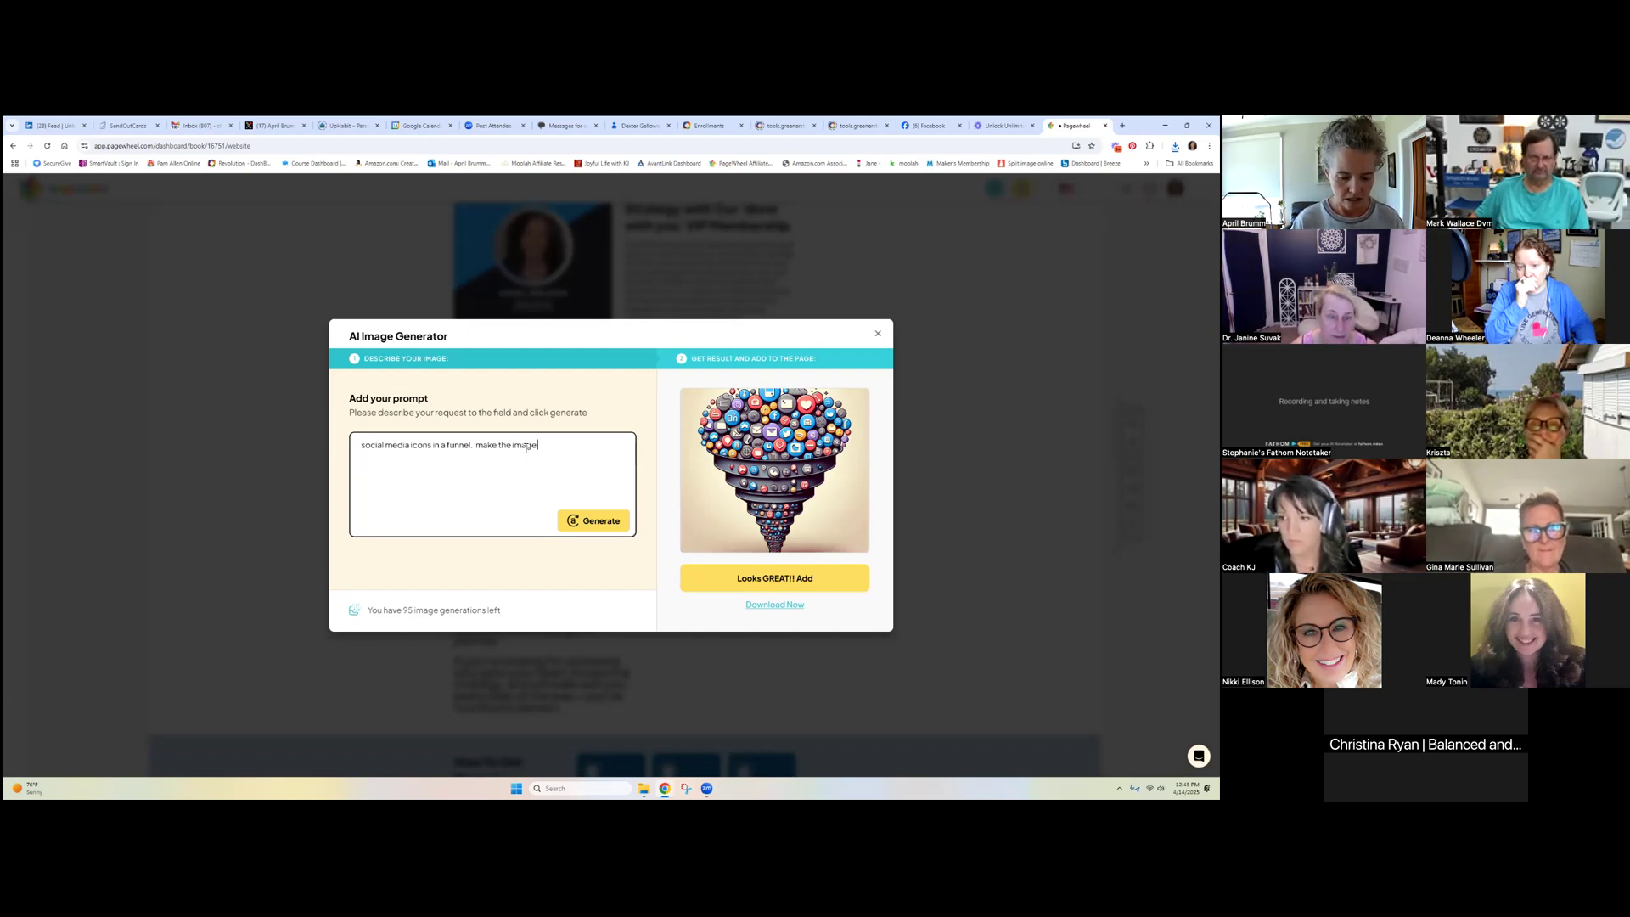
type(" 600 x")
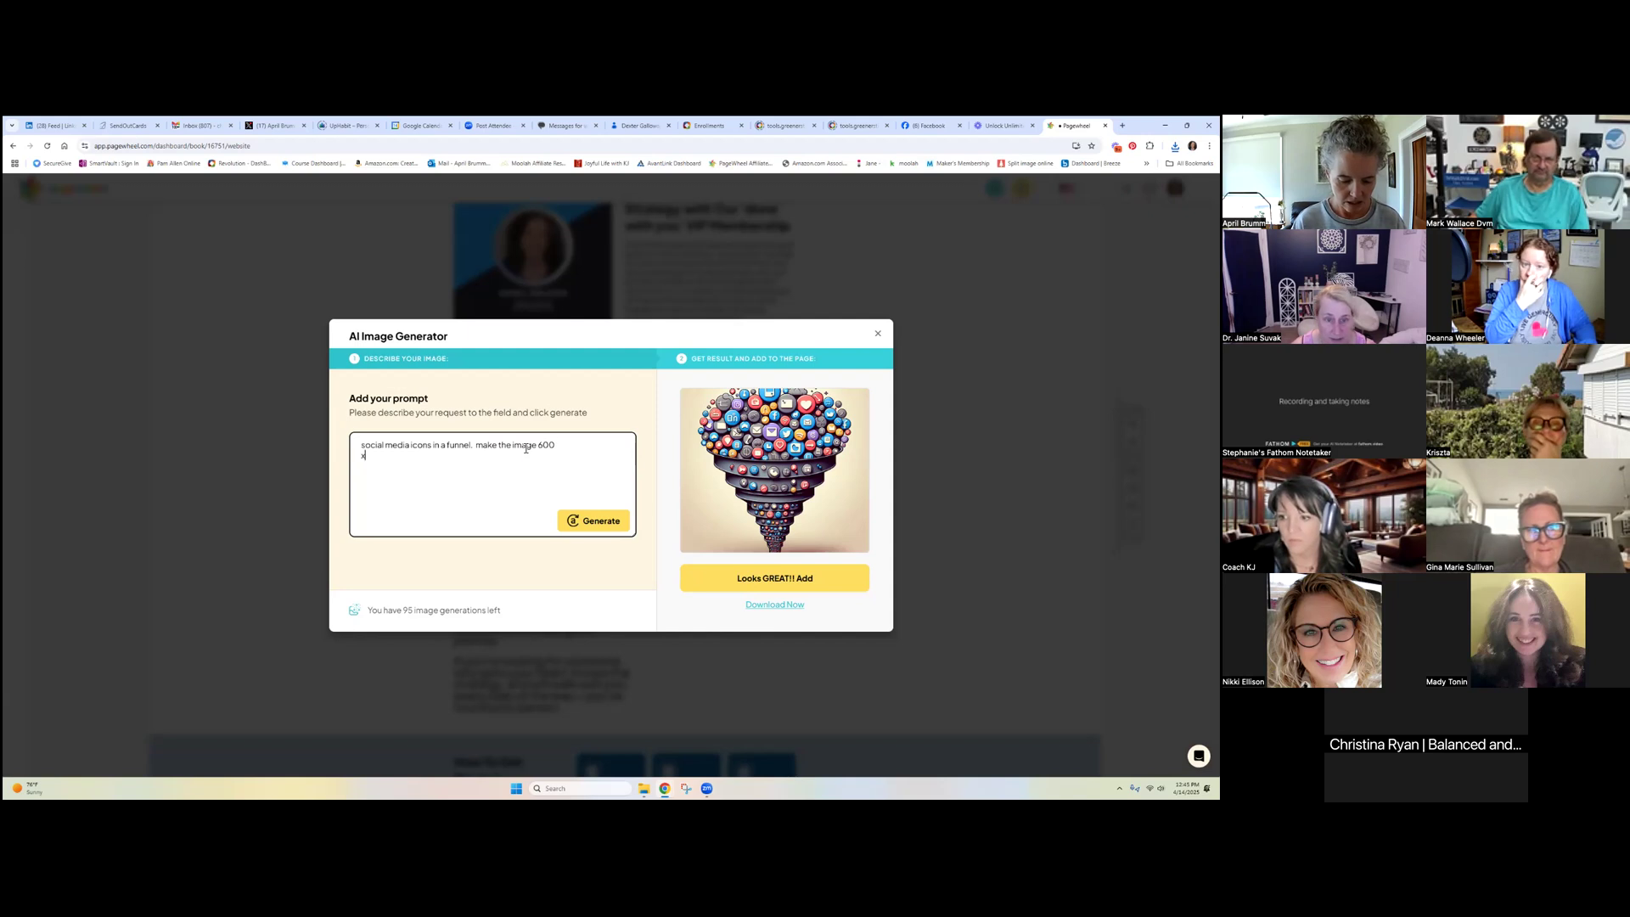
type(" 800 pixels. or aspect ratio 3:4")
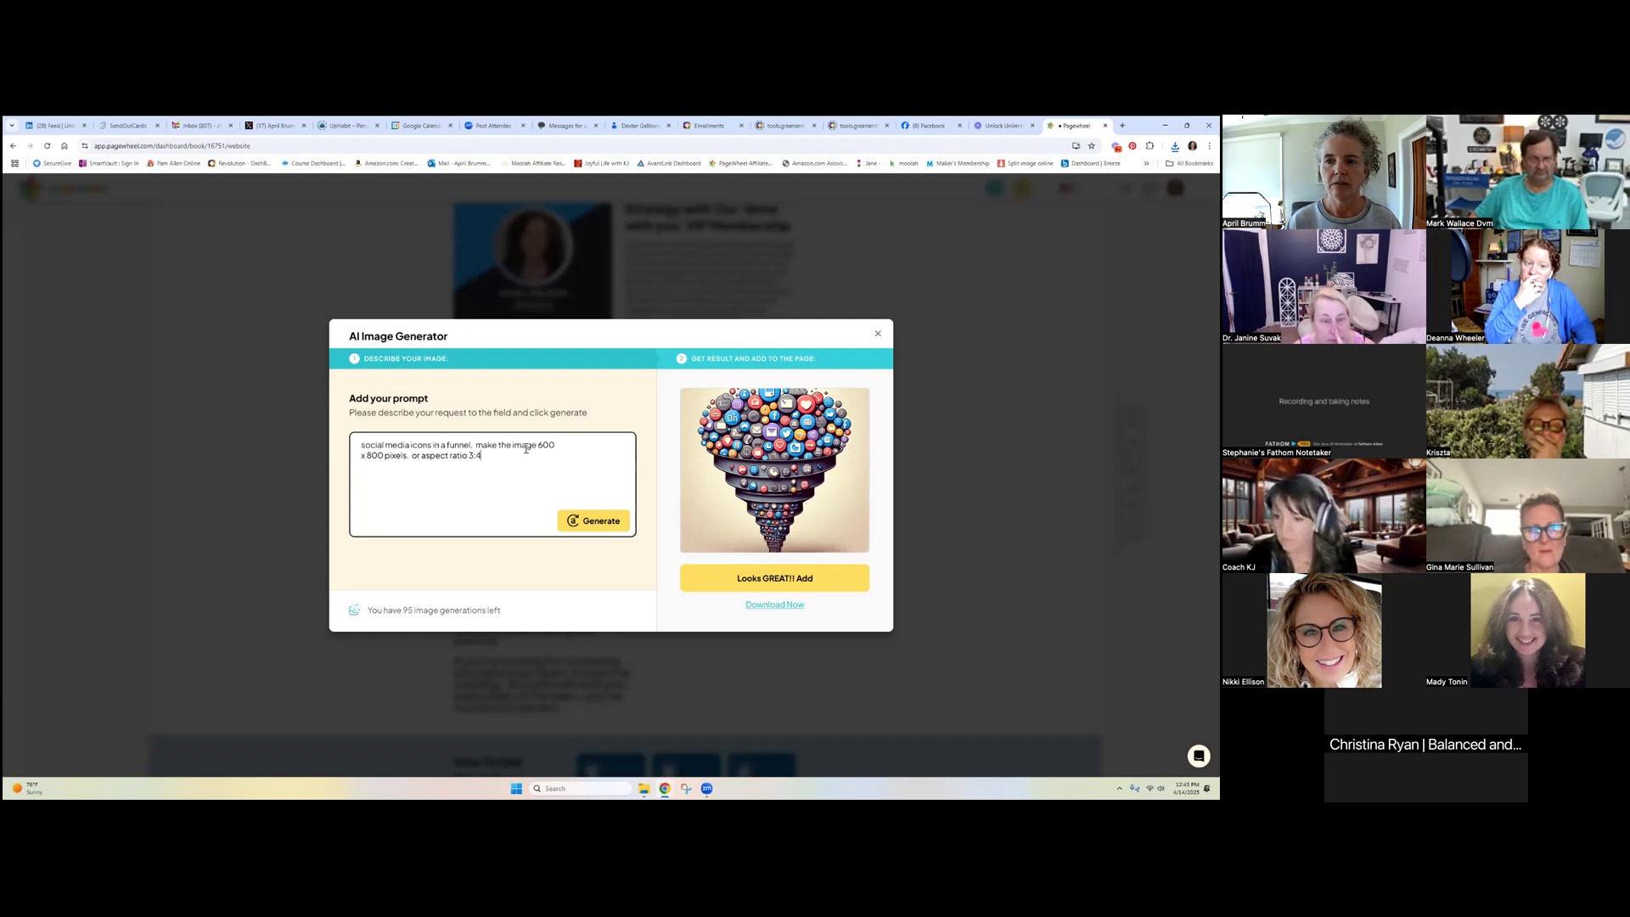
key("Return")
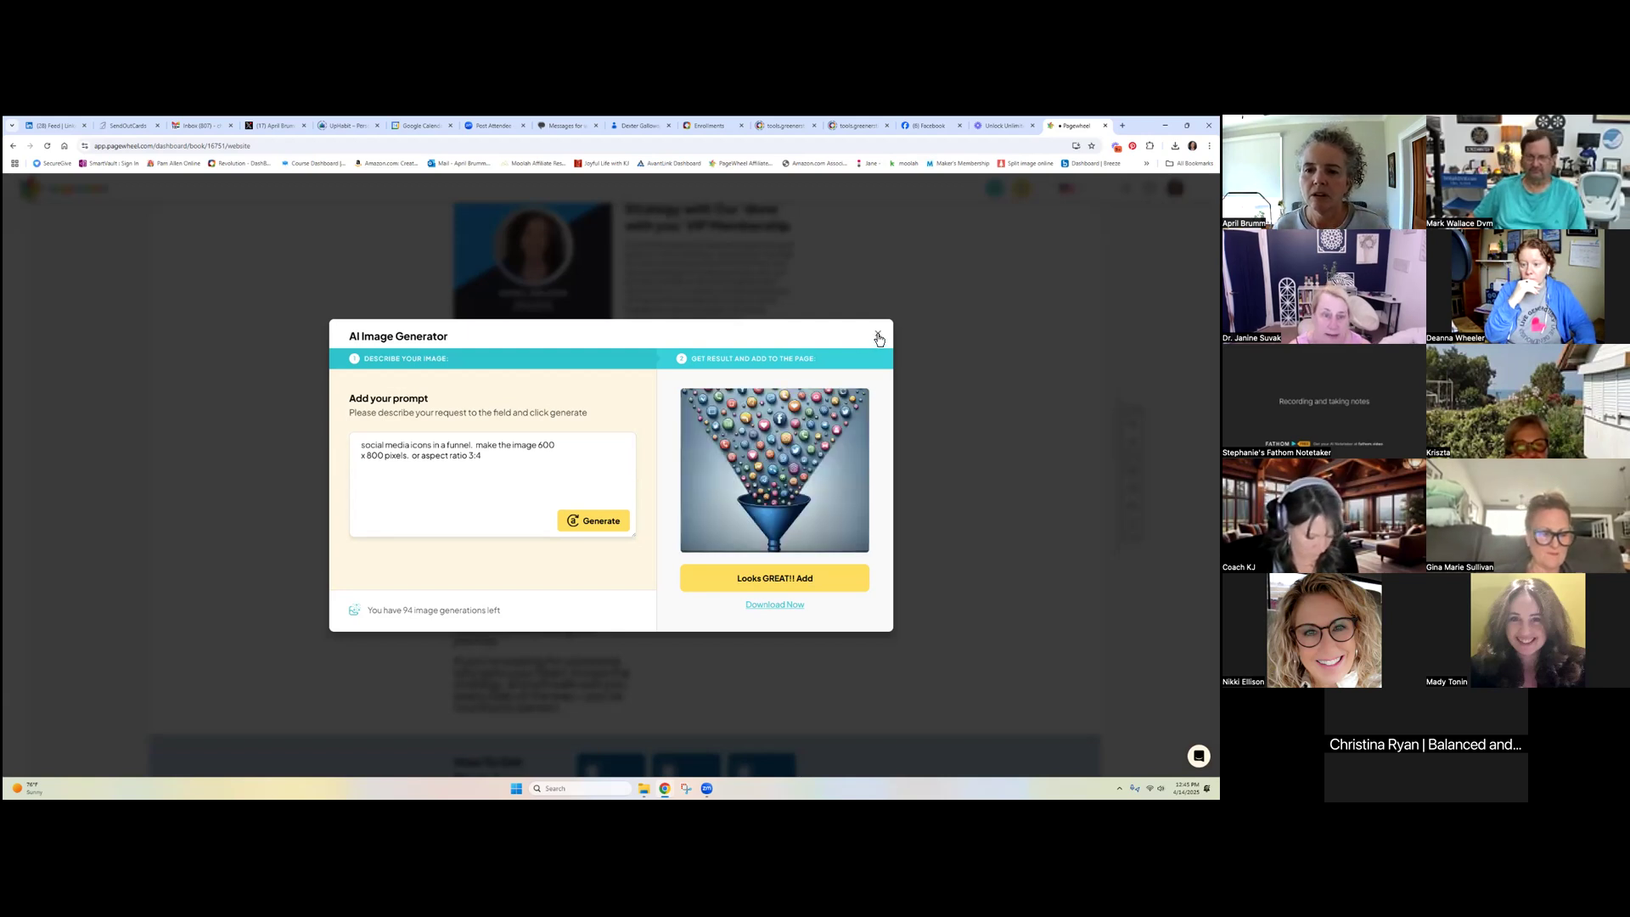
key("Escape")
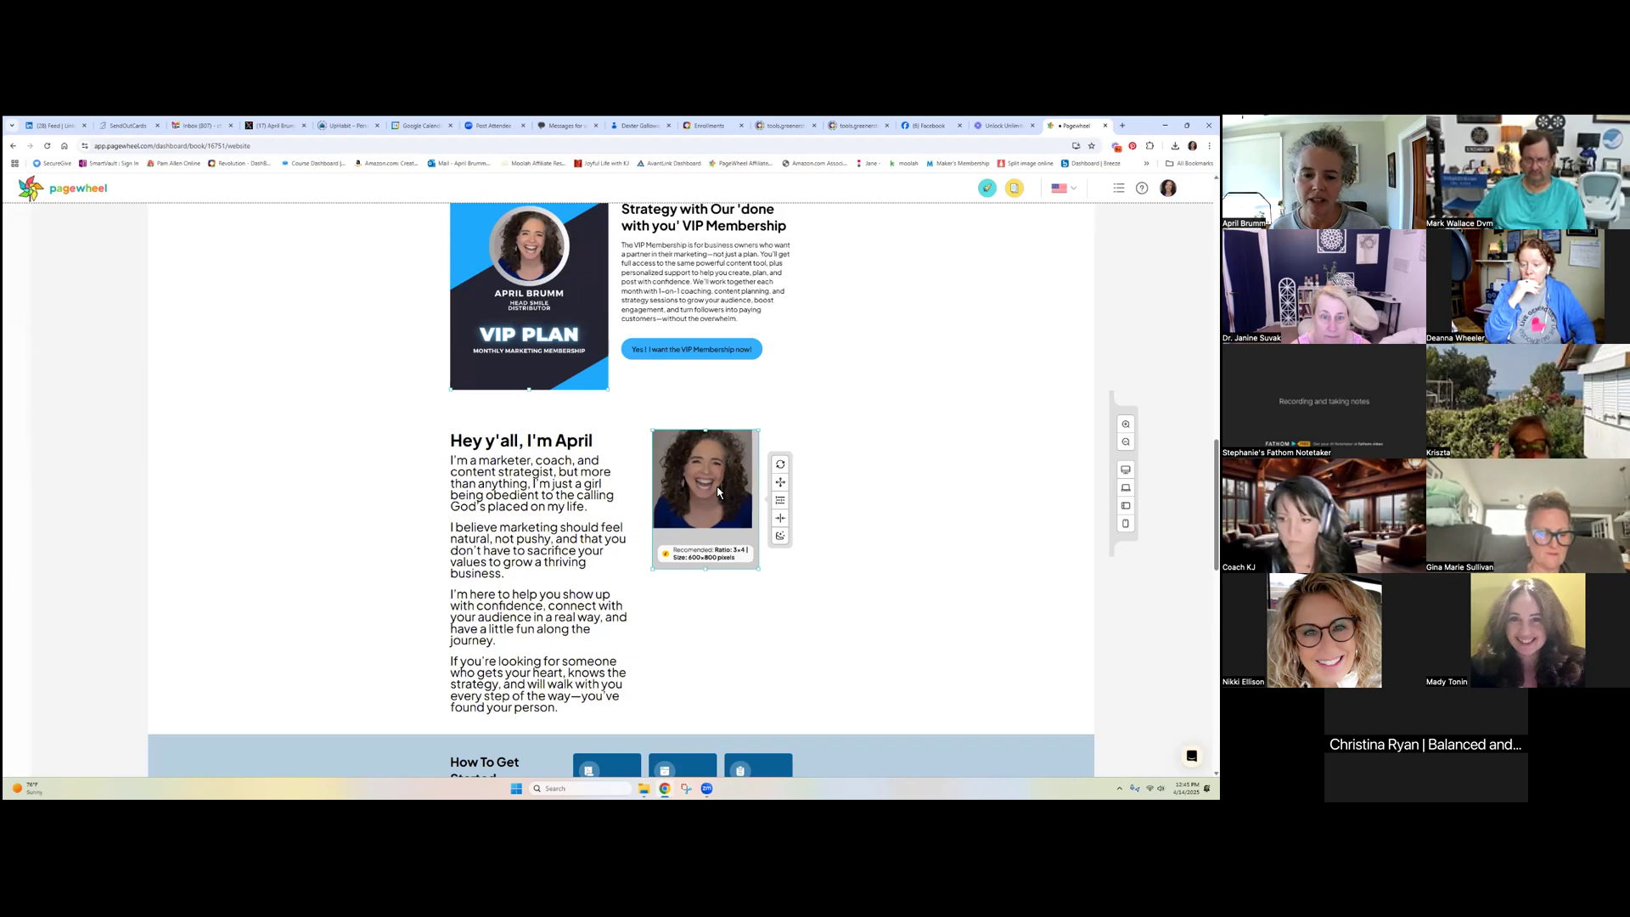
Replace the About photo with pagewheel-image.jpeg and crop its bottom edge shorter
left_click(779, 465)
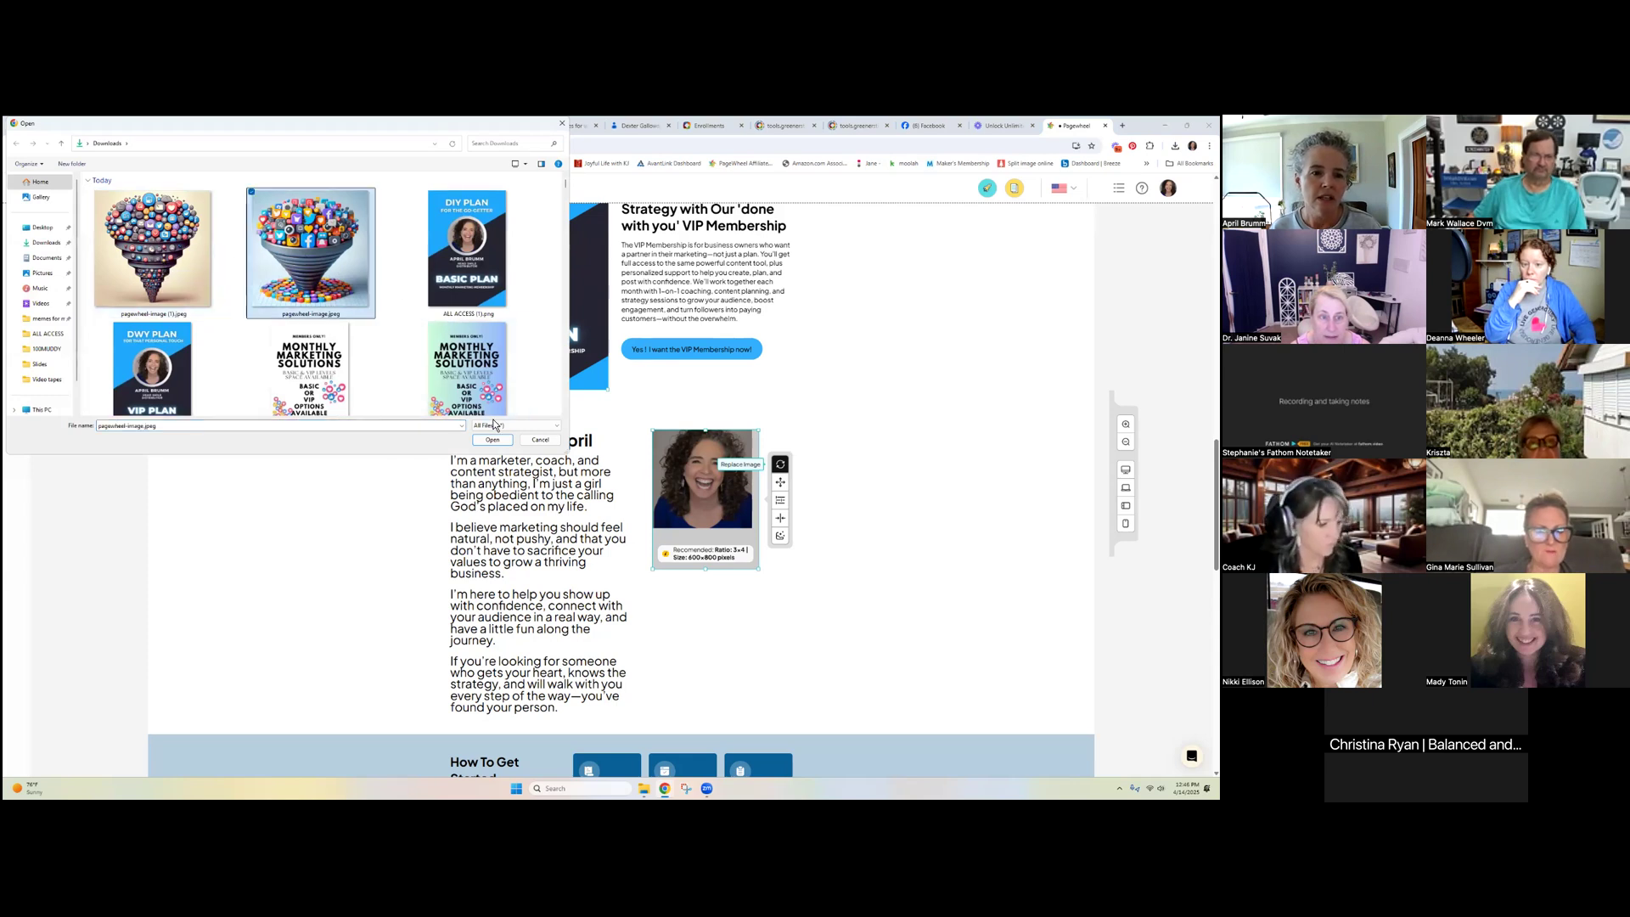
left_click(540, 440)
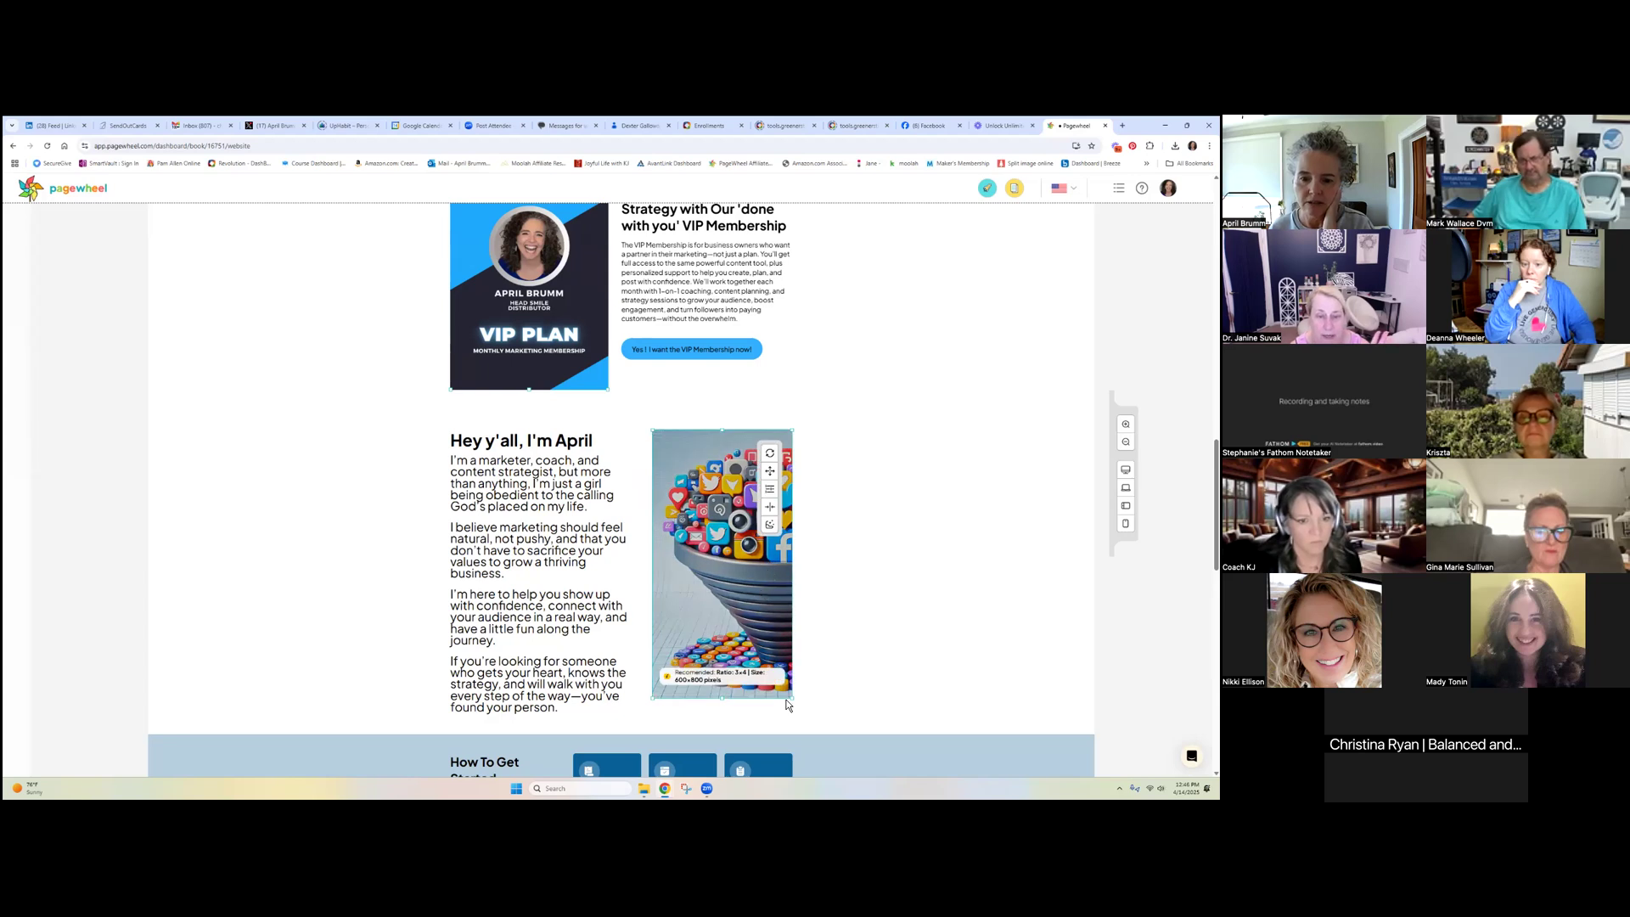
left_click_drag(790, 701, 811, 604)
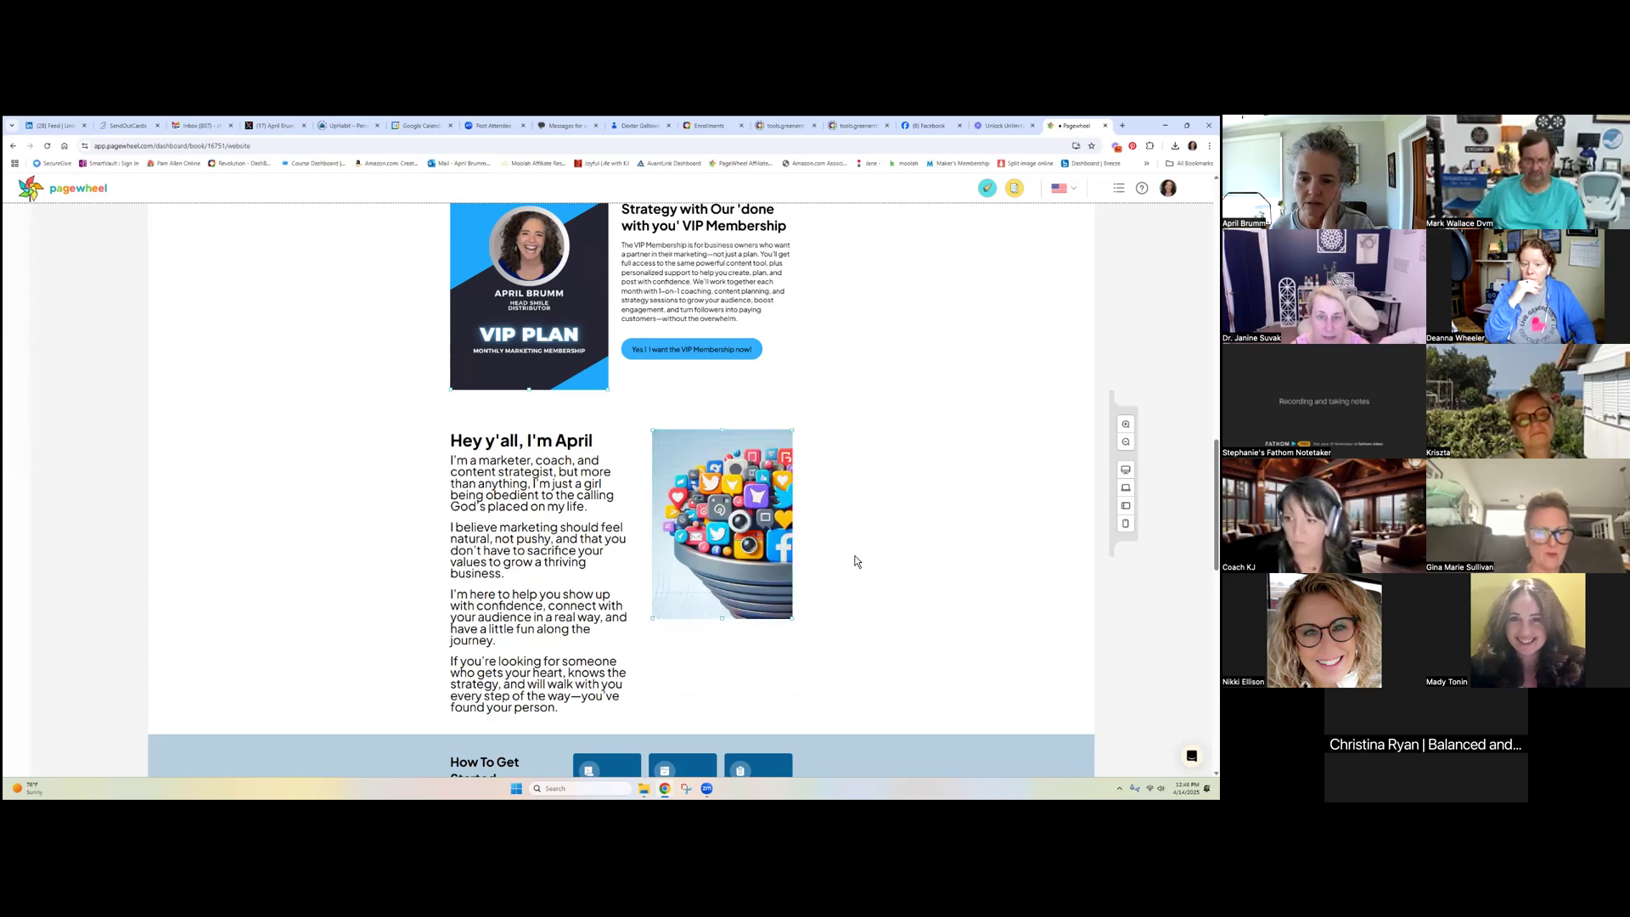
left_click_drag(794, 501, 724, 500)
key("ctrl+z")
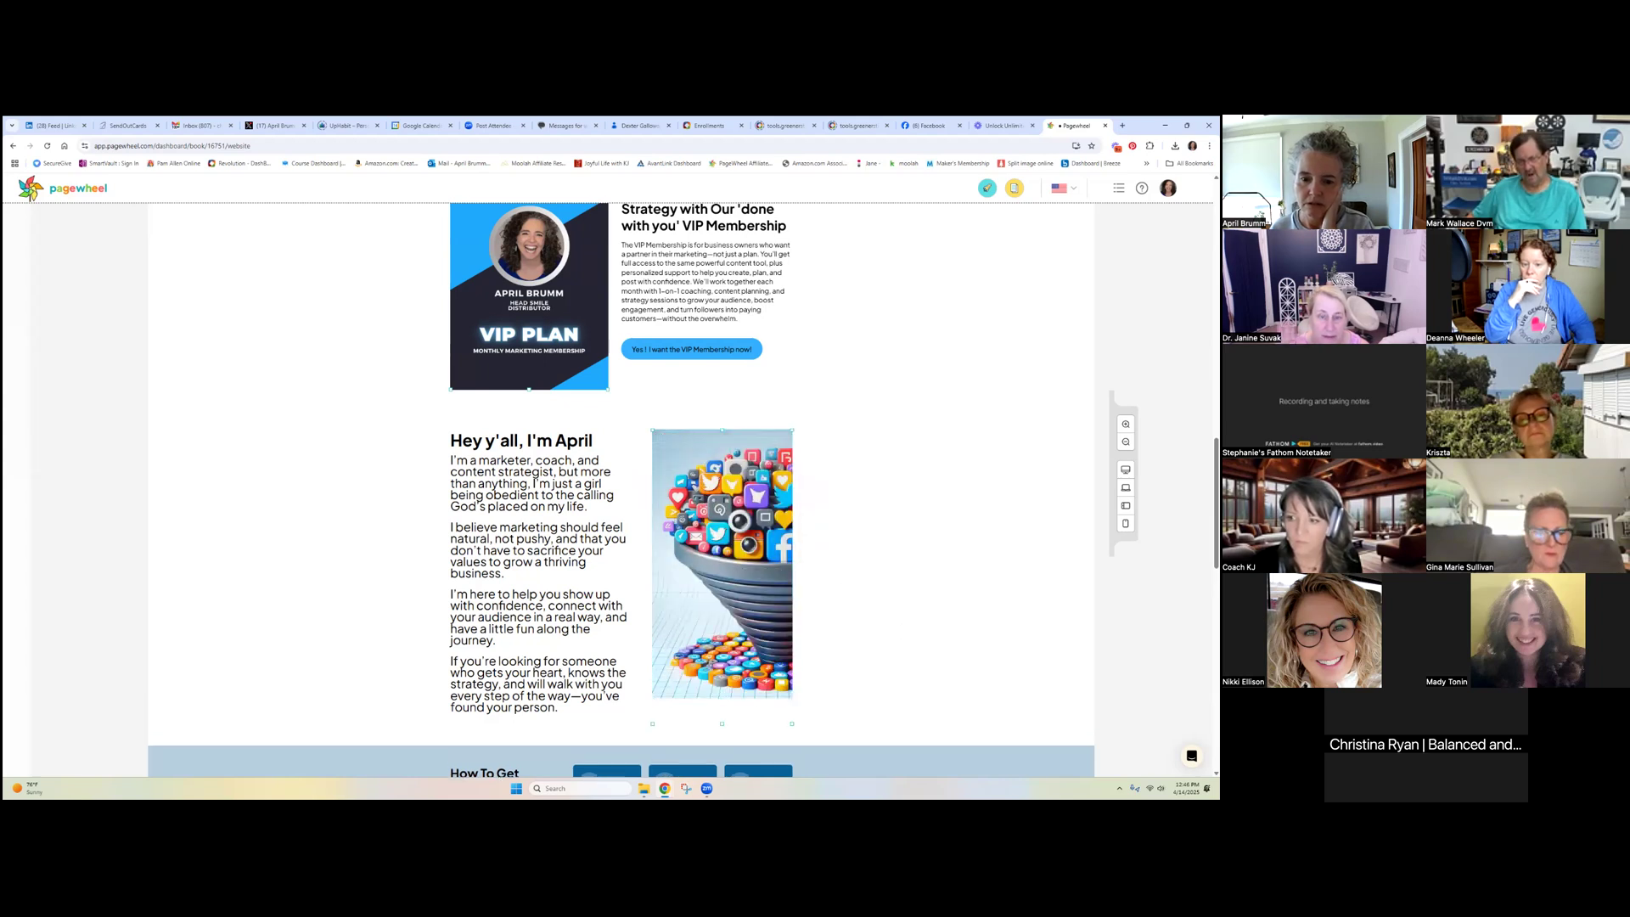
key("ctrl+z")
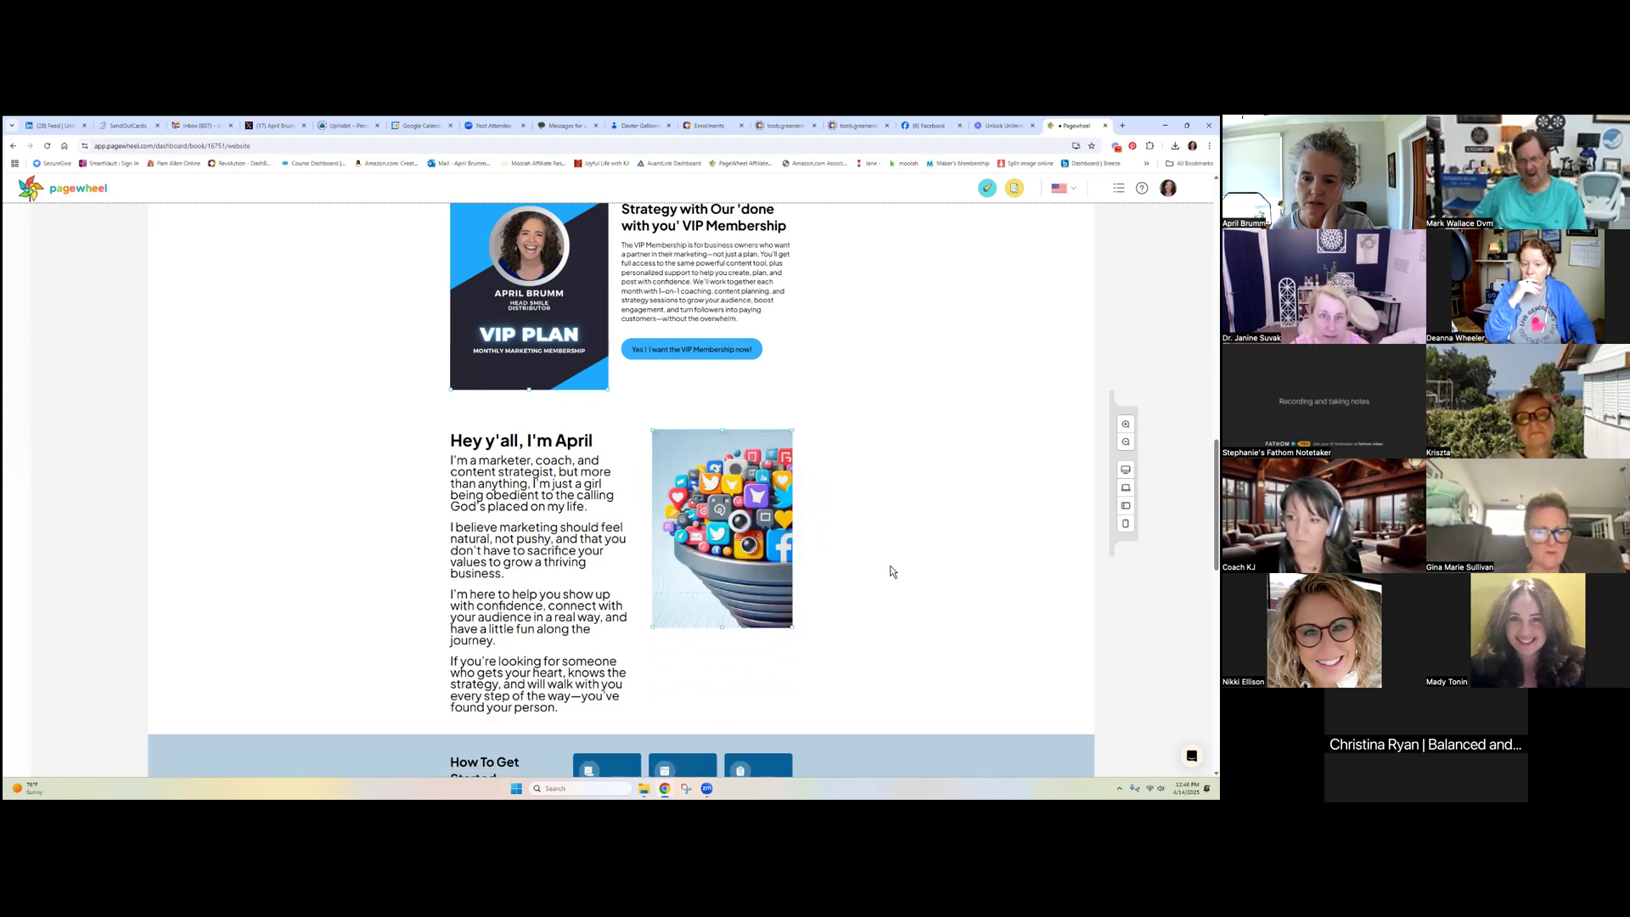
mouse_move(727, 514)
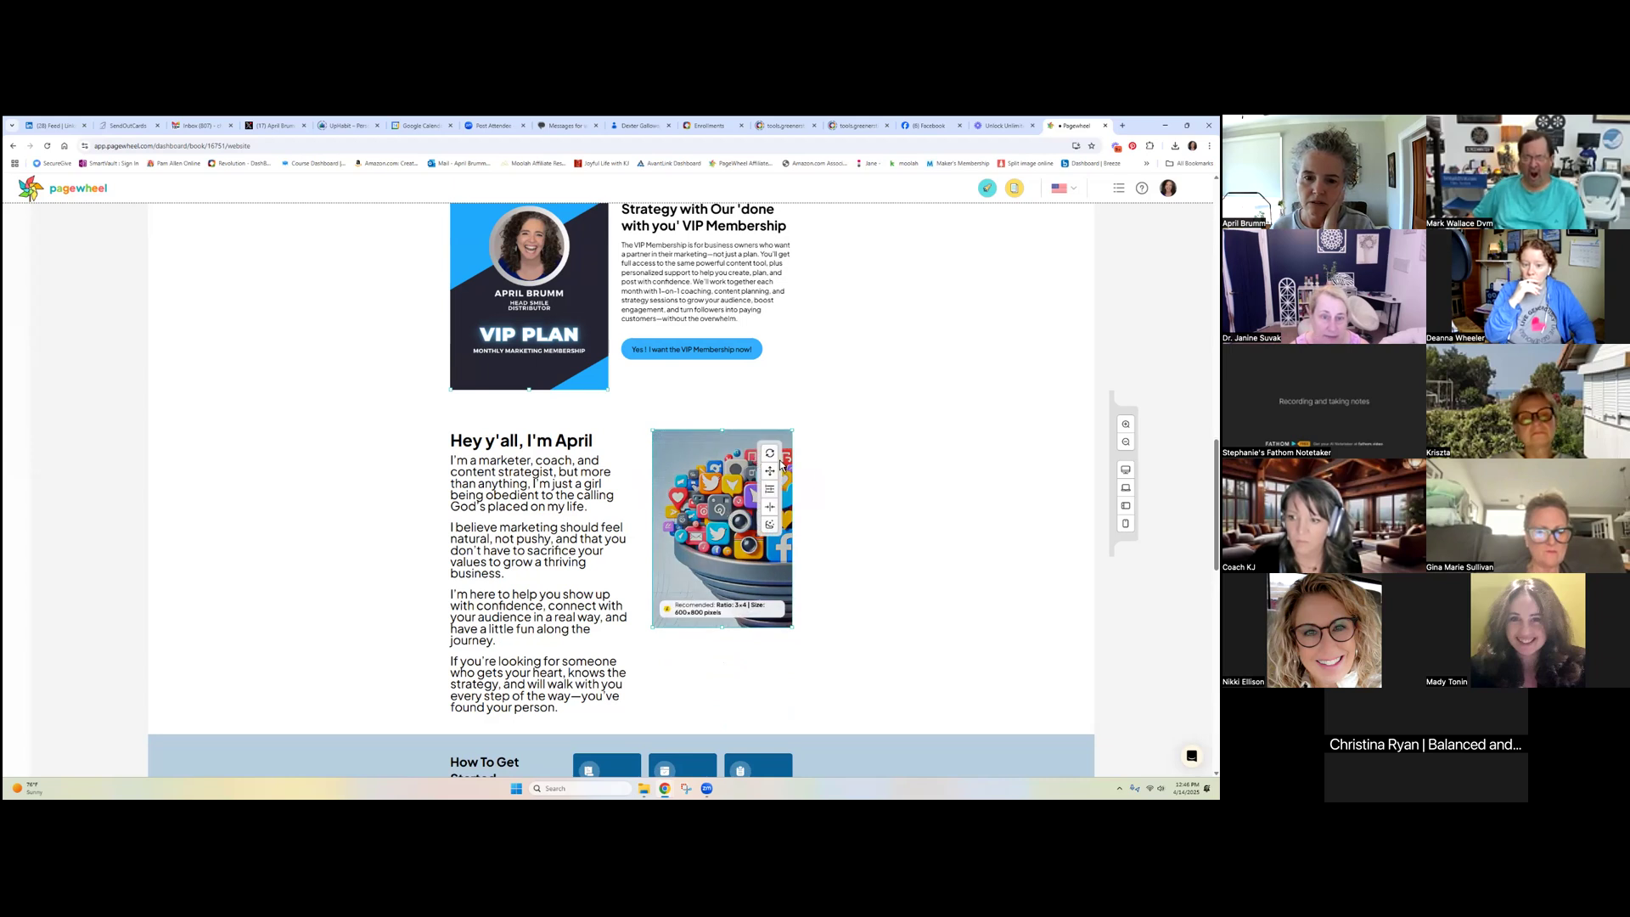
left_click(556, 471)
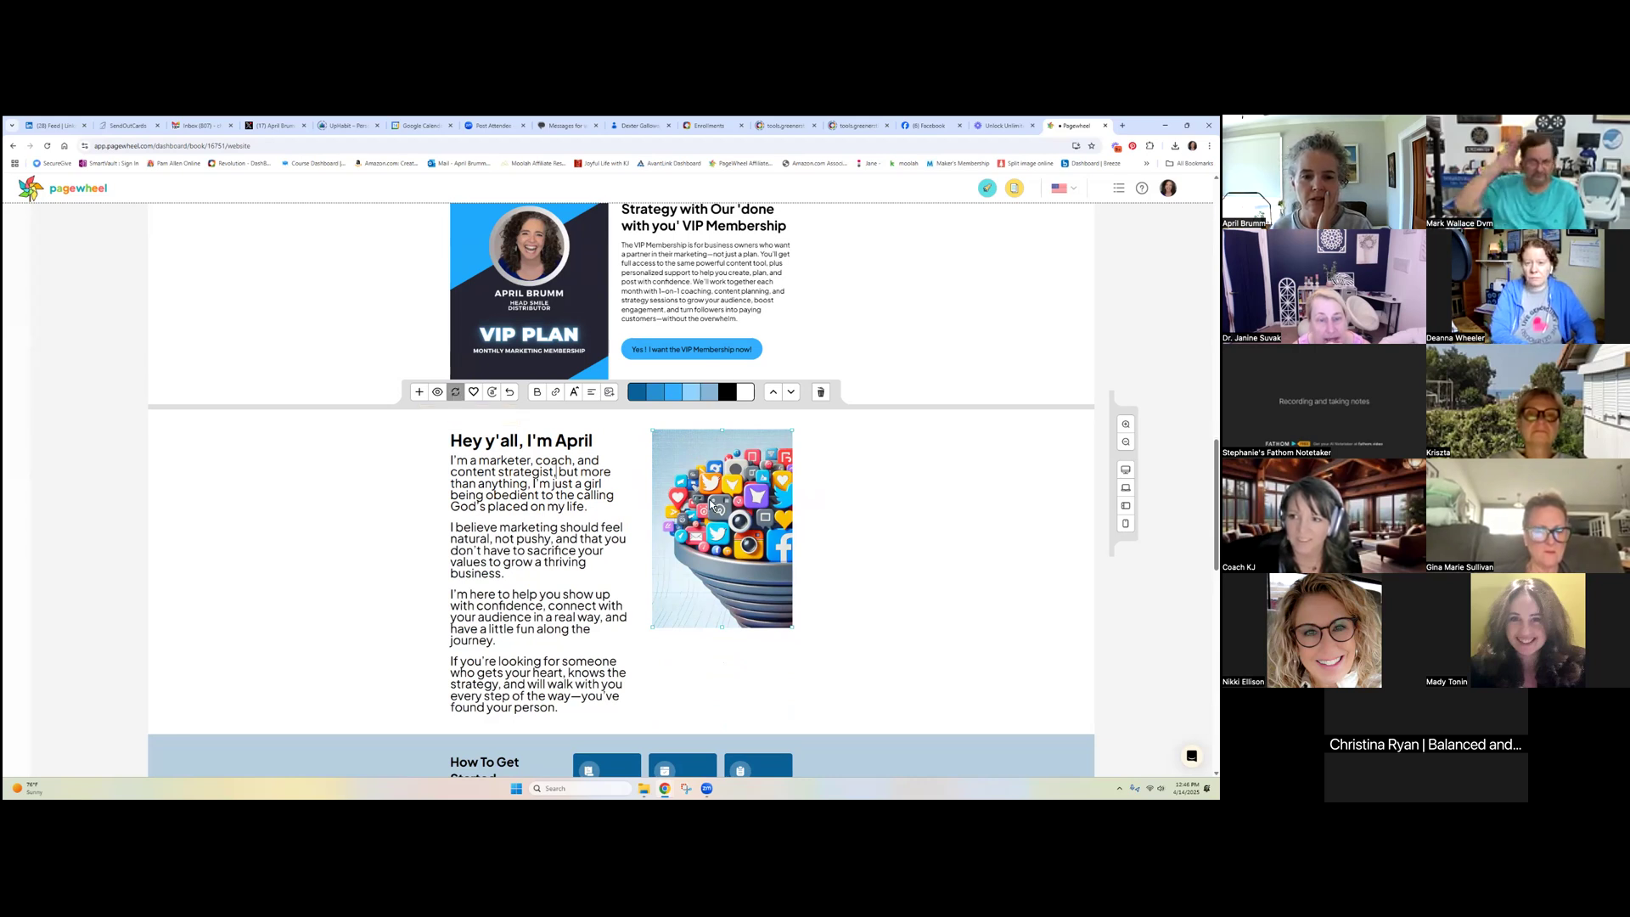
mouse_move(773, 514)
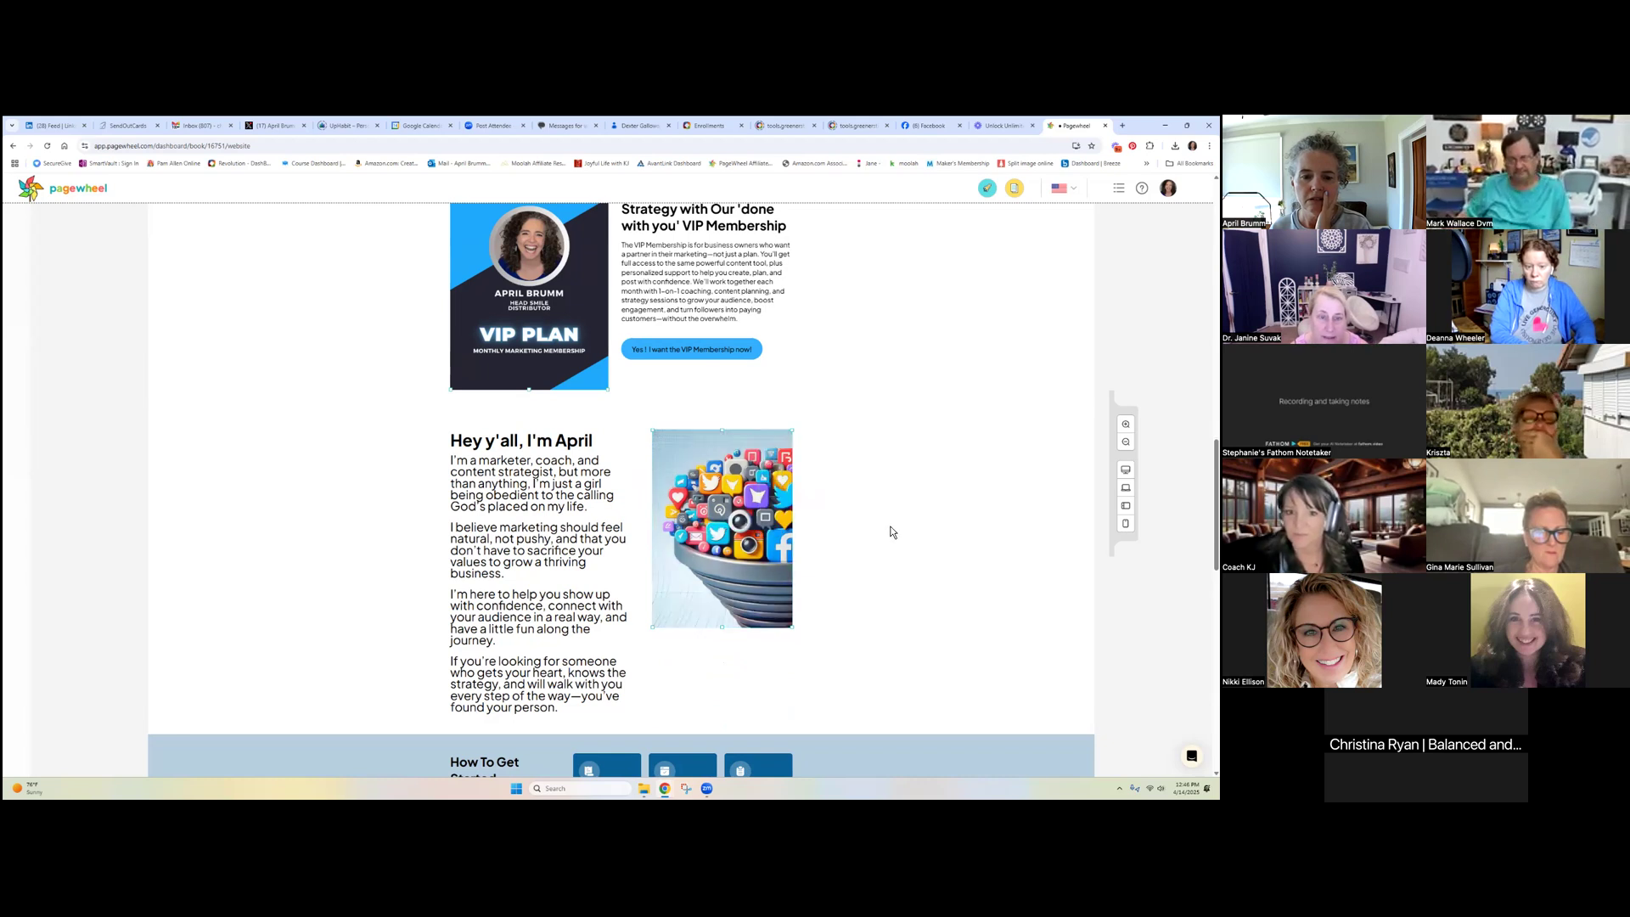
Select and copy the 'Hey y'all, I'm April' heading and paragraphs
left_click(561, 596)
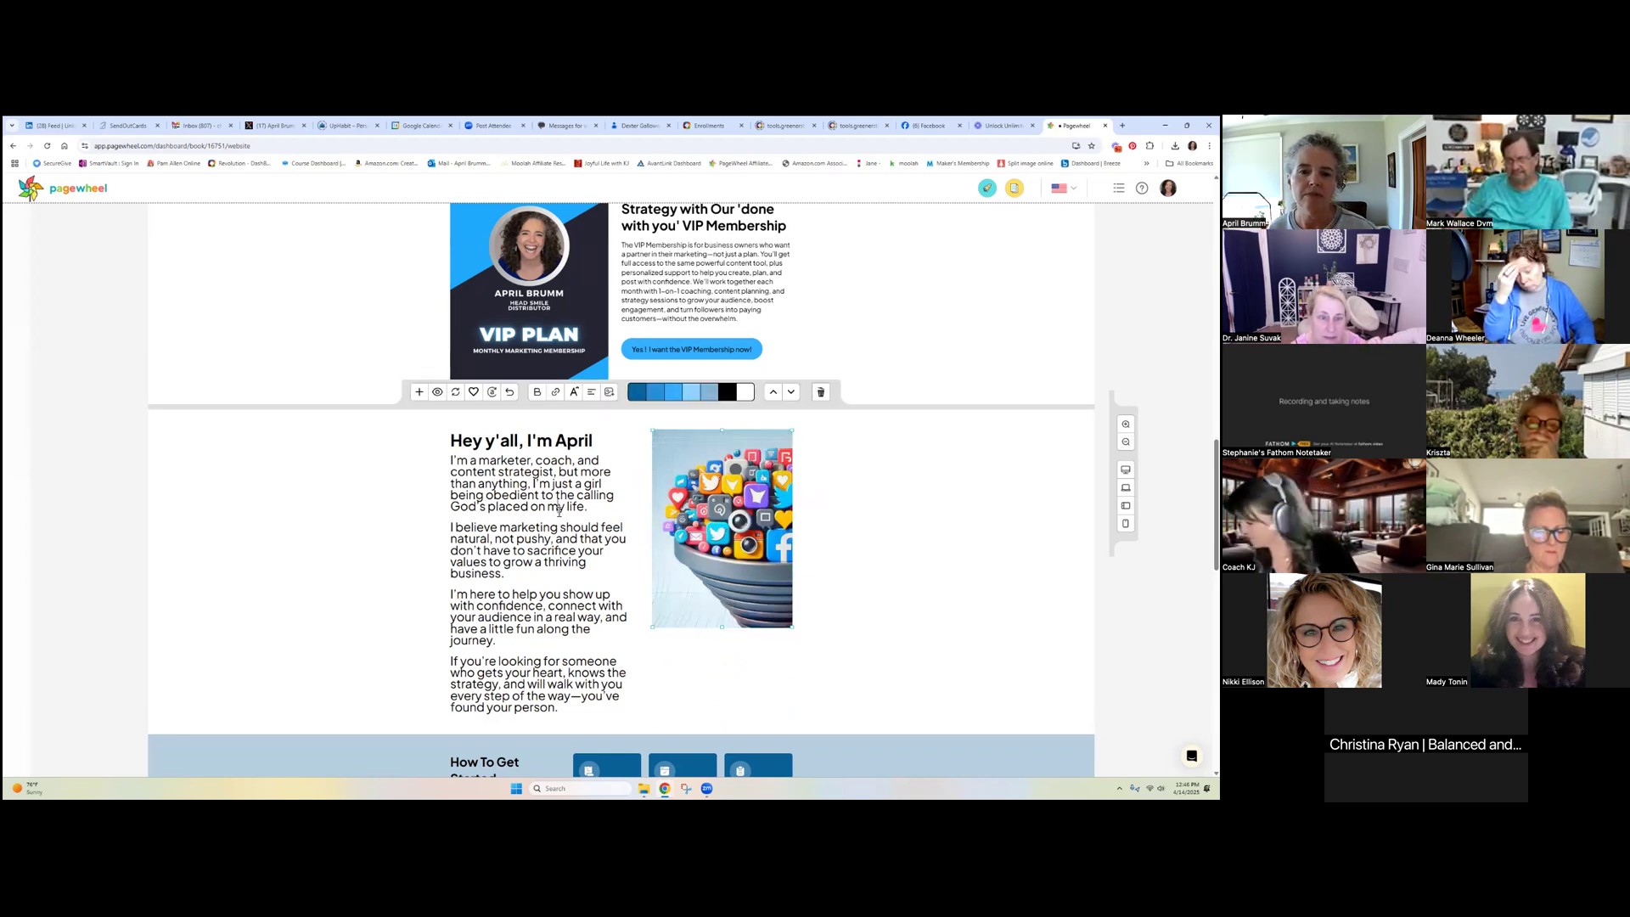
scroll(811, 605, "down", 4)
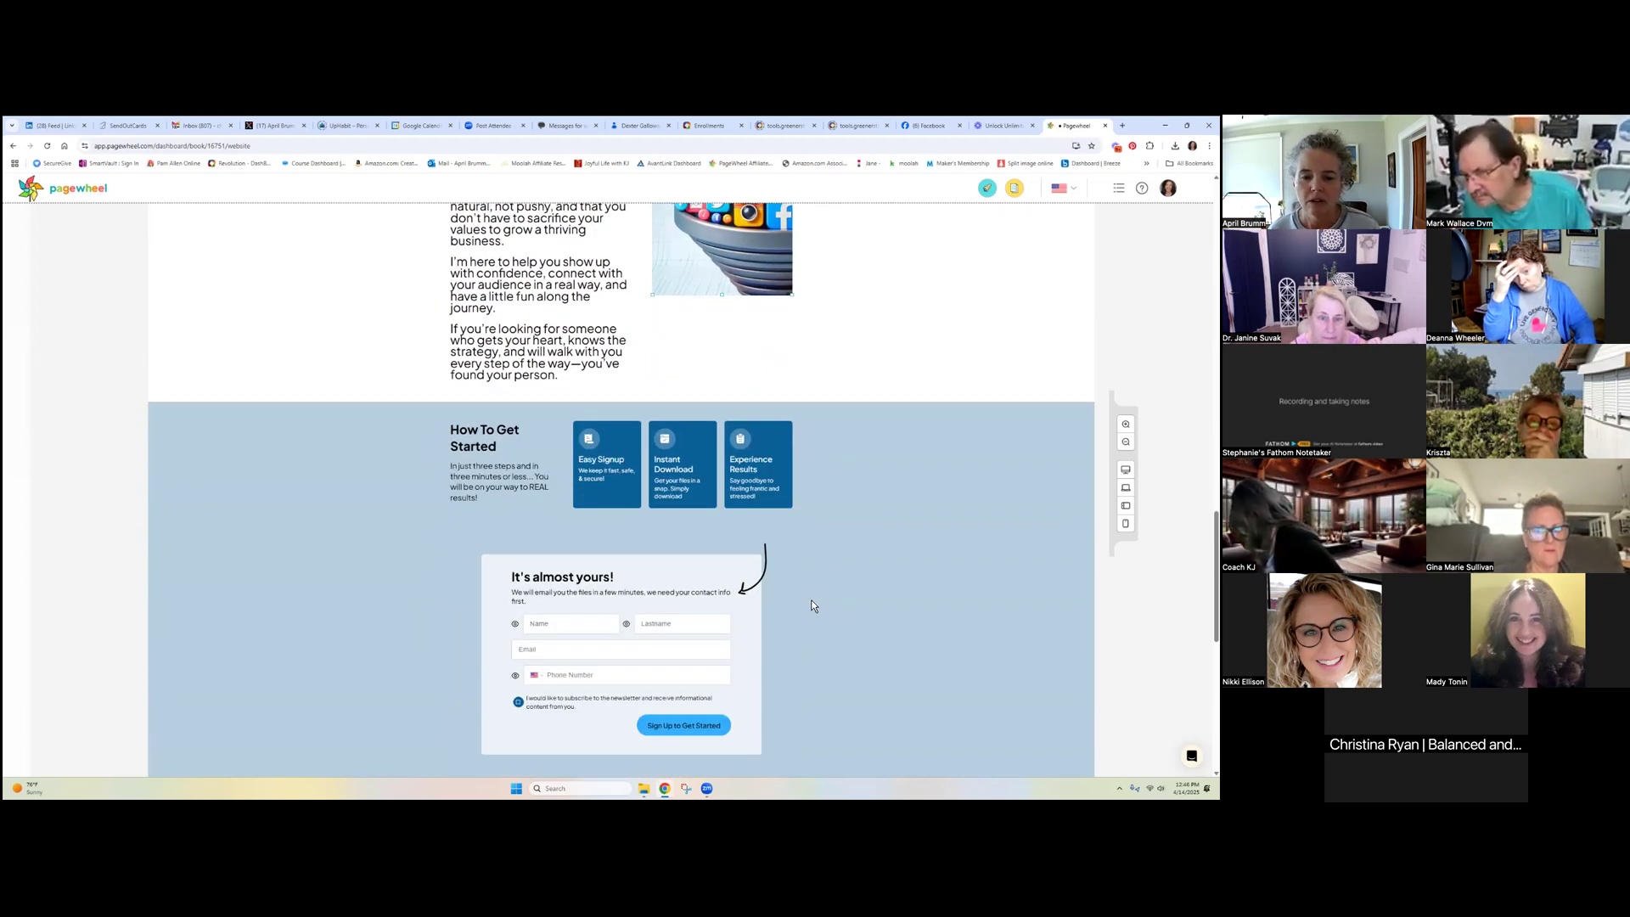
scroll(810, 622, "up", 6)
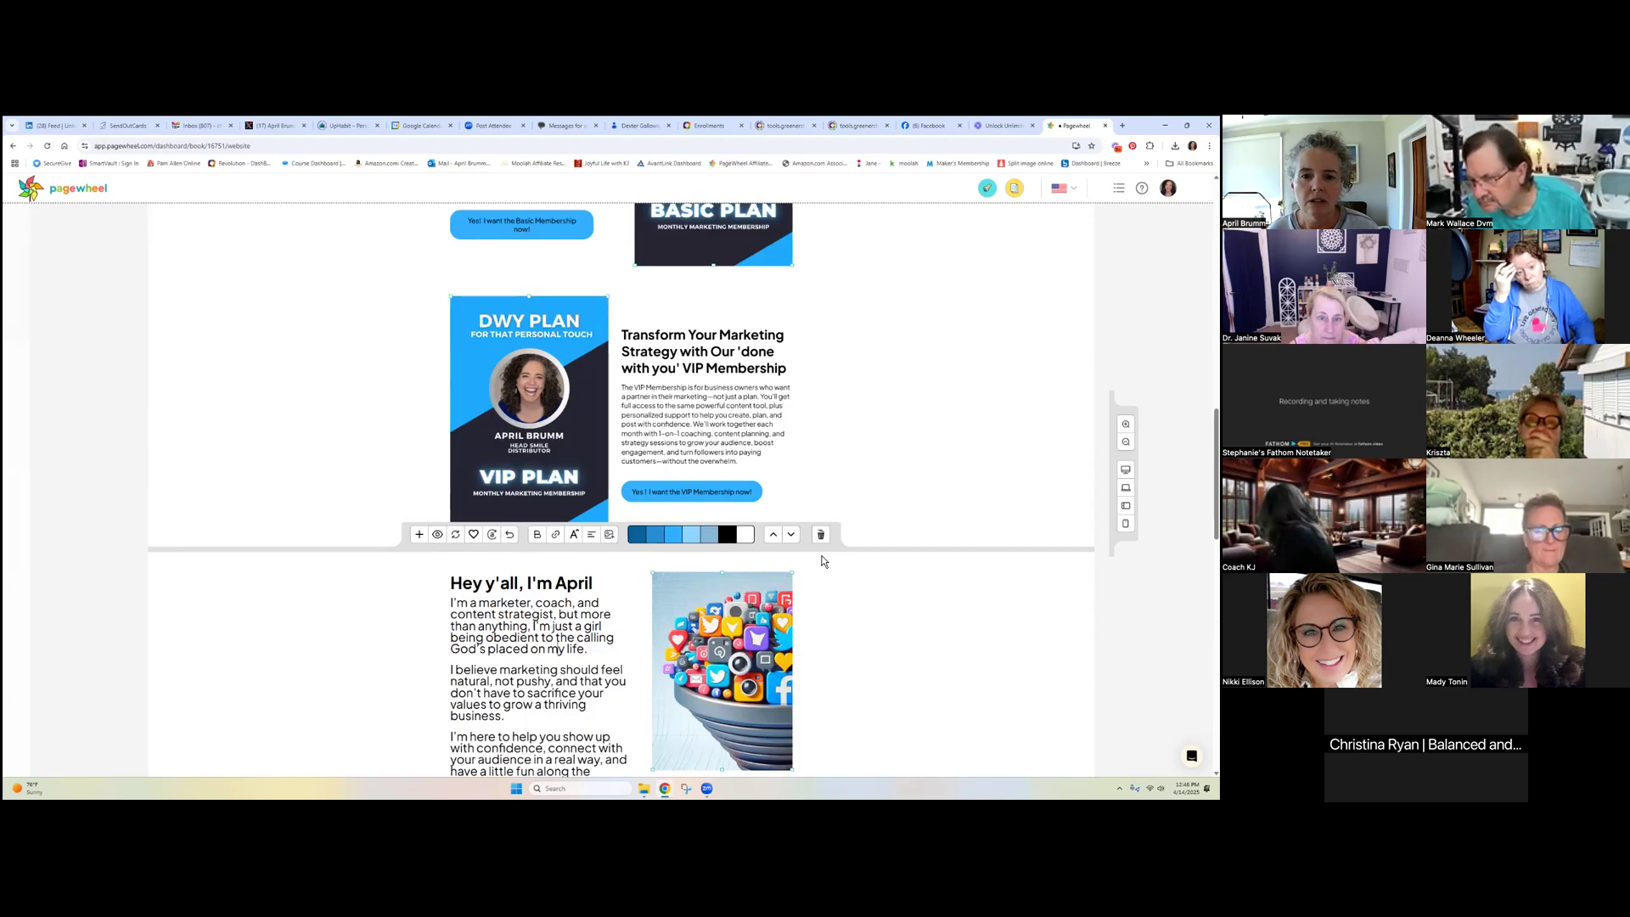
scroll(821, 561, "up", 15)
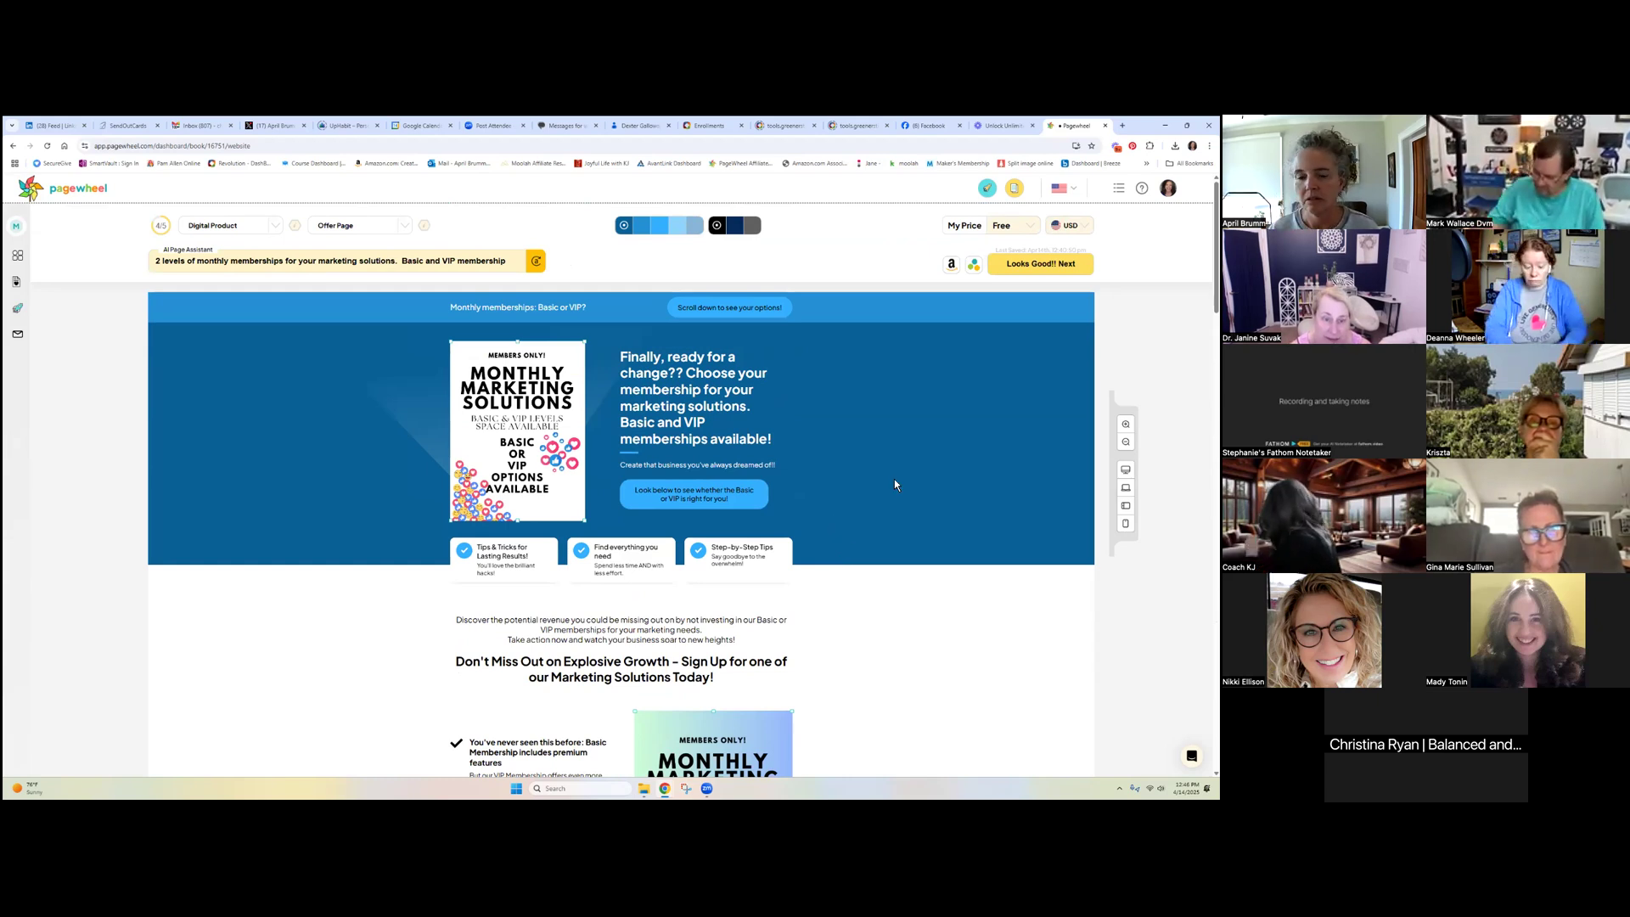
scroll(894, 482, "down", 15)
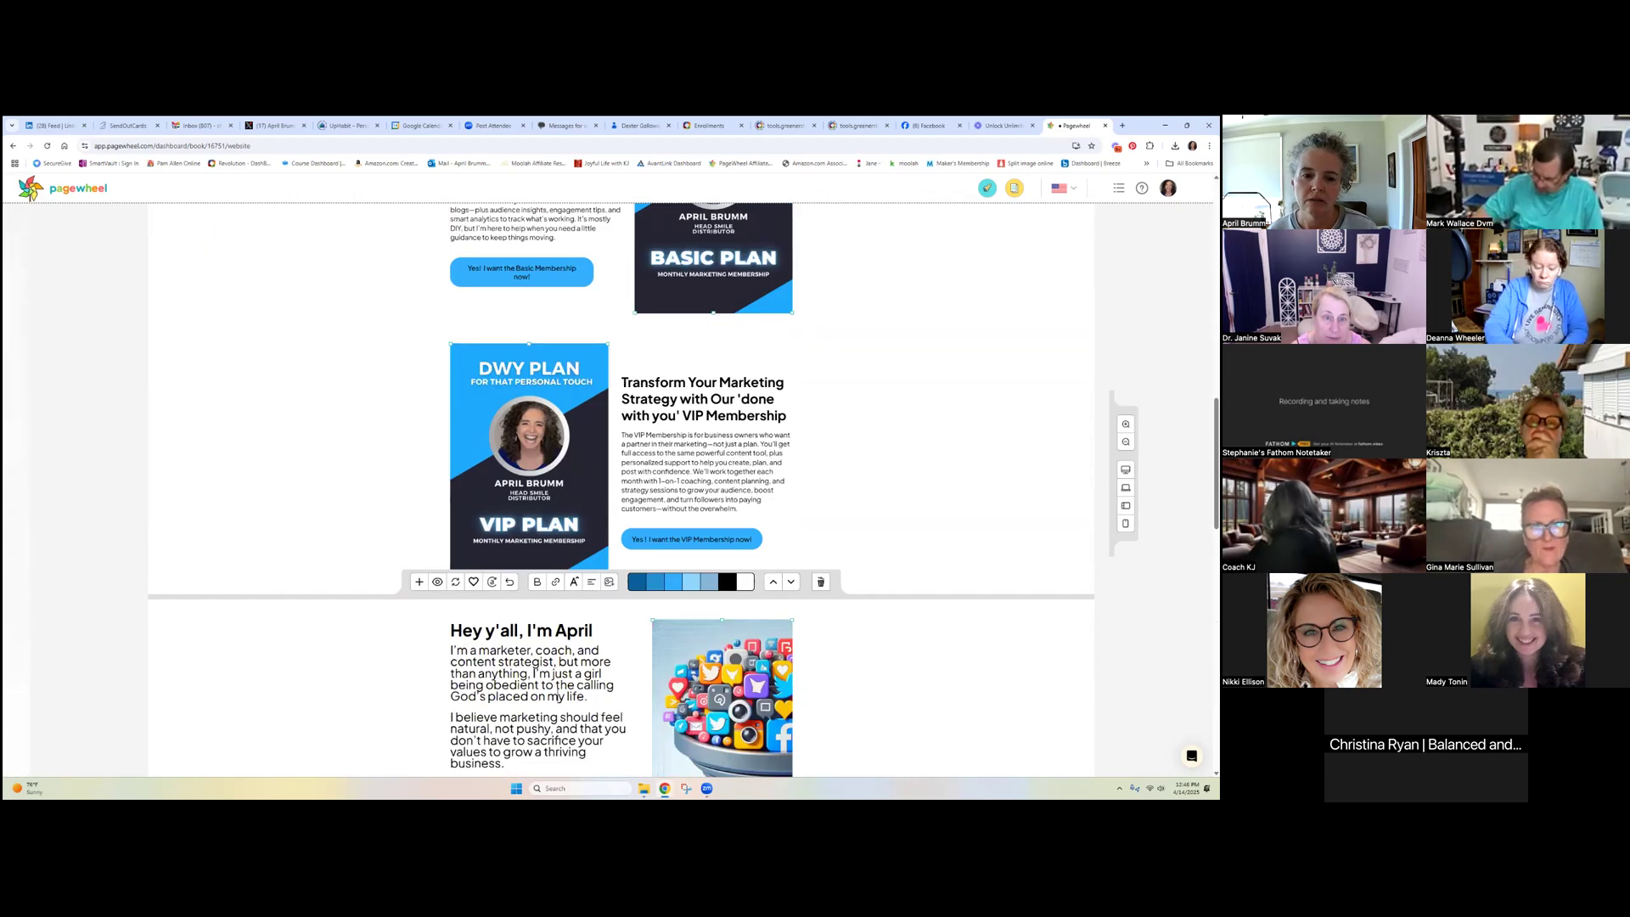
scroll(558, 696, "down", 3)
left_click_drag(453, 345, 610, 620)
right_click(564, 520)
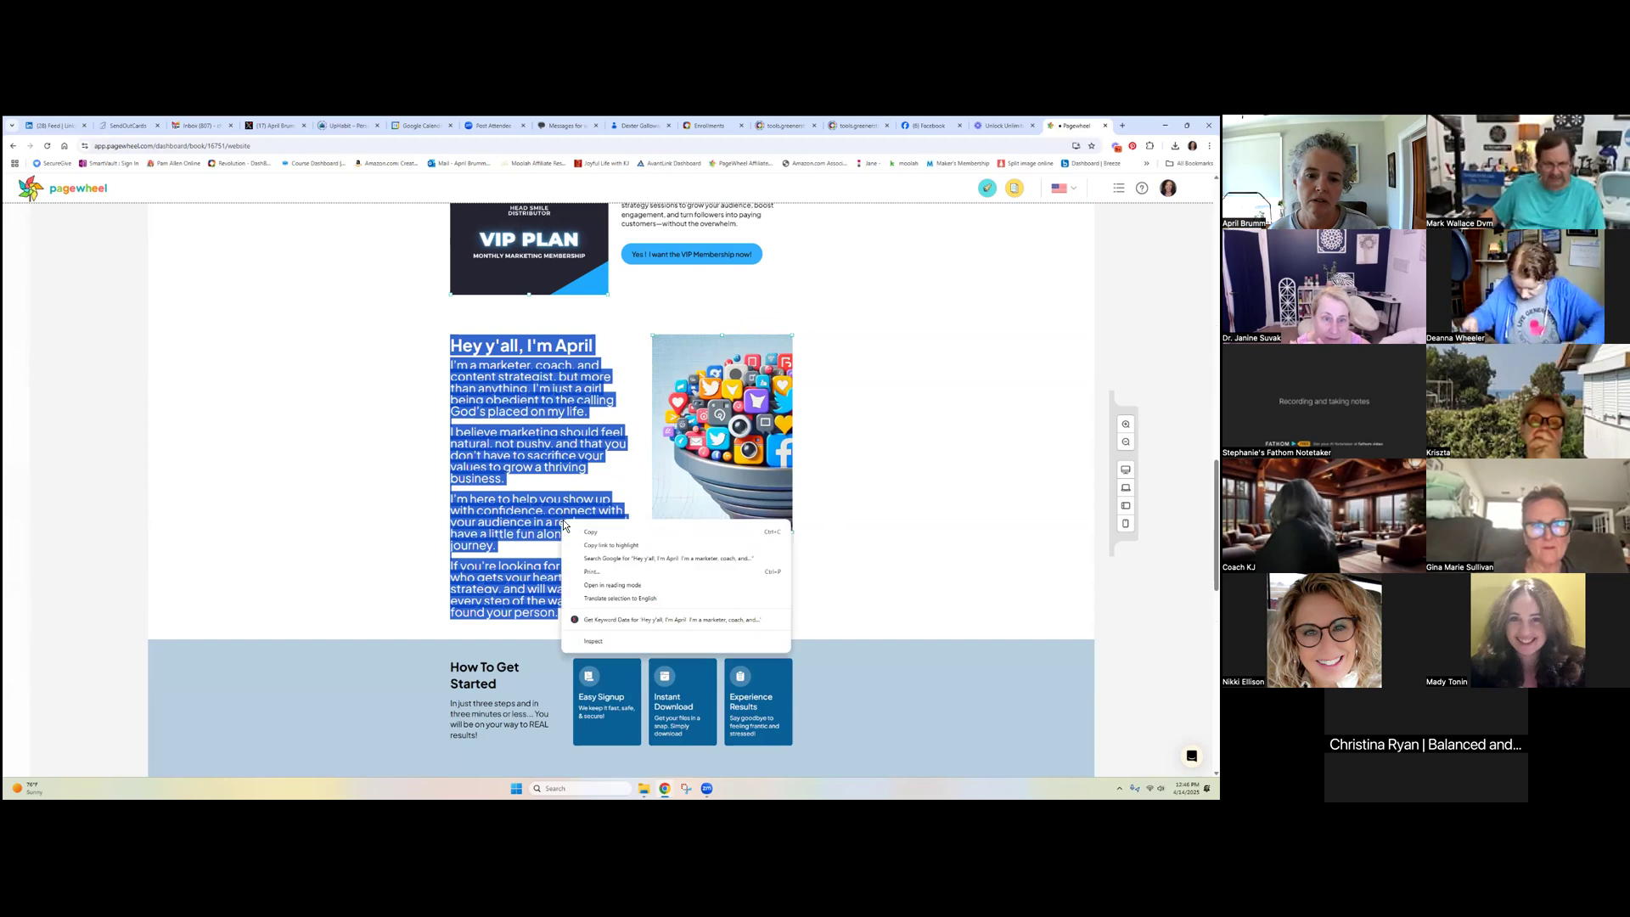
left_click(563, 384)
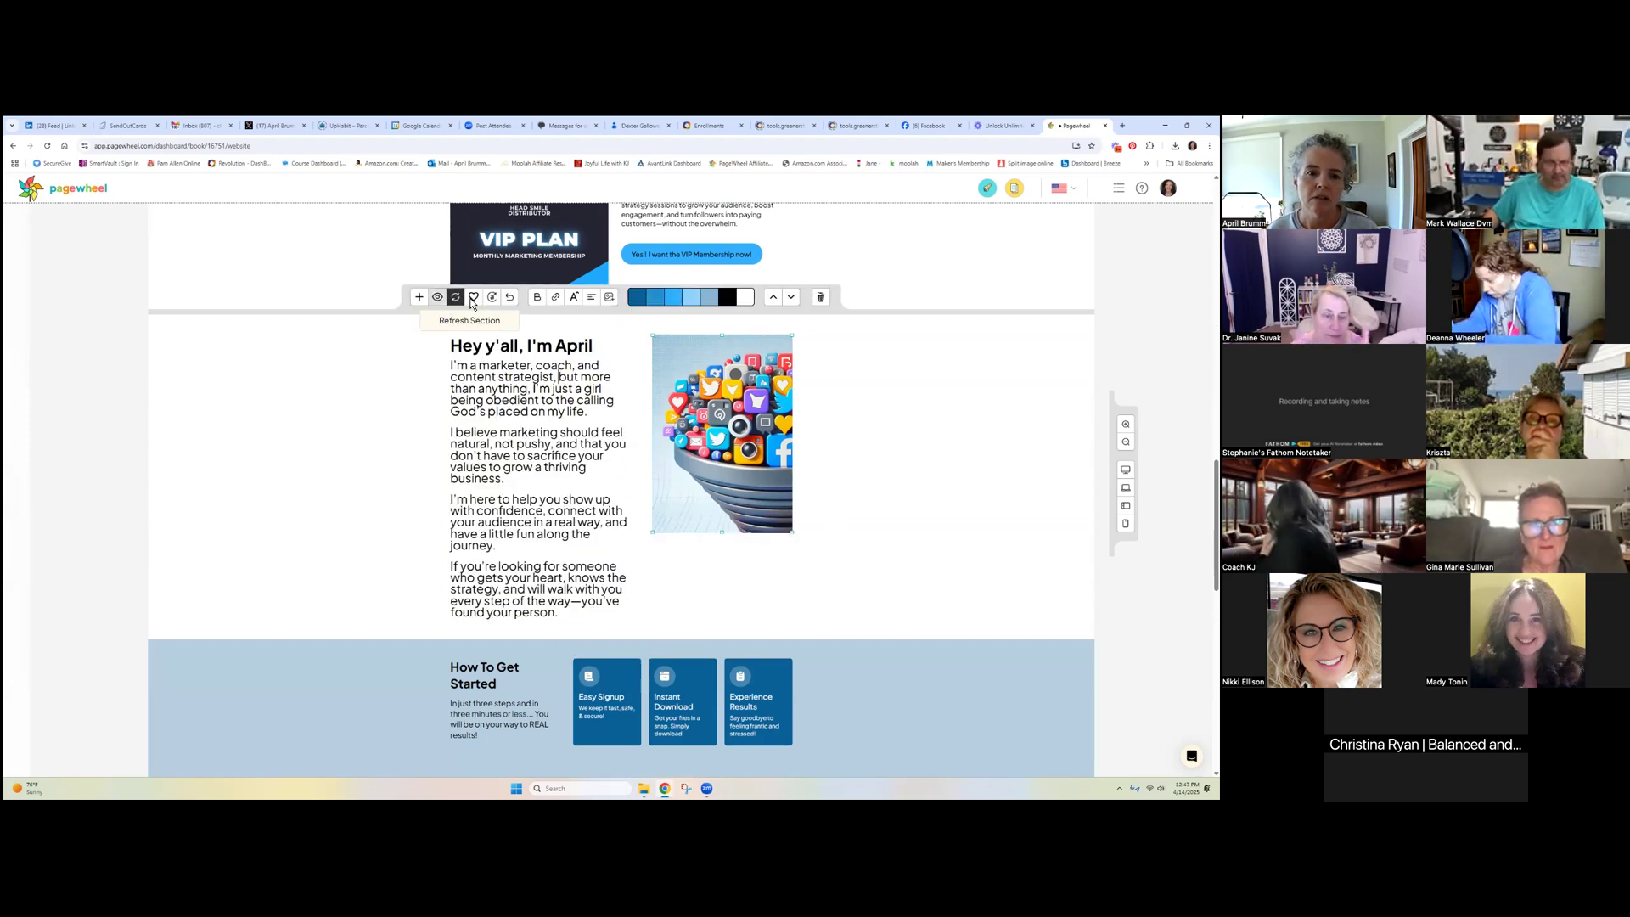
Refresh the section so the funnel image sits on the left, then shorten it slightly
left_click(456, 298)
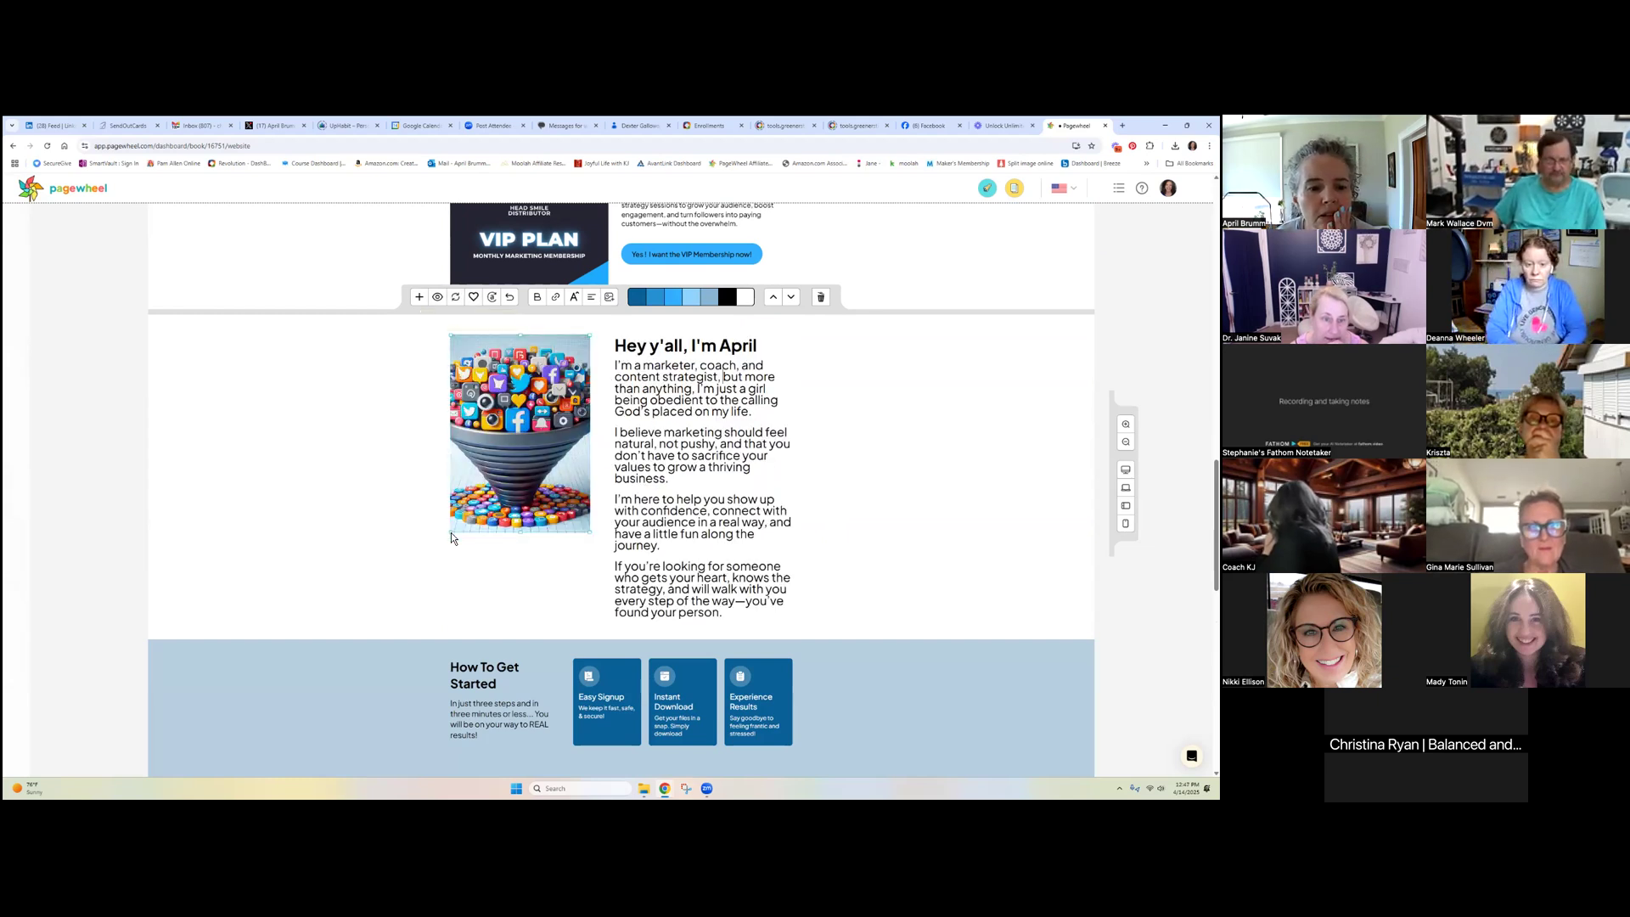
left_click_drag(451, 532, 435, 445)
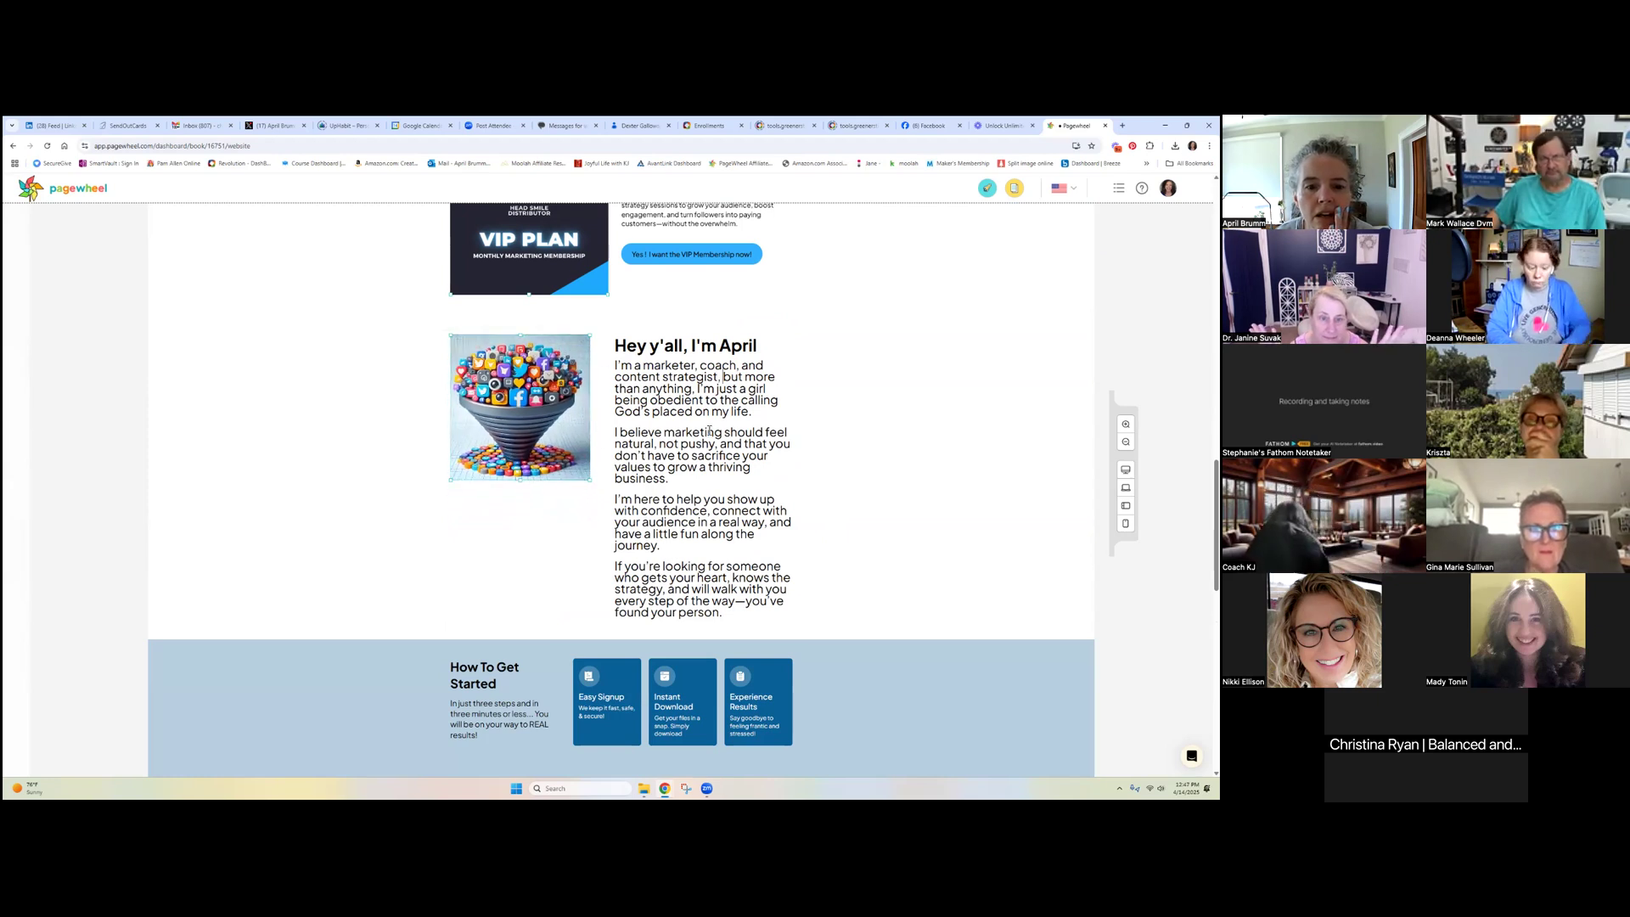
mouse_move(709, 435)
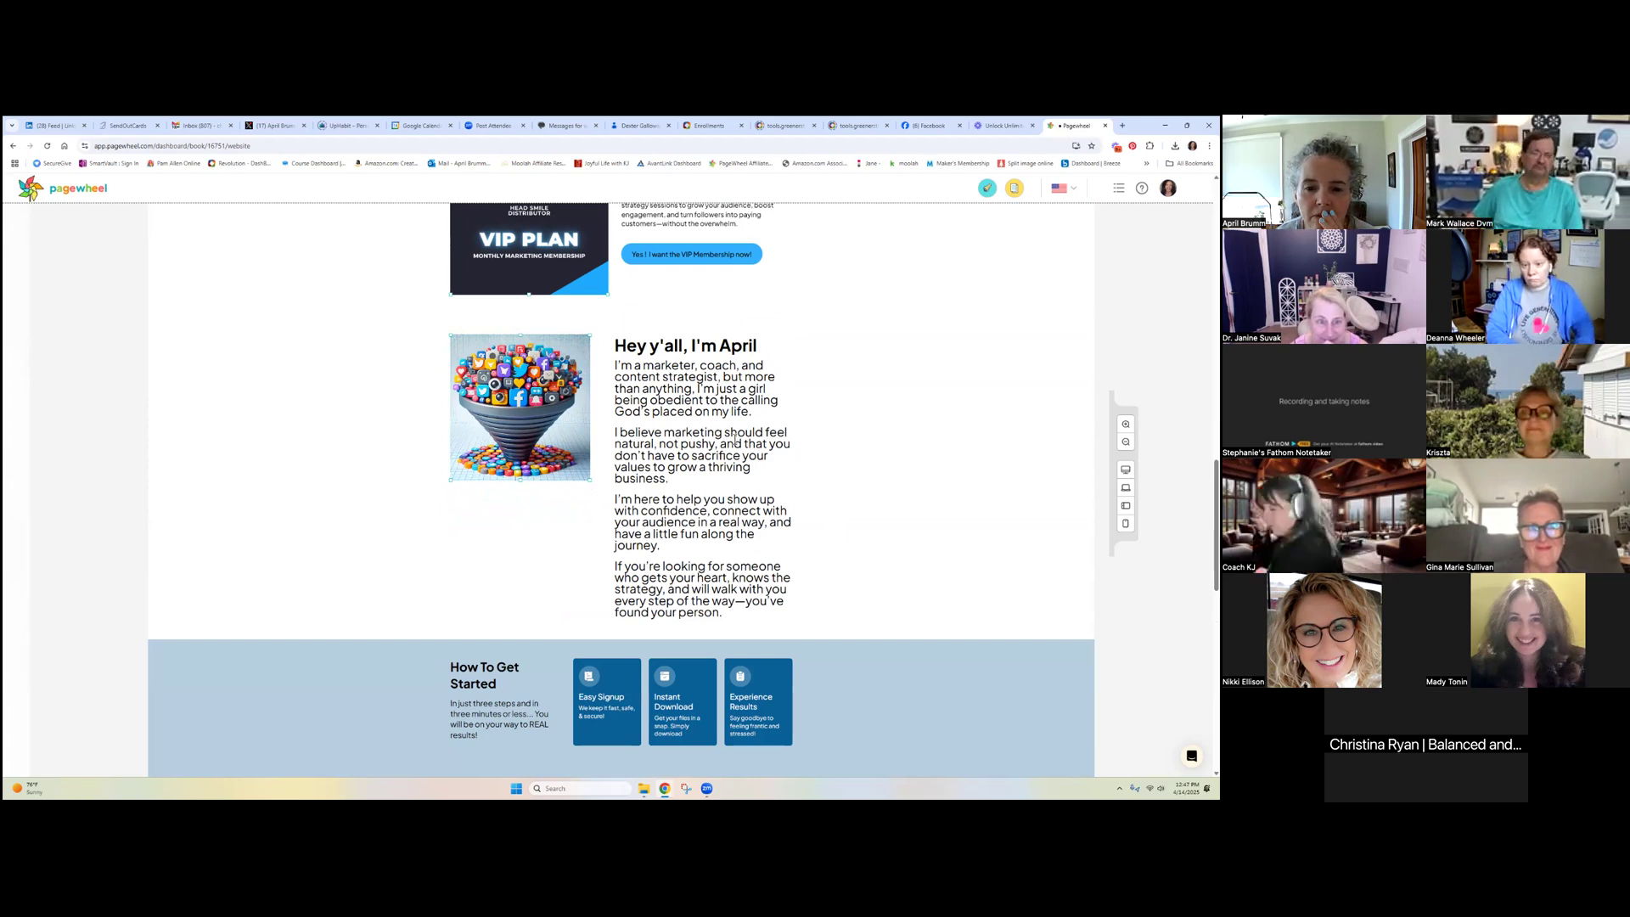
scroll(738, 456, "up", 2)
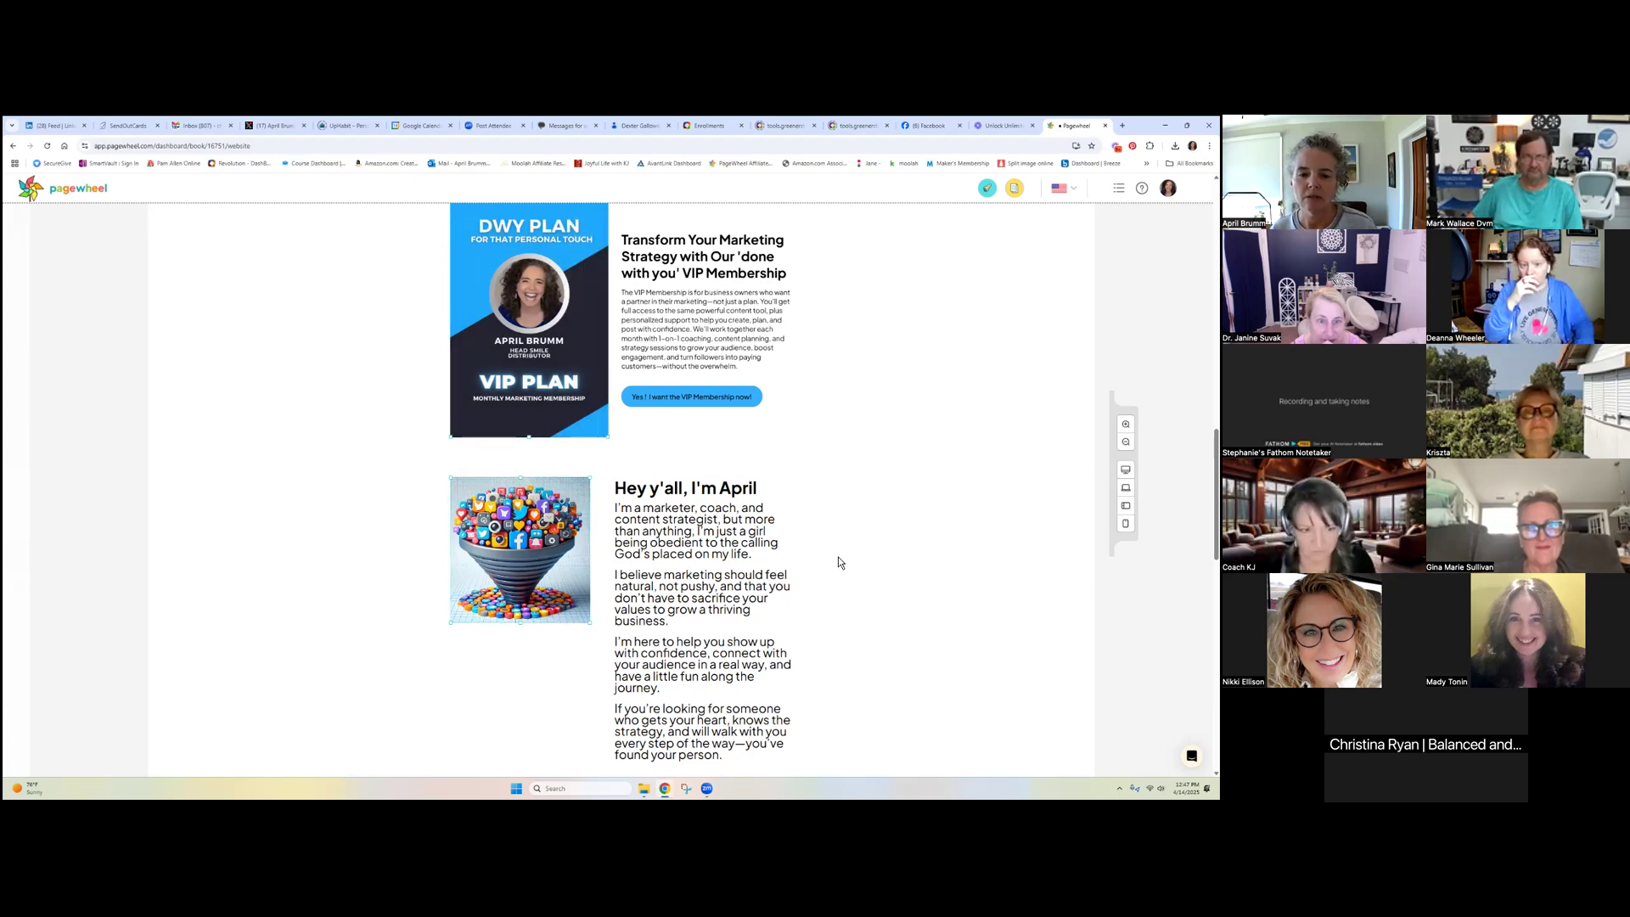
left_click(707, 530)
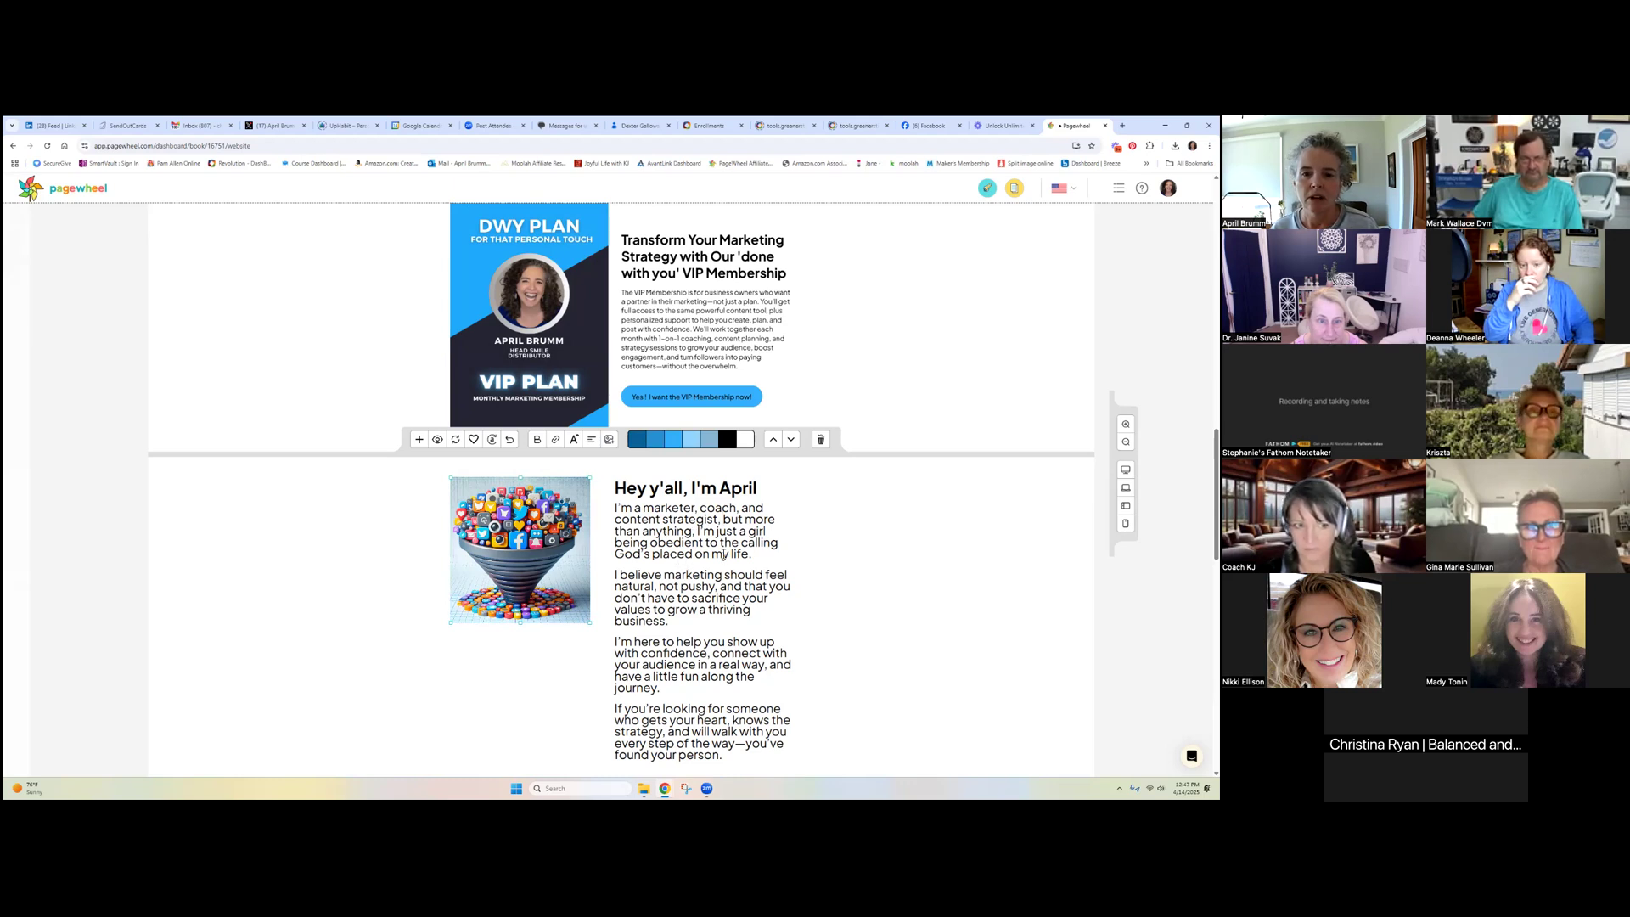
scroll(724, 555, "up", 8)
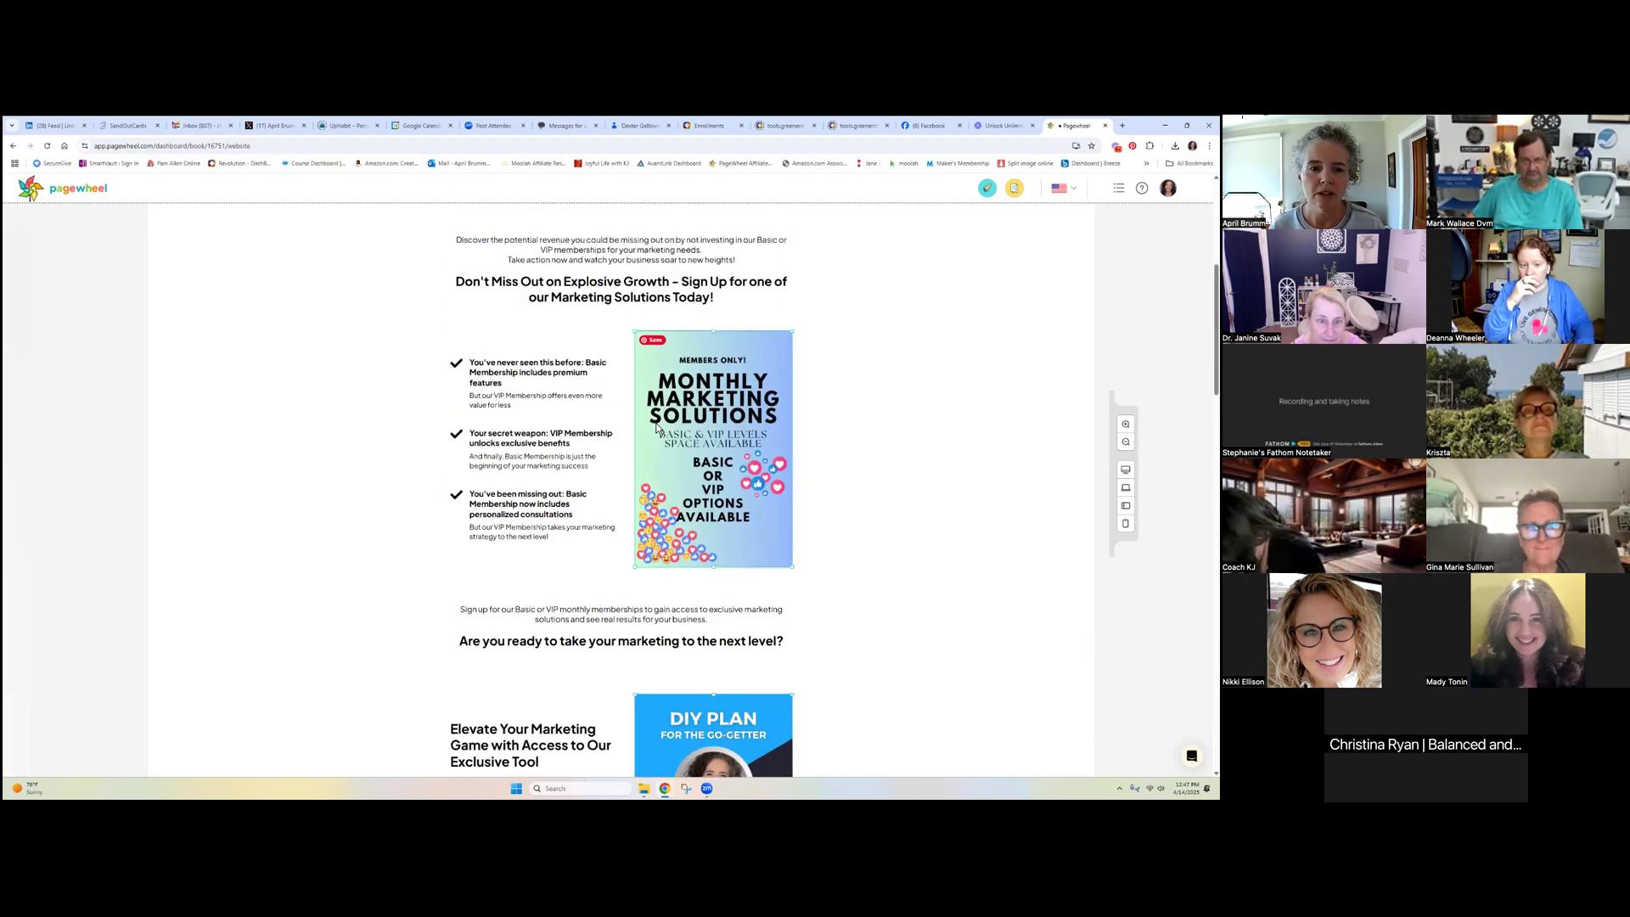
left_click(537, 369)
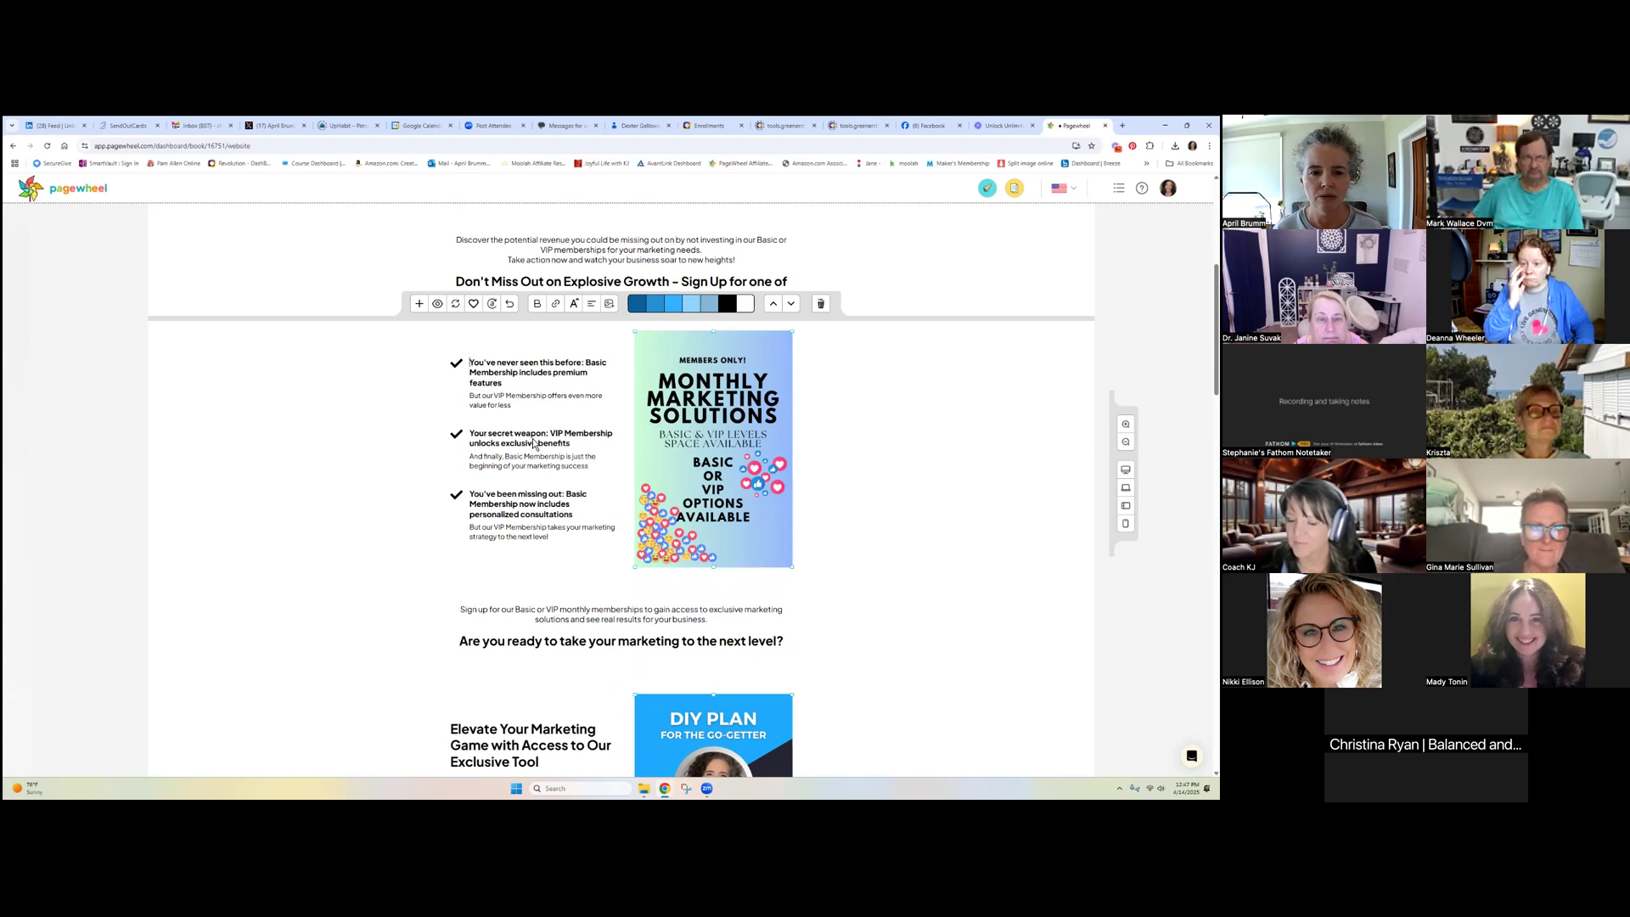
key("ctrl+a")
left_click(566, 543)
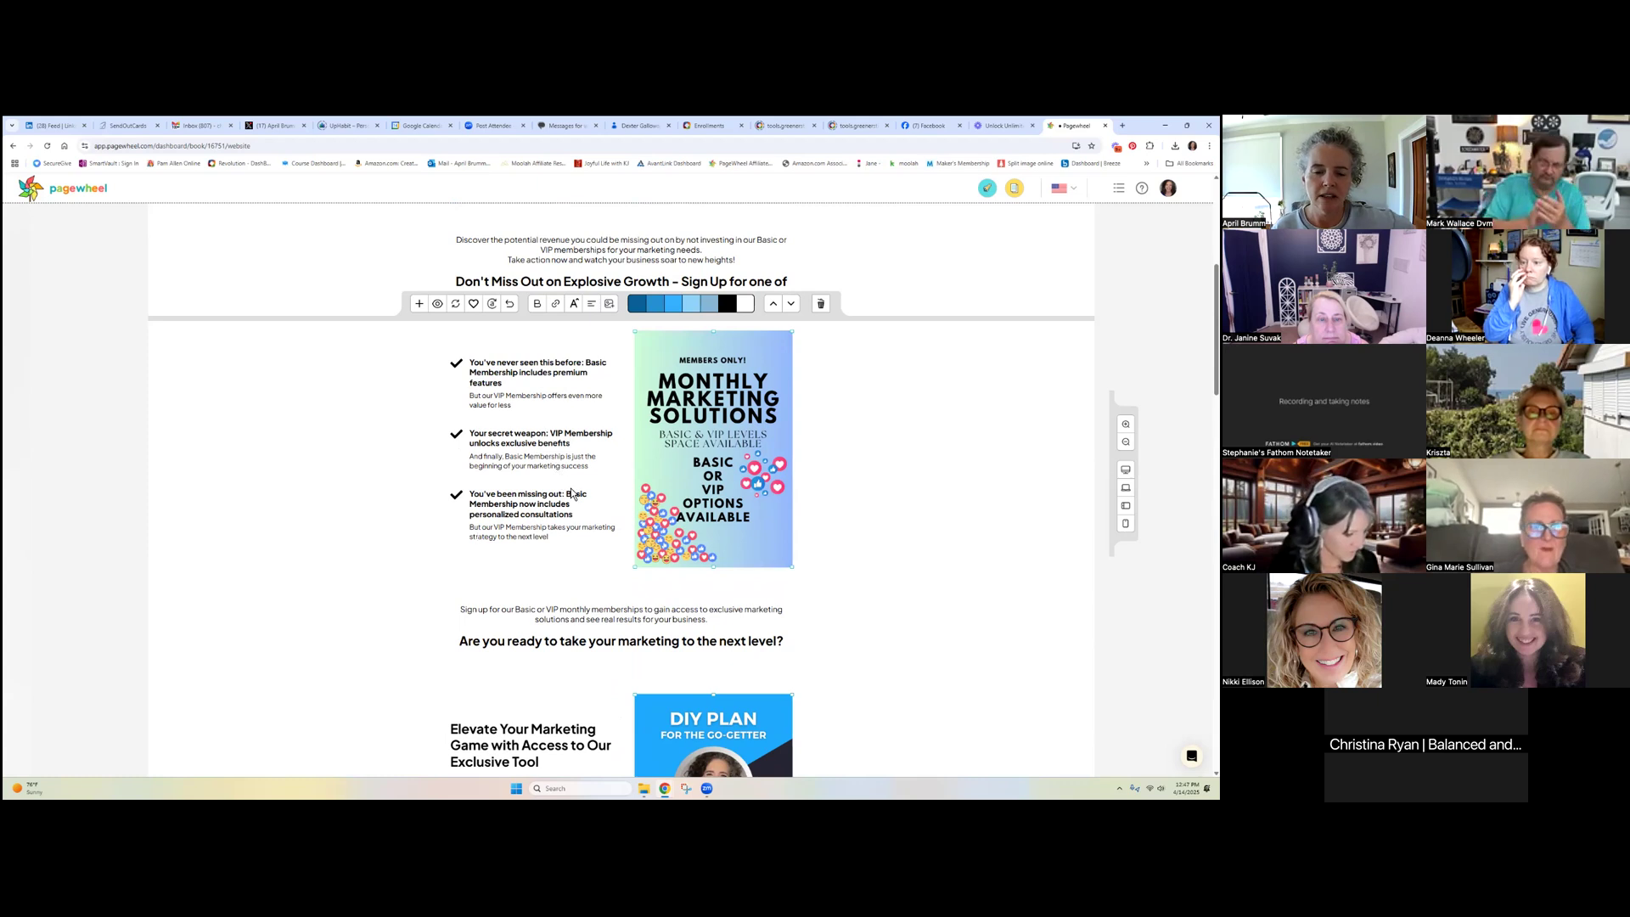
scroll(557, 495, "up", 4)
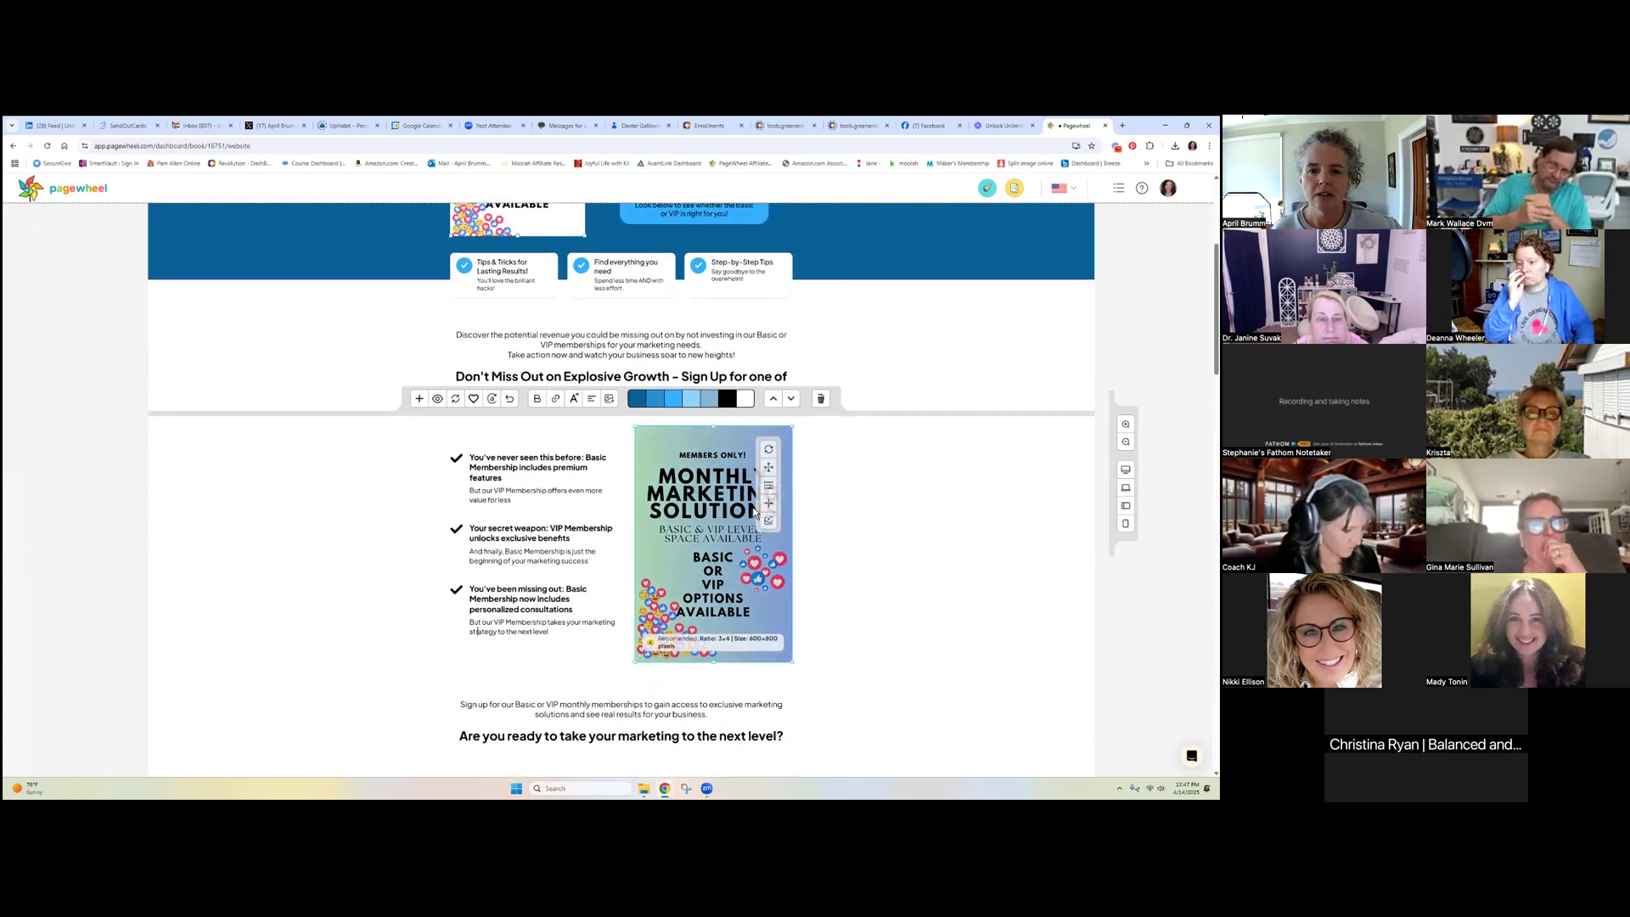
scroll(884, 419, "up", 1)
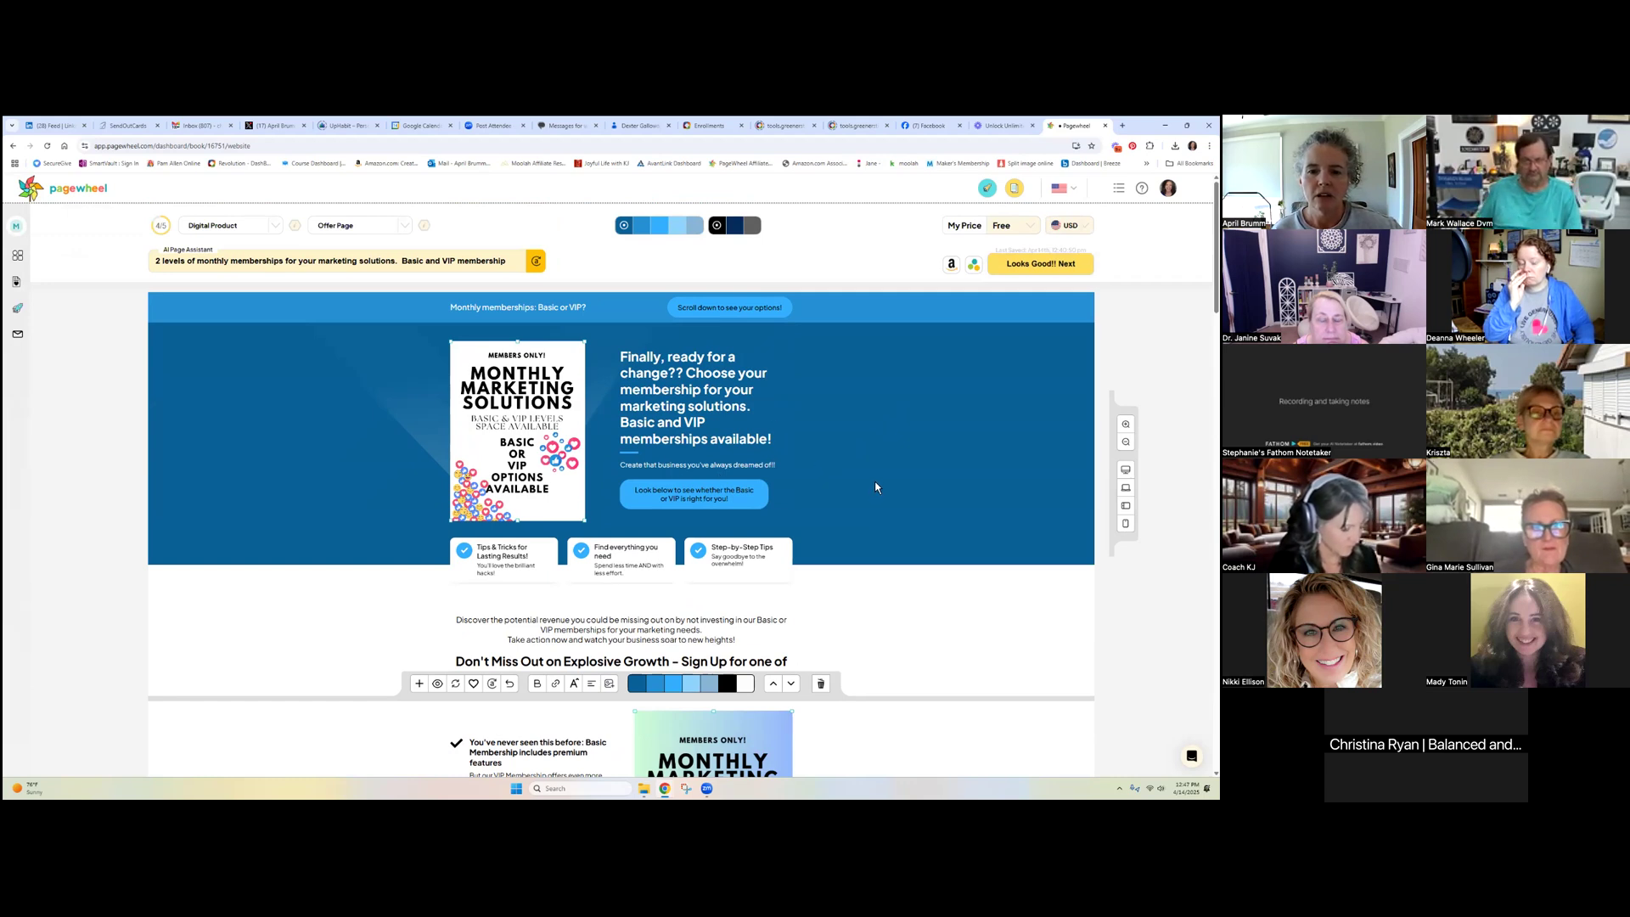
scroll(877, 486, "down", 5)
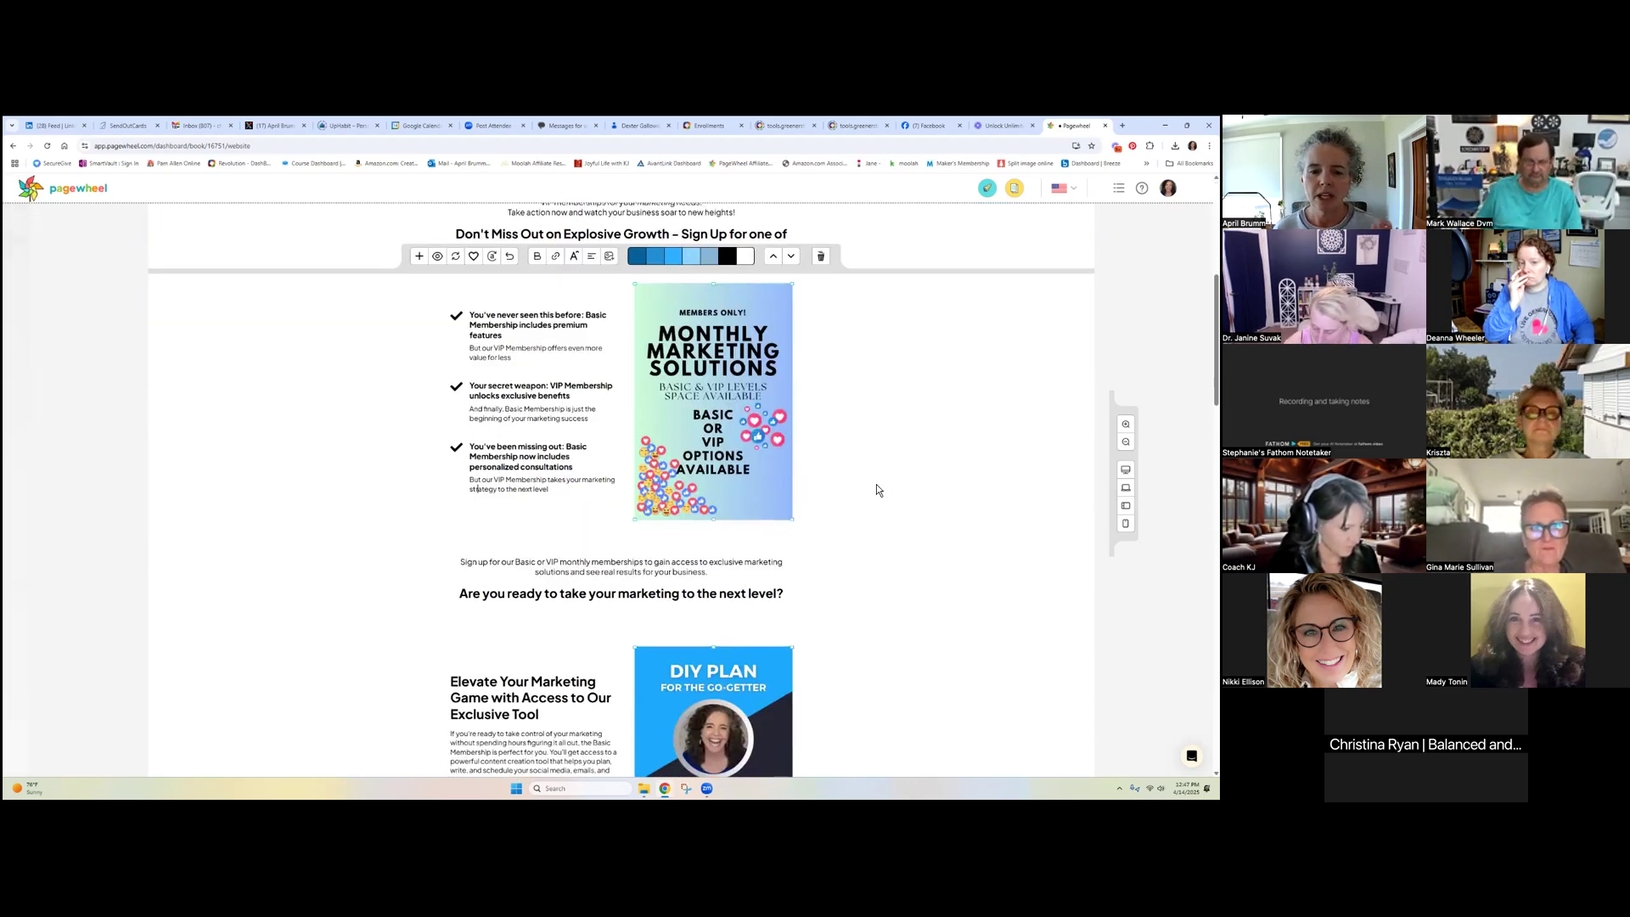
scroll(880, 480, "down", 2)
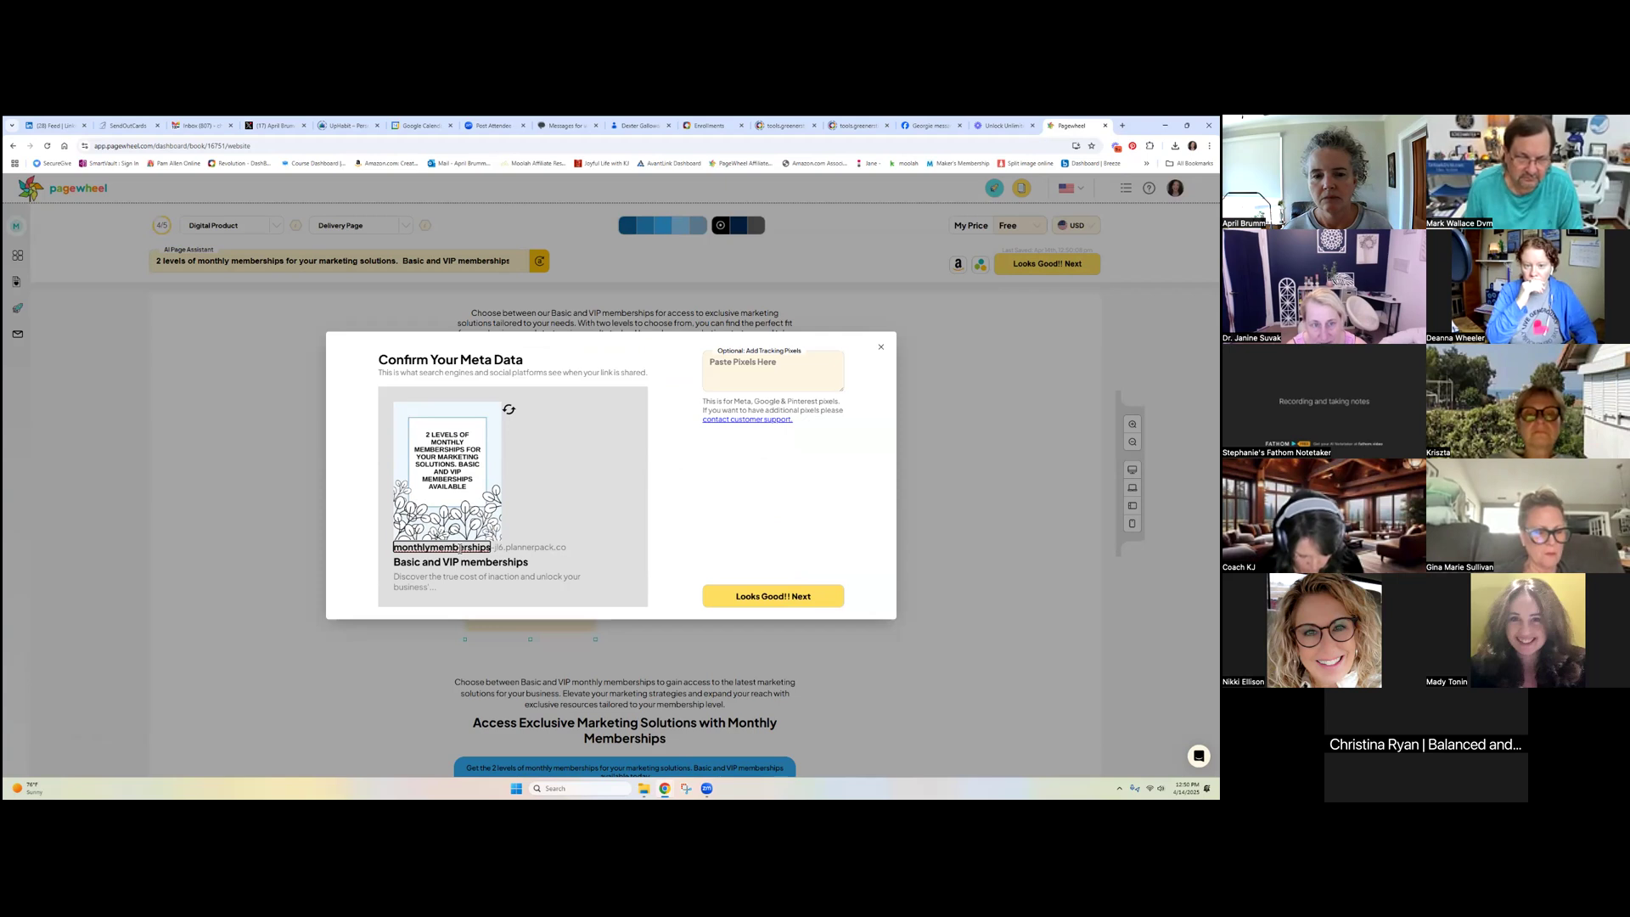
Regenerate the link preview image until a tablet-and-notebook mockup appears, then confirm the meta data
left_click(511, 413)
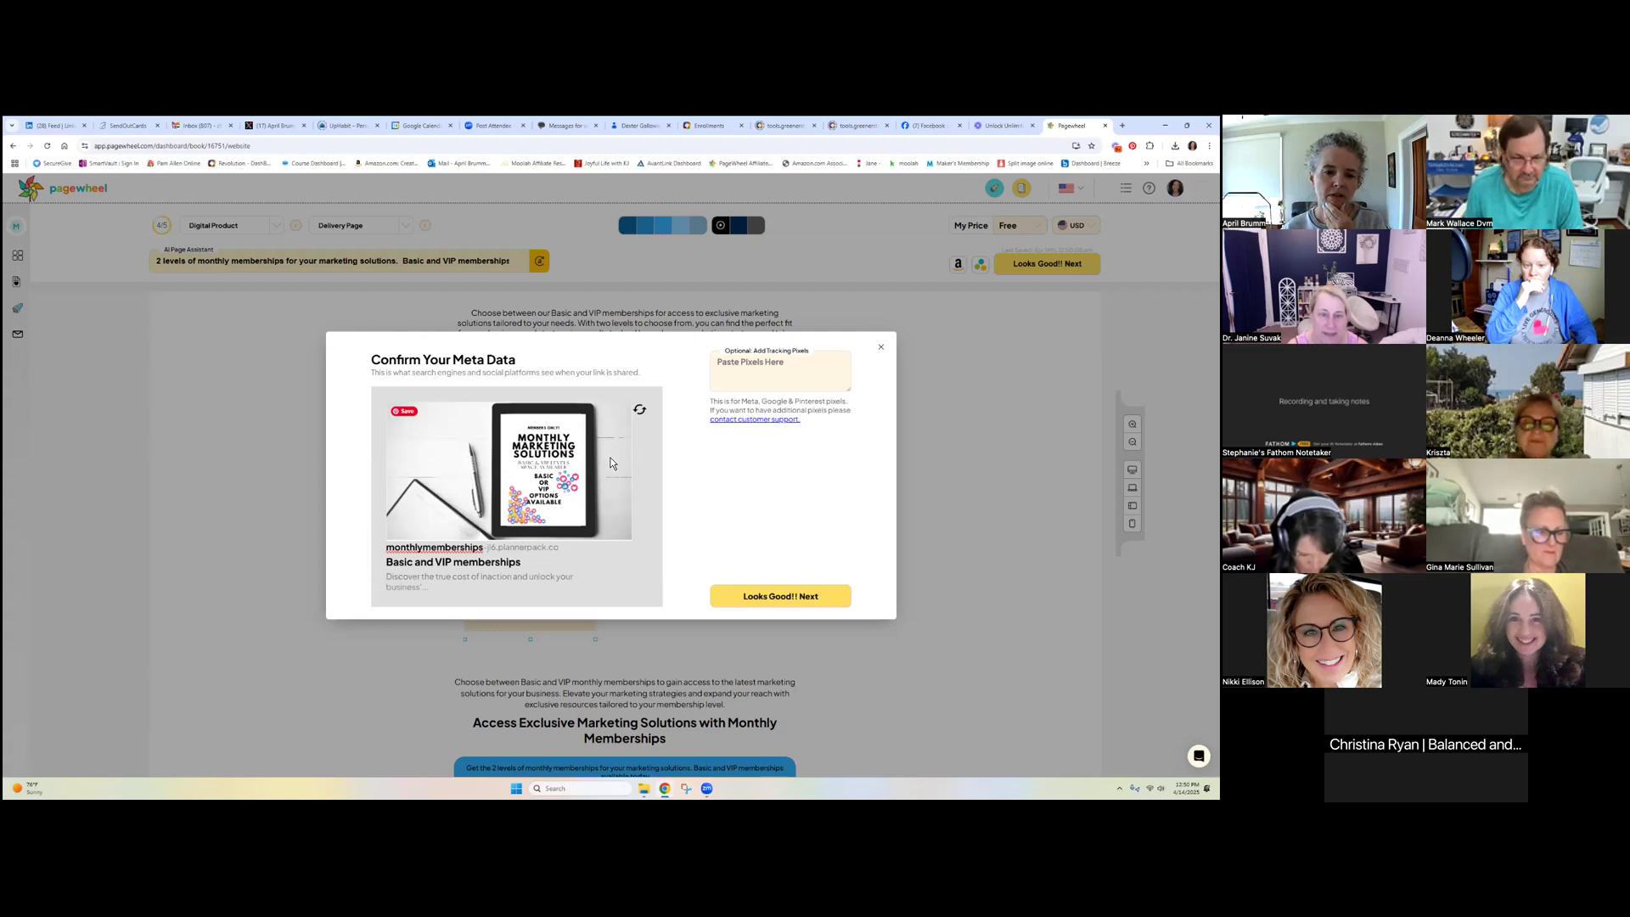
left_click(640, 412)
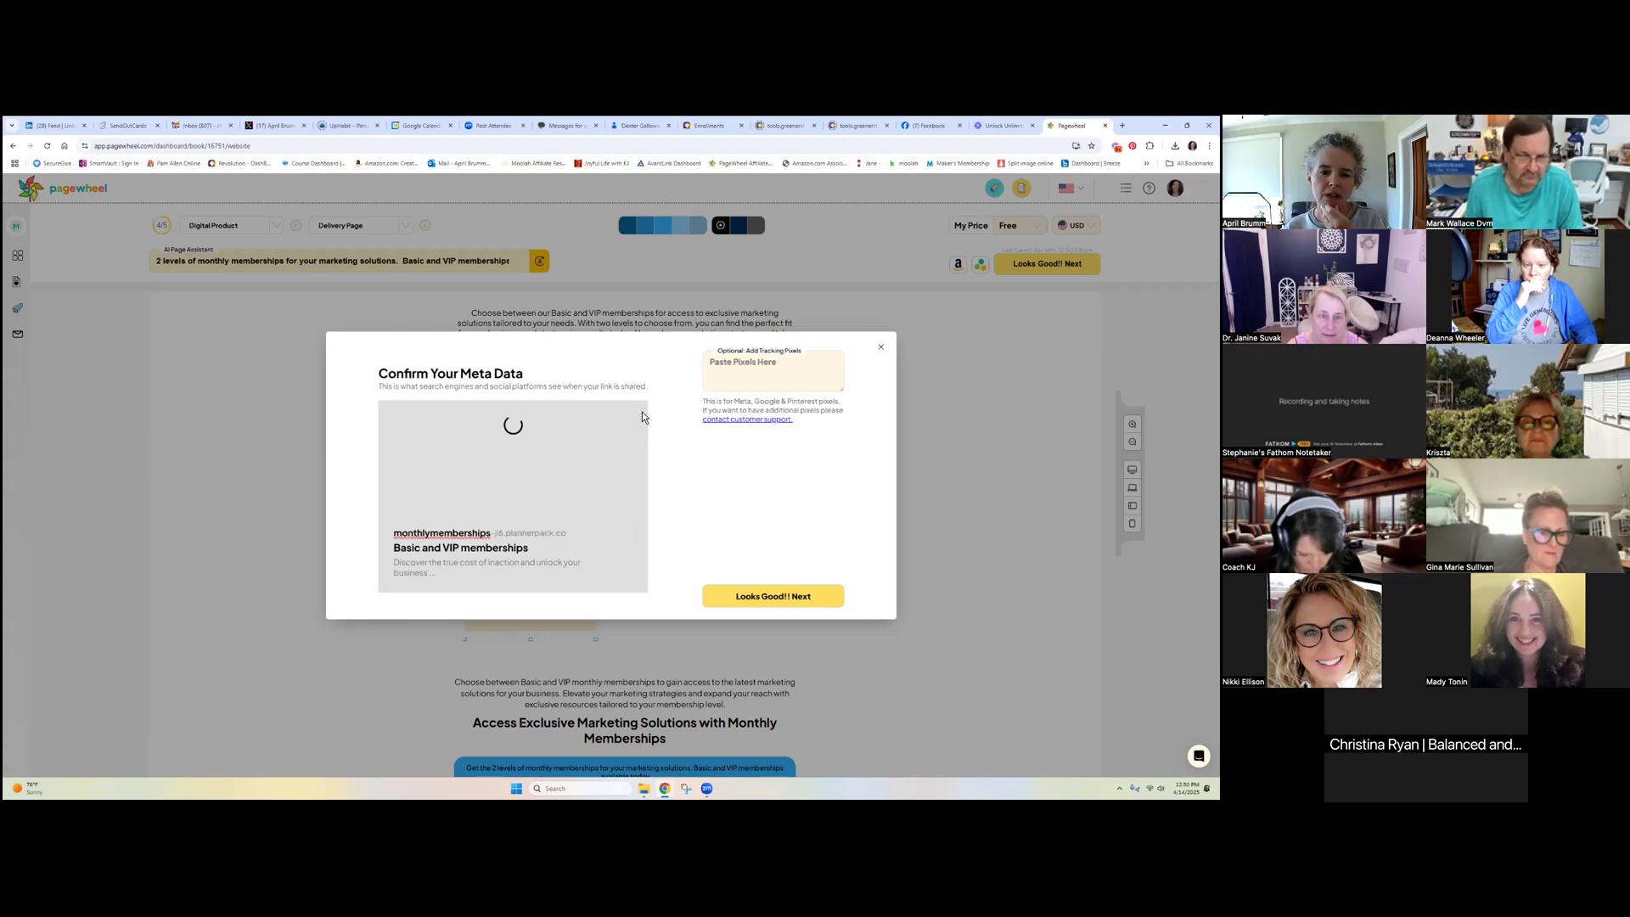
left_click(641, 413)
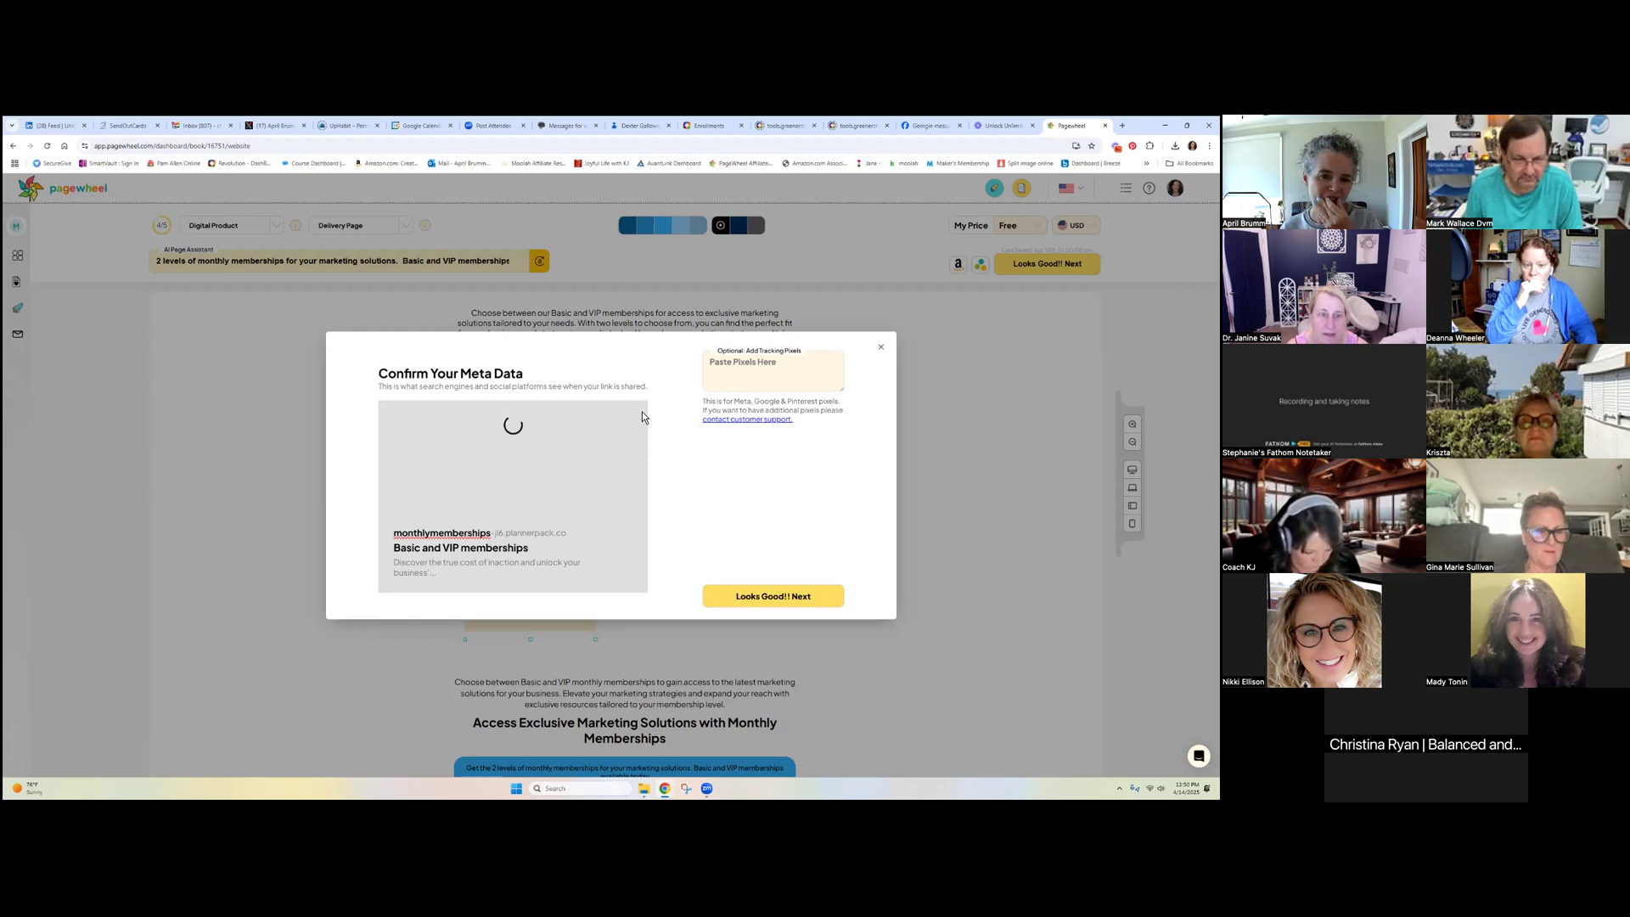
left_click(641, 414)
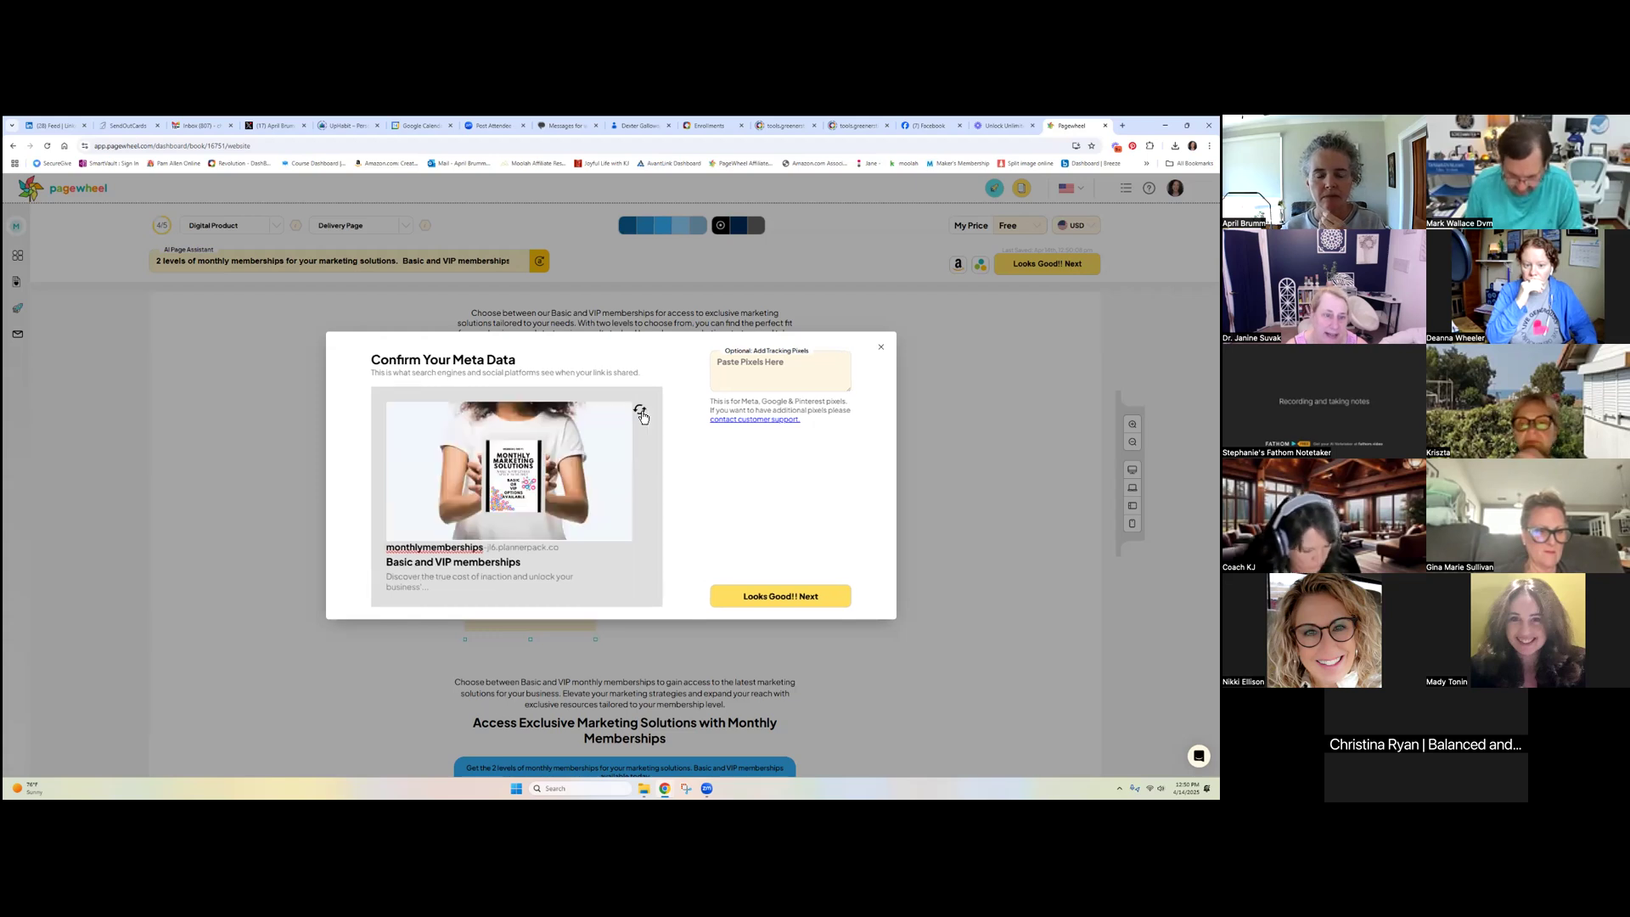
left_click(641, 414)
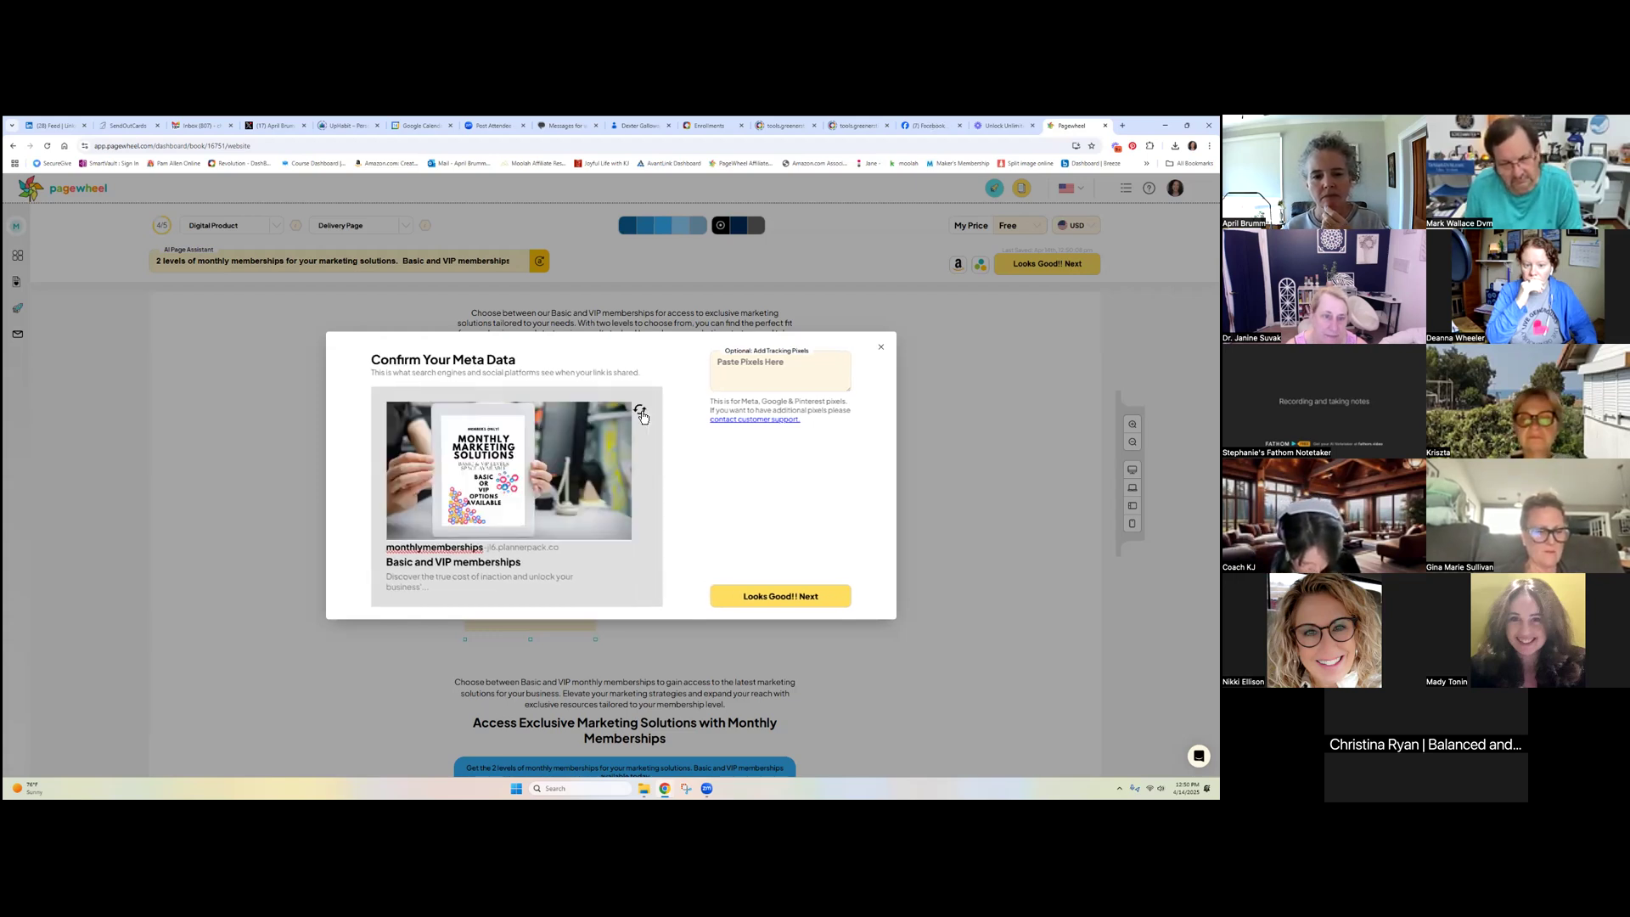
left_click(642, 414)
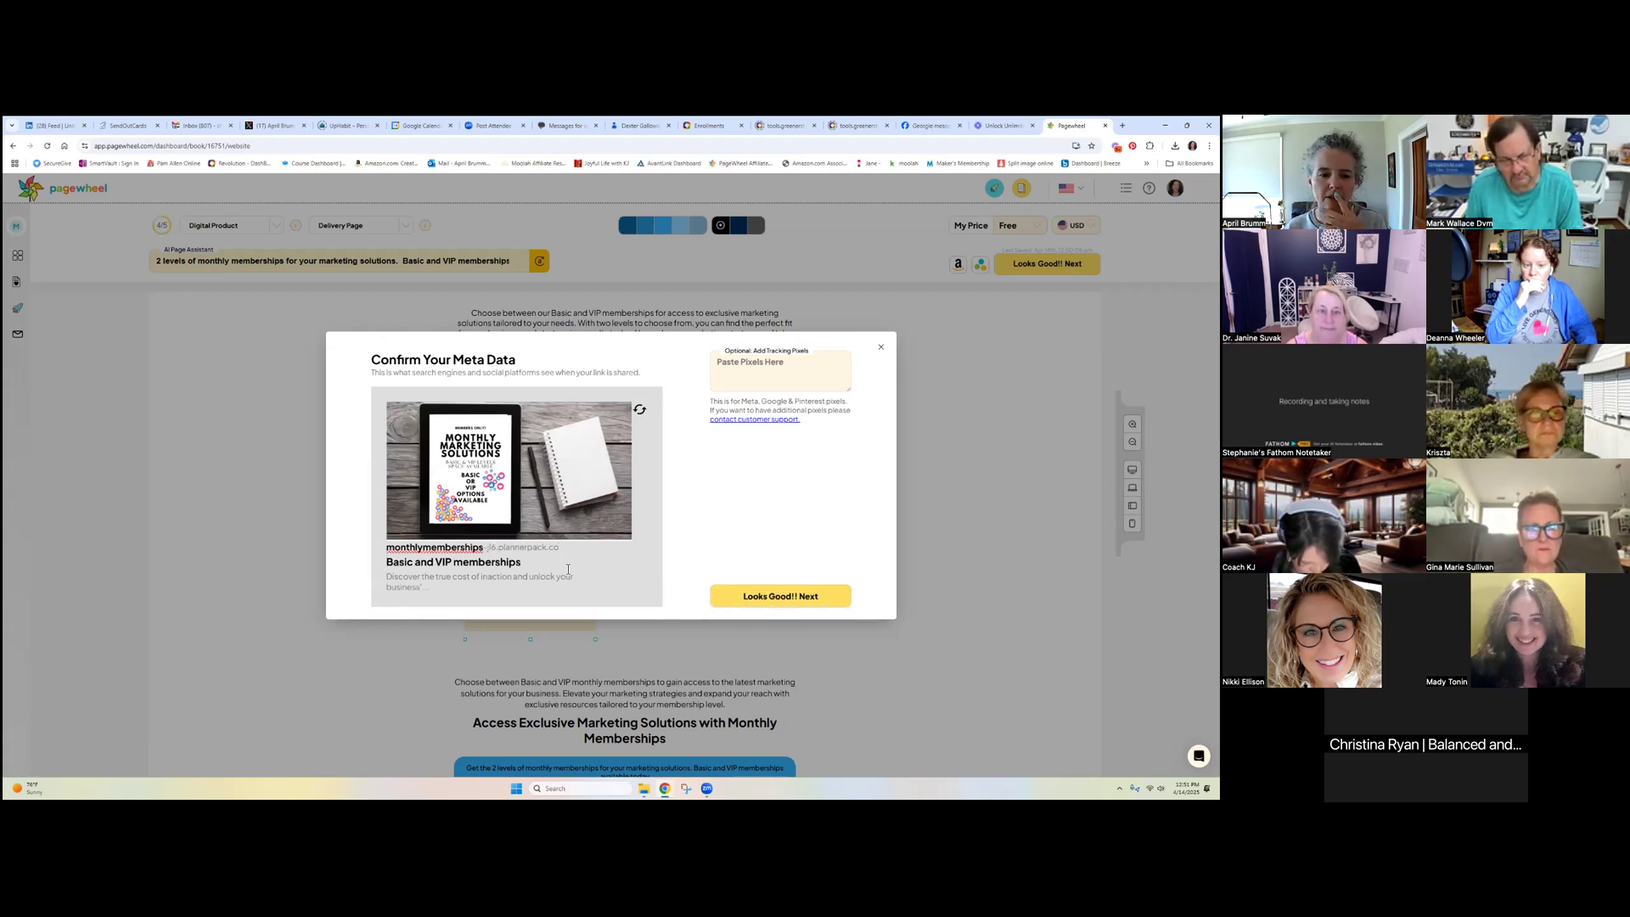
left_click(745, 600)
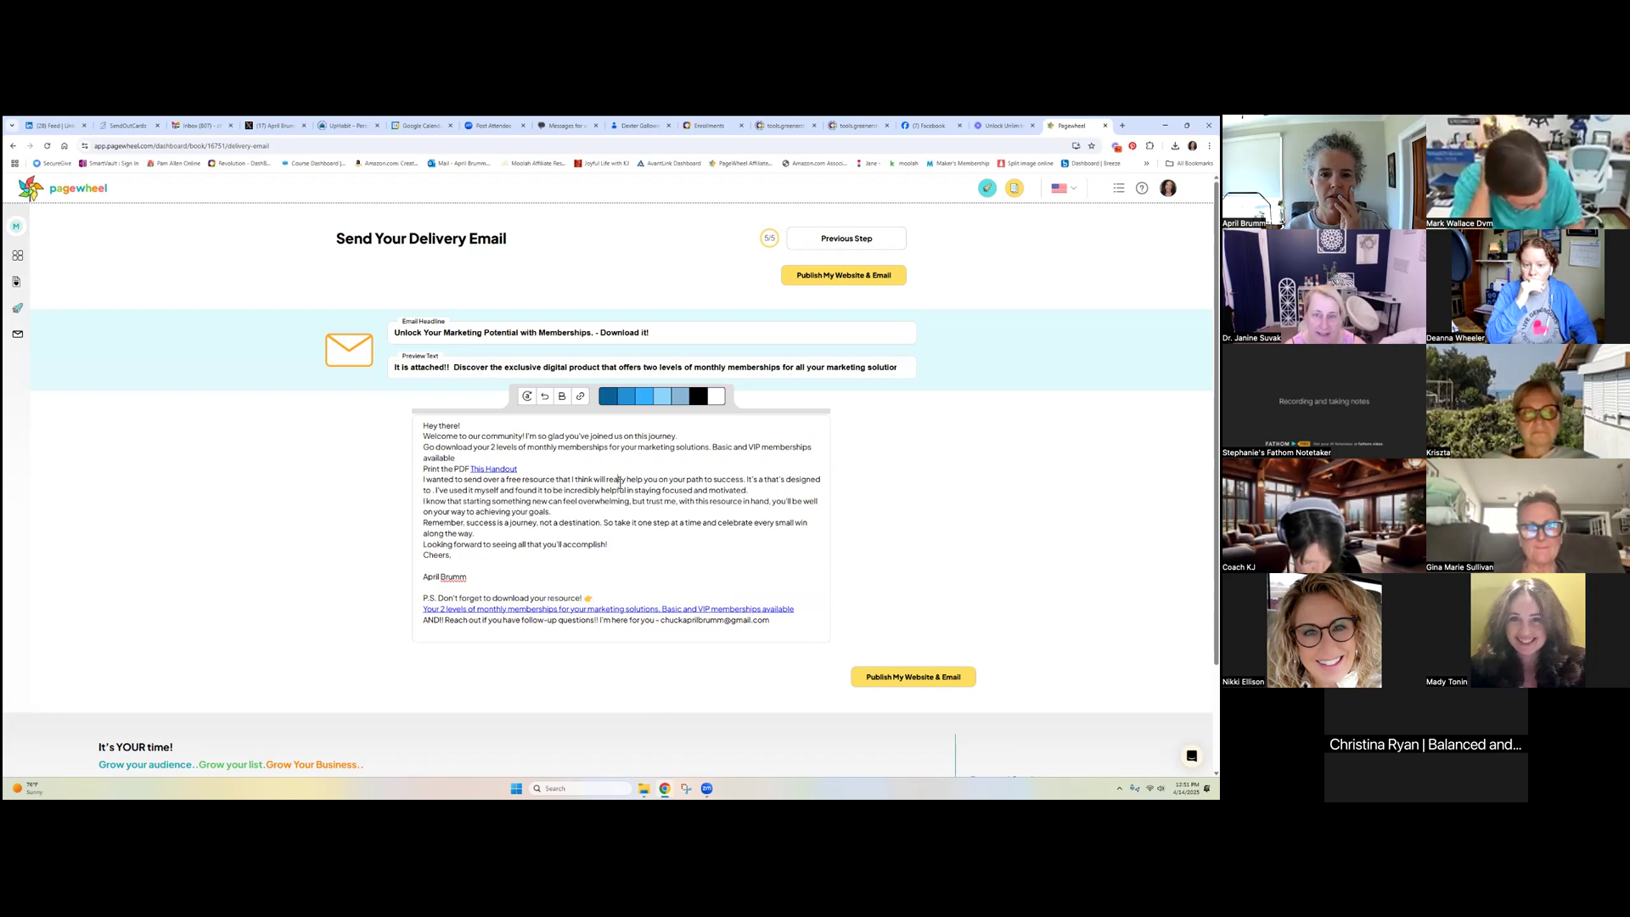
Publish the website and delivery email, confirm the URLs, and sign in on the new tab
left_click(914, 674)
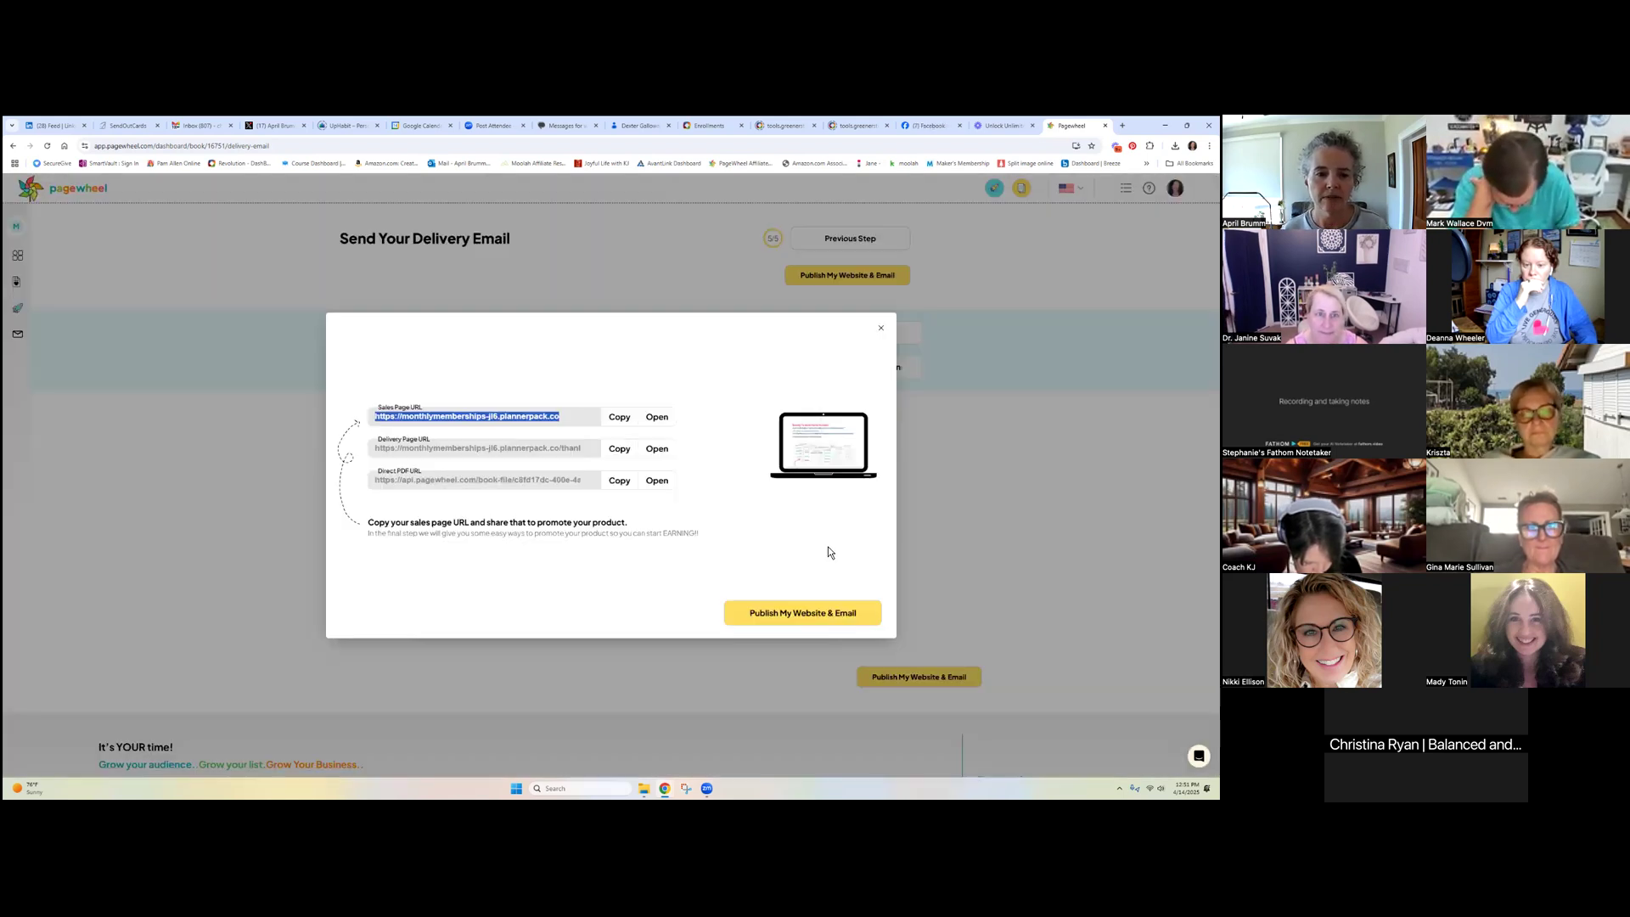
left_click(807, 614)
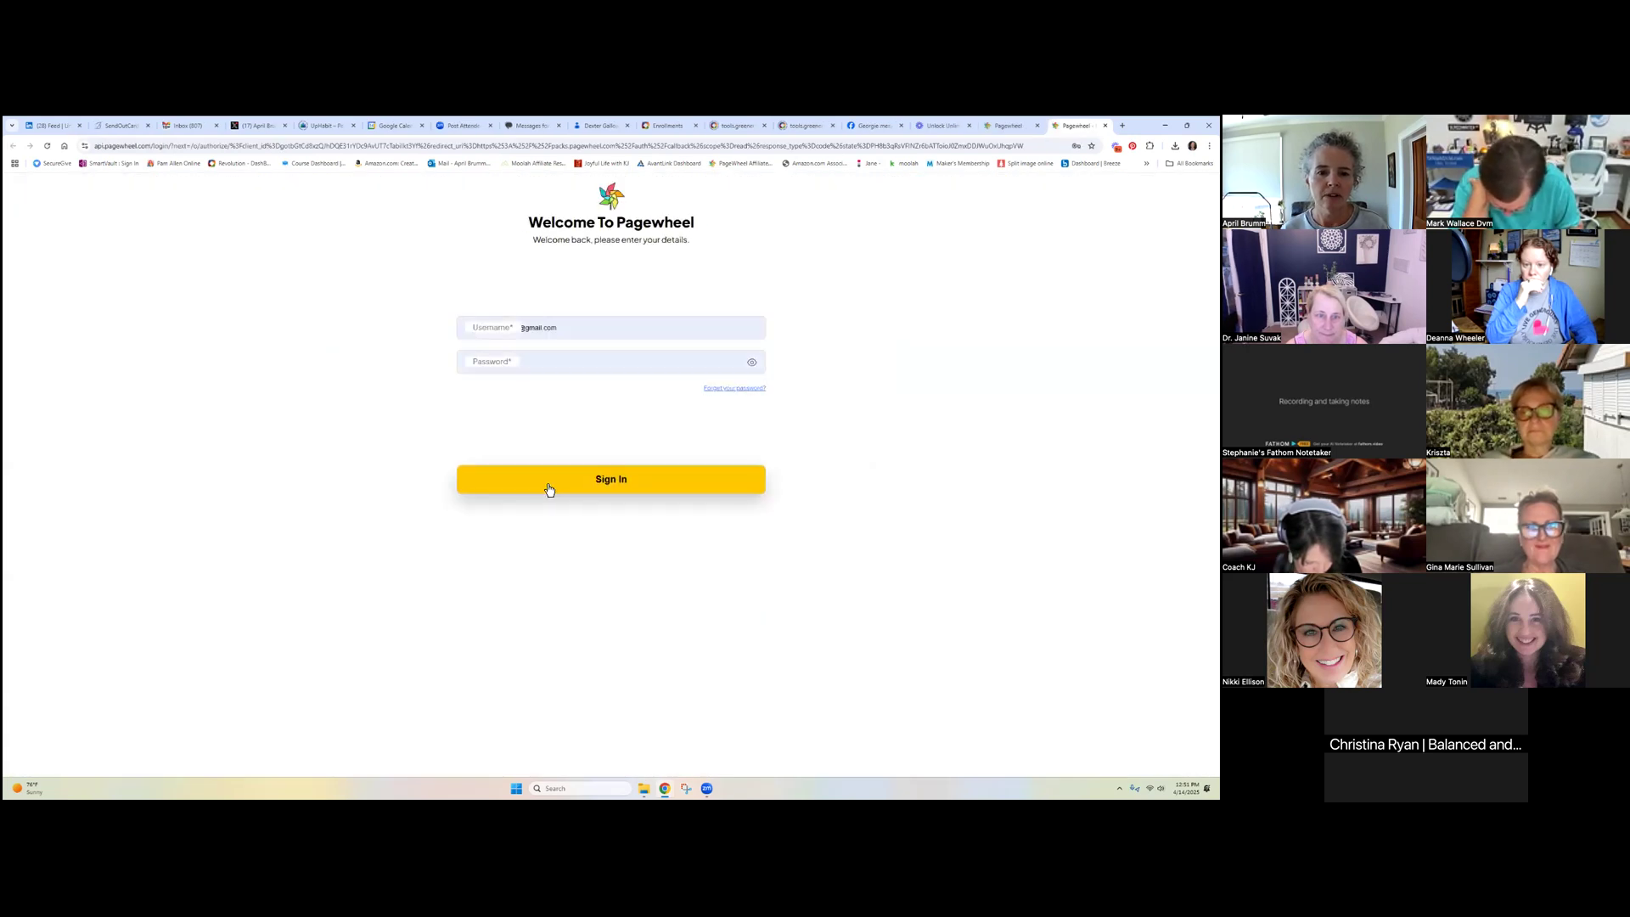
left_click(546, 484)
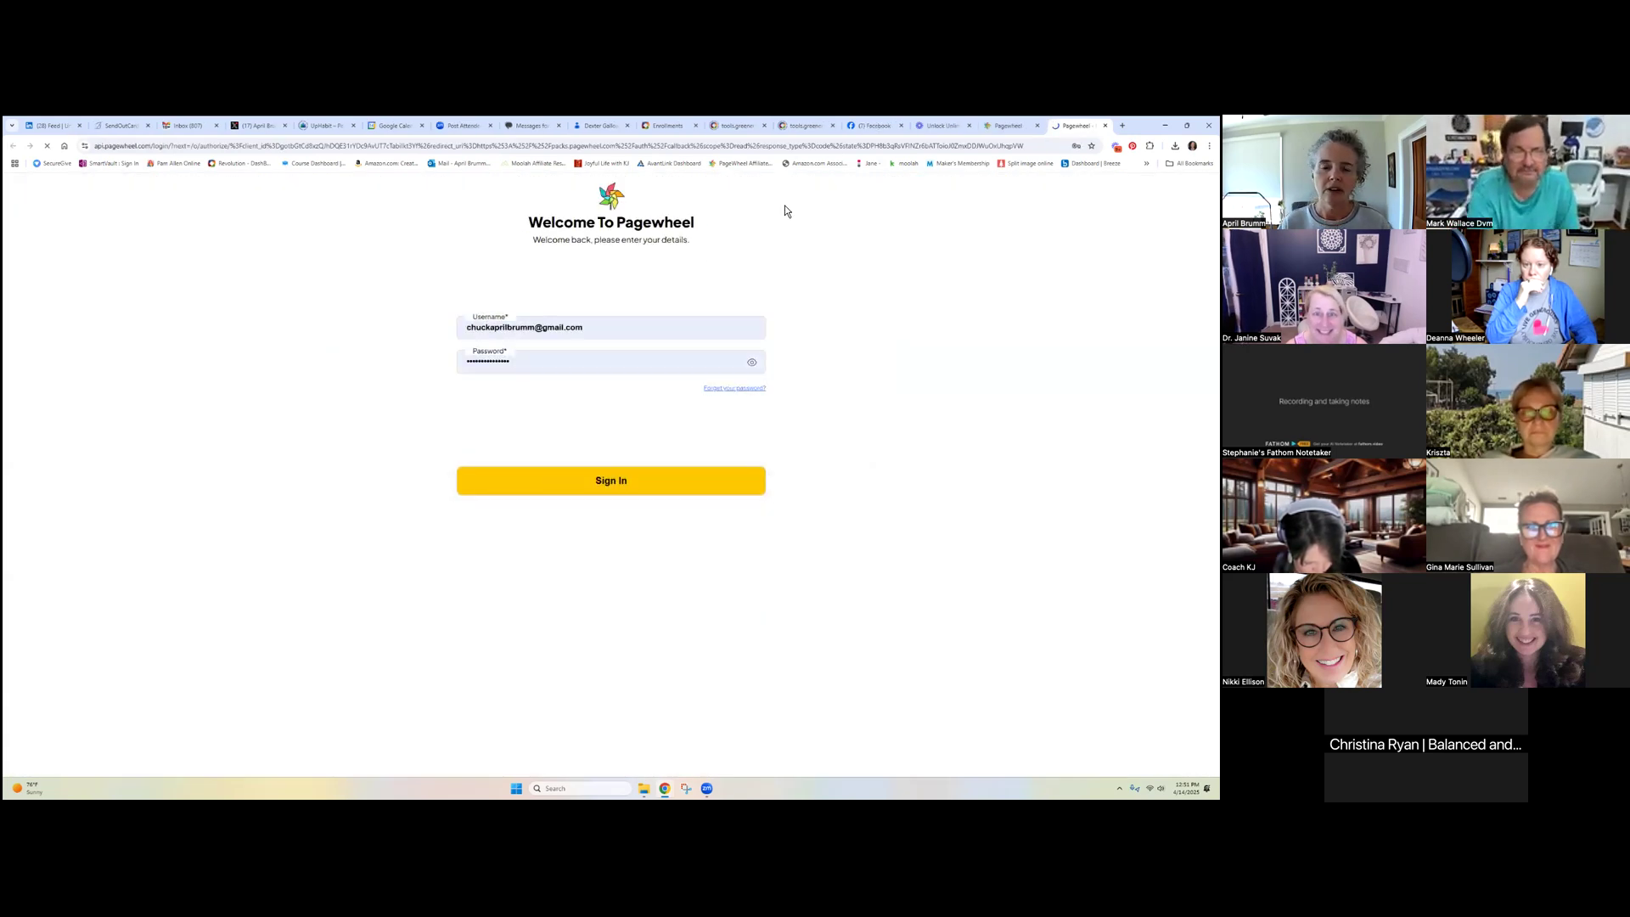